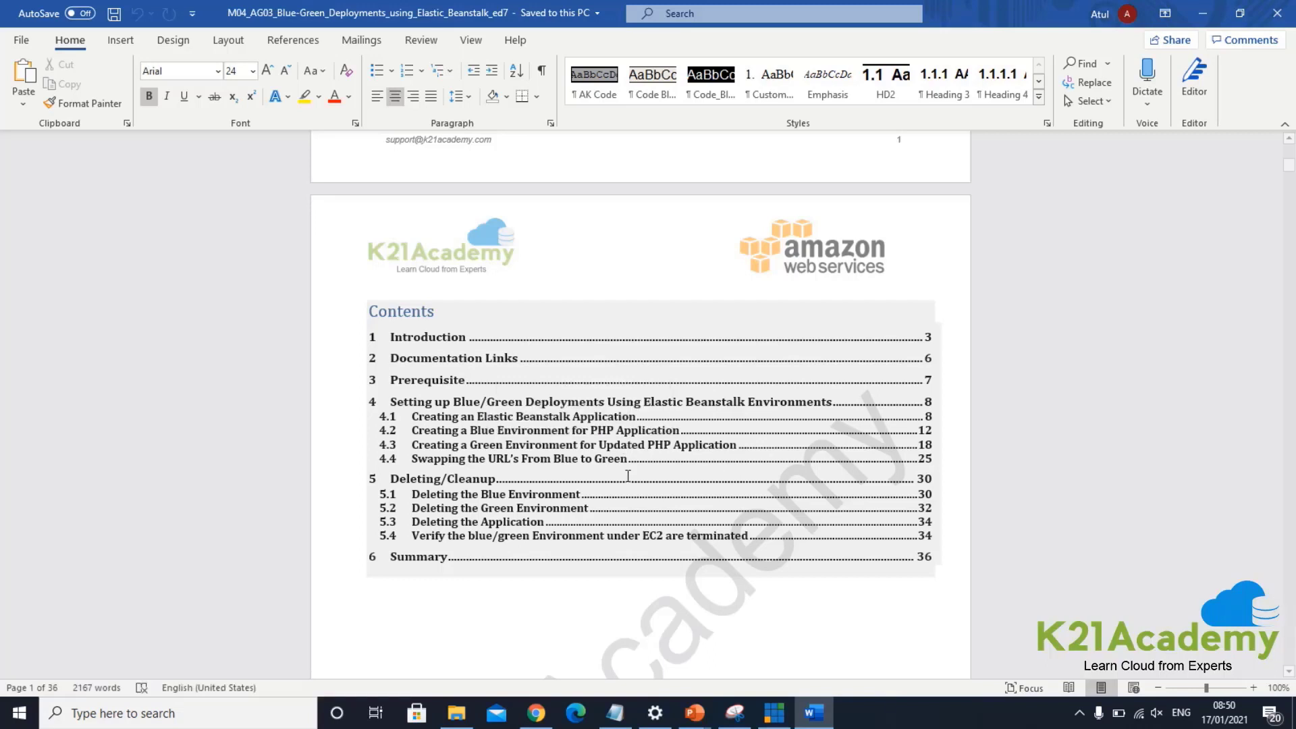
# Step: Look through the lab guide's contents, introduction, documentation links and prerequisite sections
pyautogui.scroll(-20, 913, 531)
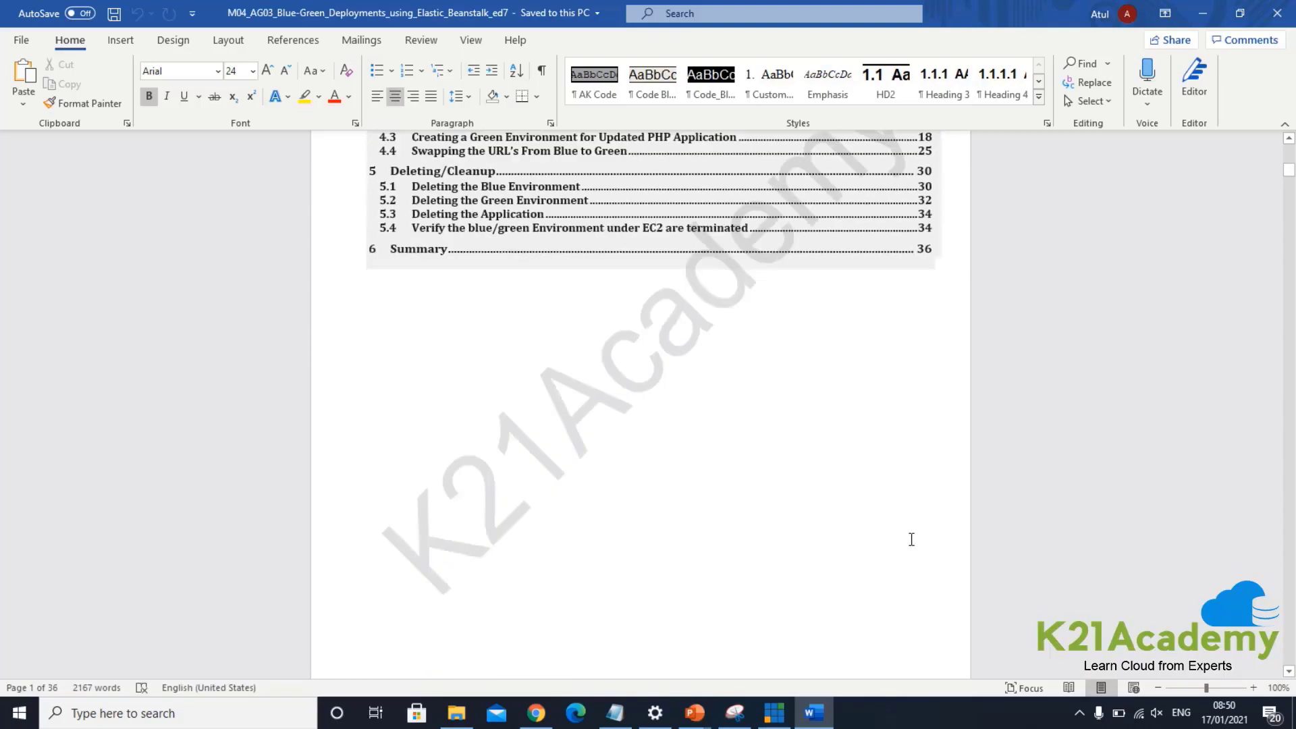
pyautogui.scroll(-20, 907, 541)
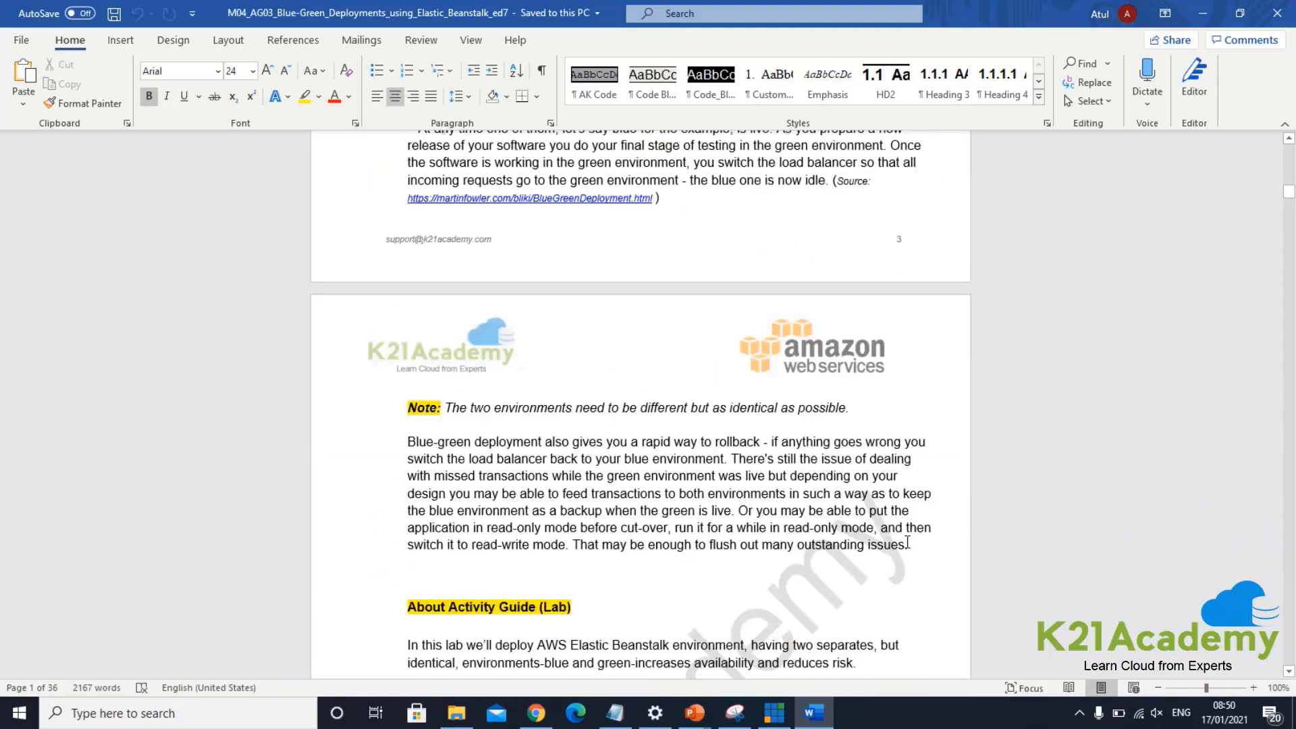
pyautogui.scroll(-20, 907, 545)
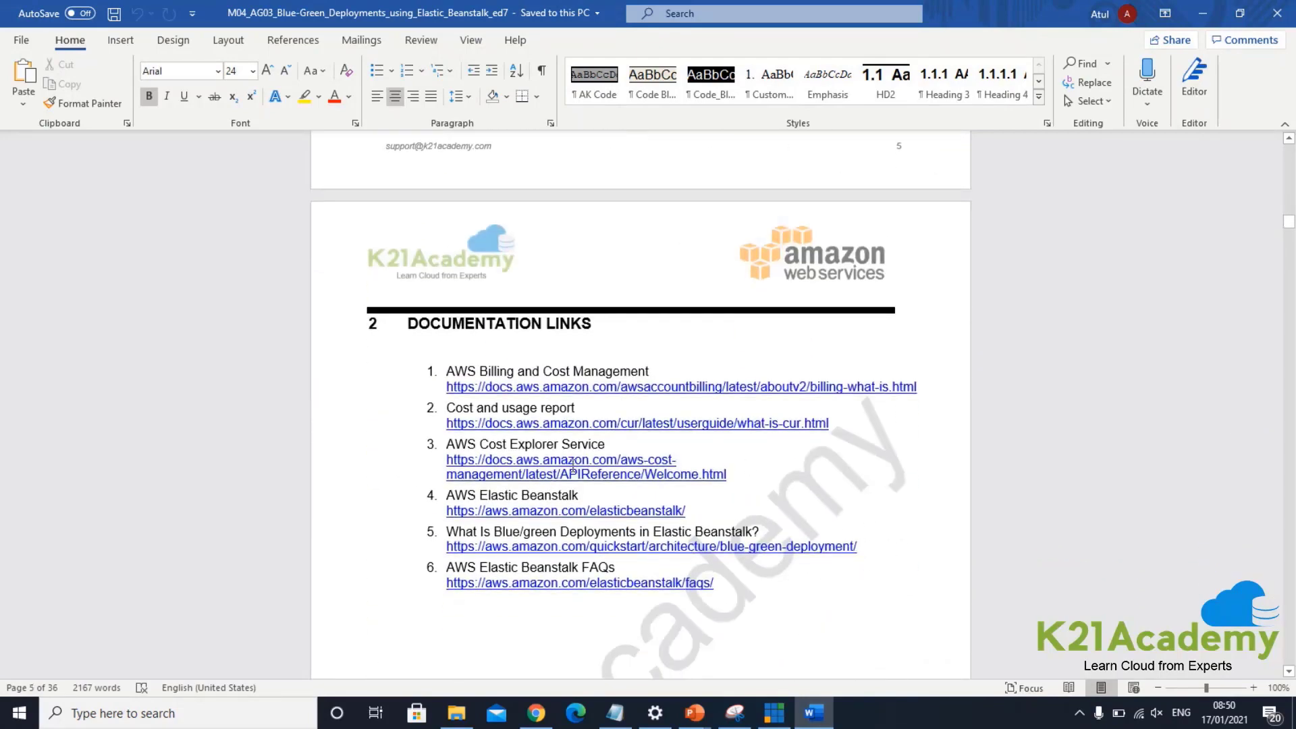
pyautogui.scroll(-1, 804, 528)
pyautogui.scroll(-1, 804, 528)
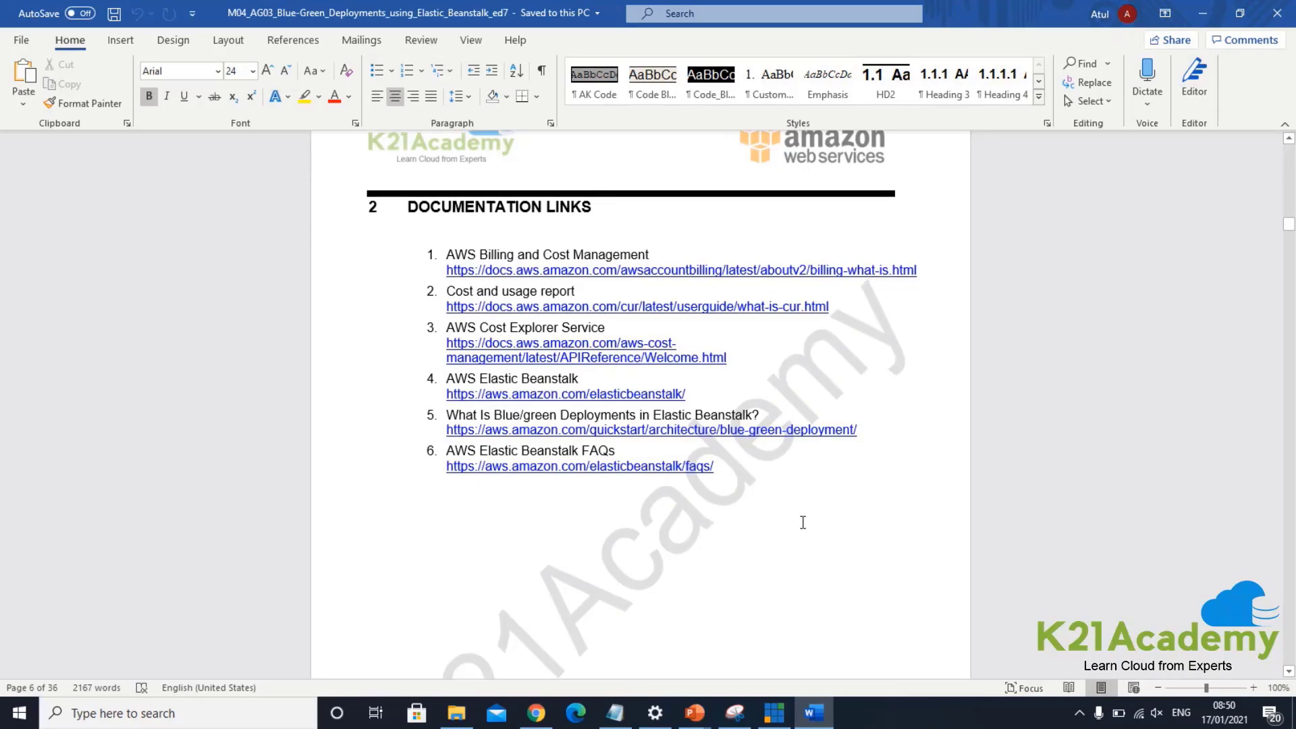
pyautogui.scroll(-10, 802, 522)
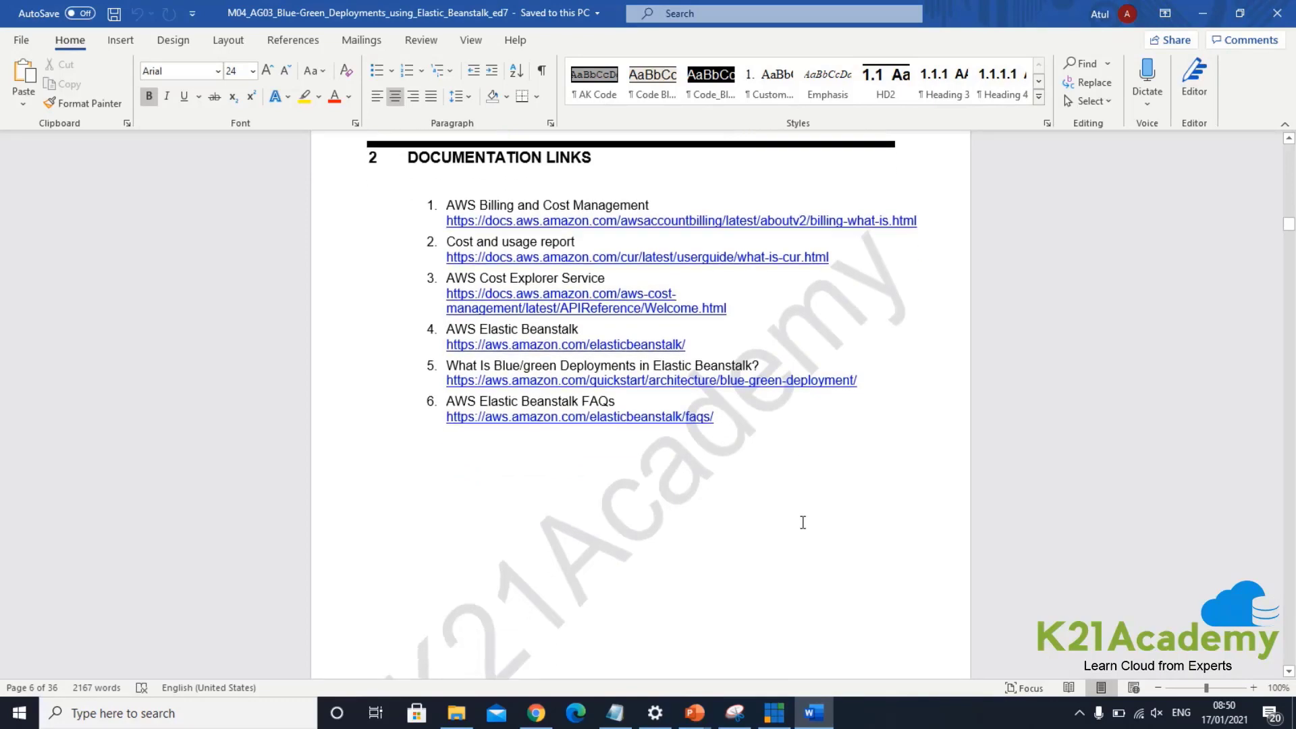
pyautogui.scroll(-3, 803, 522)
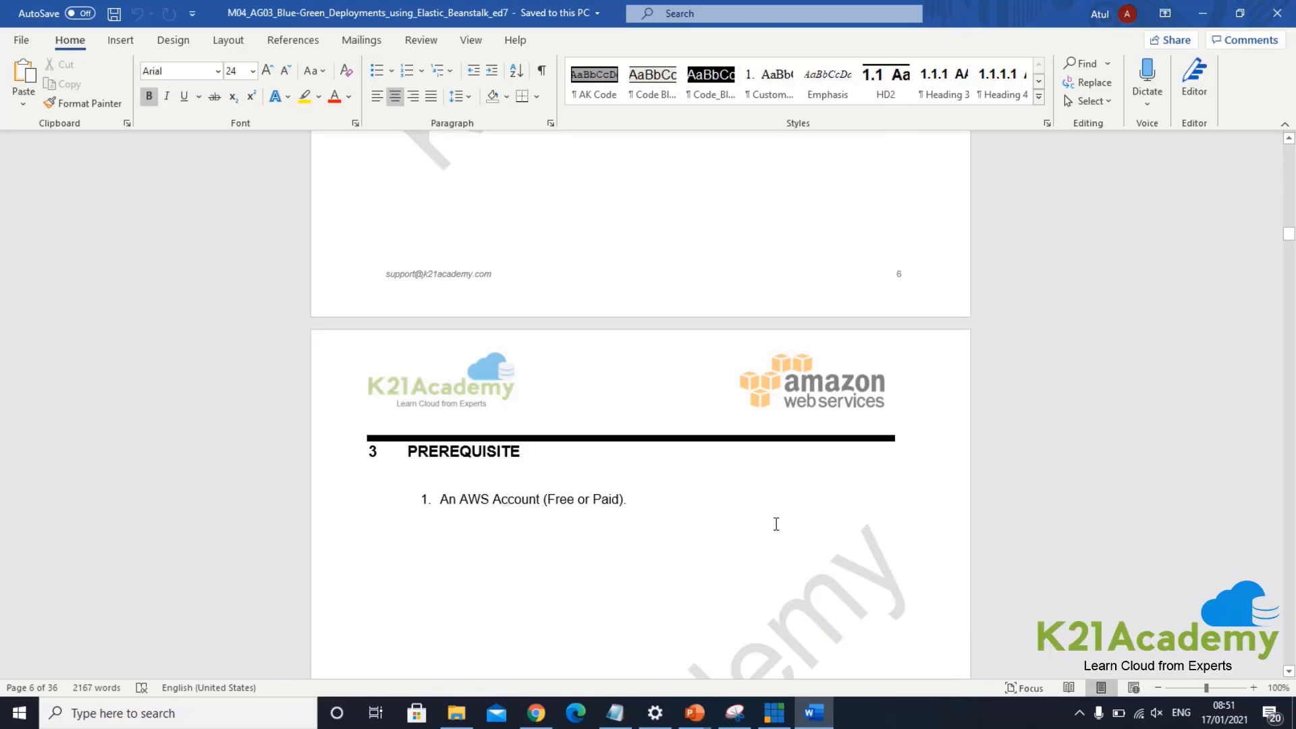
# Step: Read section 4.1 of the lab guide on creating an Elastic Beanstalk application, up to the application name instruction
pyautogui.scroll(-10, 775, 525)
pyautogui.scroll(-10, 774, 528)
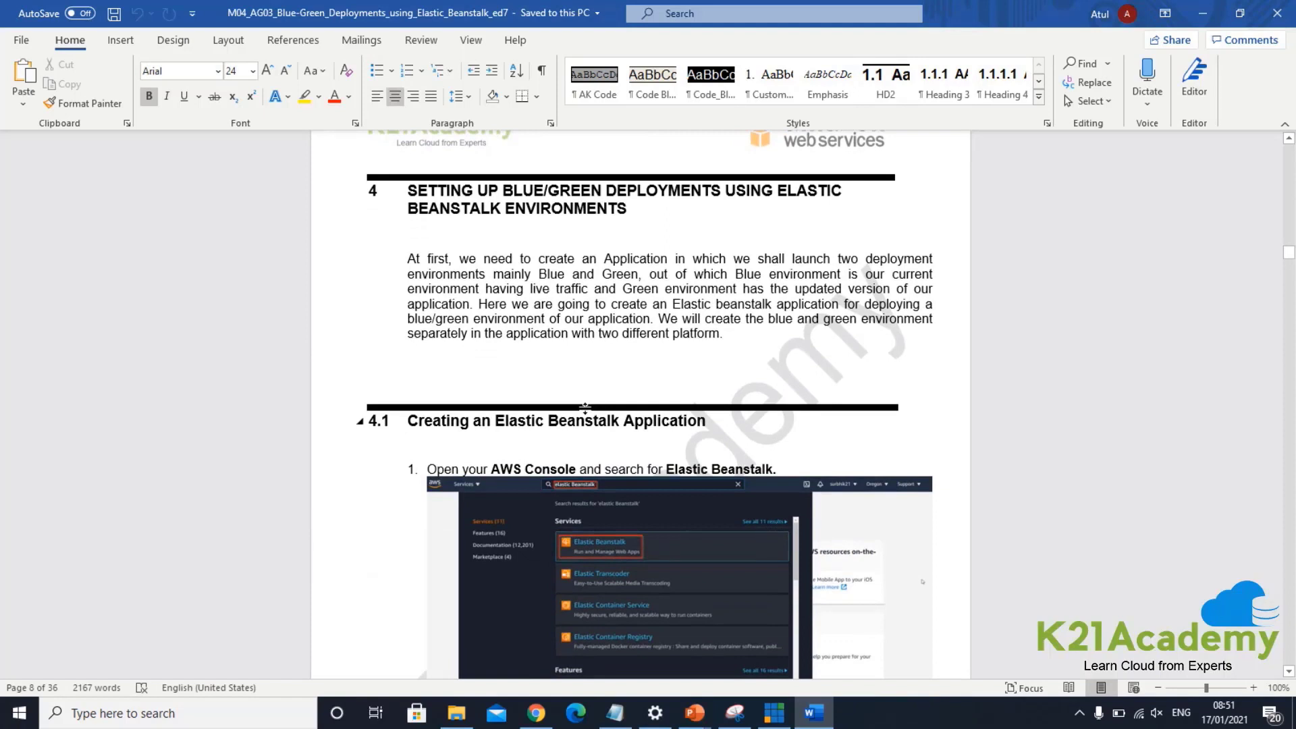
pyautogui.scroll(-2, 622, 412)
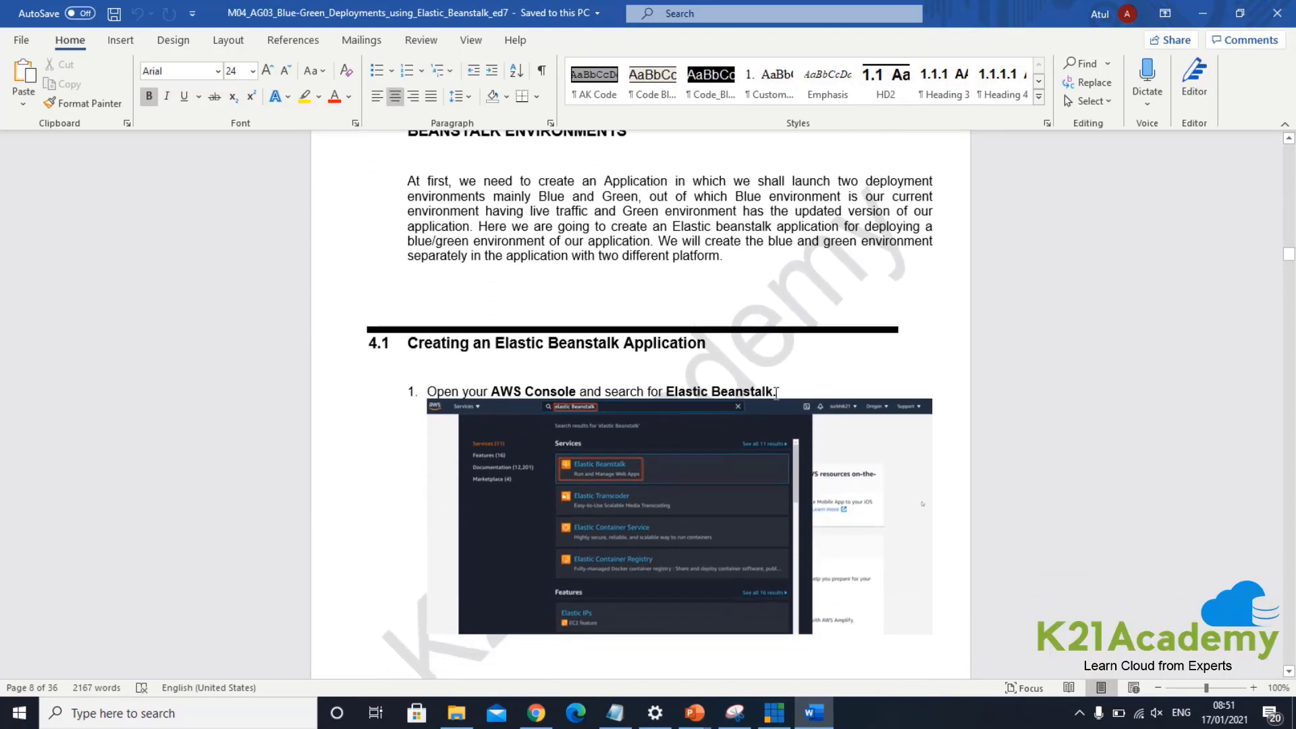
pyautogui.scroll(-2, 778, 398)
pyautogui.scroll(-6, 778, 398)
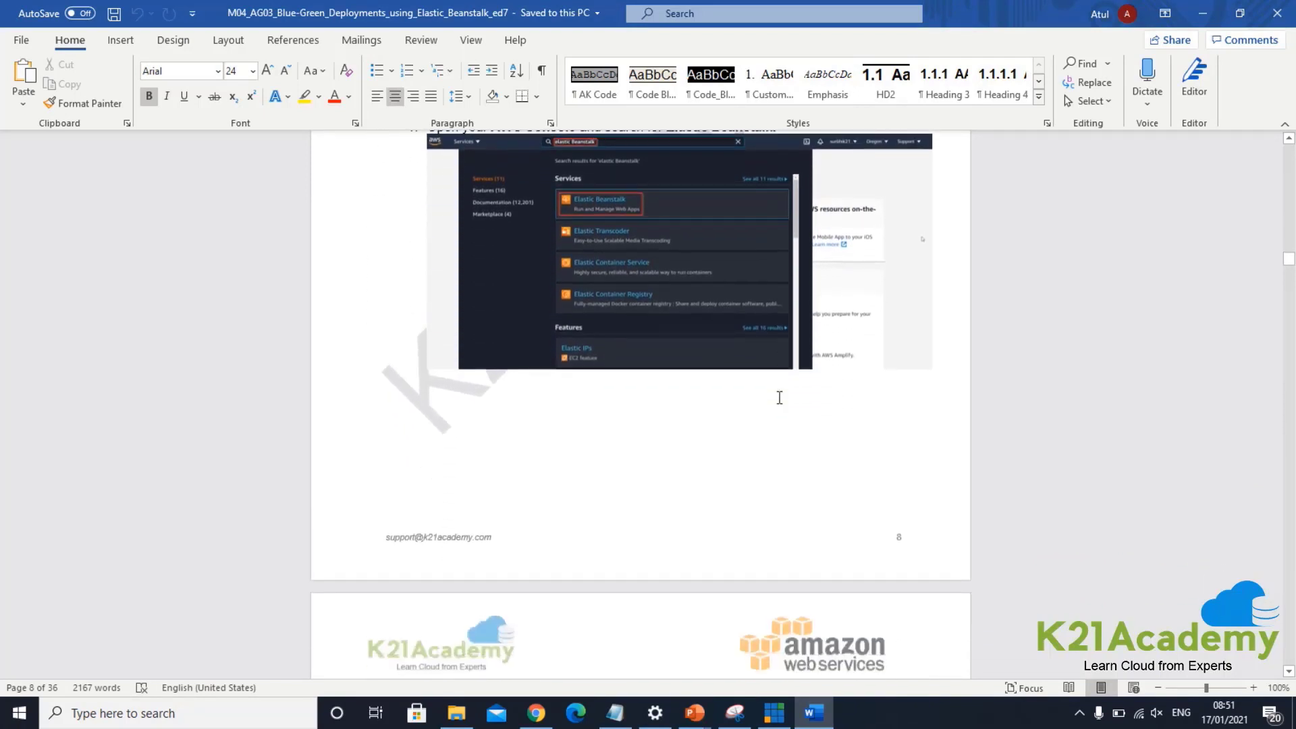
pyautogui.scroll(-8, 777, 401)
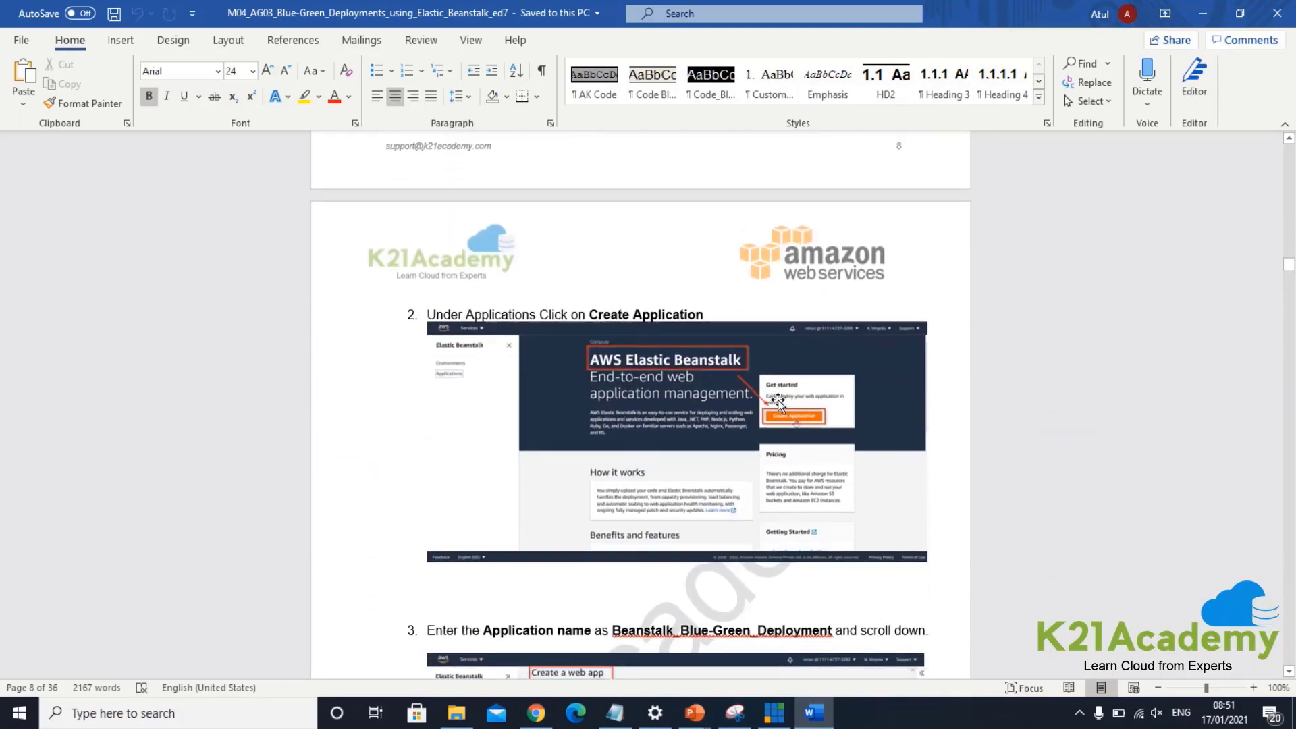
pyautogui.scroll(-3, 779, 401)
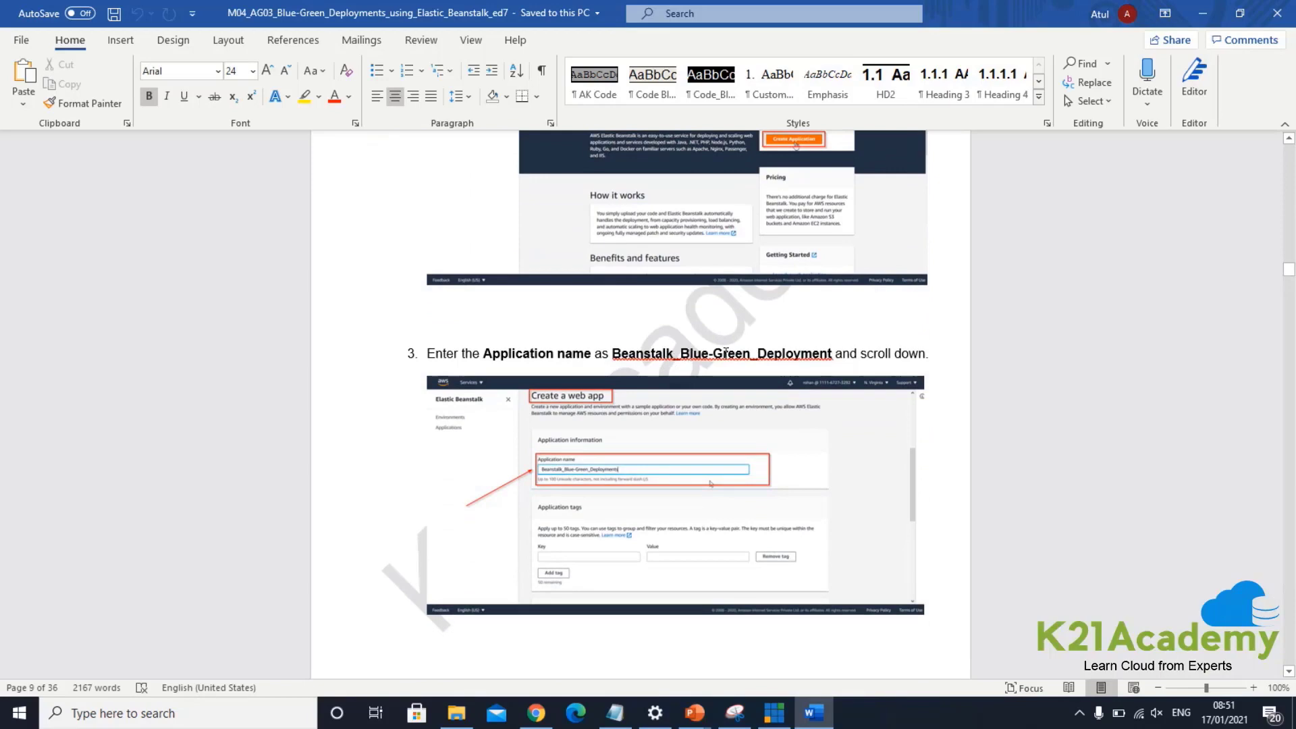
# Step: Switch to the AWS Management Console in Chrome, search the services for "bean" and open Elastic Beanstalk
pyautogui.click(536, 713)
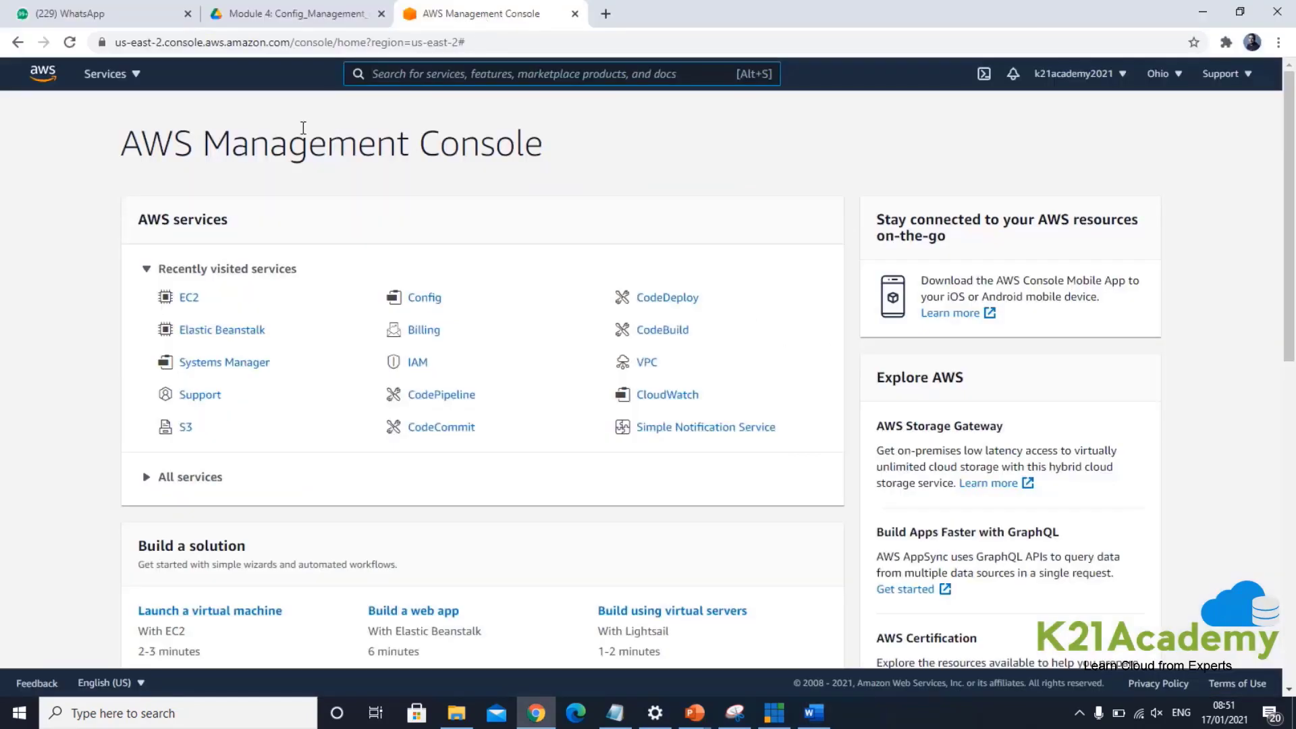
pyautogui.click(430, 74)
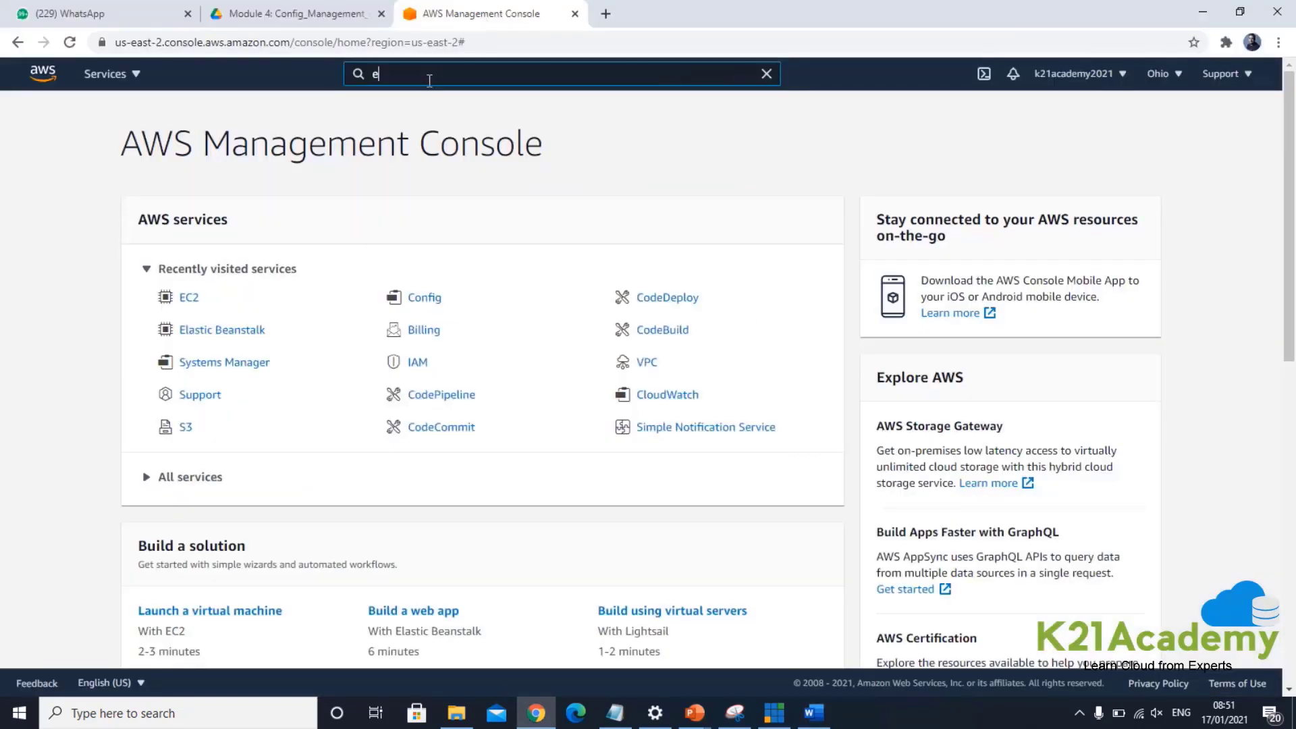
pyautogui.write('bean')
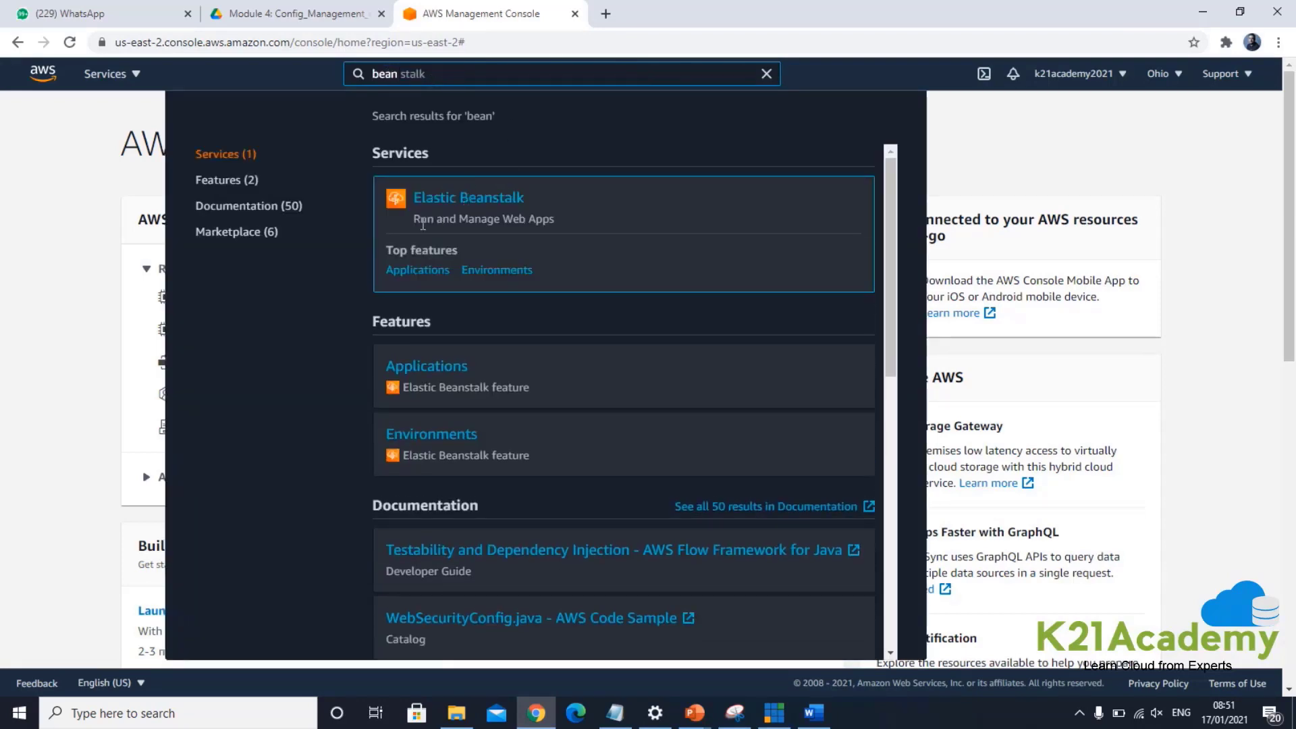
pyautogui.click(484, 197)
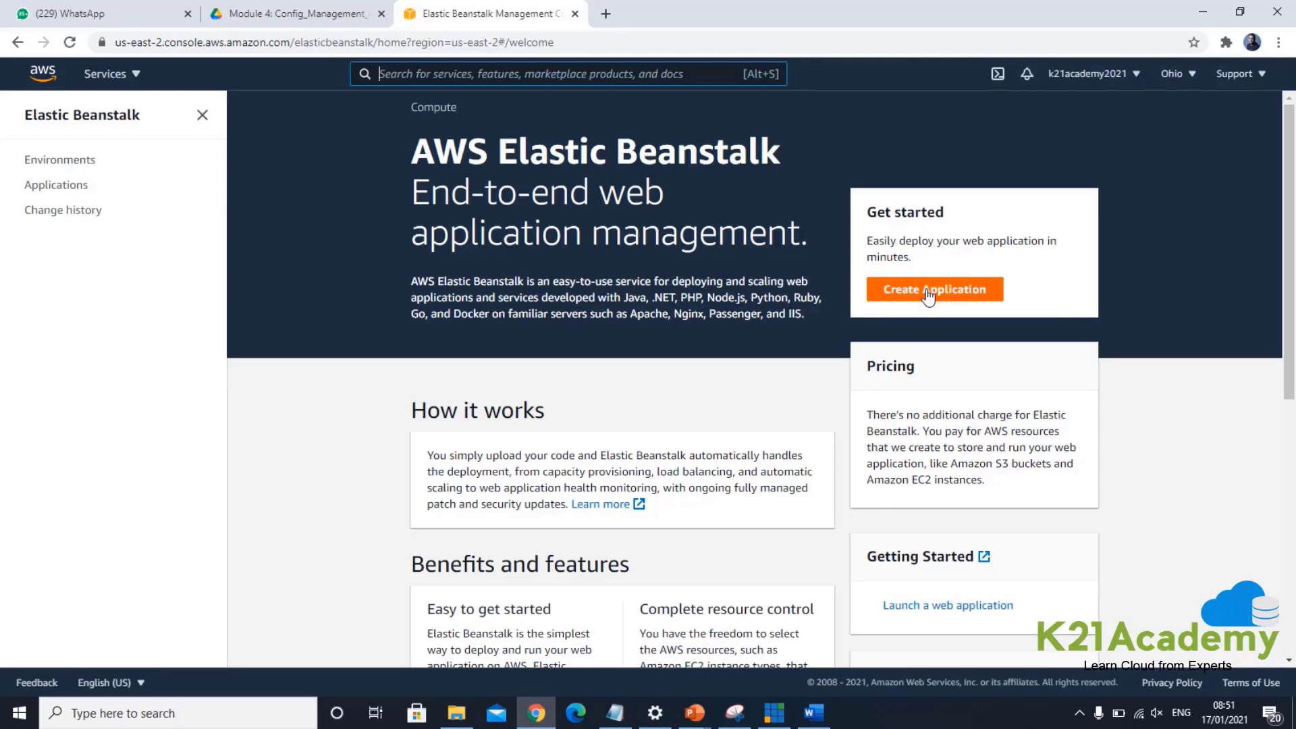
# Step: Start a new Elastic Beanstalk application and name it Beanstalk_Blue-Green_Deployment, copying the name from the lab guide in Word
pyautogui.click(71, 170)
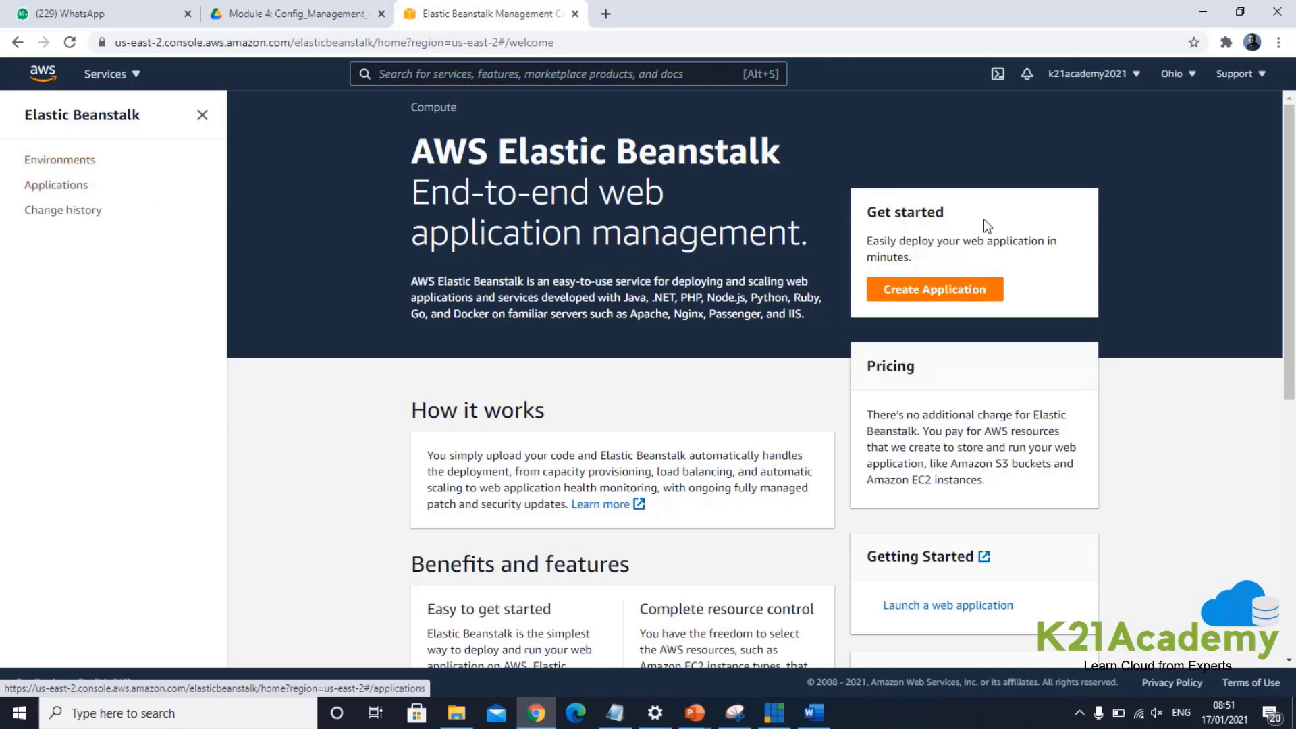
pyautogui.click(938, 295)
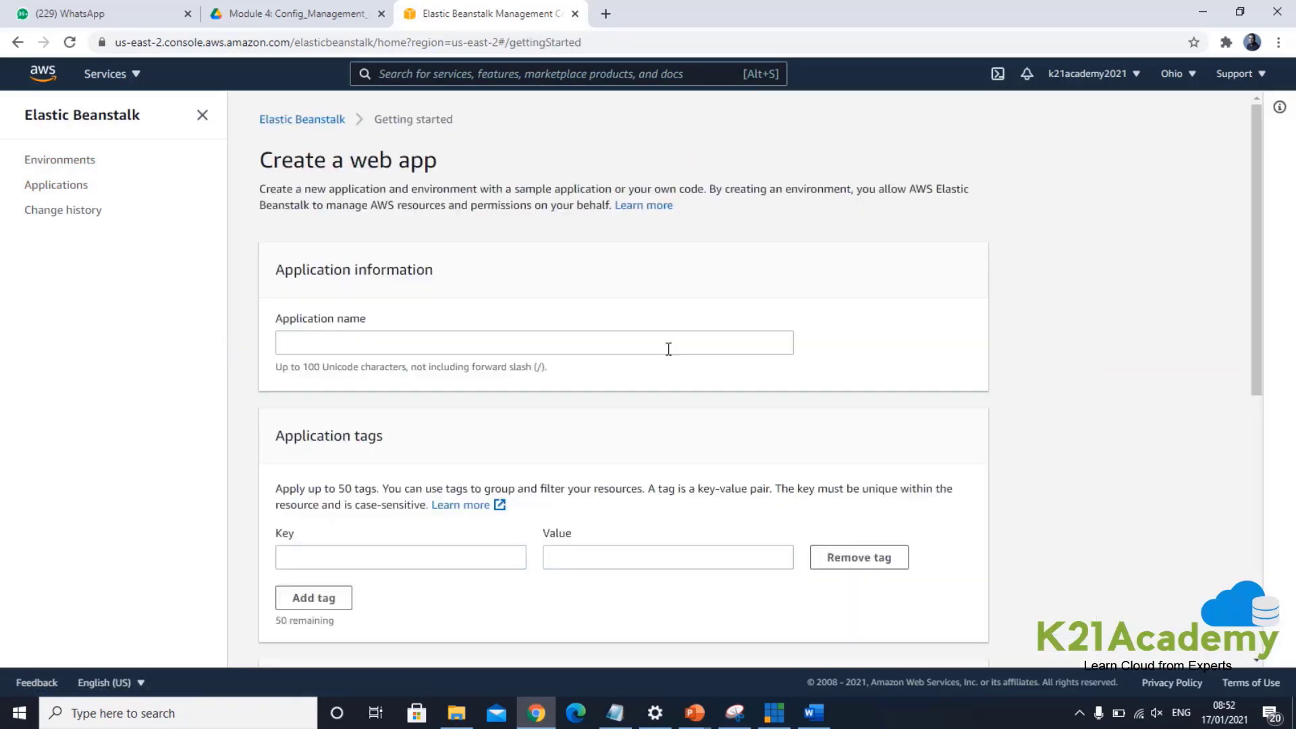
pyautogui.click(324, 342)
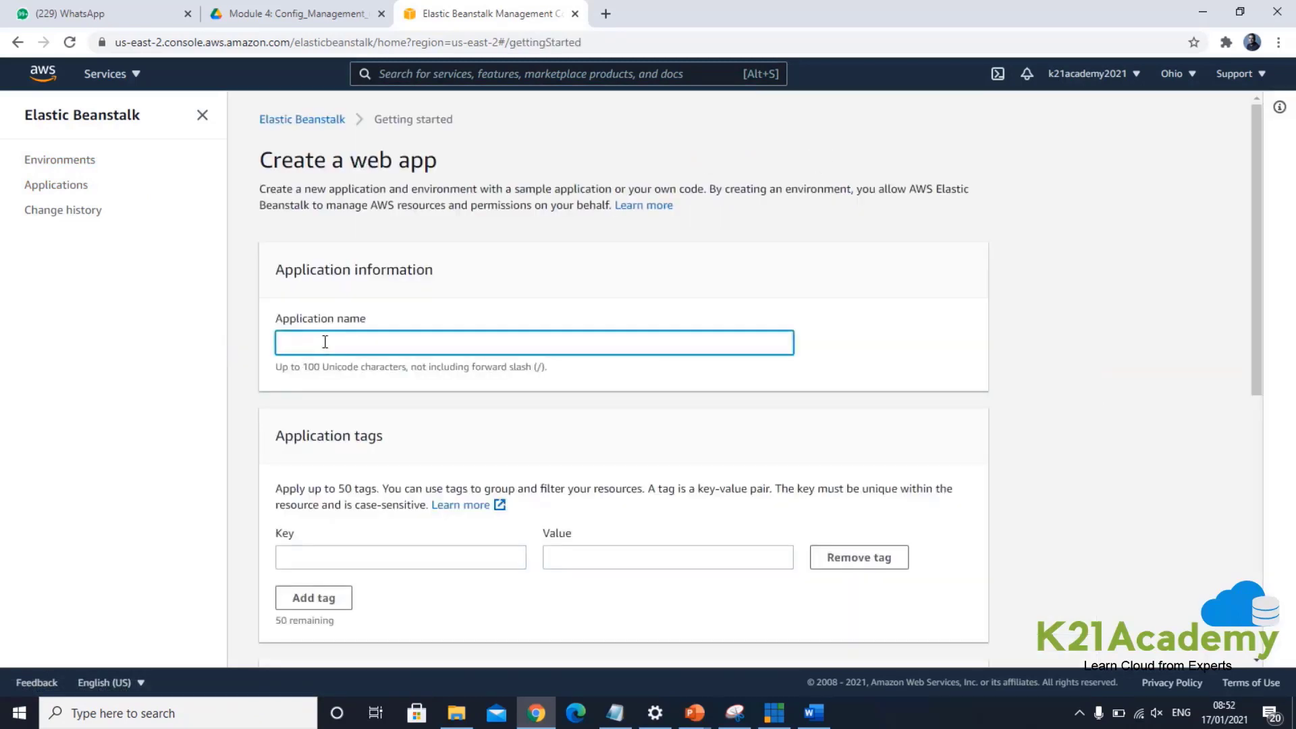
pyautogui.hotkey('alt', 'Tab')
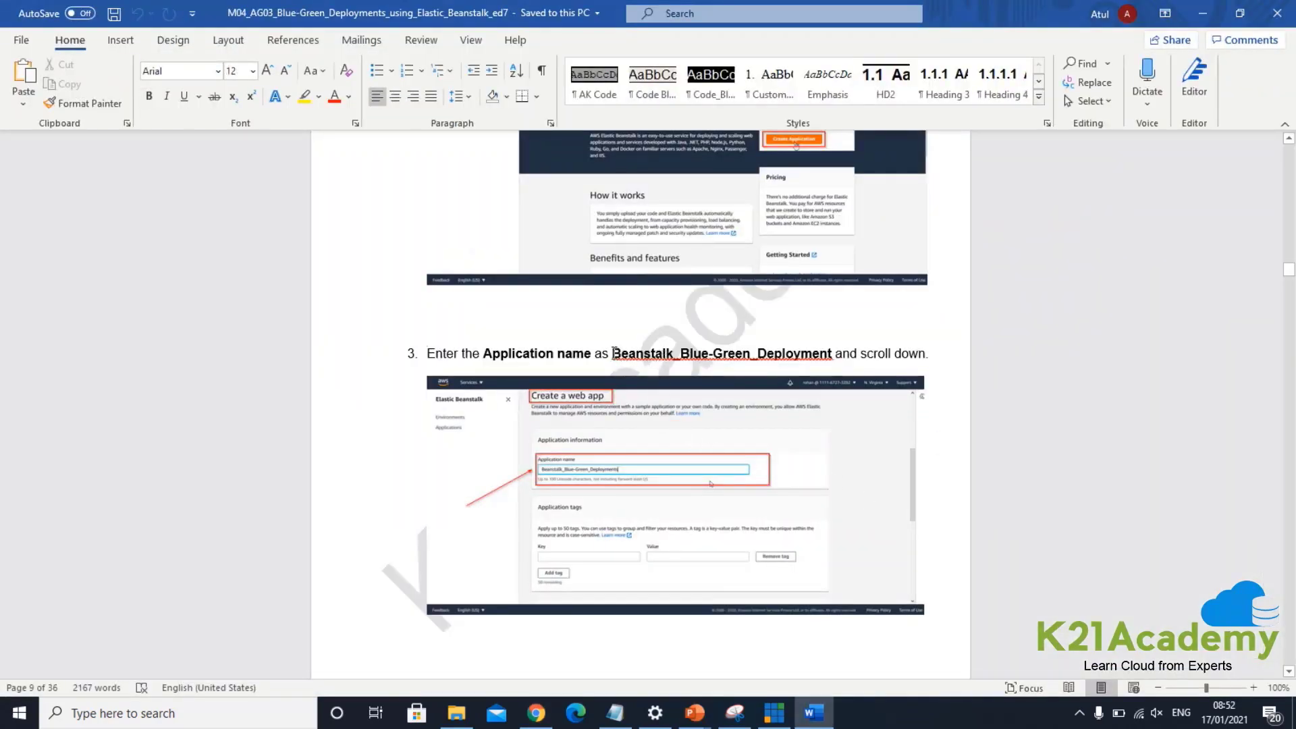
pyautogui.moveTo(612, 354); pyautogui.dragTo(834, 358)
pyautogui.hotkey('ctrl', 'c')
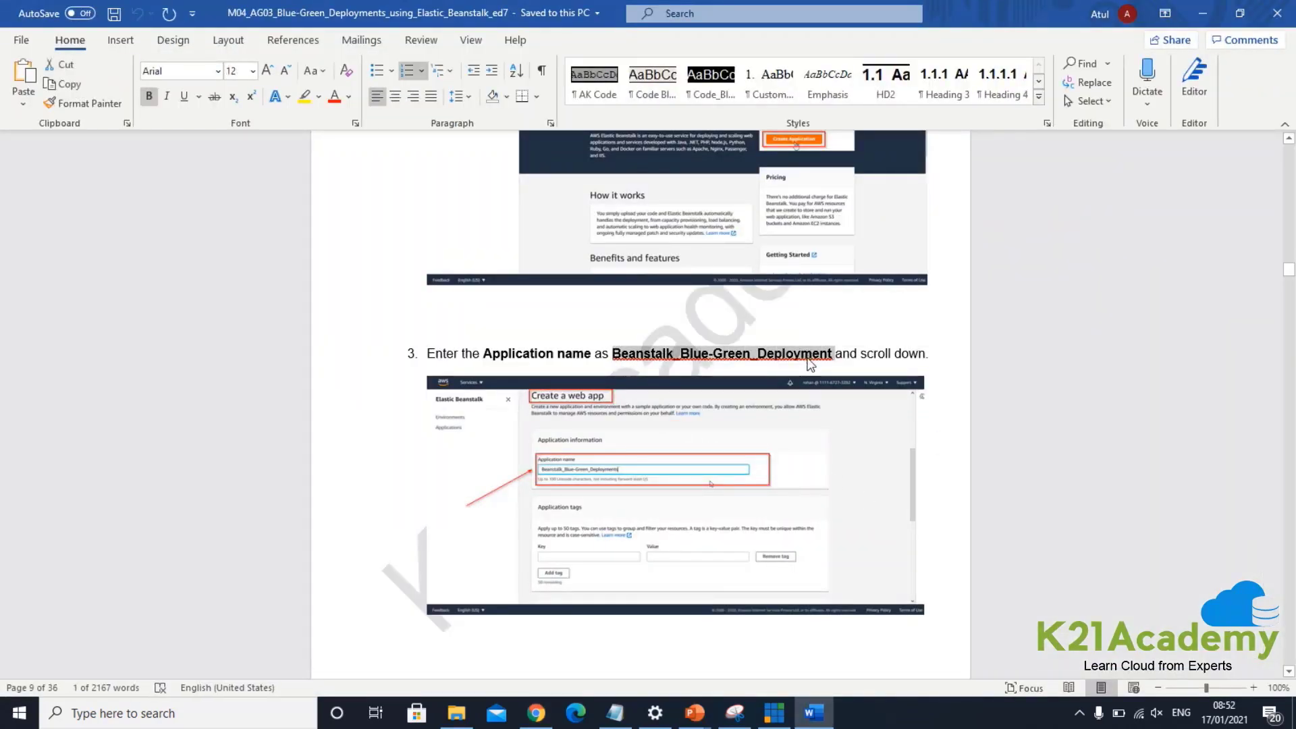
pyautogui.hotkey('alt', 'Tab')
pyautogui.click(460, 341)
pyautogui.hotkey('ctrl', 'v')
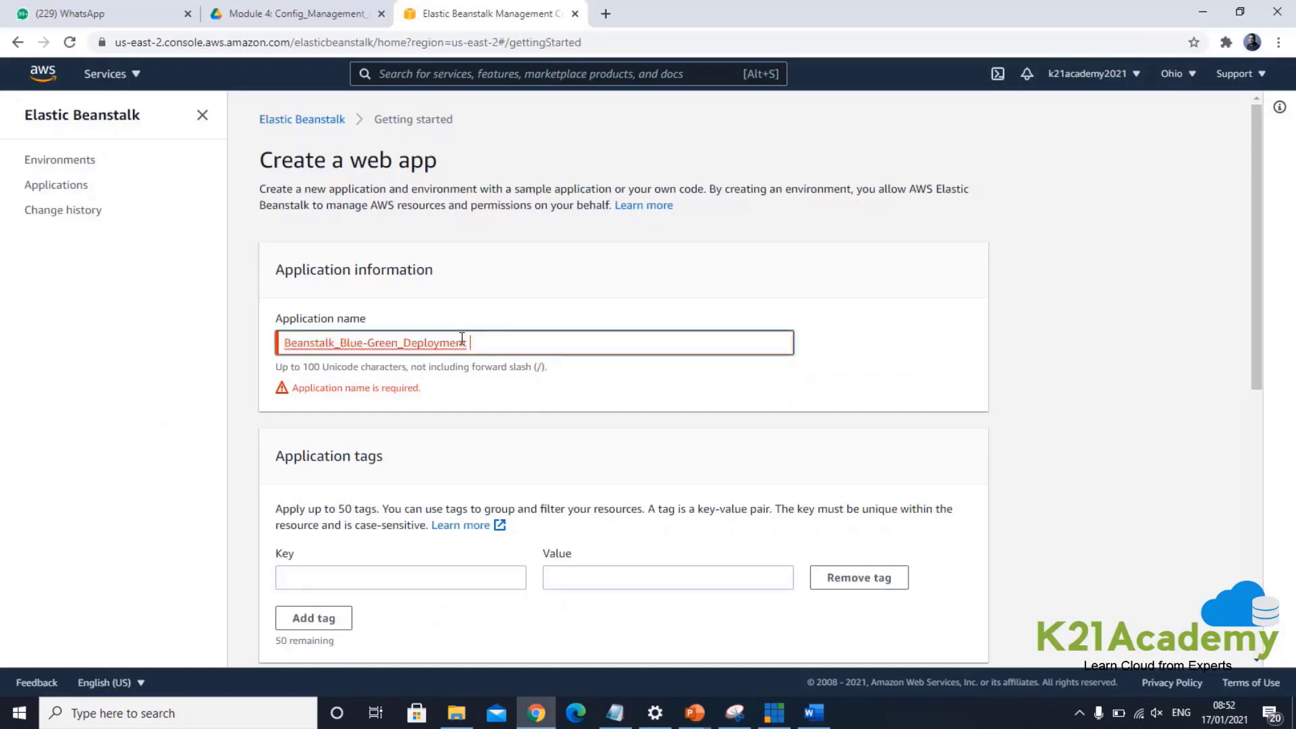
# Step: Review the web app form, submit it with the sample application and no platform chosen, and leave the form
pyautogui.scroll(-5, 540, 457)
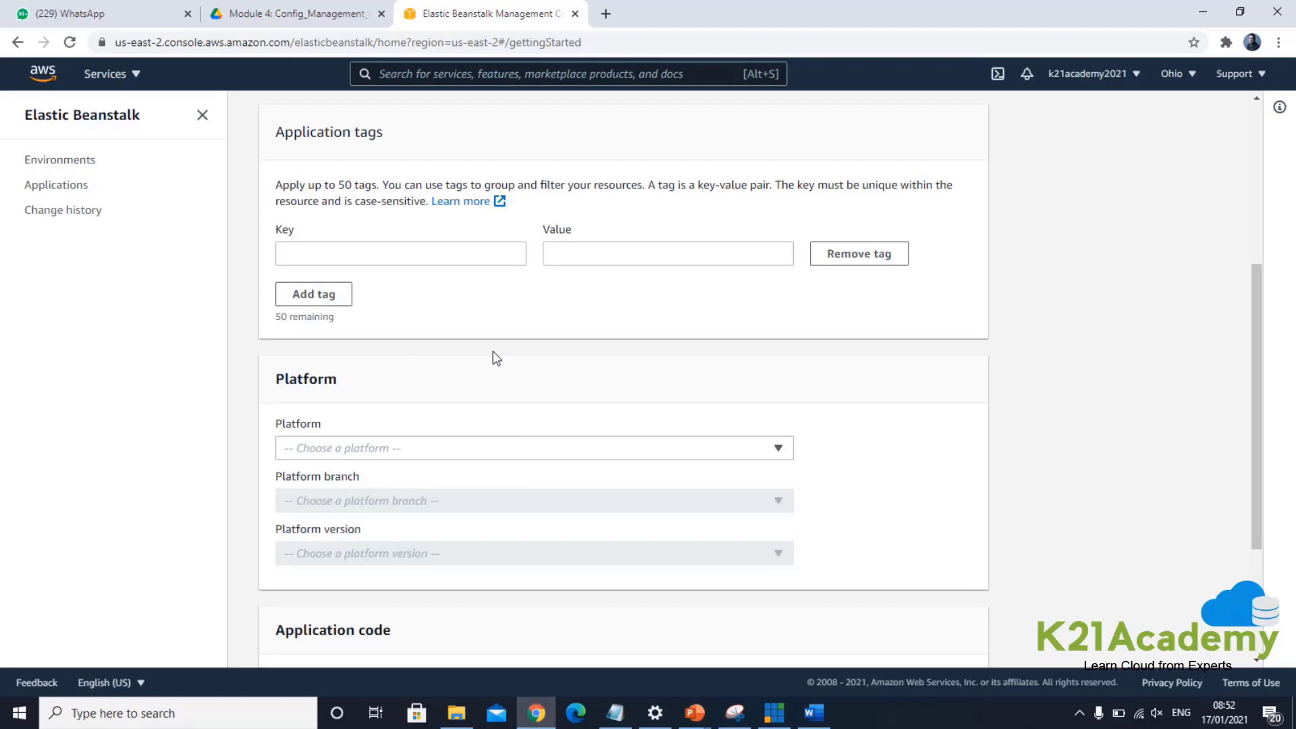
pyautogui.scroll(-1, 513, 357)
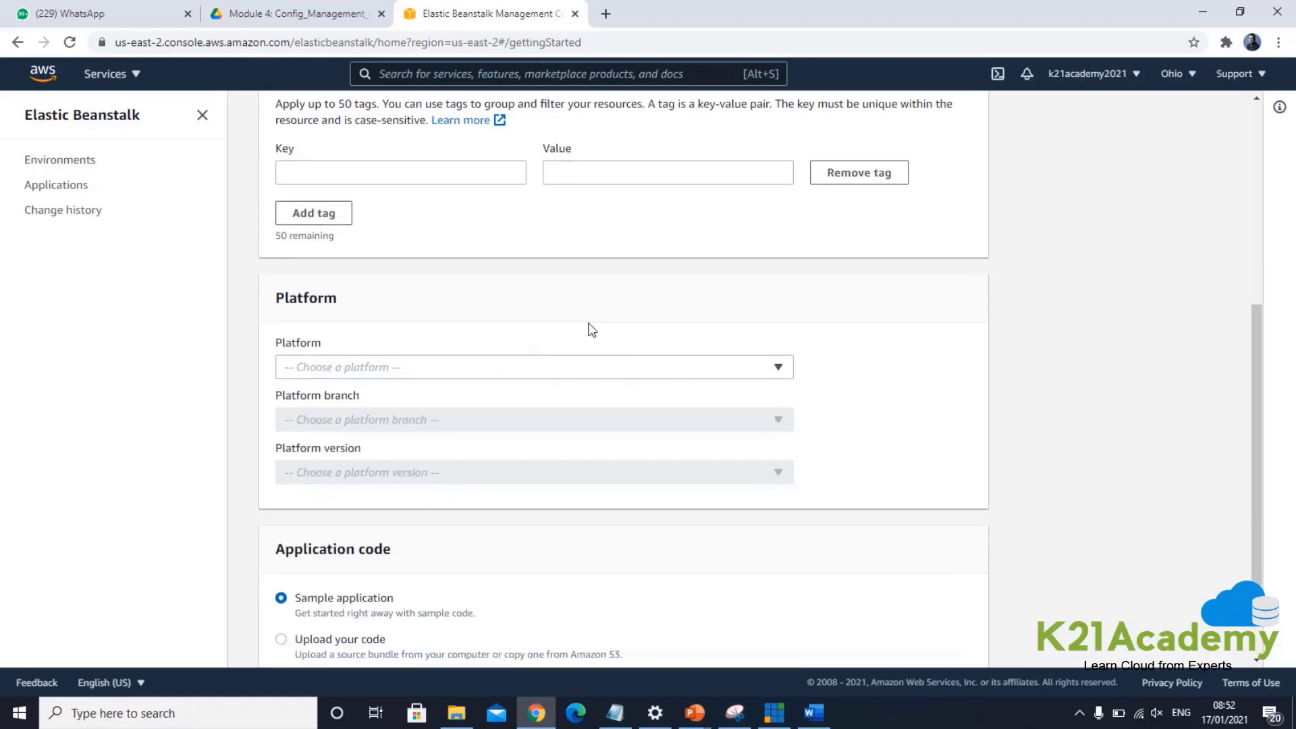
pyautogui.scroll(-2, 592, 330)
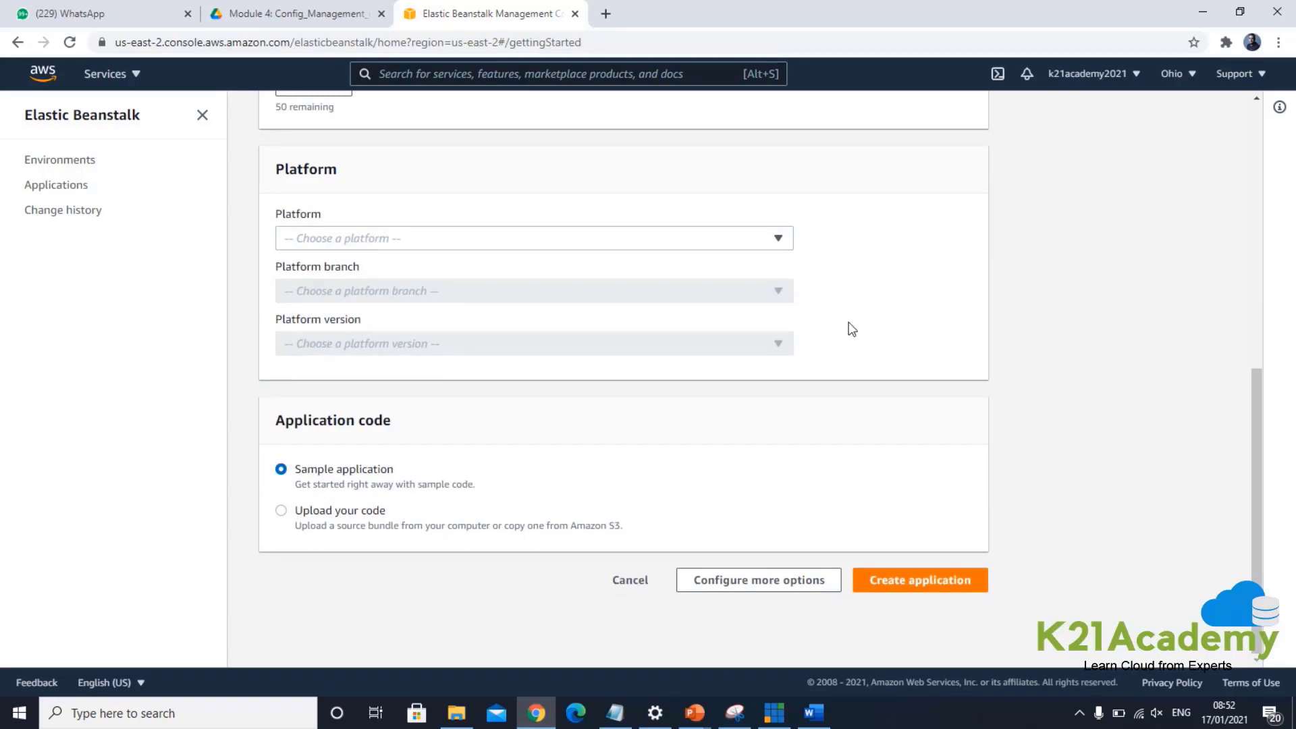
pyautogui.scroll(2, 851, 329)
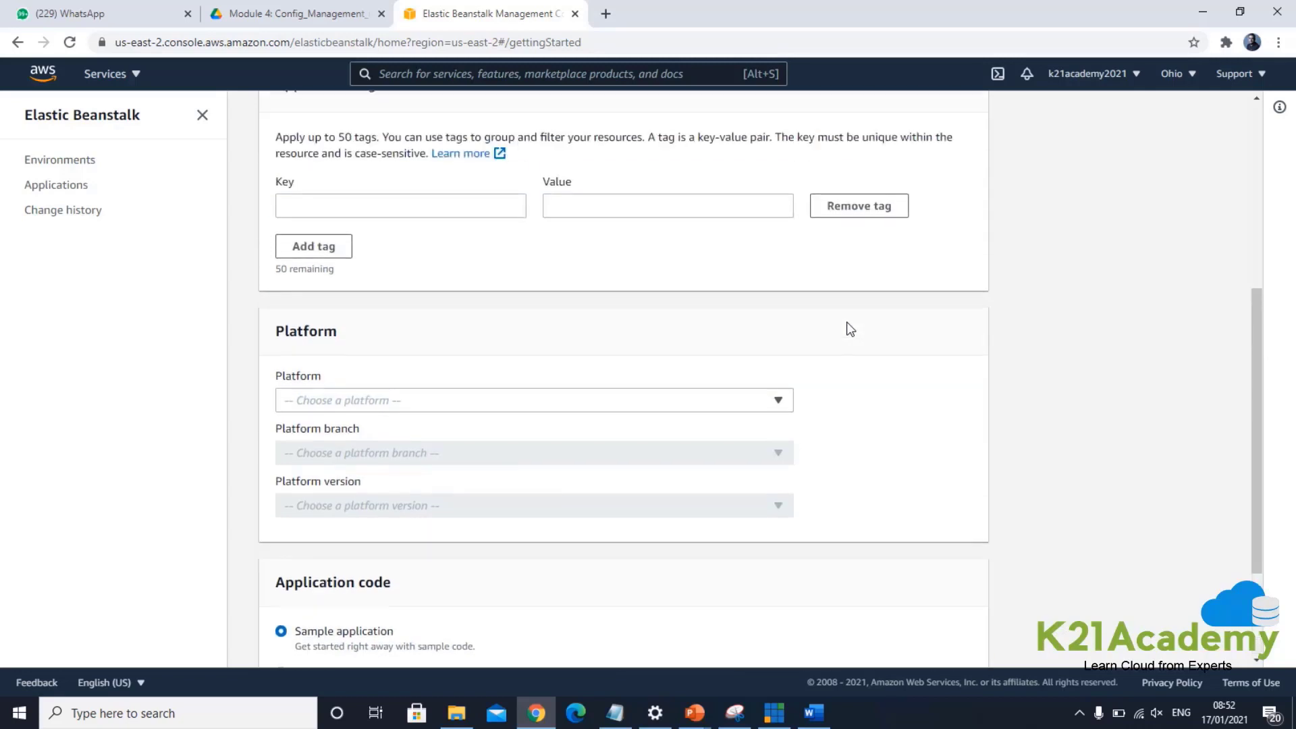
pyautogui.scroll(4, 877, 336)
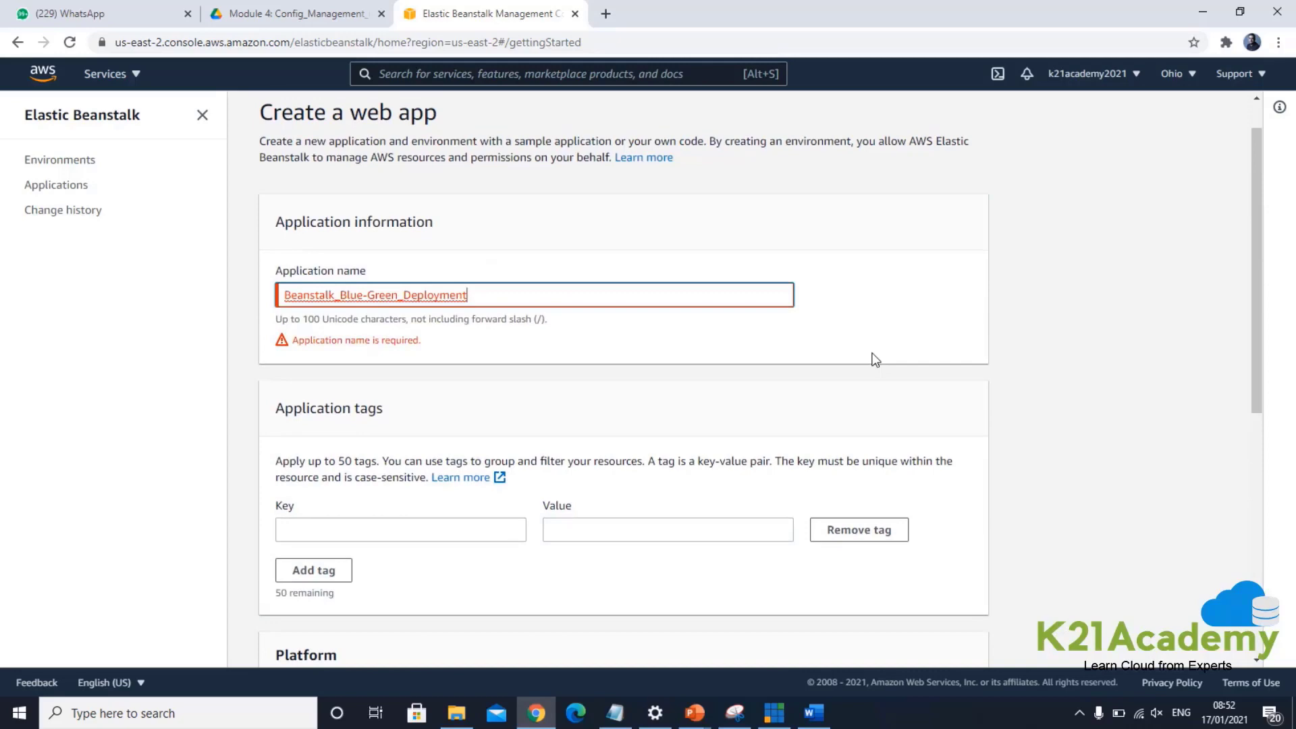
pyautogui.scroll(-6, 874, 358)
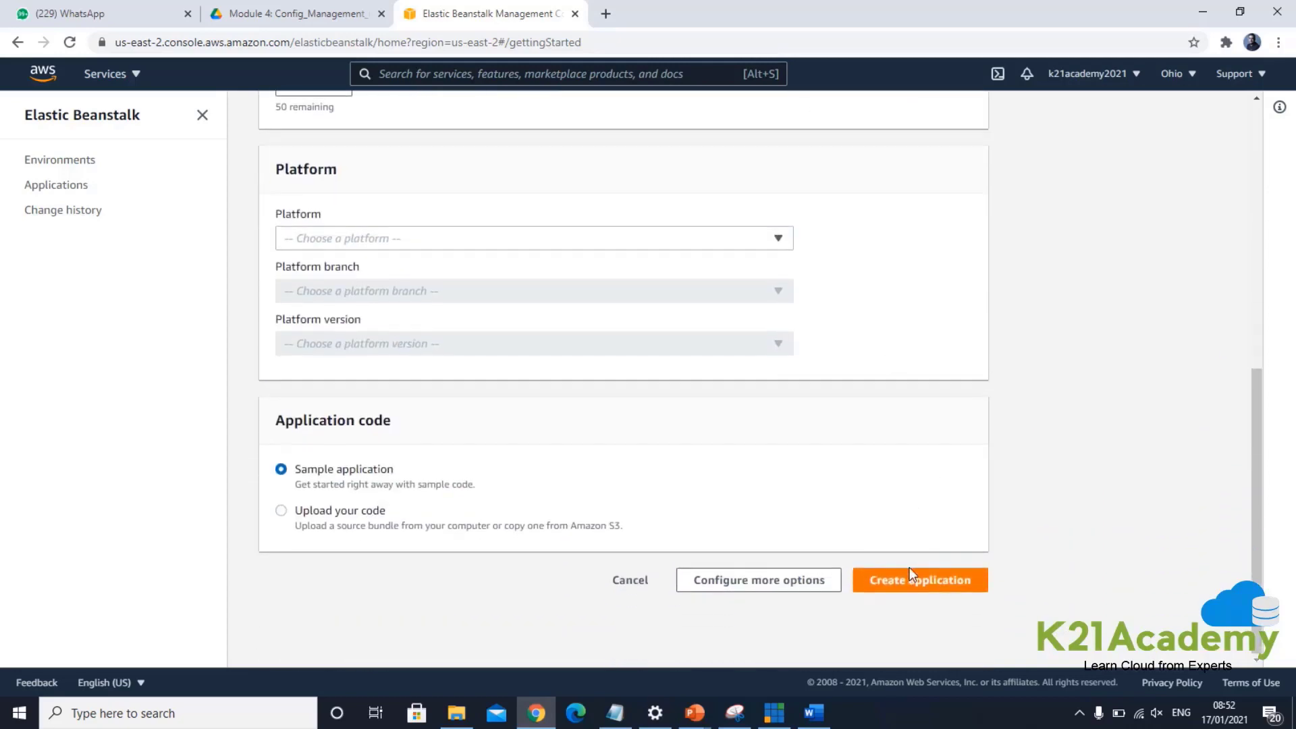
pyautogui.click(907, 580)
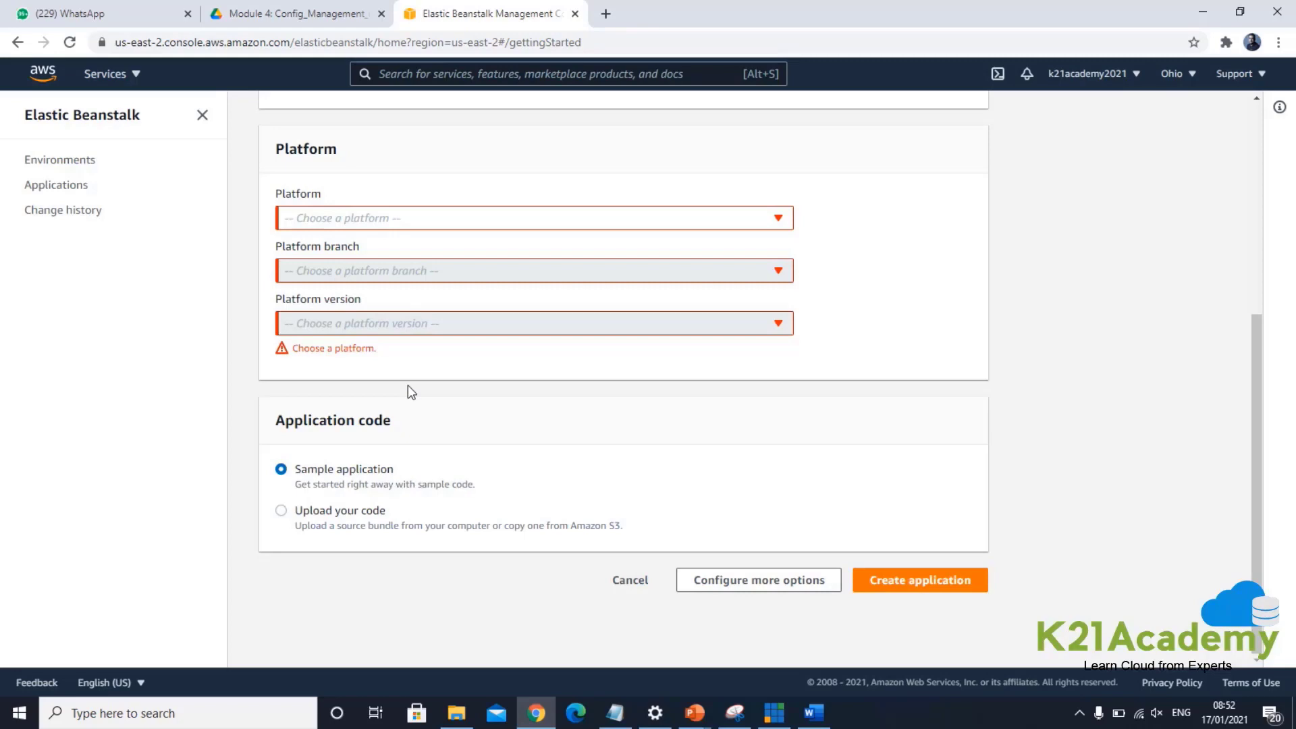
pyautogui.click(635, 583)
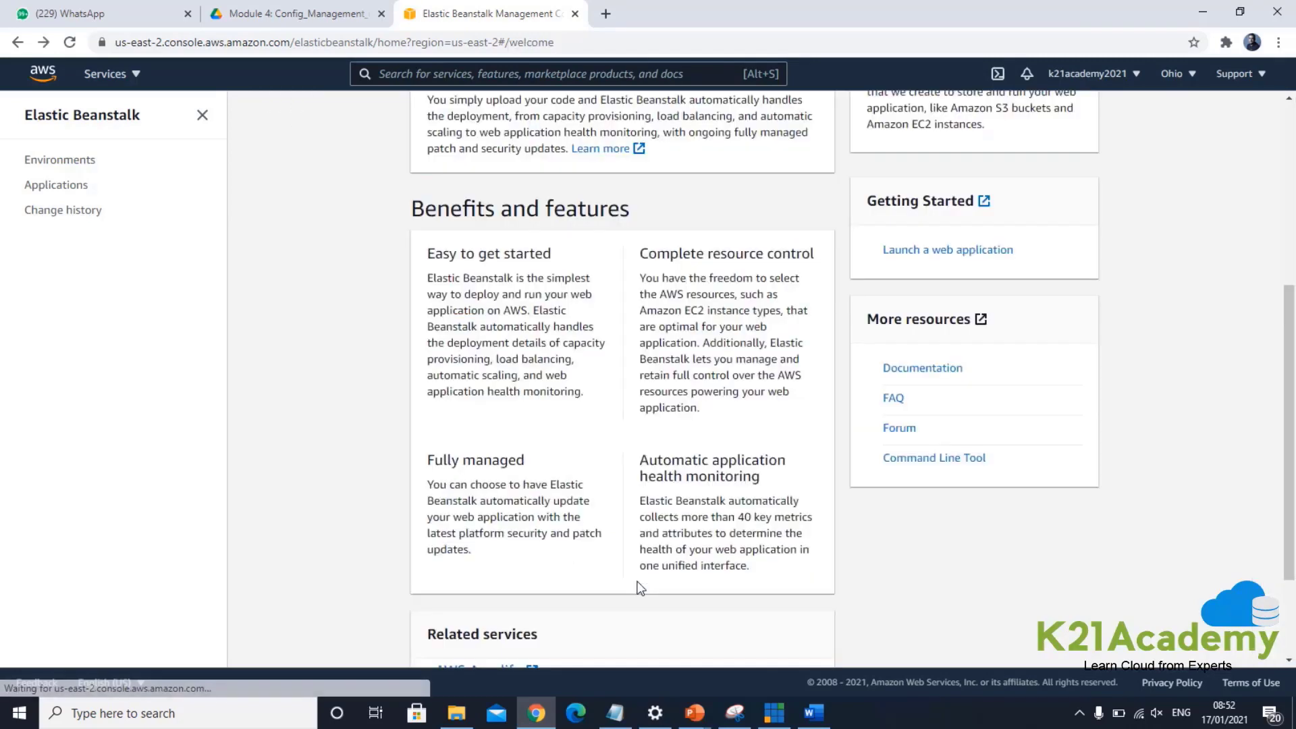
# Step: Open Beanstalk_Blue-Green_Deployment from the applications list to inspect its name and environments, and return to the list
pyautogui.click(67, 192)
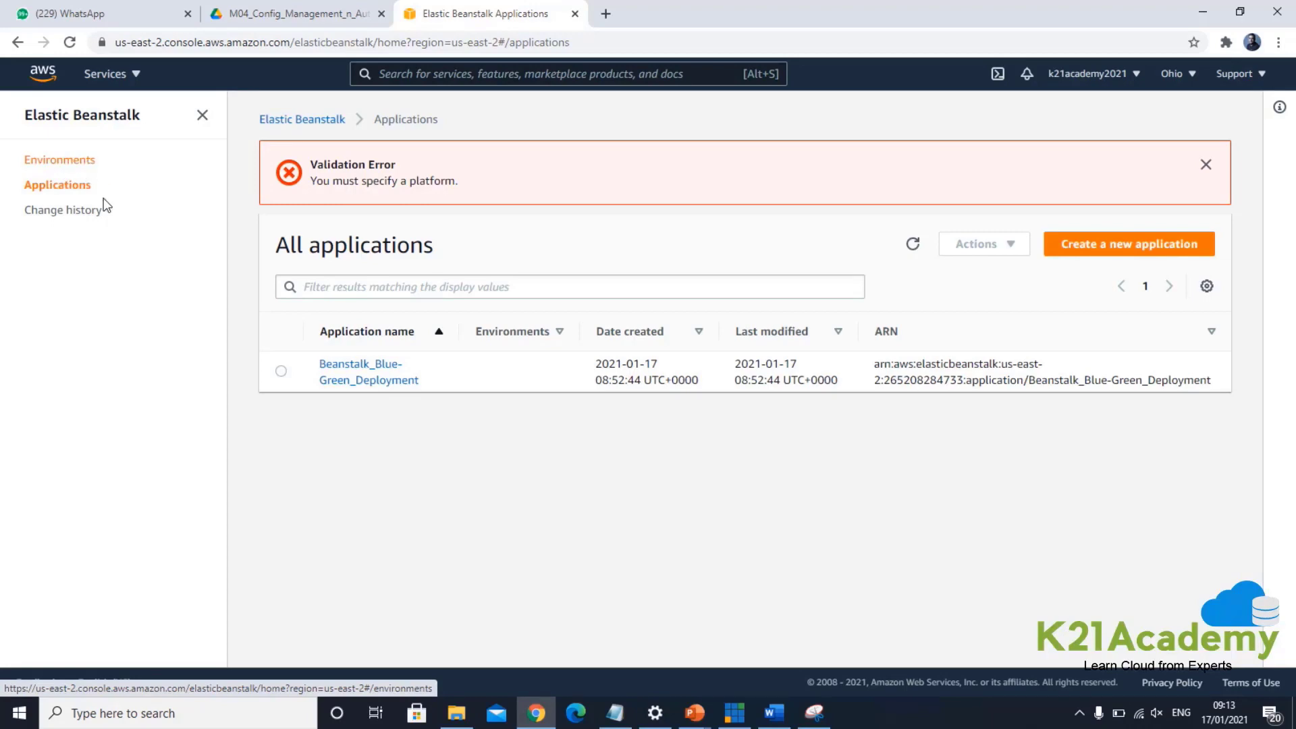
pyautogui.click(376, 380)
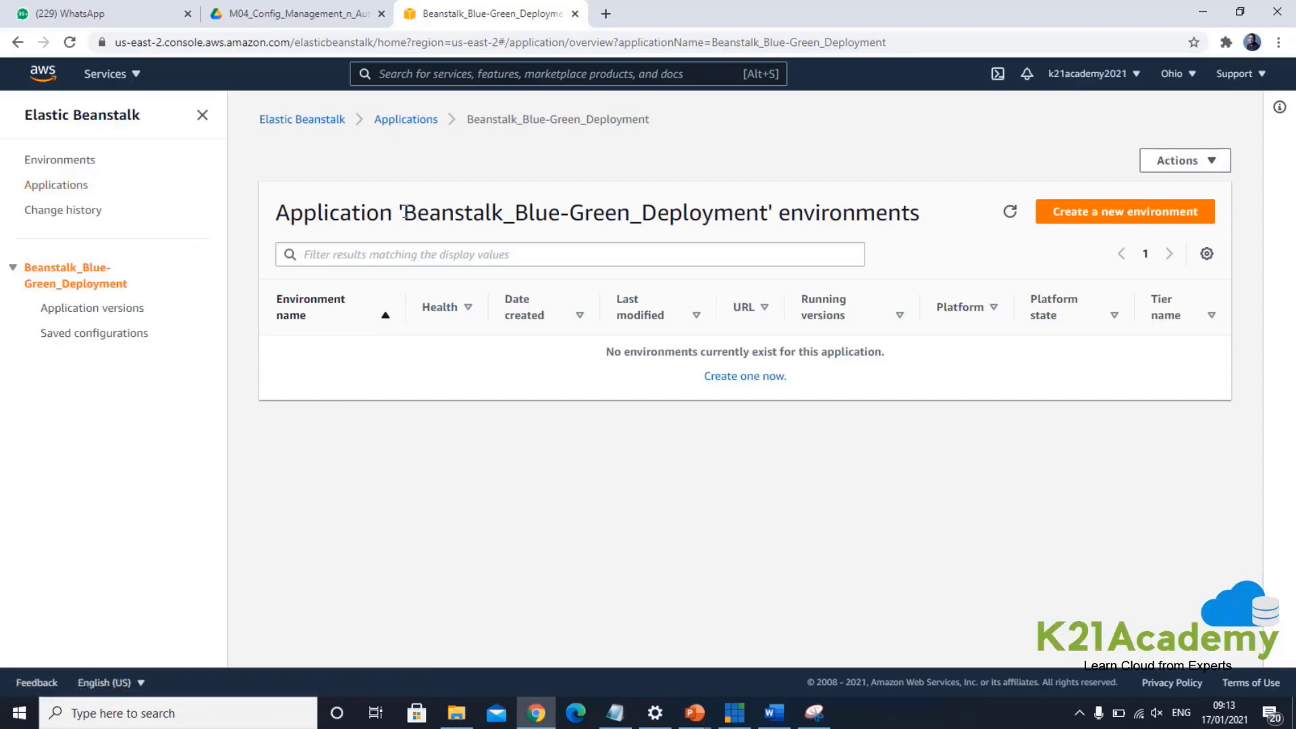
pyautogui.moveTo(404, 212); pyautogui.dragTo(769, 213)
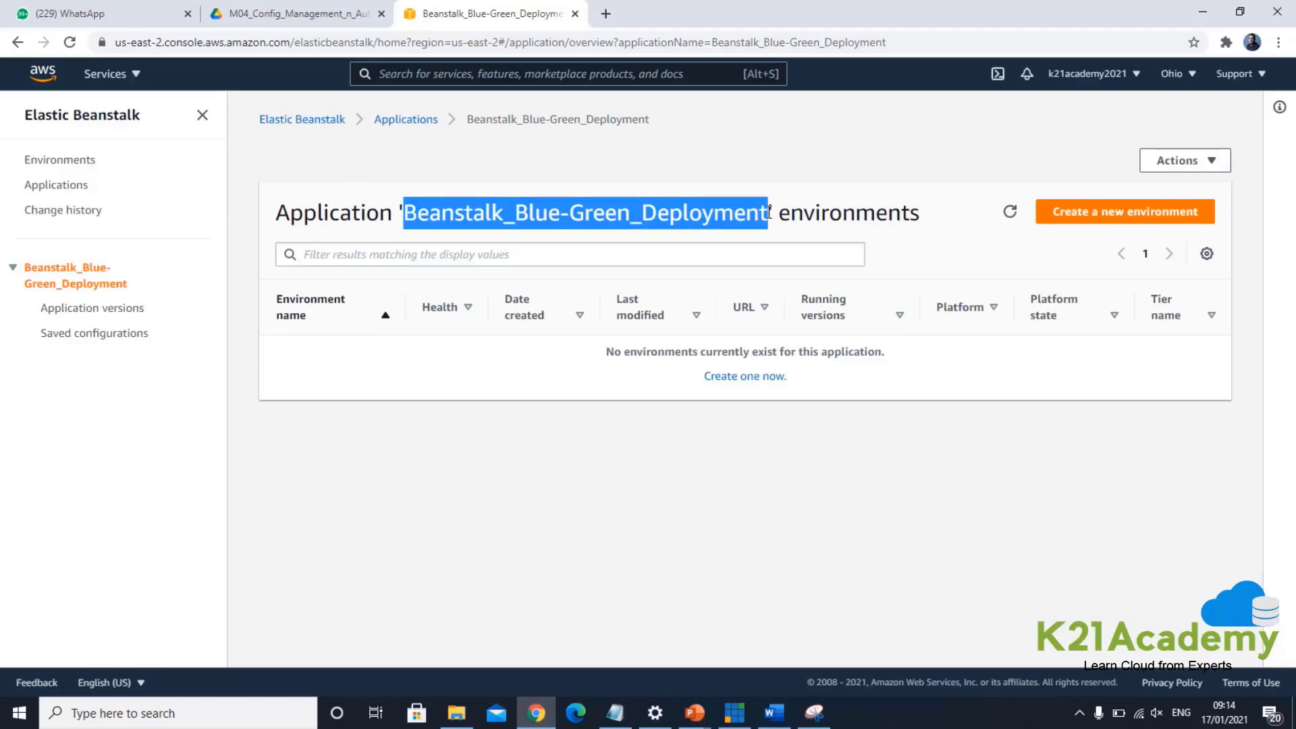
pyautogui.moveTo(761, 215); pyautogui.dragTo(410, 215)
pyautogui.click(407, 128)
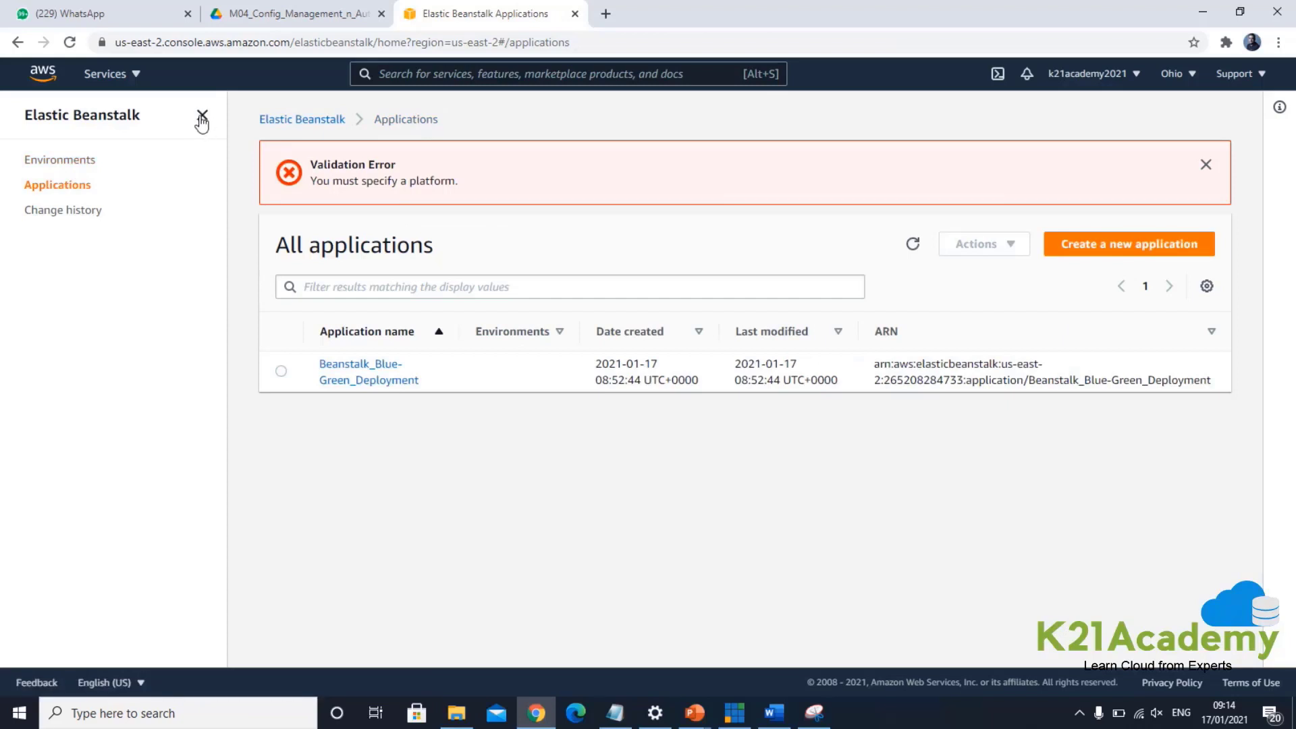
# Step: Reopen Elastic Beanstalk by searching the services for "bean", look through the blank web app form and return to the applications list
pyautogui.click(394, 80)
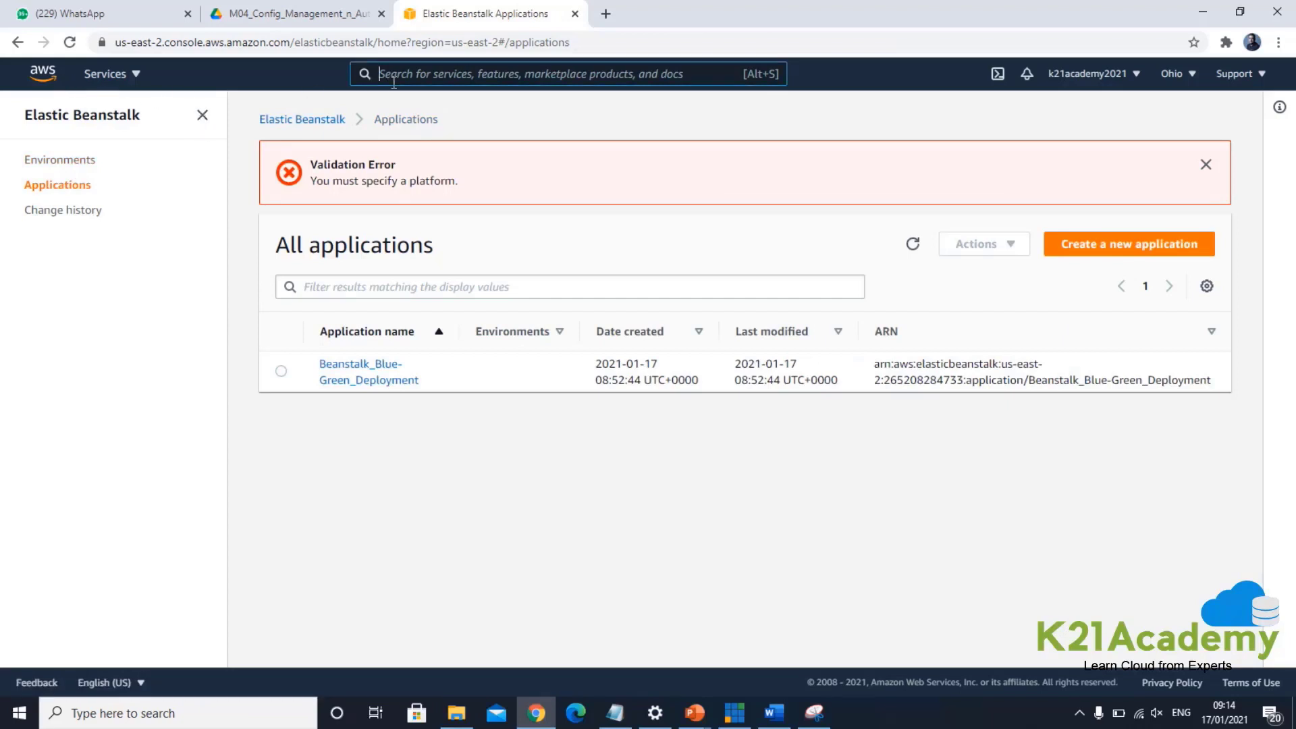
pyautogui.write('bean')
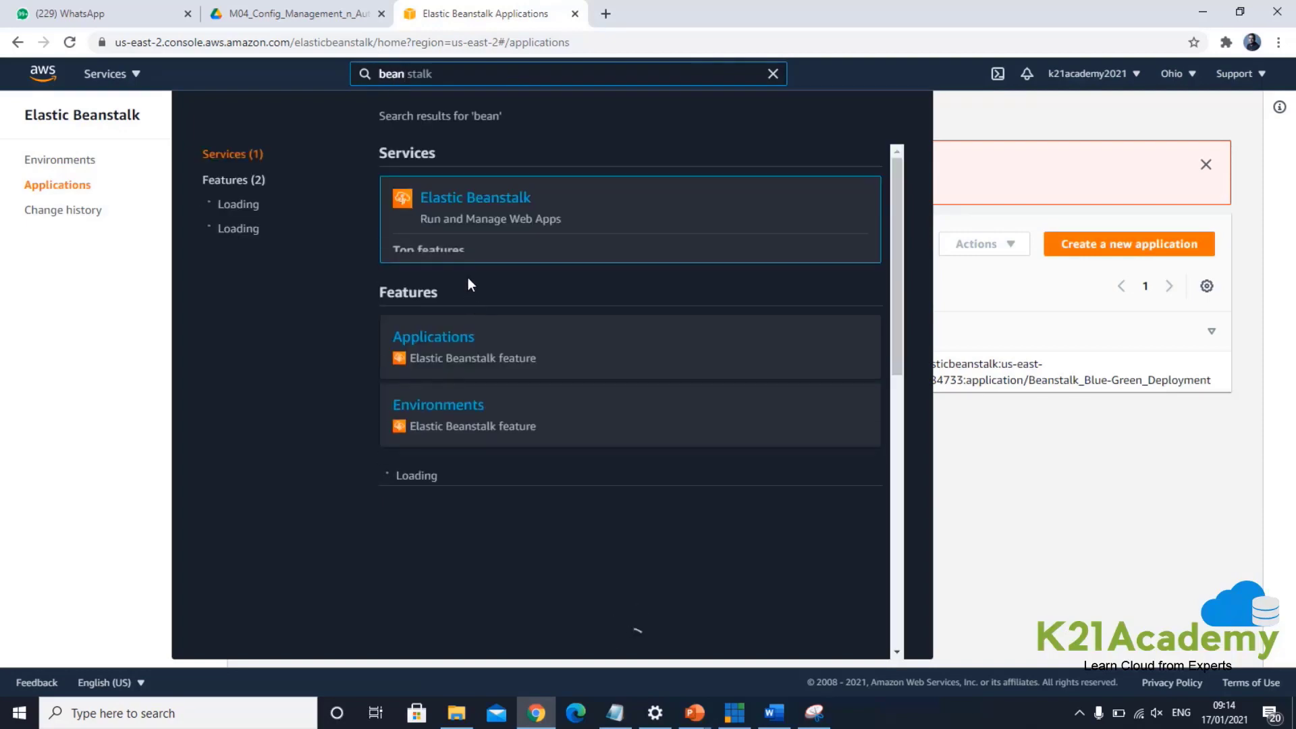
pyautogui.click(482, 202)
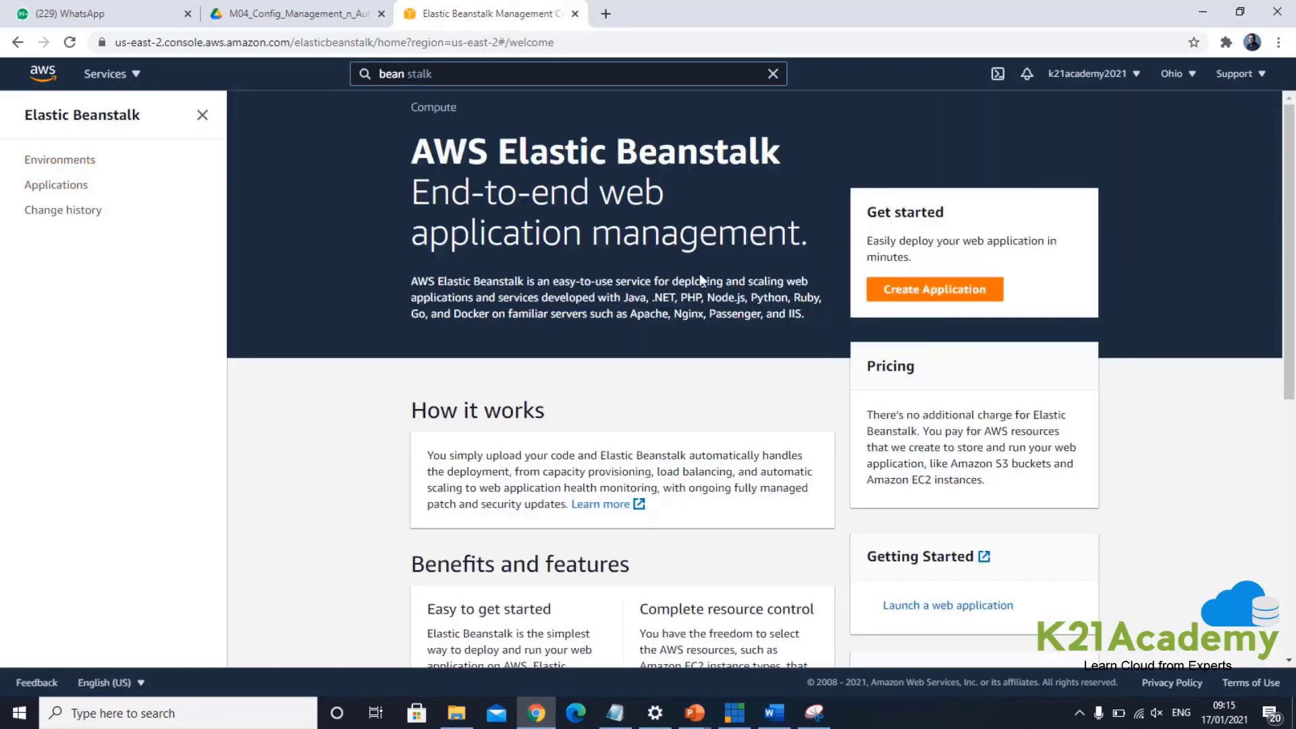
pyautogui.click(931, 290)
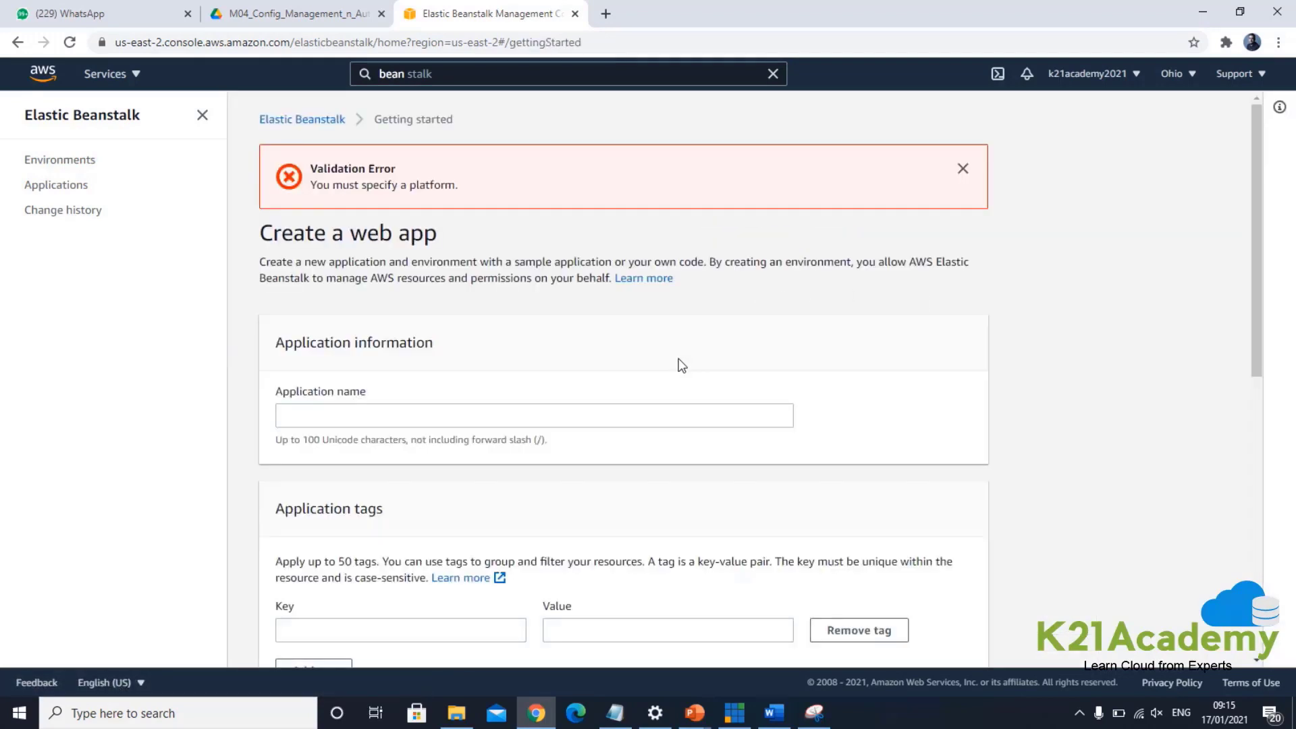
pyautogui.scroll(-1, 674, 466)
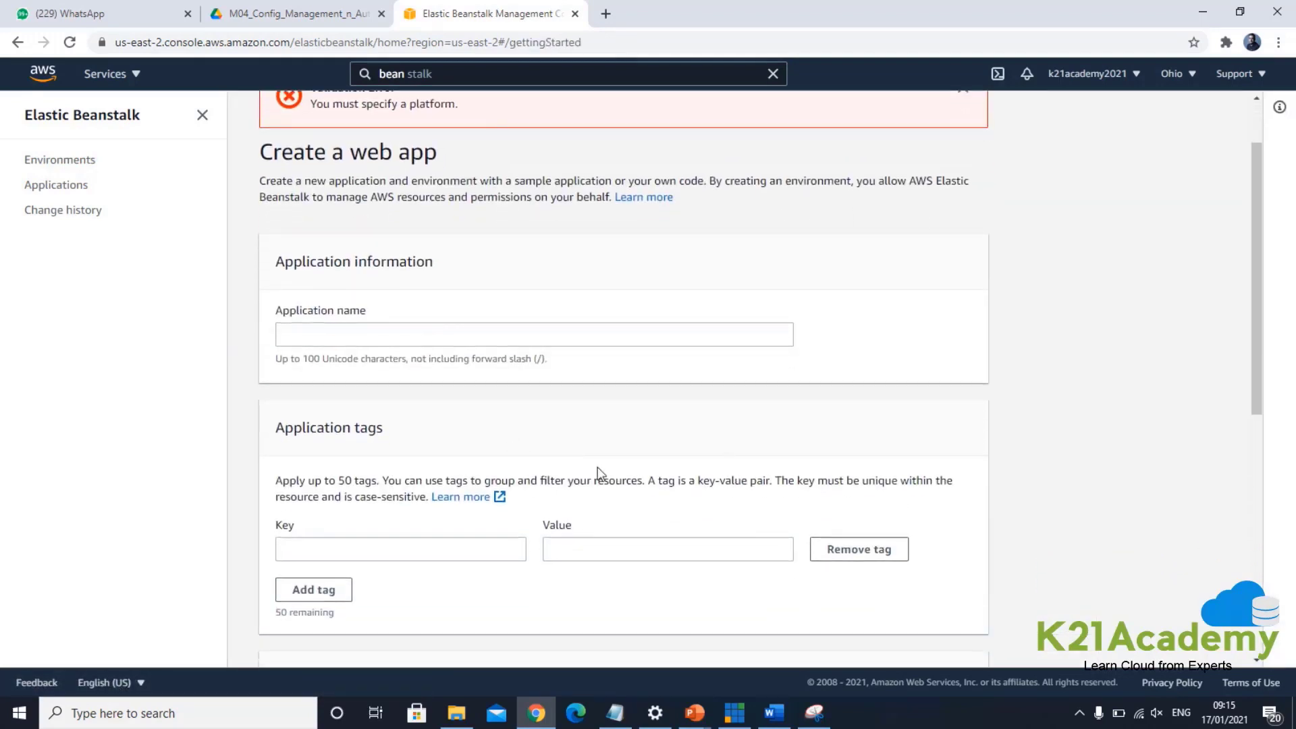
pyautogui.scroll(-5, 493, 452)
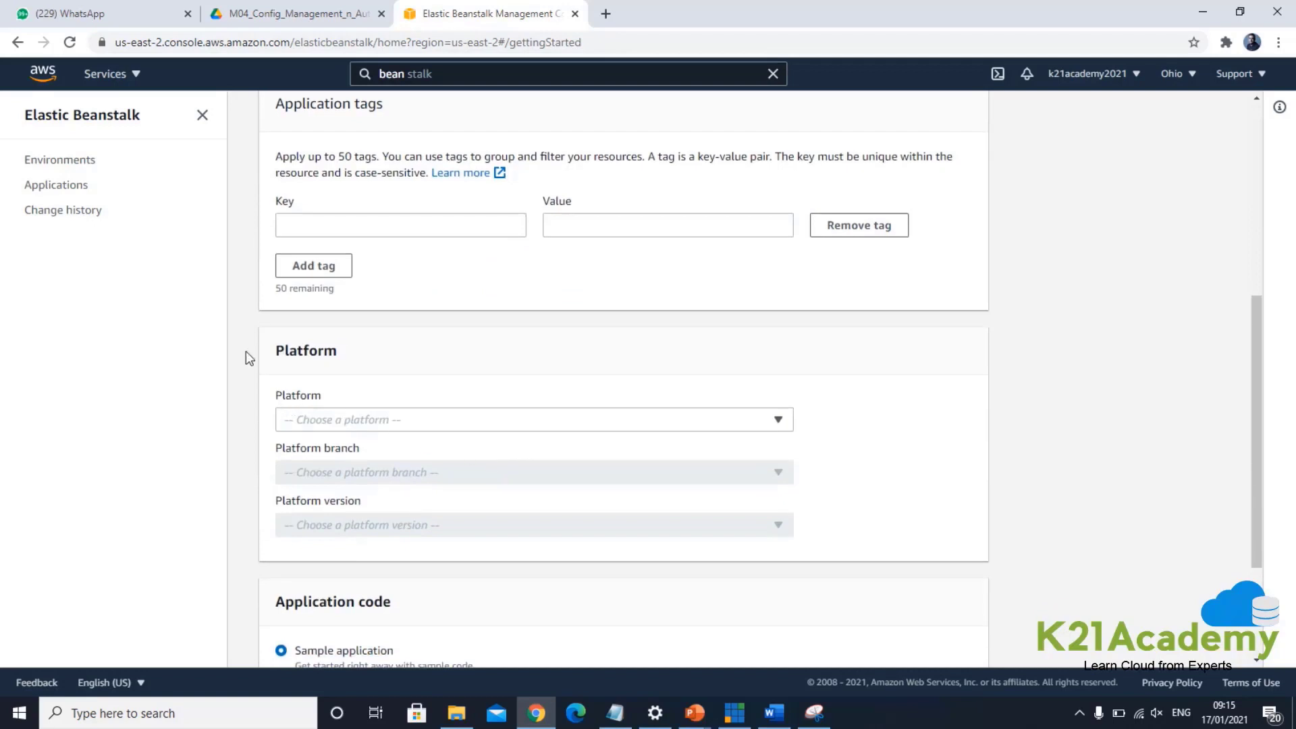
pyautogui.scroll(-3, 509, 500)
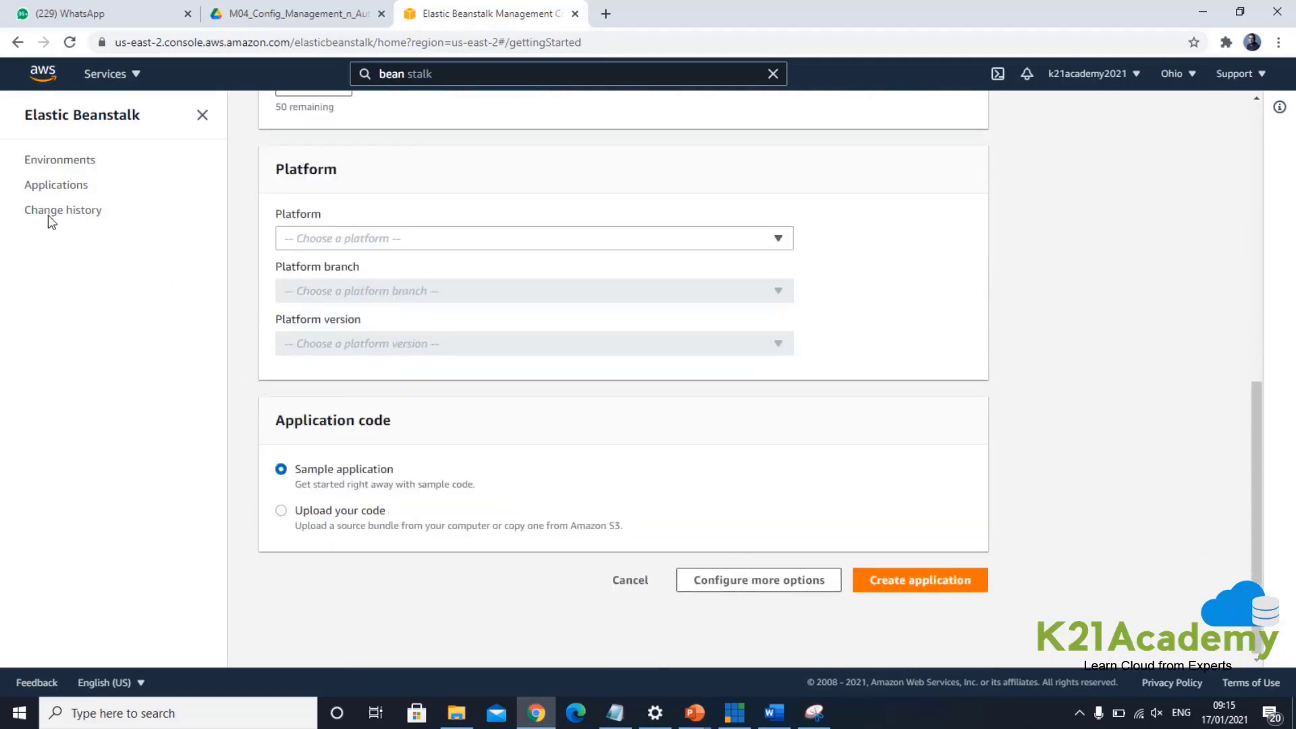
pyautogui.click(67, 187)
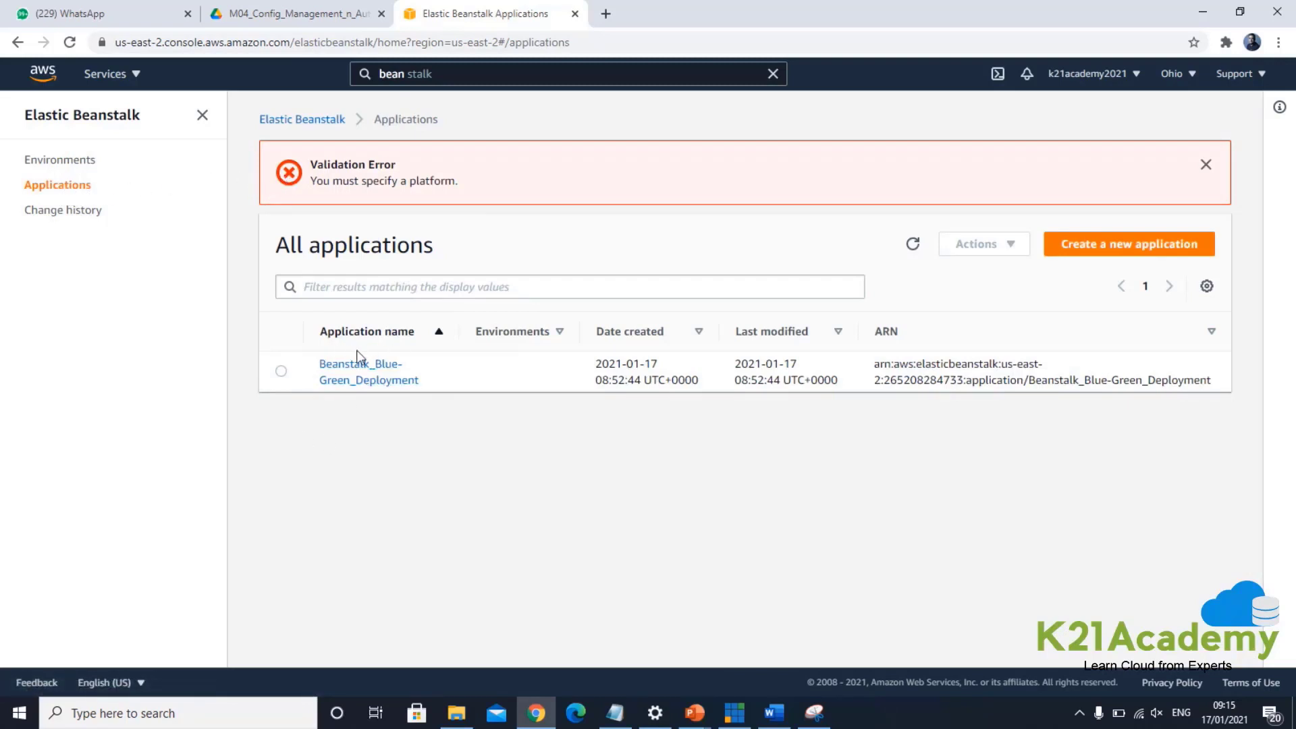
# Step: Dismiss the validation error on the applications list and check the list of all environments before returning to the applications
pyautogui.click(1205, 165)
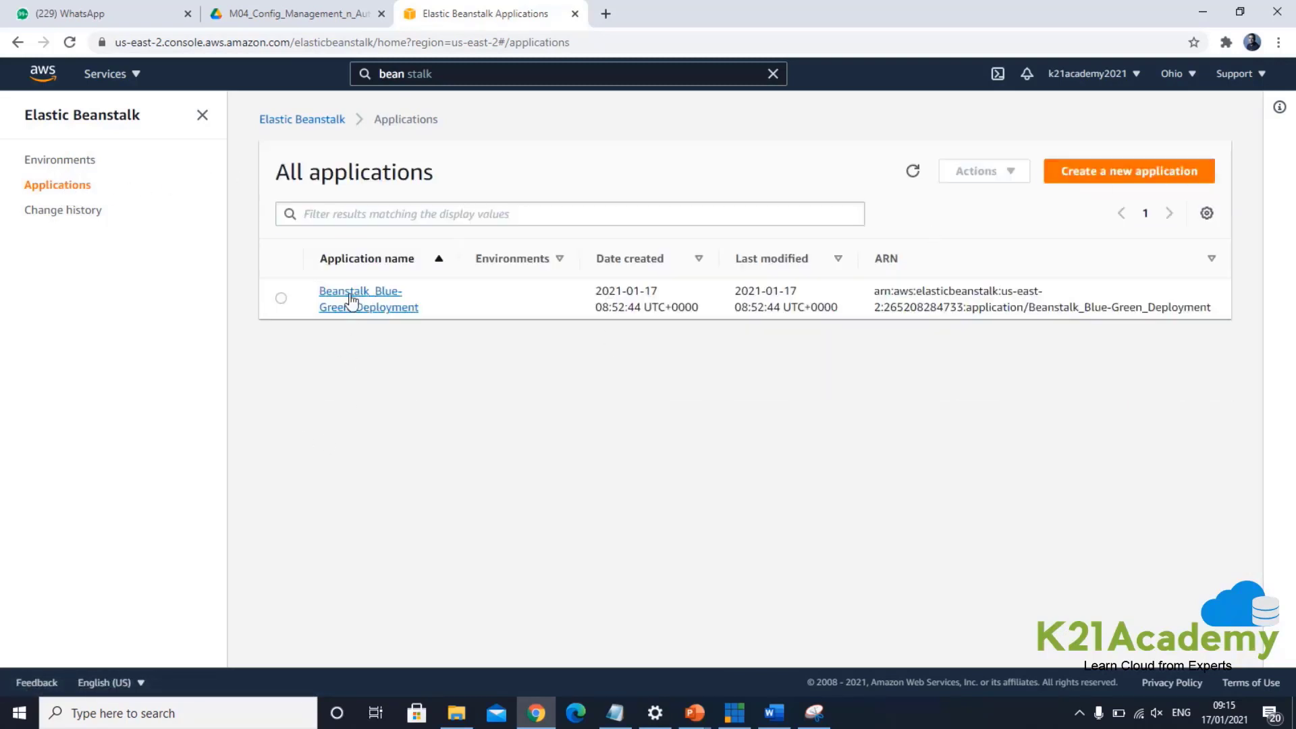
pyautogui.click(74, 160)
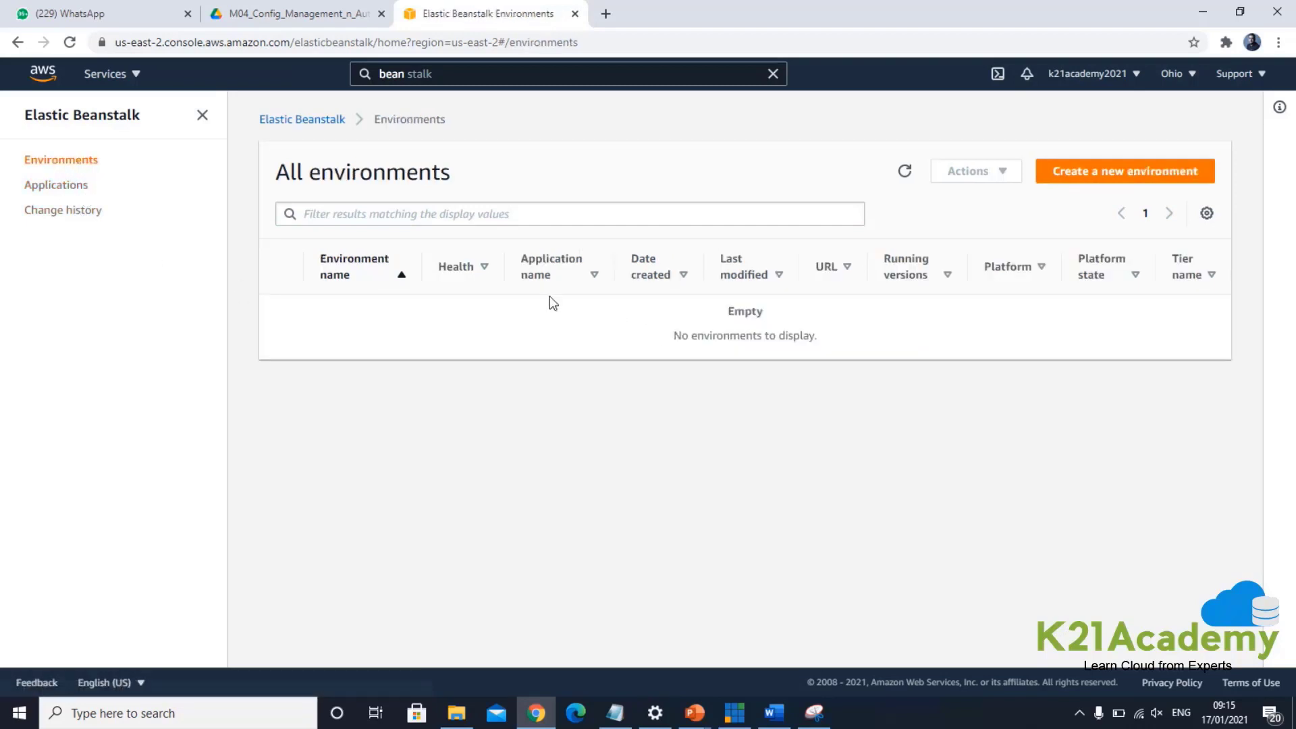
pyautogui.click(75, 186)
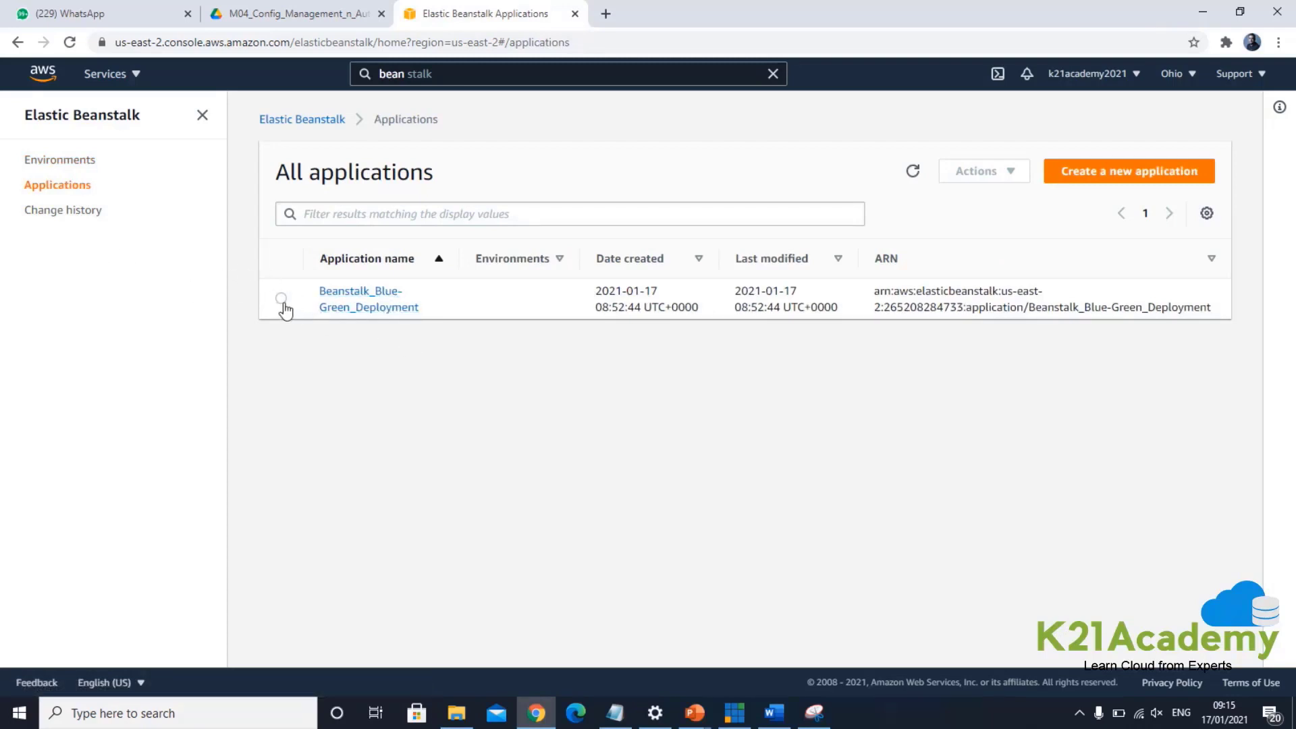
# Step: Open the Beanstalk_Blue-Green_Deployment application and start a new environment with the Web server environment tier
pyautogui.click(350, 305)
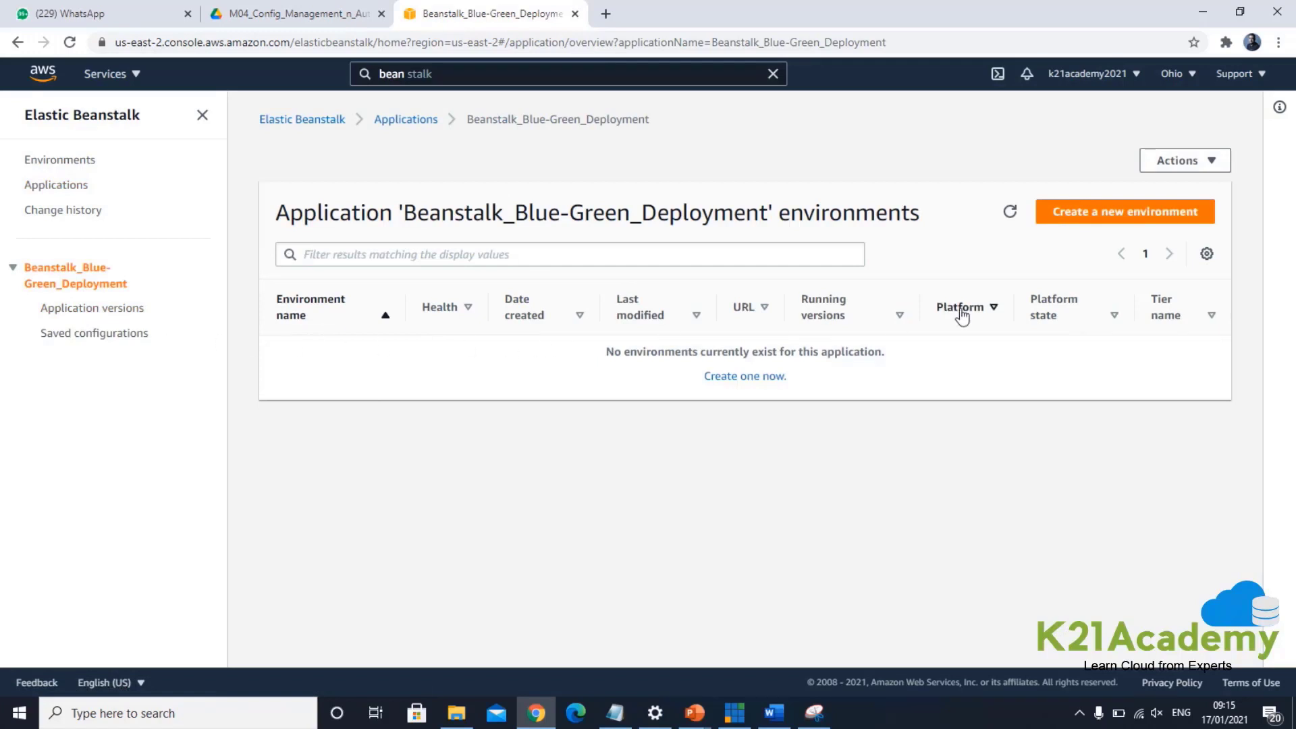
pyautogui.click(1084, 217)
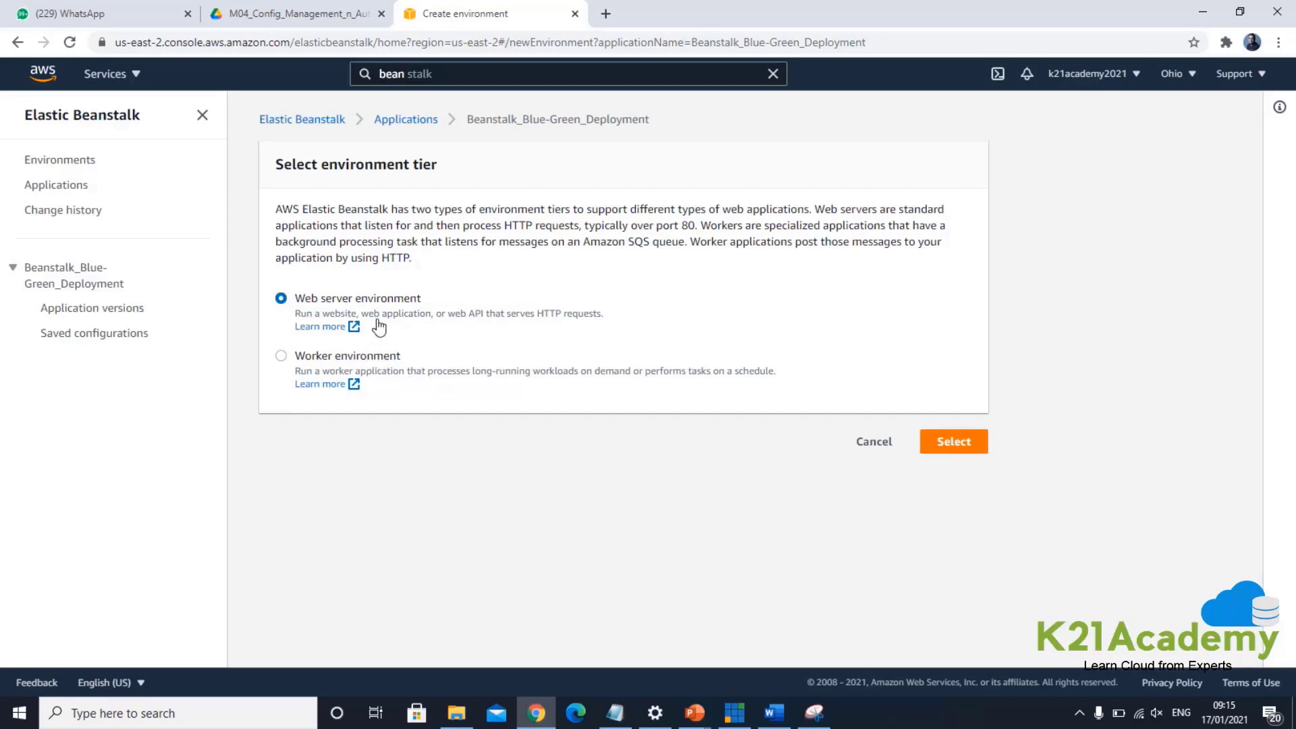
pyautogui.click(952, 443)
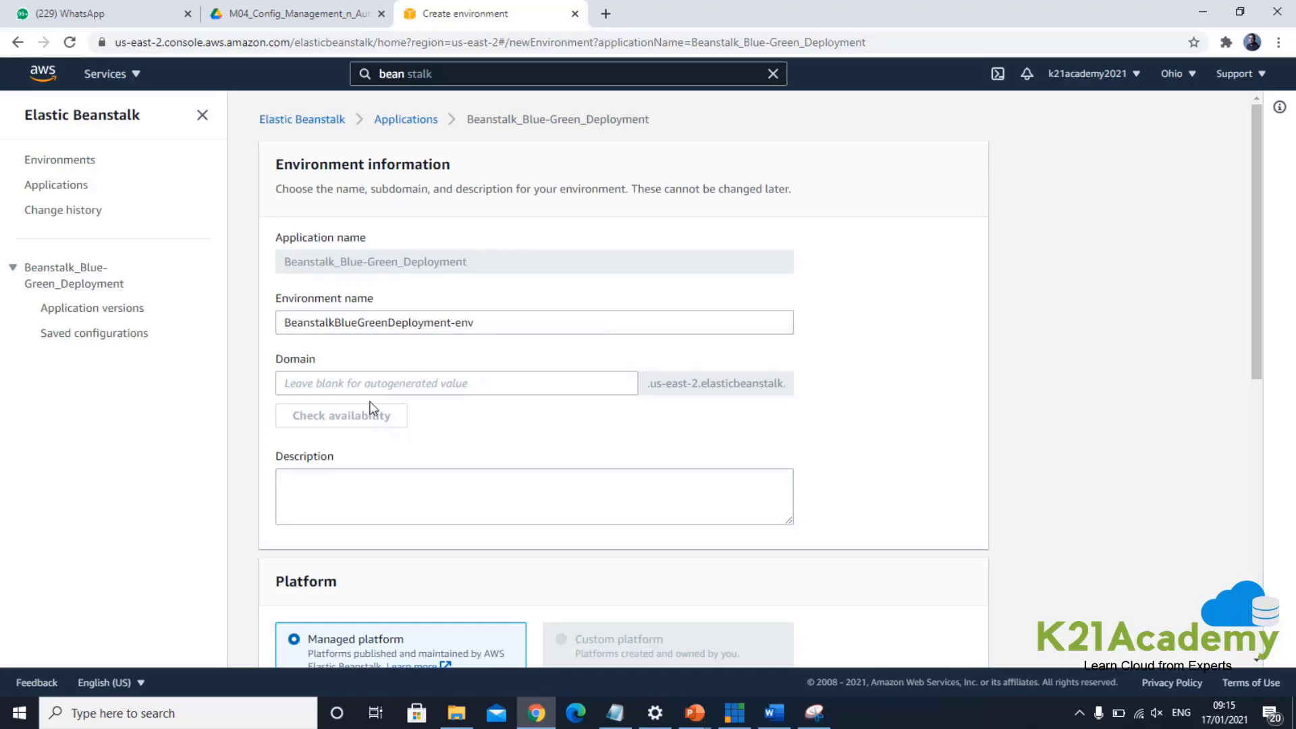
# Step: Name the environment blue-environment, copying the name from section 4.2 of the lab guide in Word and returning to Chrome
pyautogui.click(775, 713)
pyautogui.scroll(-10, 566, 526)
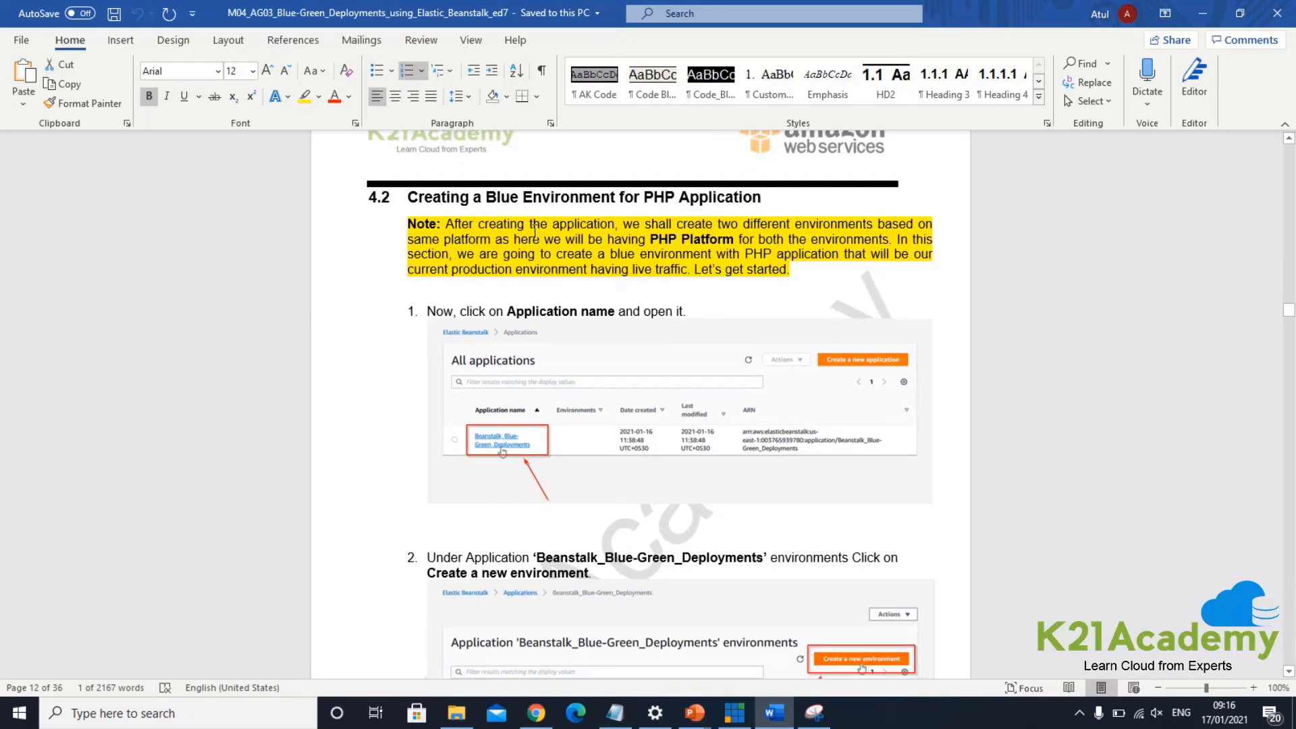
pyautogui.click(542, 197)
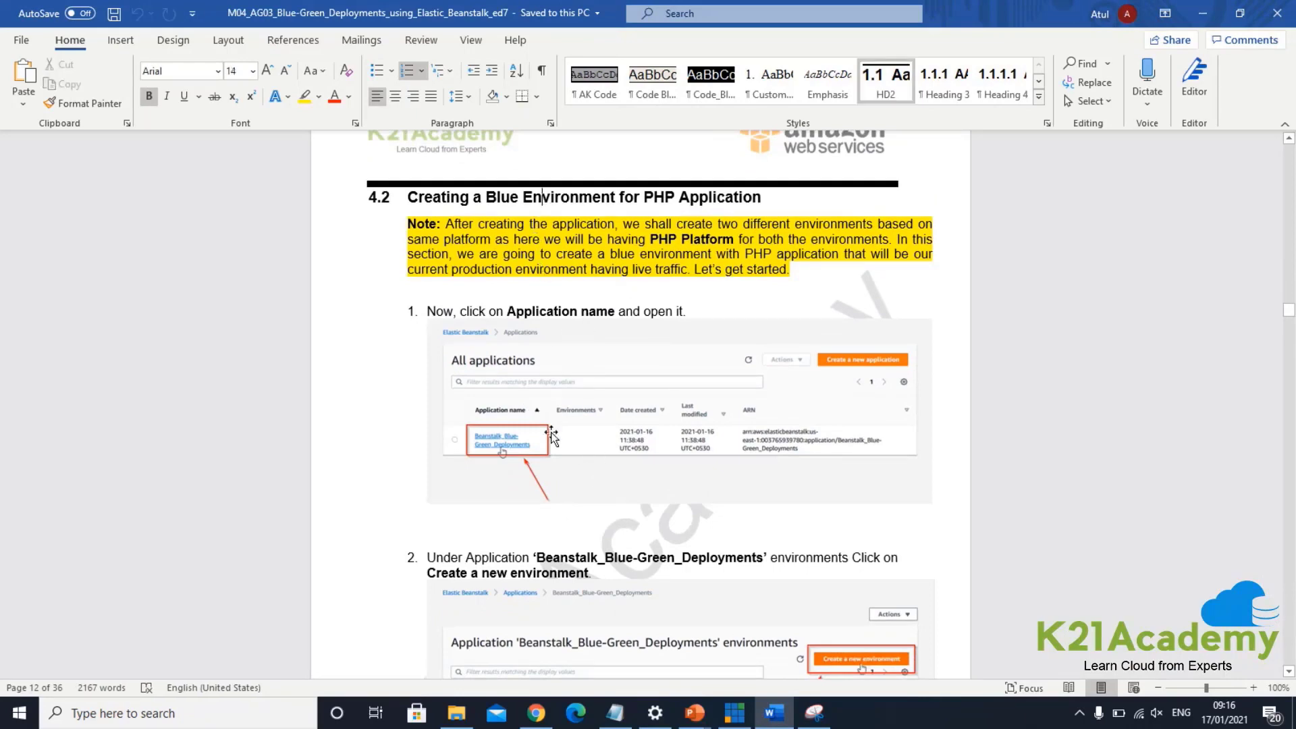
pyautogui.scroll(-10, 510, 452)
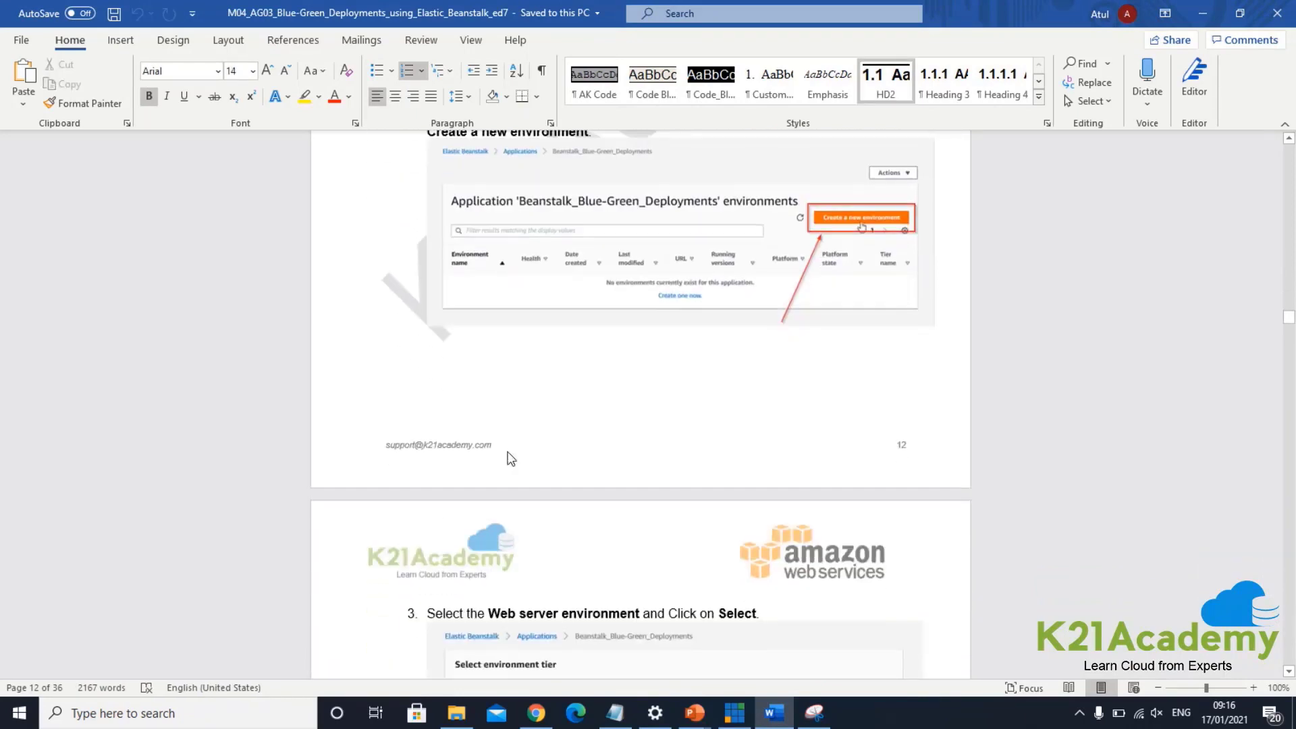
pyautogui.scroll(-6, 862, 246)
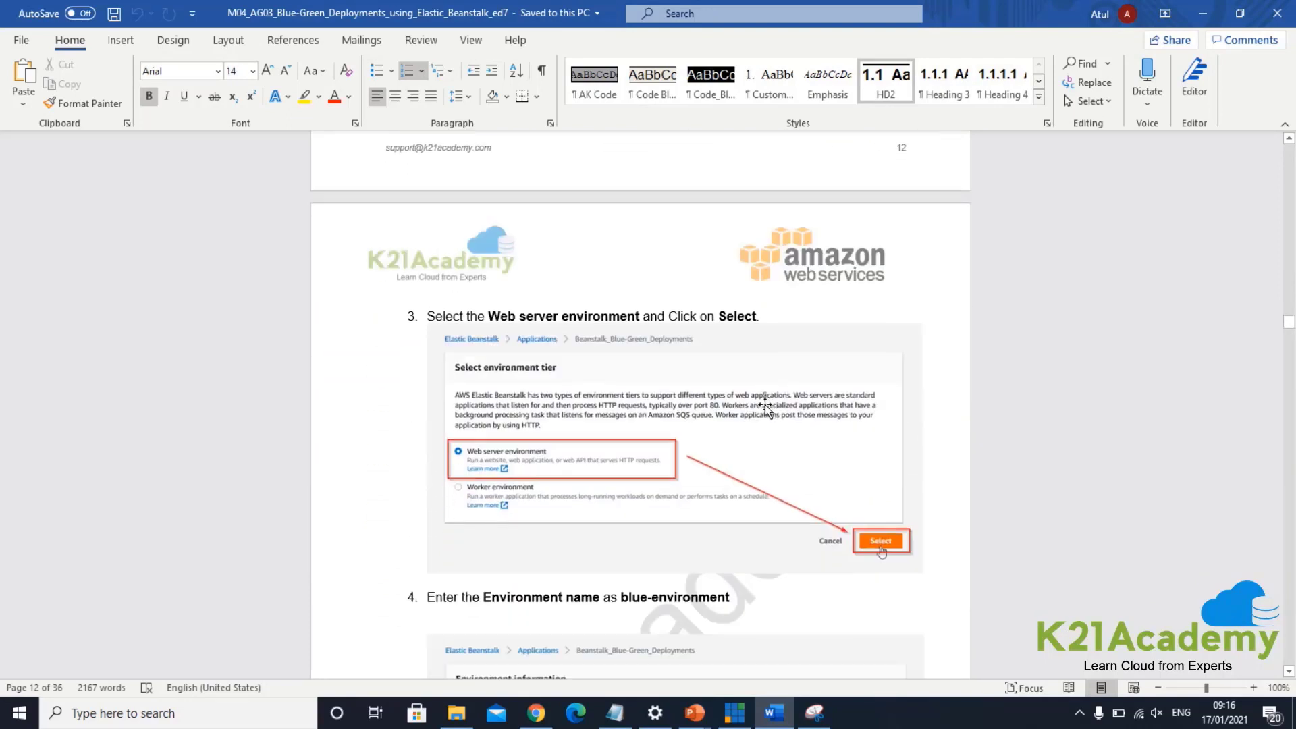
pyautogui.scroll(-5, 691, 467)
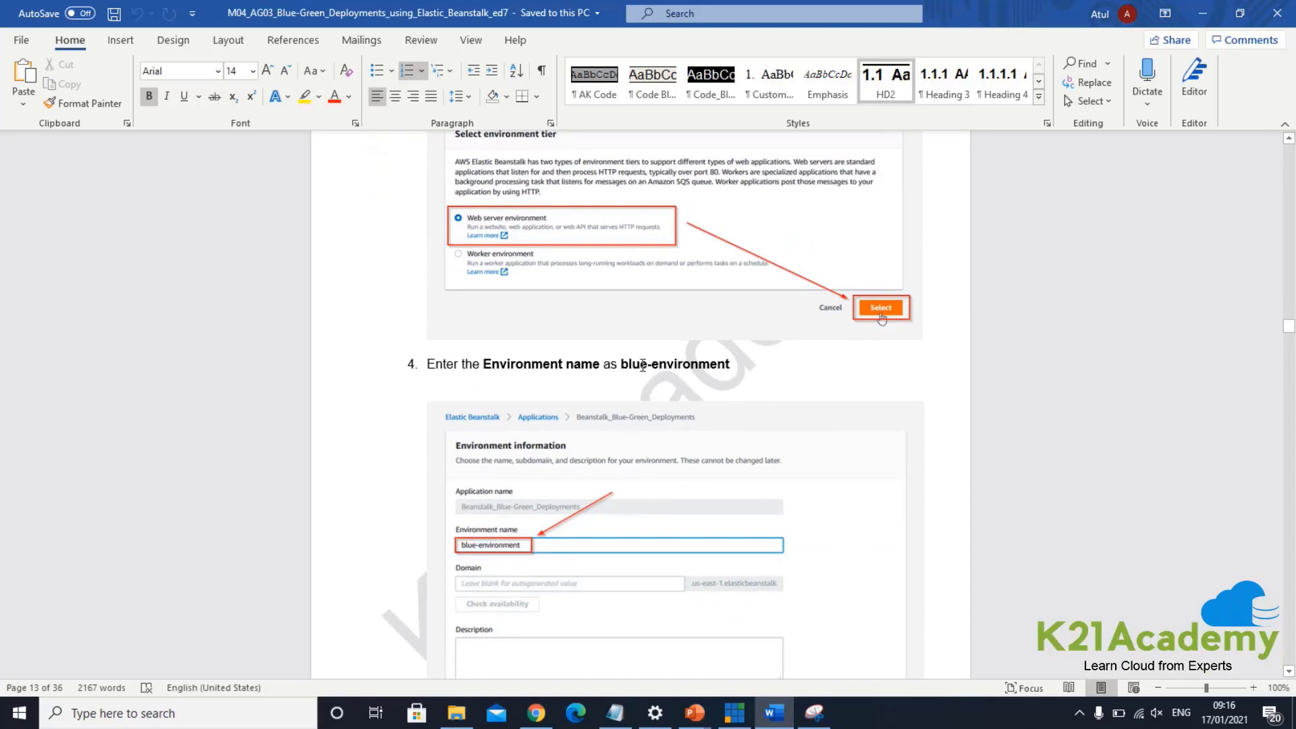
pyautogui.moveTo(621, 365); pyautogui.dragTo(728, 366)
pyautogui.hotkey('ctrl', 'c')
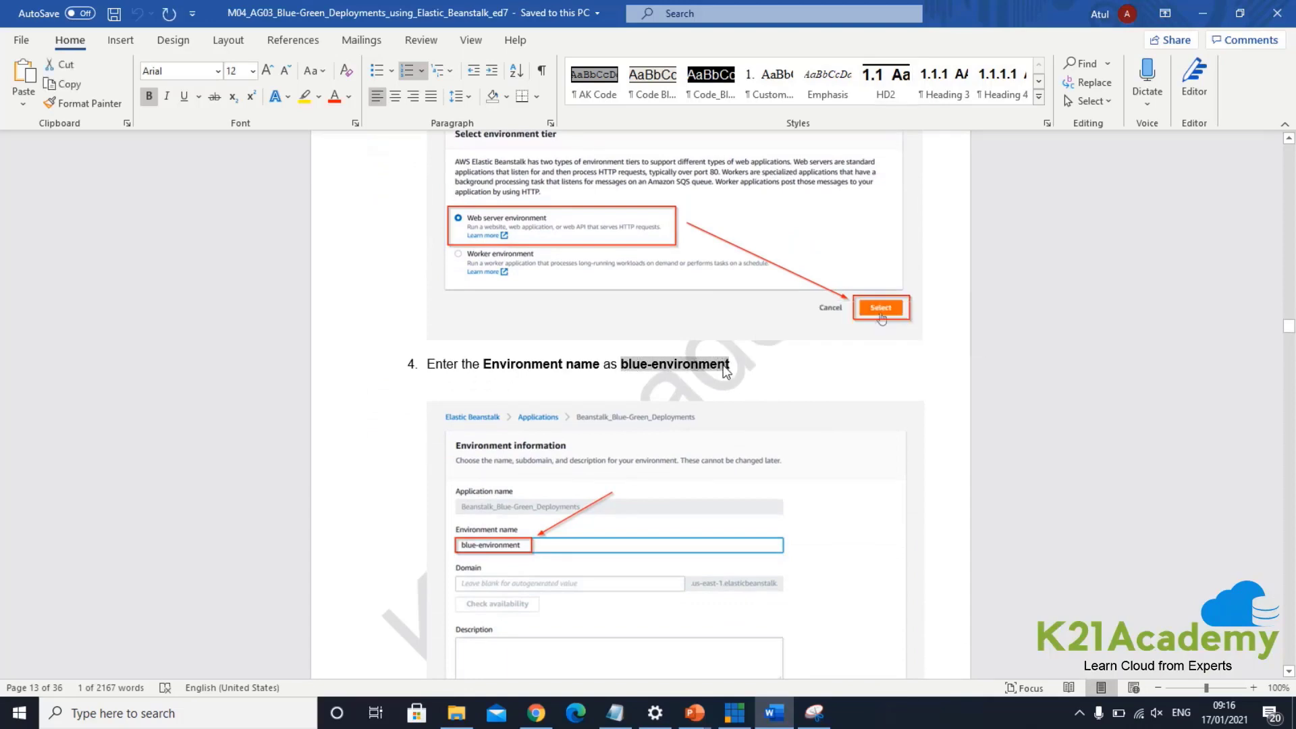
pyautogui.hotkey('alt', 'Tab')
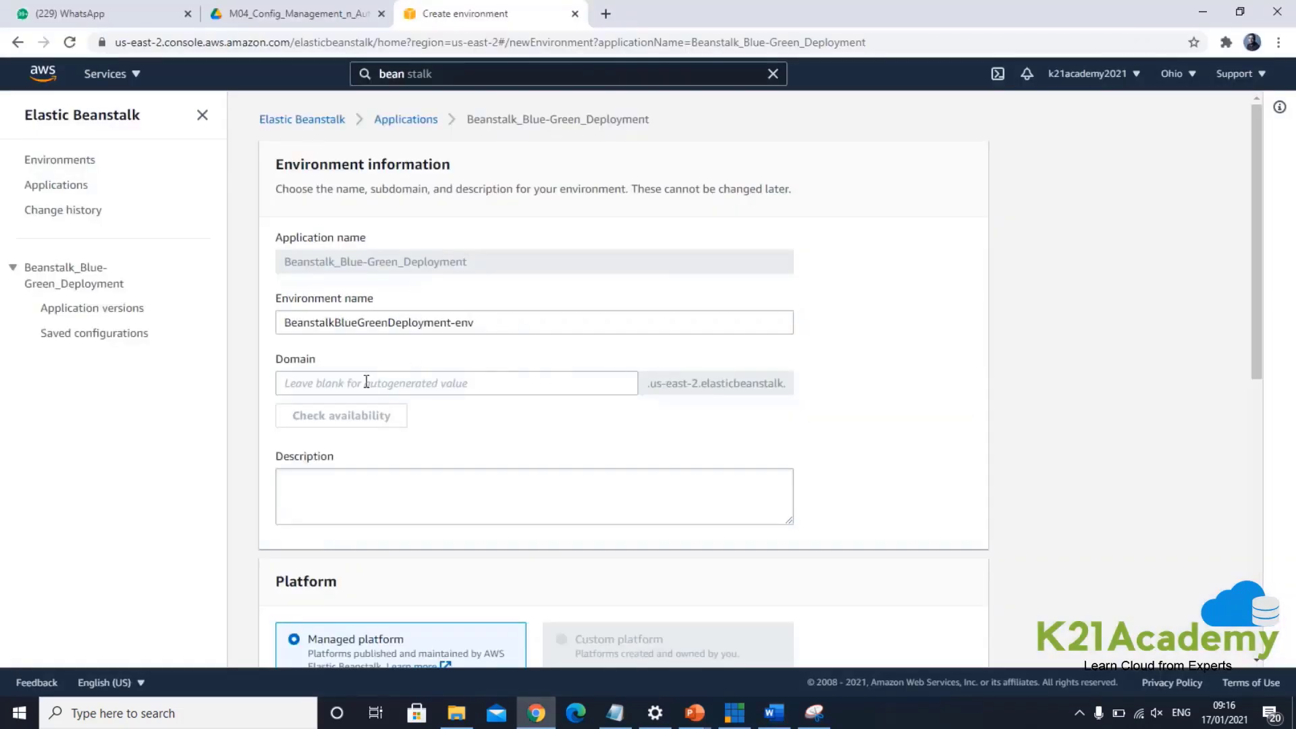
pyautogui.moveTo(501, 319); pyautogui.dragTo(277, 323)
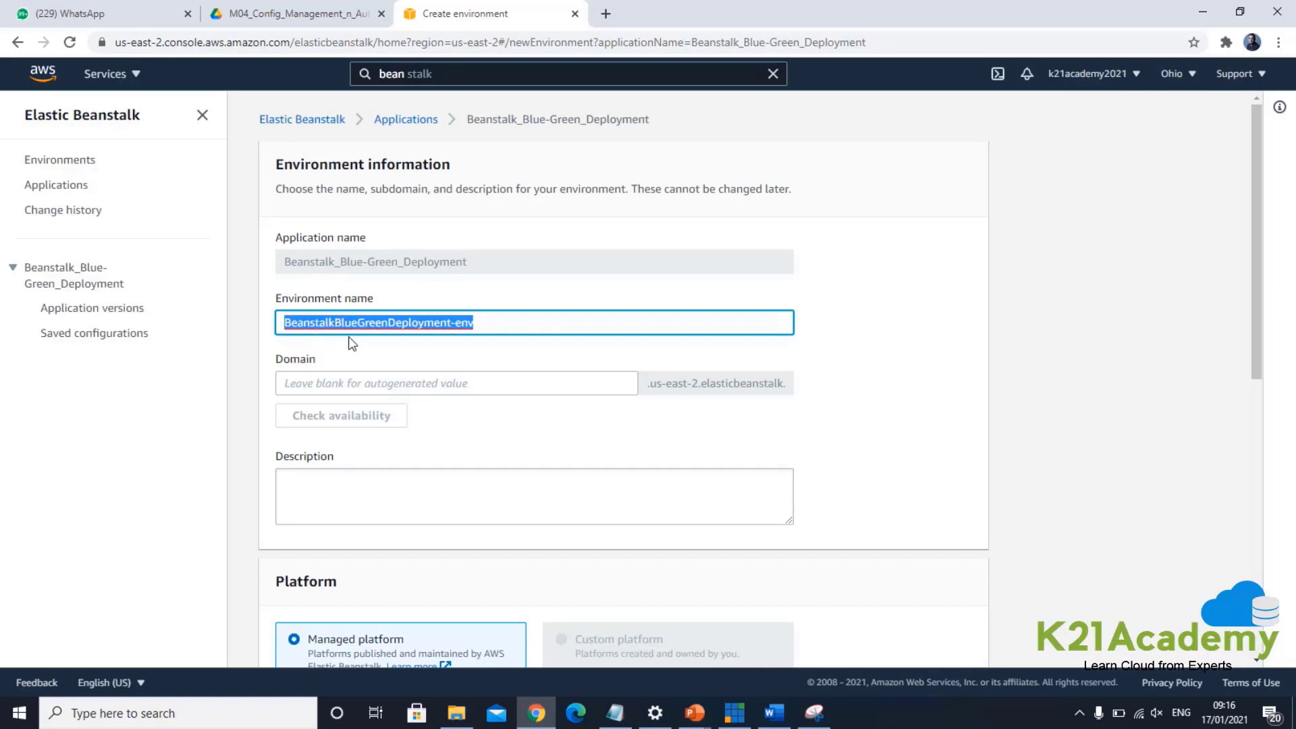
pyautogui.hotkey('ctrl', 'v')
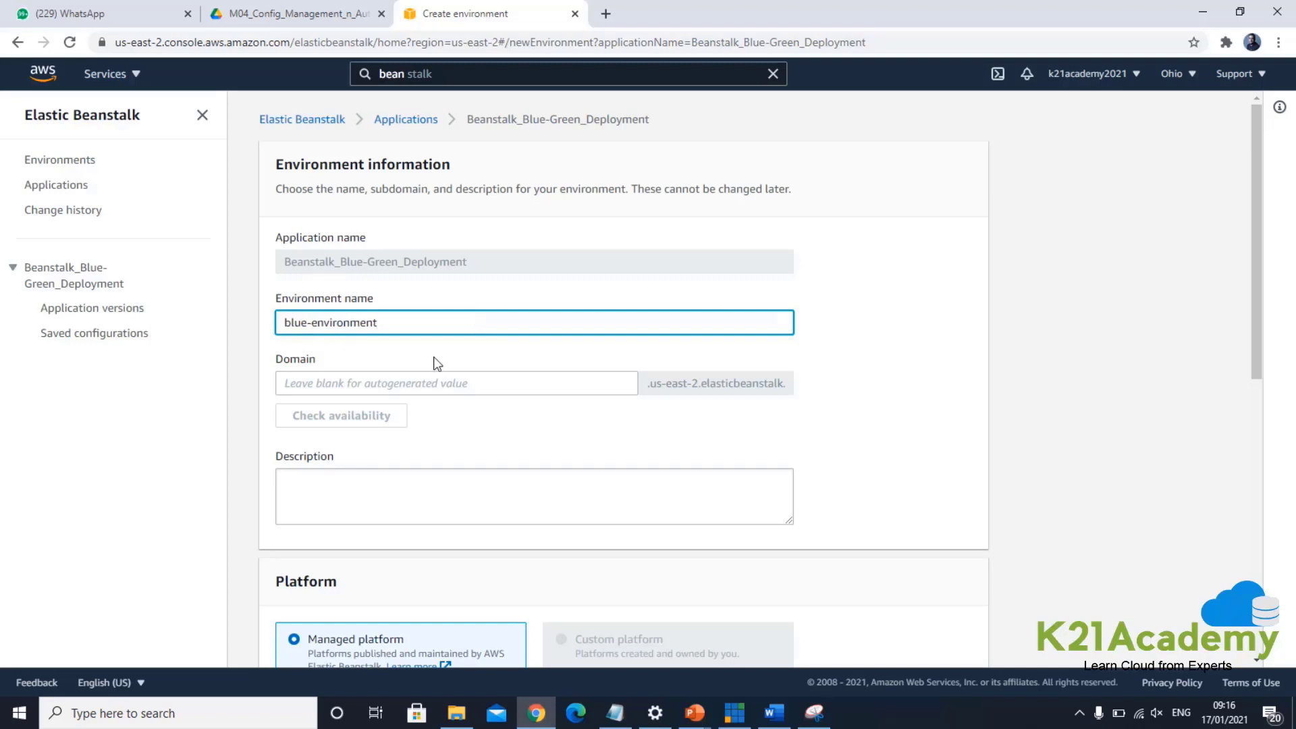
# Step: Choose Python as the managed platform for the environment and replace it with PHP
pyautogui.scroll(-2, 495, 414)
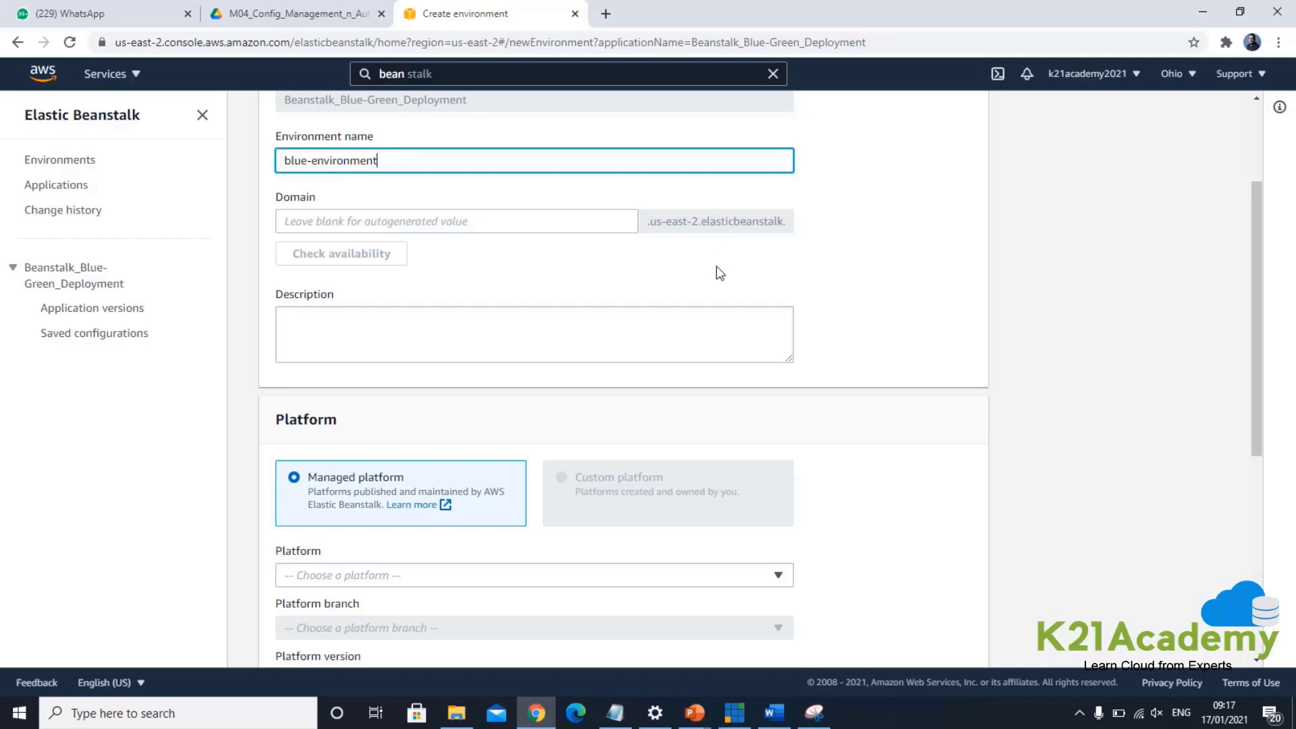
pyautogui.scroll(-2, 702, 274)
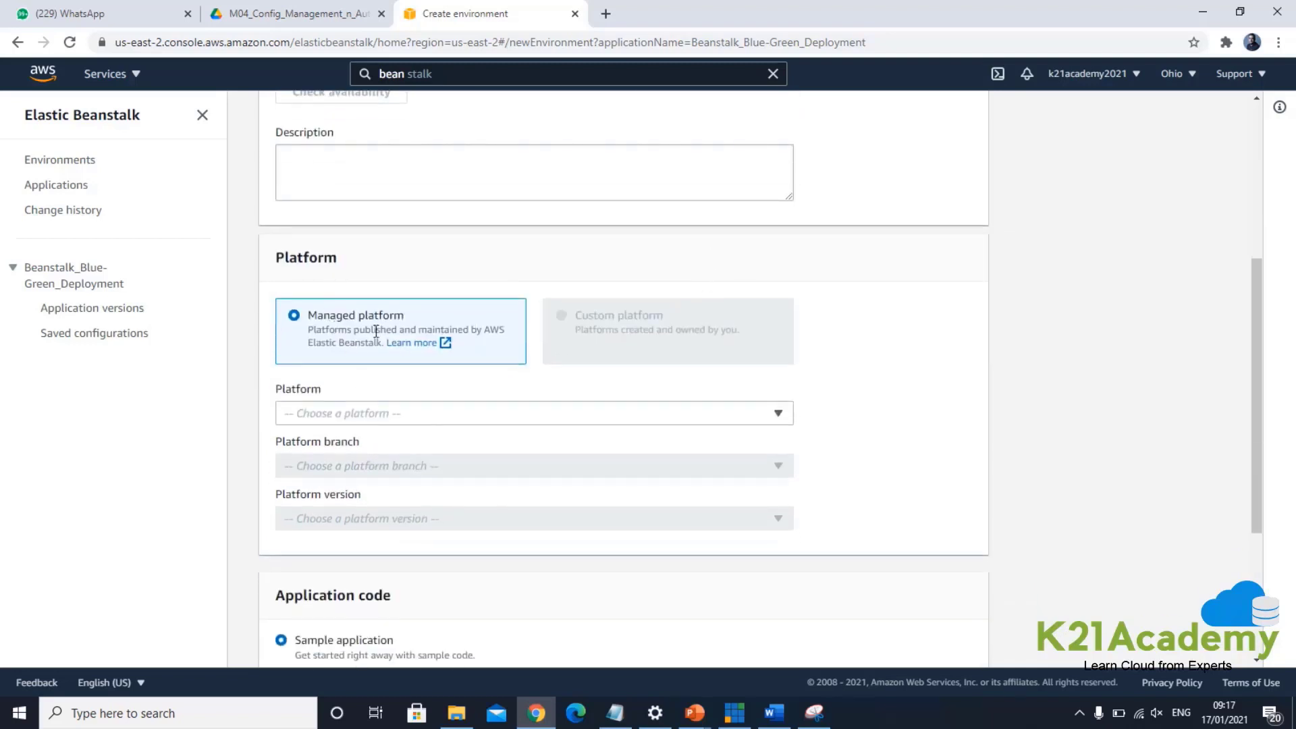
pyautogui.scroll(-1, 360, 383)
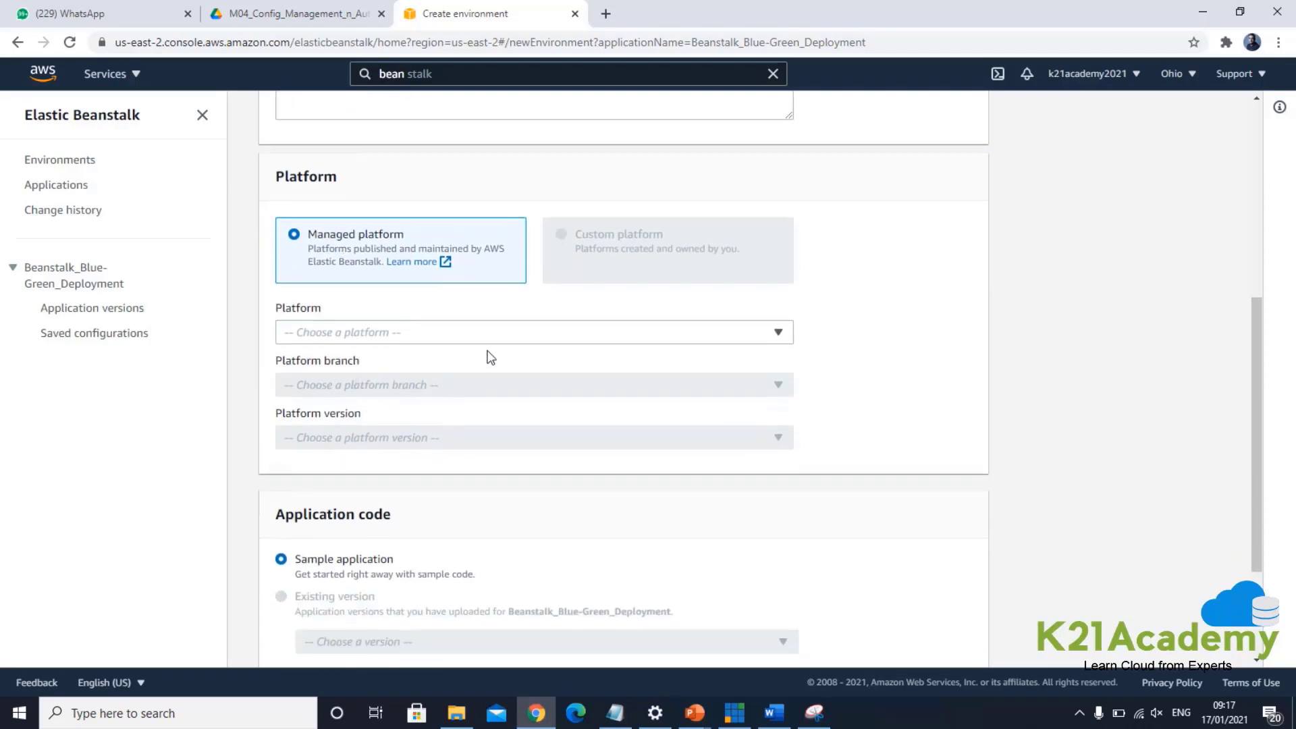
pyautogui.click(781, 335)
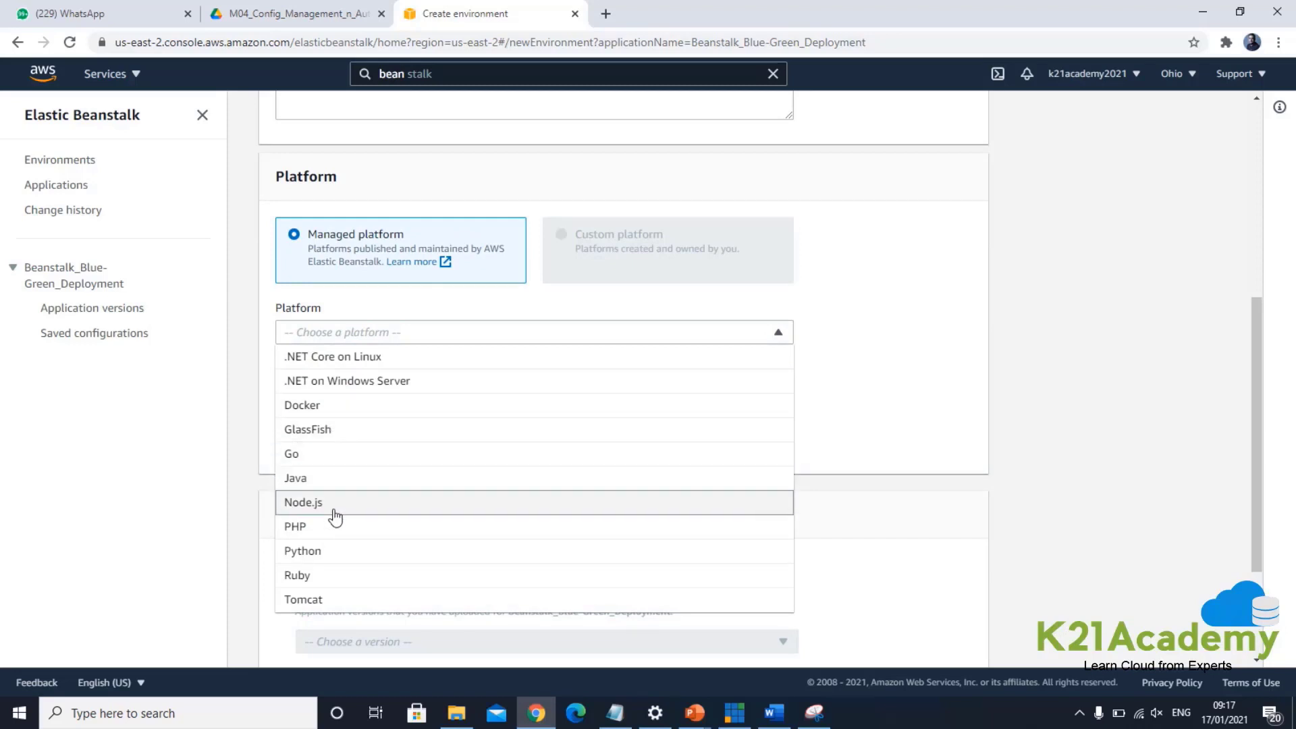
pyautogui.click(336, 560)
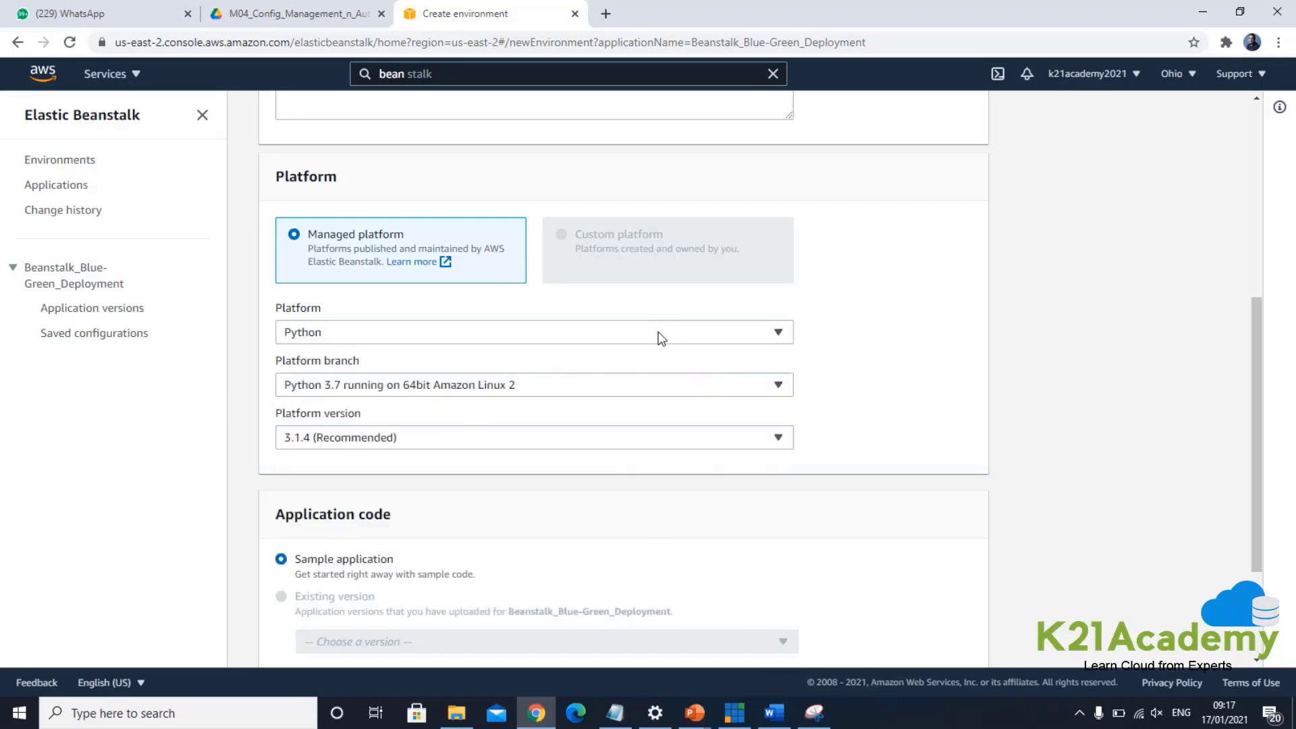
pyautogui.click(528, 332)
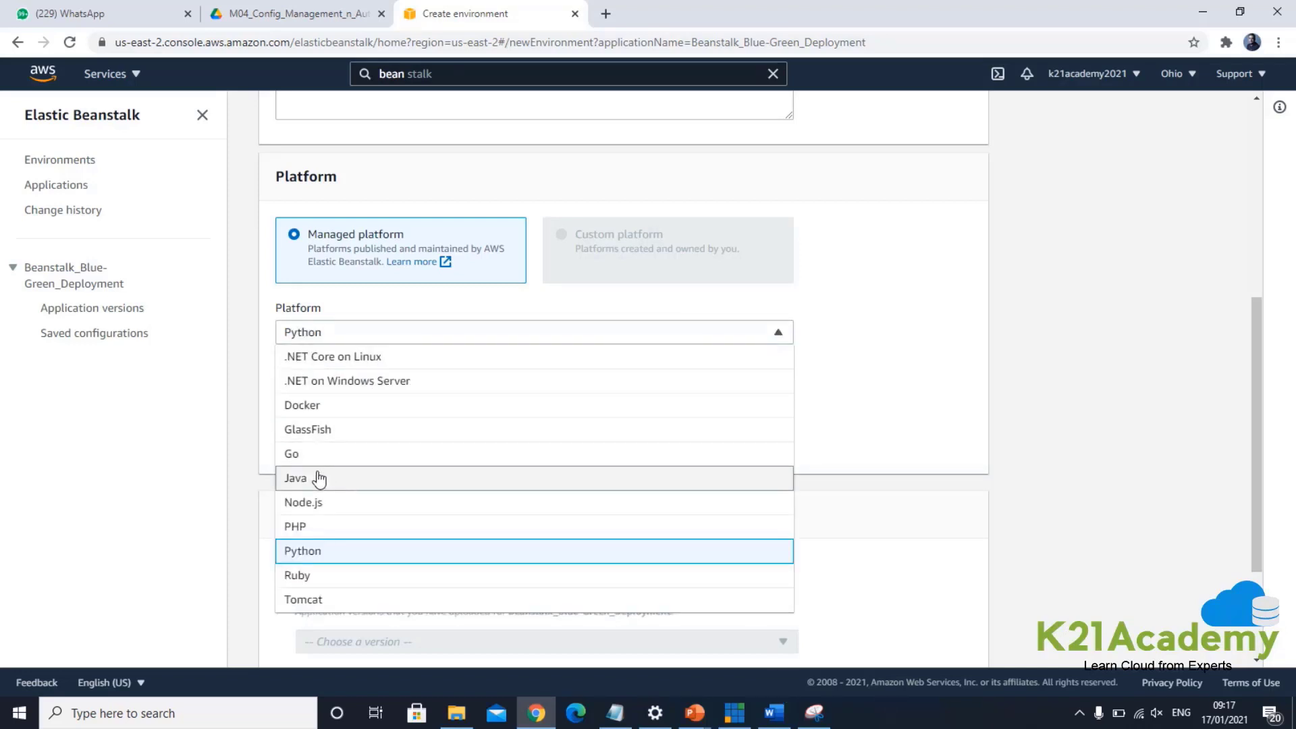
pyautogui.click(306, 528)
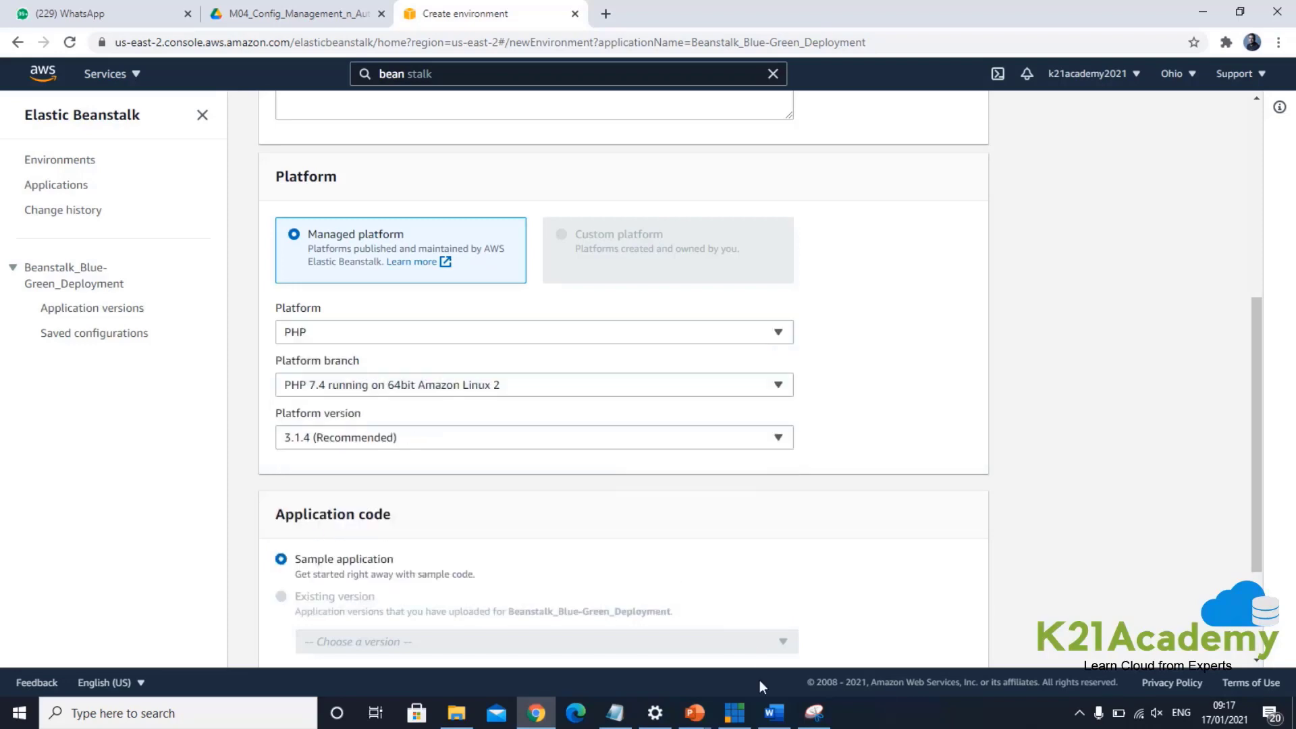
# Step: Check the platform and application code instructions in the Word lab guide, and return to the environment form in Chrome
pyautogui.click(774, 712)
pyautogui.scroll(-8, 685, 548)
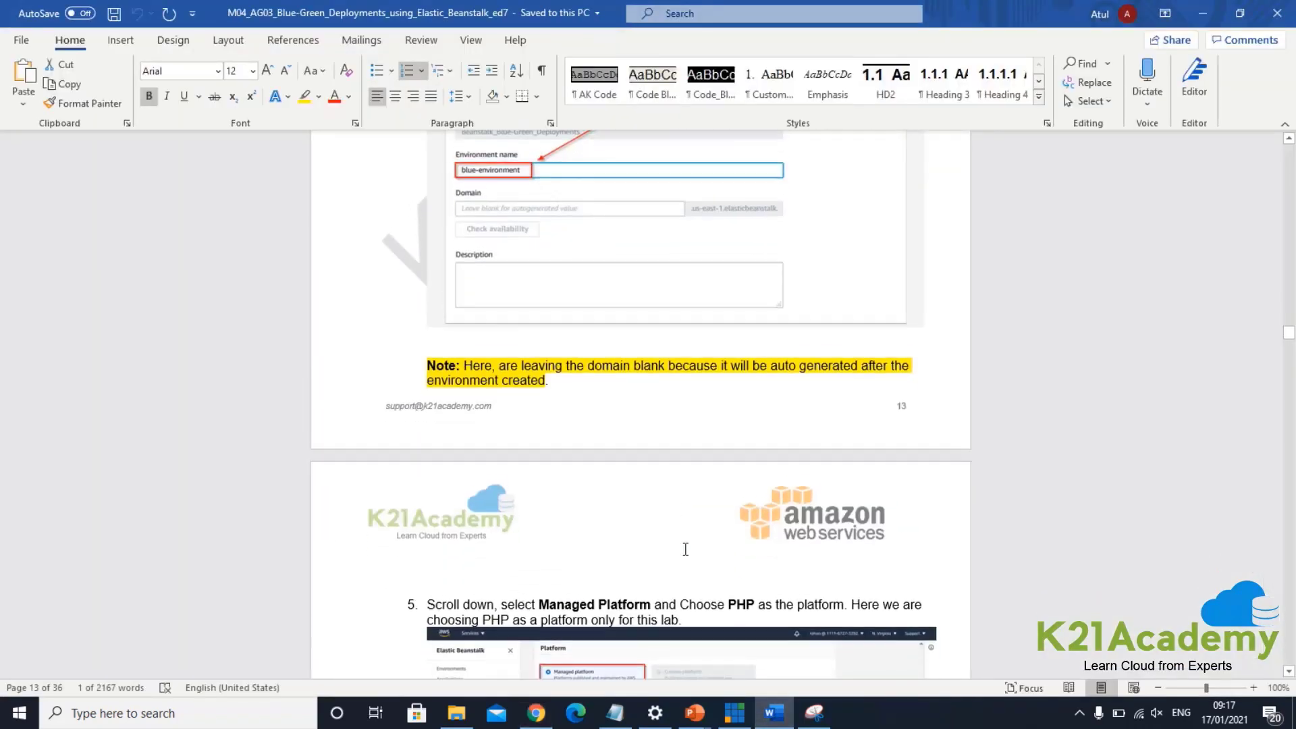
pyautogui.scroll(-7, 601, 536)
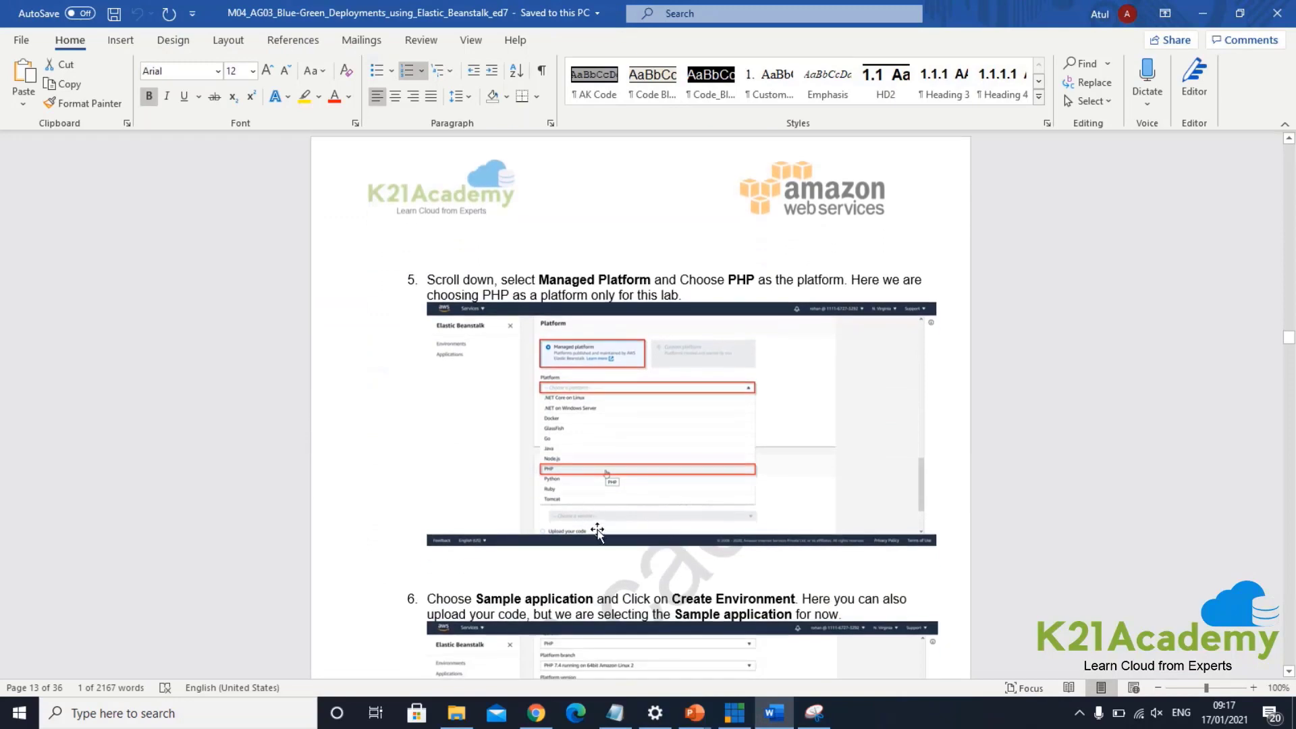
pyautogui.hotkey('alt', 'Tab')
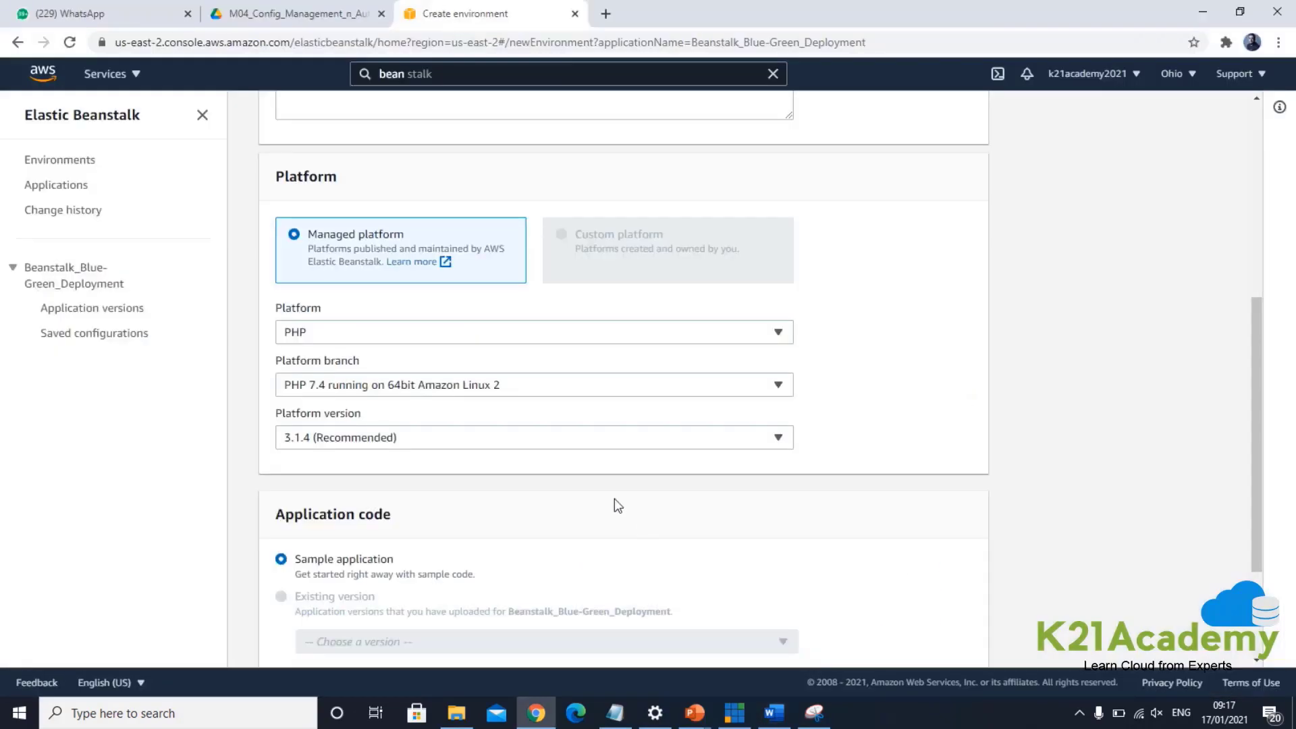
# Step: Keep Sample application as the application code and create the blue-environment environment
pyautogui.scroll(-3, 463, 479)
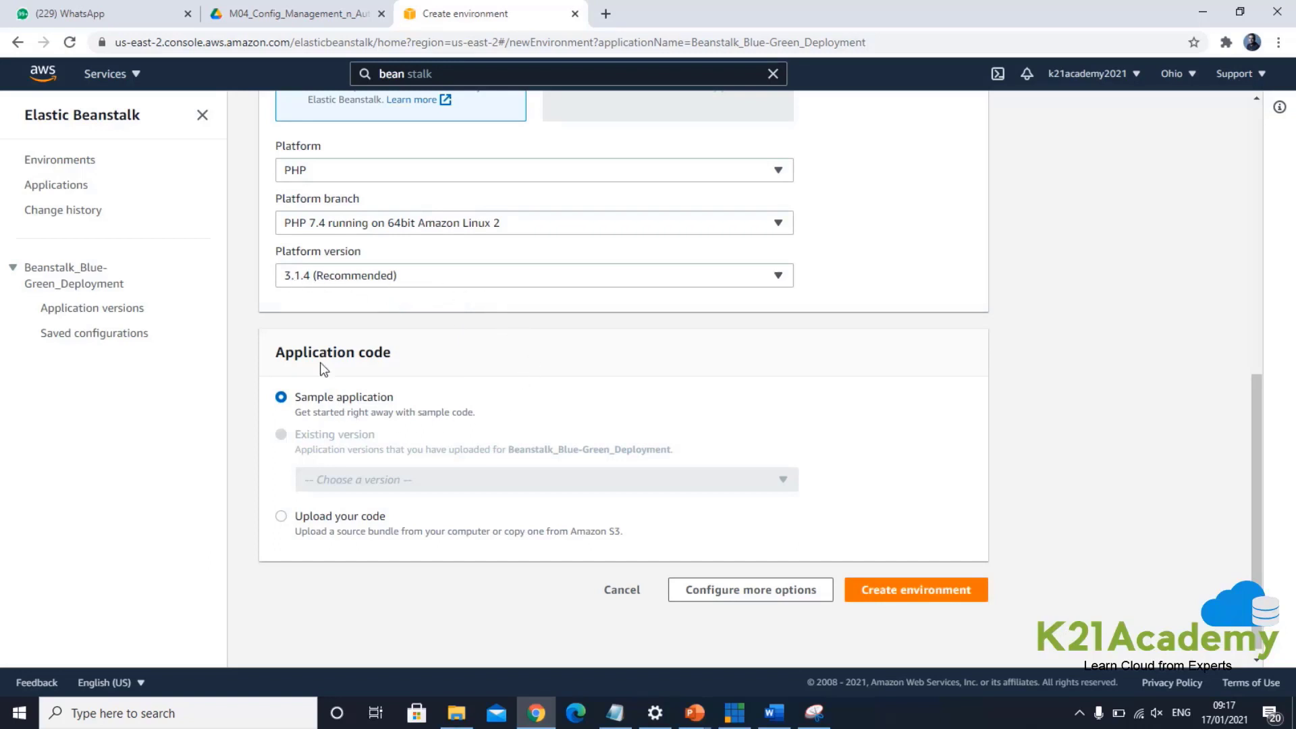
pyautogui.click(280, 516)
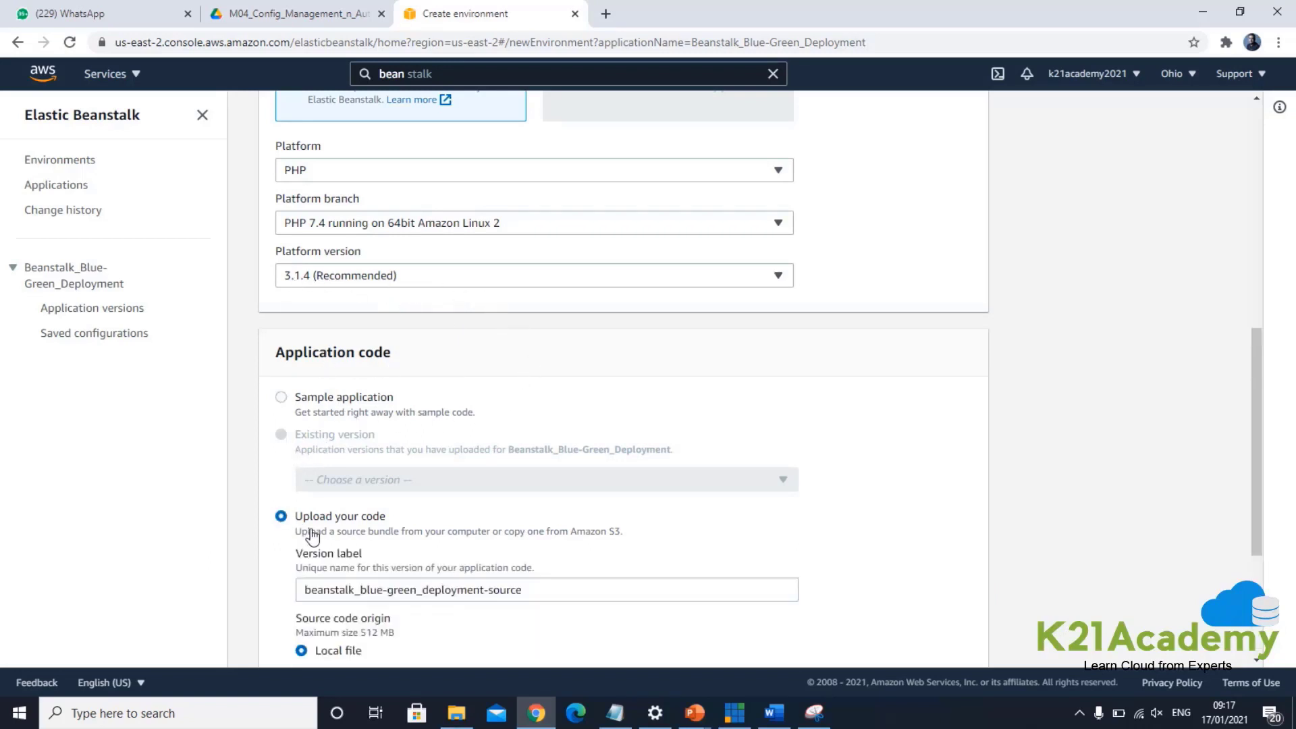
pyautogui.click(280, 398)
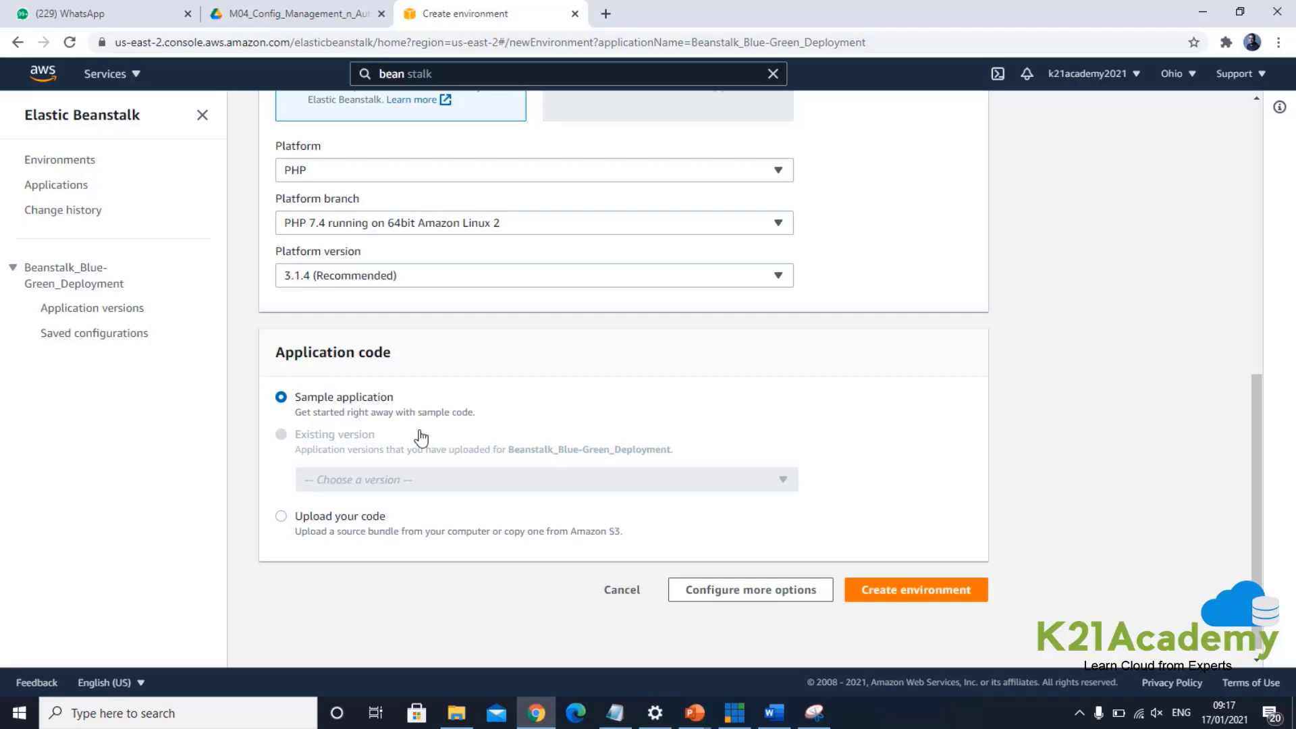
pyautogui.click(936, 589)
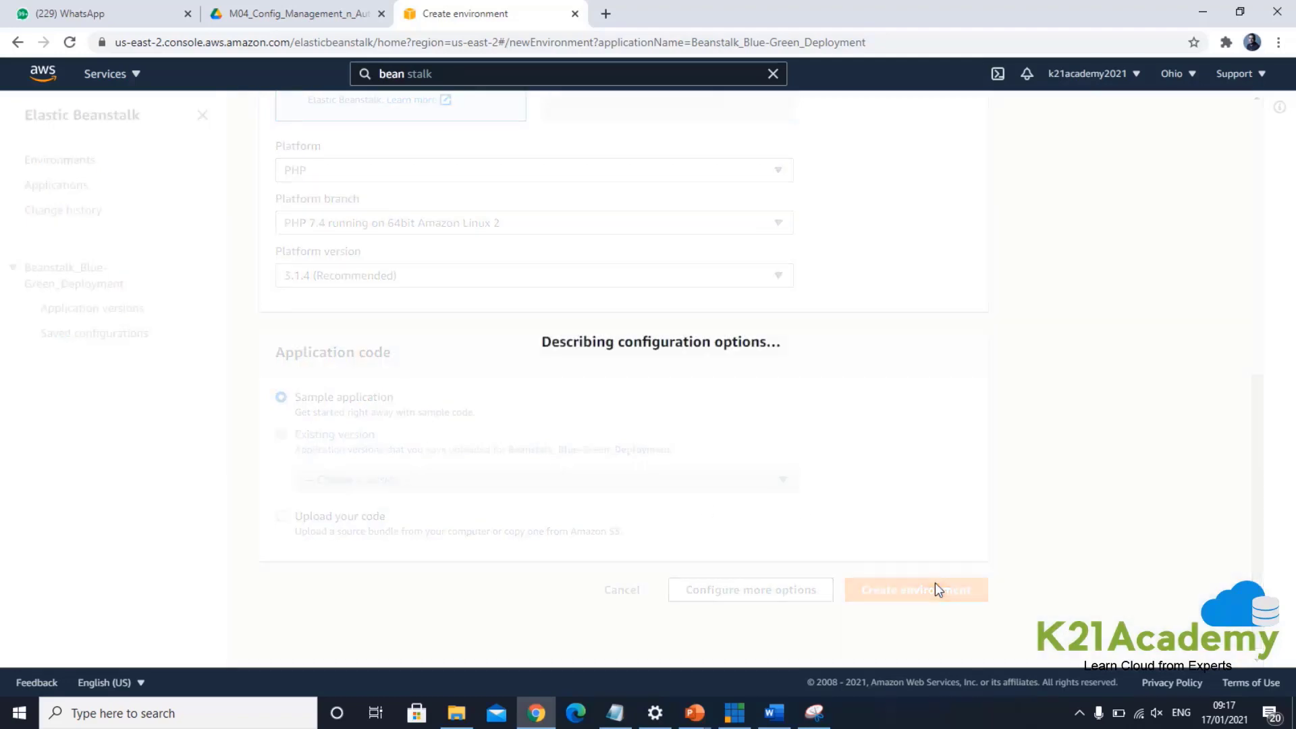
# Step: Read steps 7 and 8 of the Word lab guide, and check the environment's creation progress in Chrome
pyautogui.hotkey('alt', 'Tab')
pyautogui.scroll(-10, 683, 442)
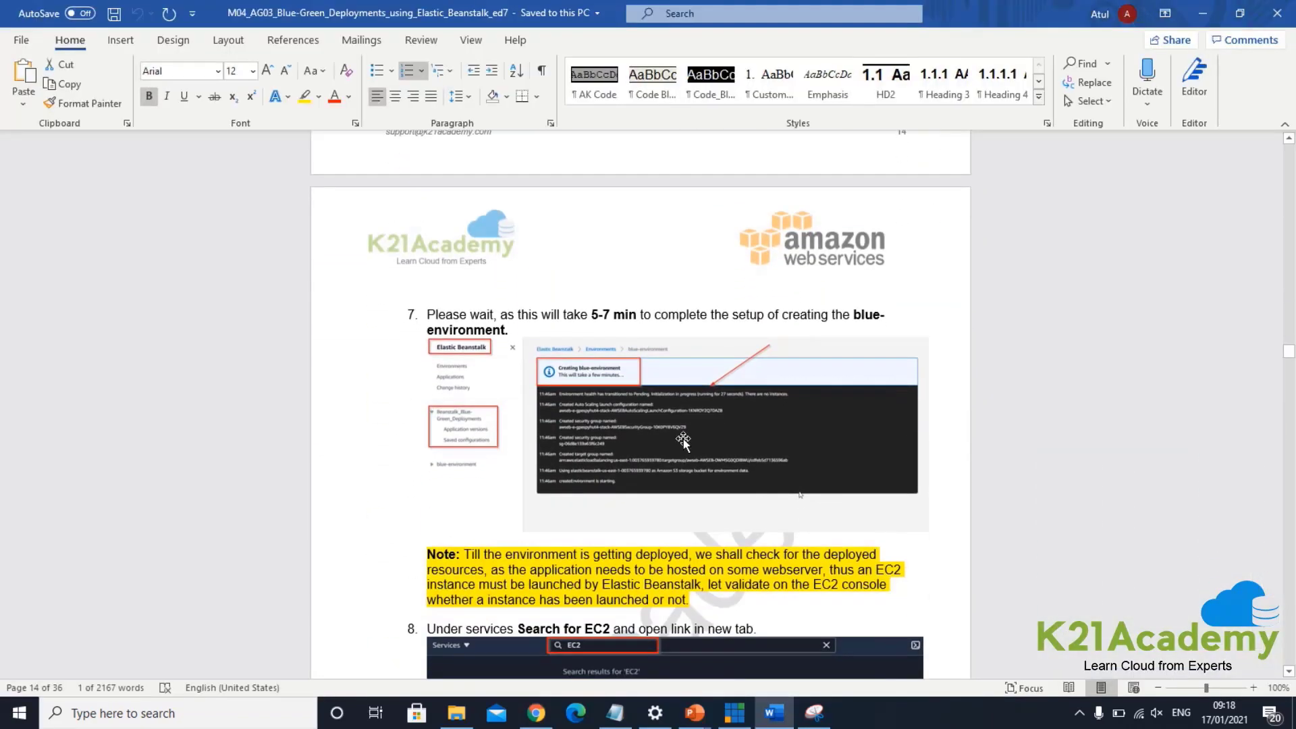
pyautogui.hotkey('alt', 'Tab')
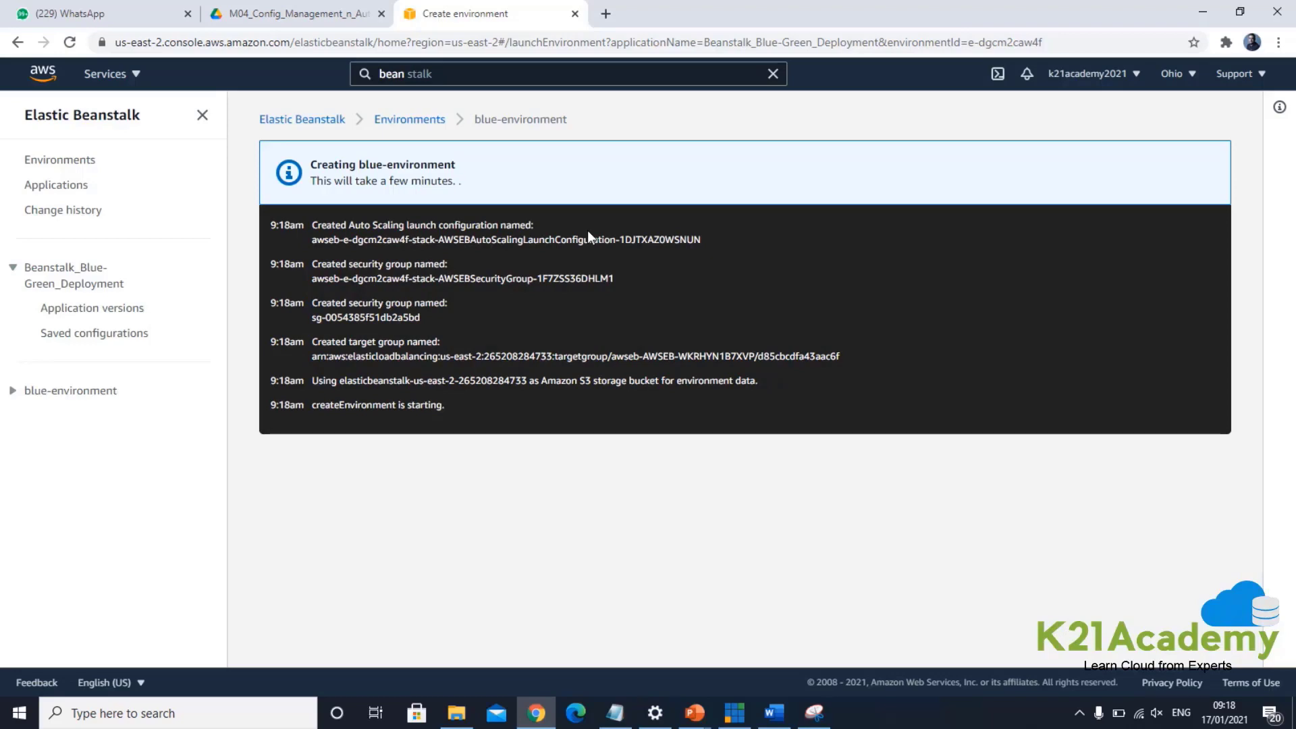
pyautogui.hotkey('alt', 'Tab')
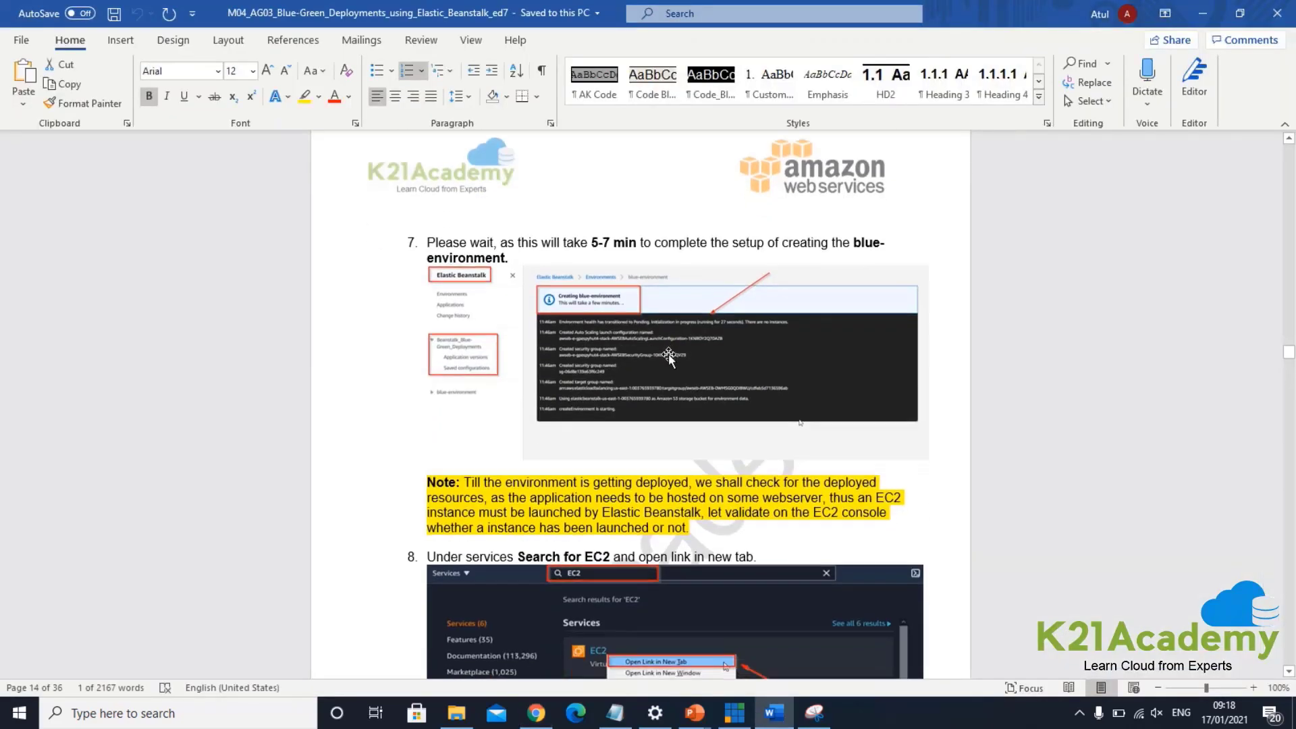
pyautogui.scroll(-3, 681, 487)
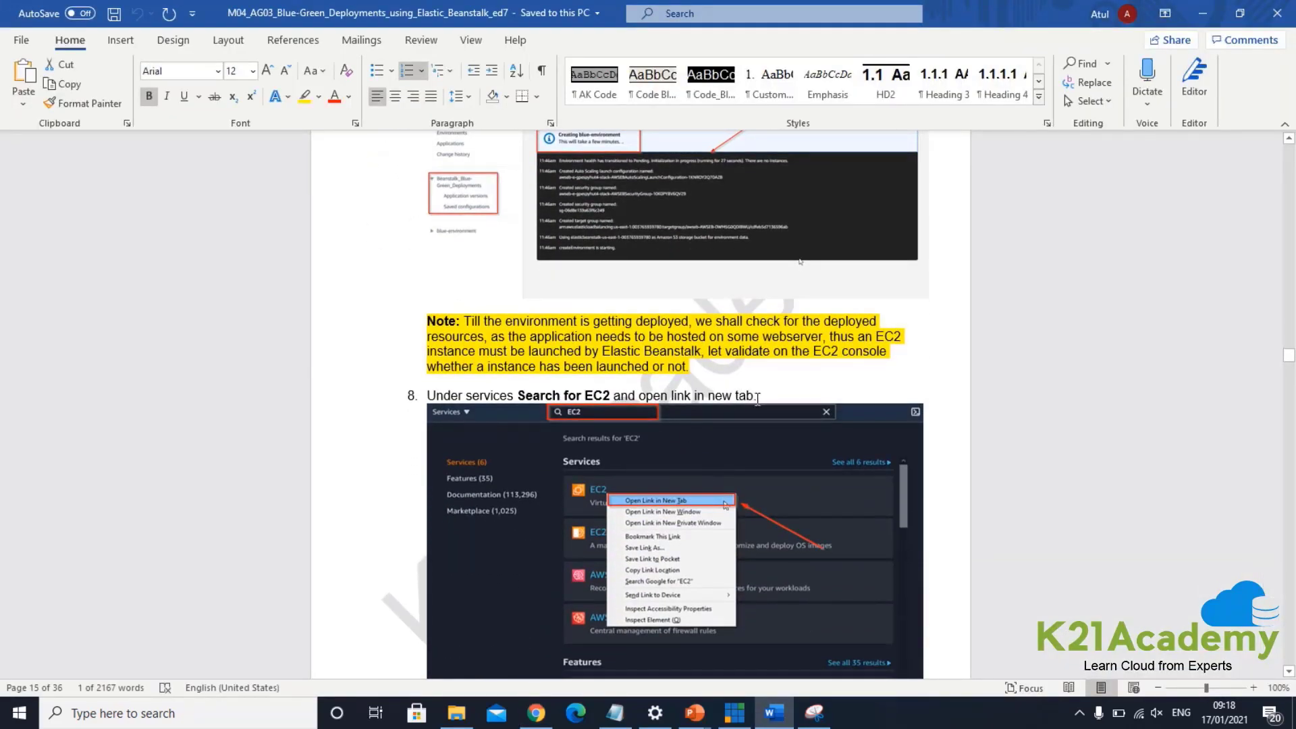
pyautogui.scroll(-4, 745, 452)
pyautogui.scroll(-6, 745, 455)
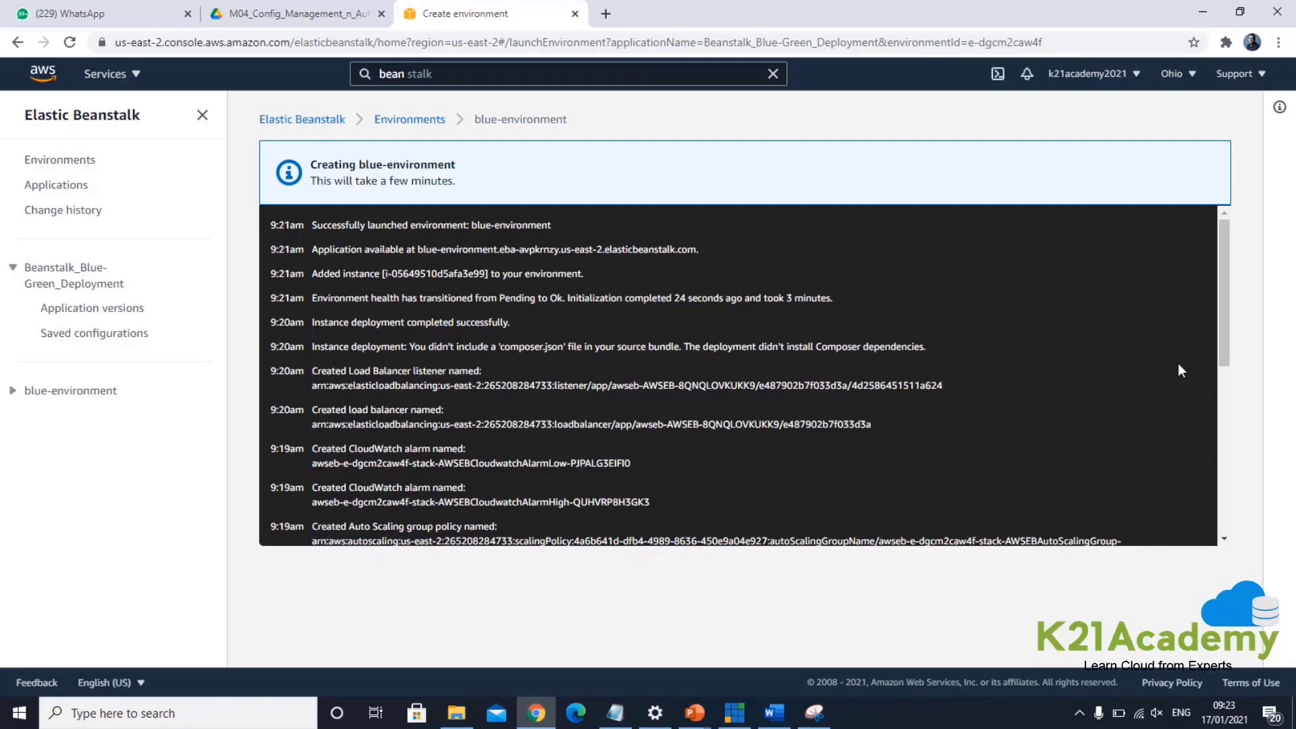
# Step: Review the creation log, and open blue-environment from the Beanstalk_Blue-Green_Deployment application to show all its events
pyautogui.moveTo(1223, 358); pyautogui.dragTo(1218, 461)
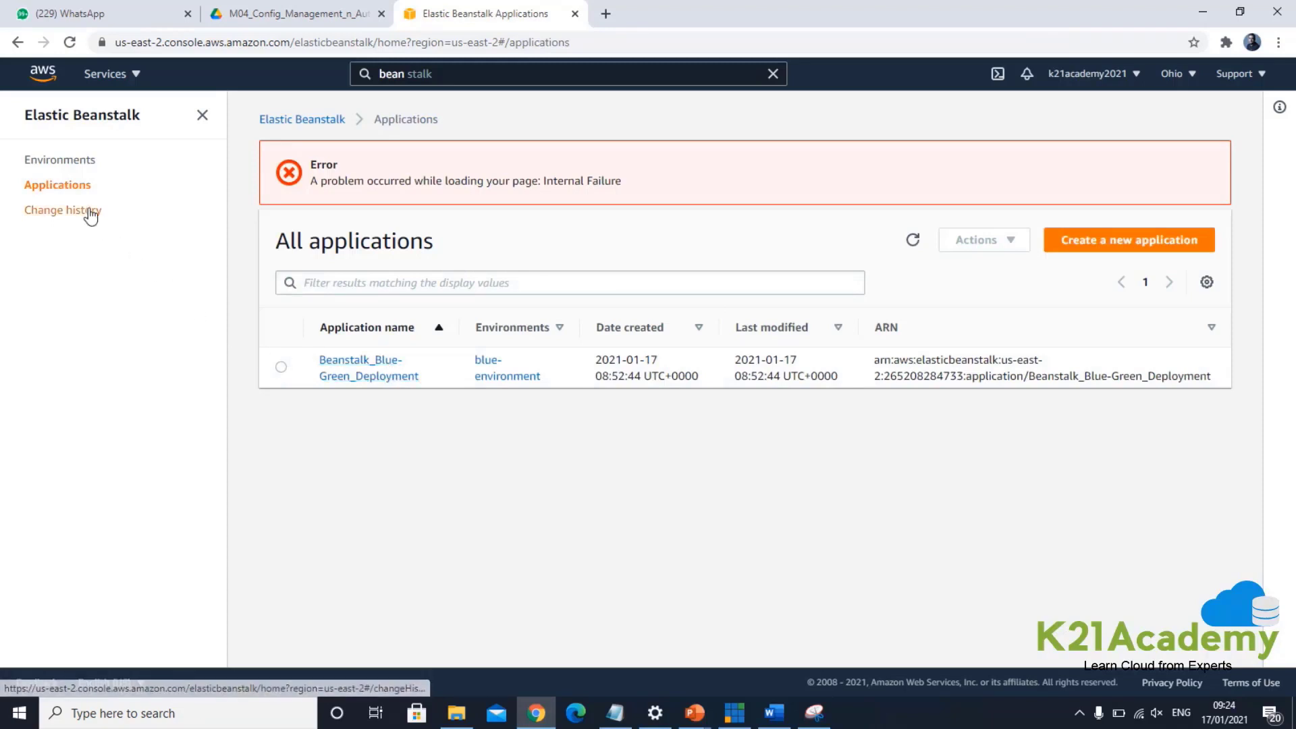
pyautogui.click(360, 378)
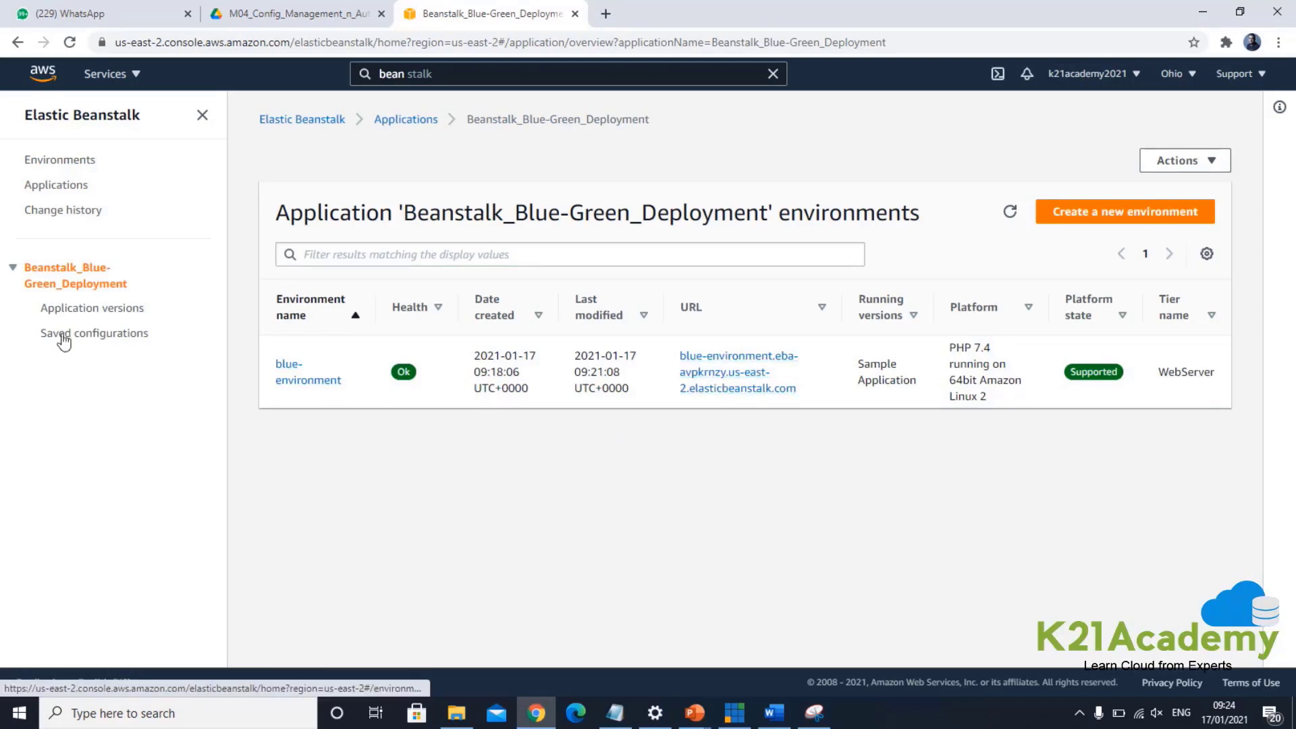
pyautogui.click(274, 380)
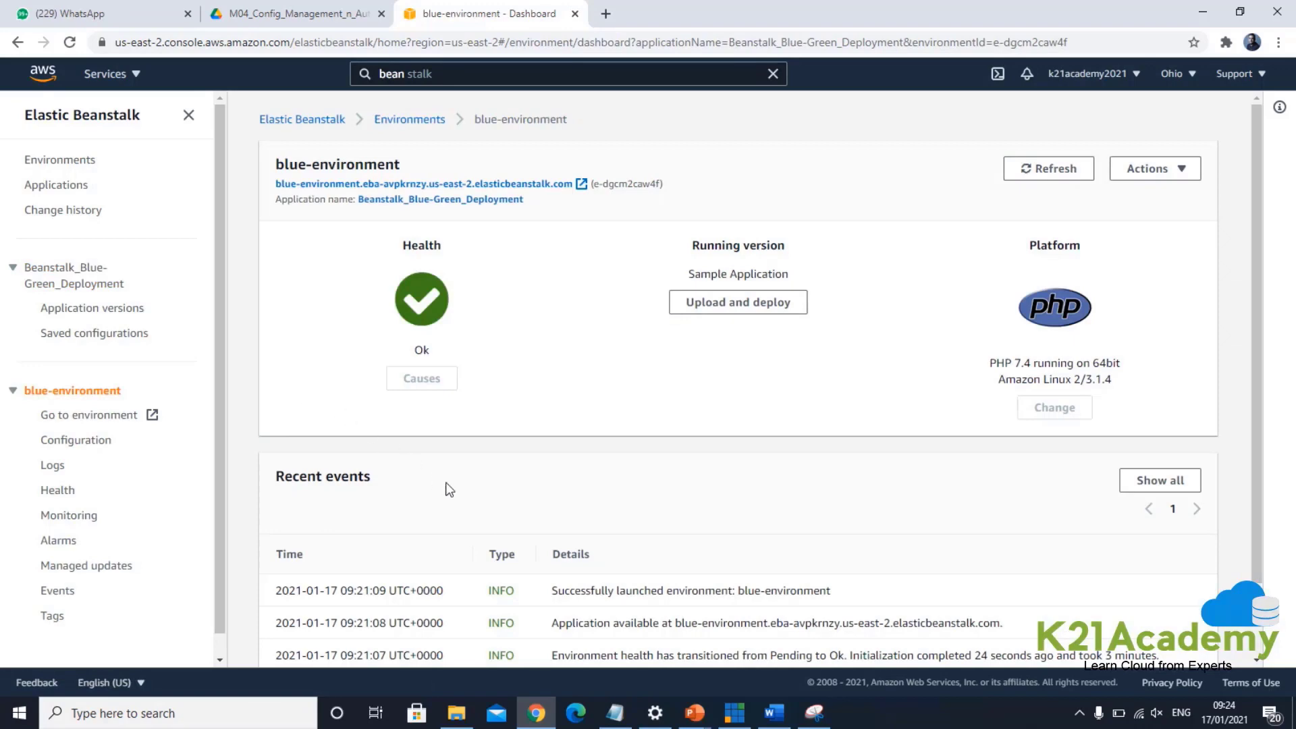
pyautogui.scroll(-1, 448, 490)
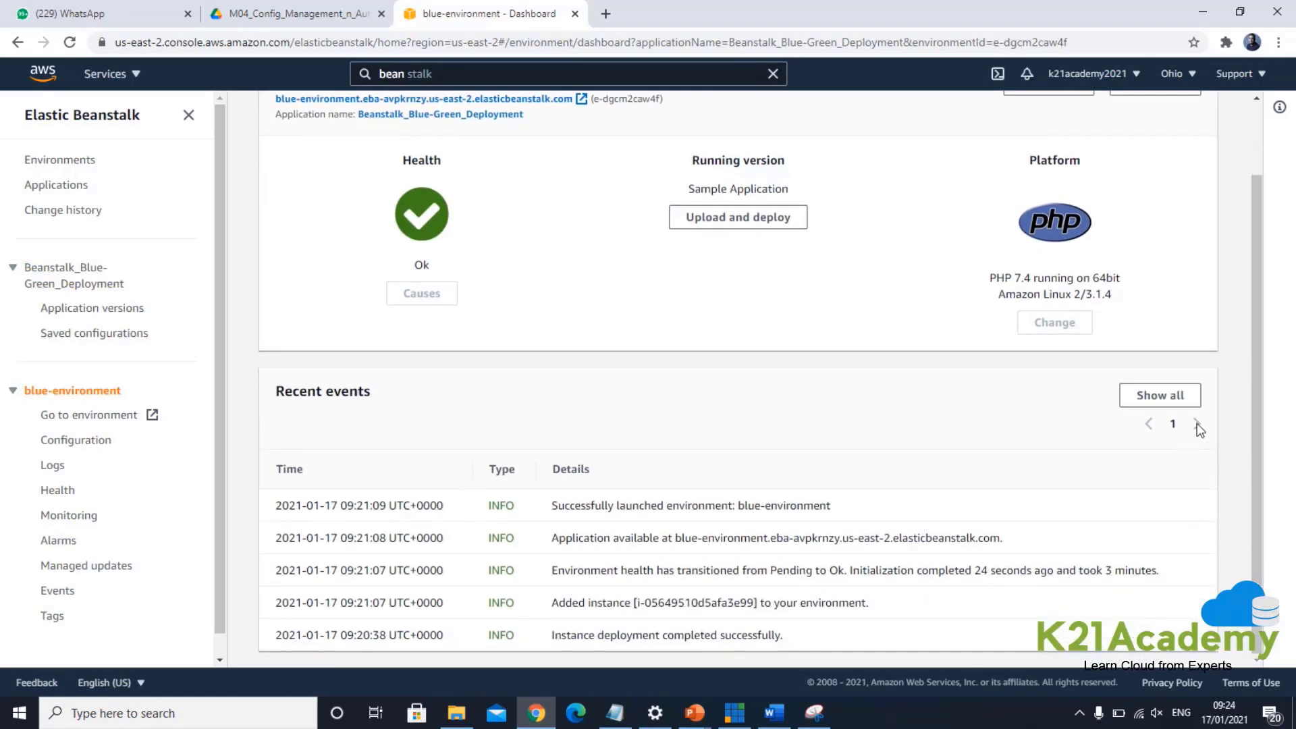
pyautogui.click(1159, 395)
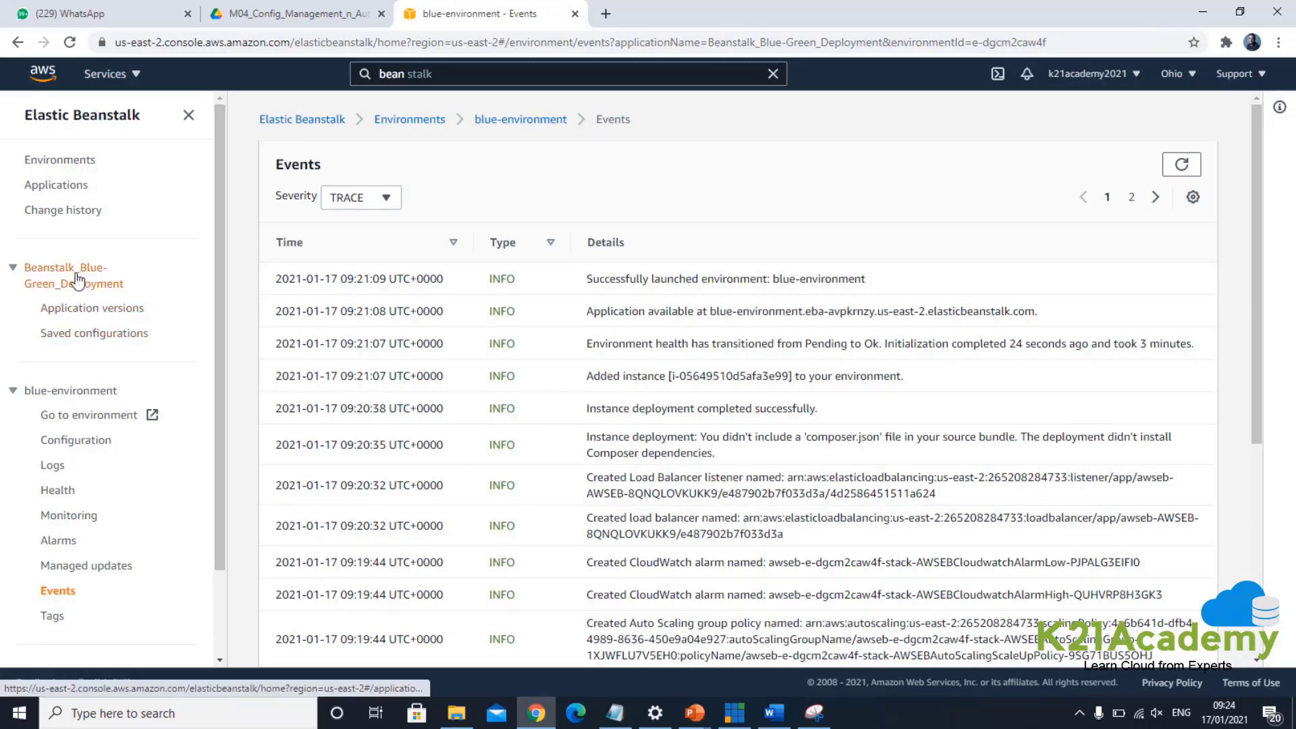
# Step: Return to the list of all environments, reopen the blue-environment dashboard and show its full event list
pyautogui.click(71, 160)
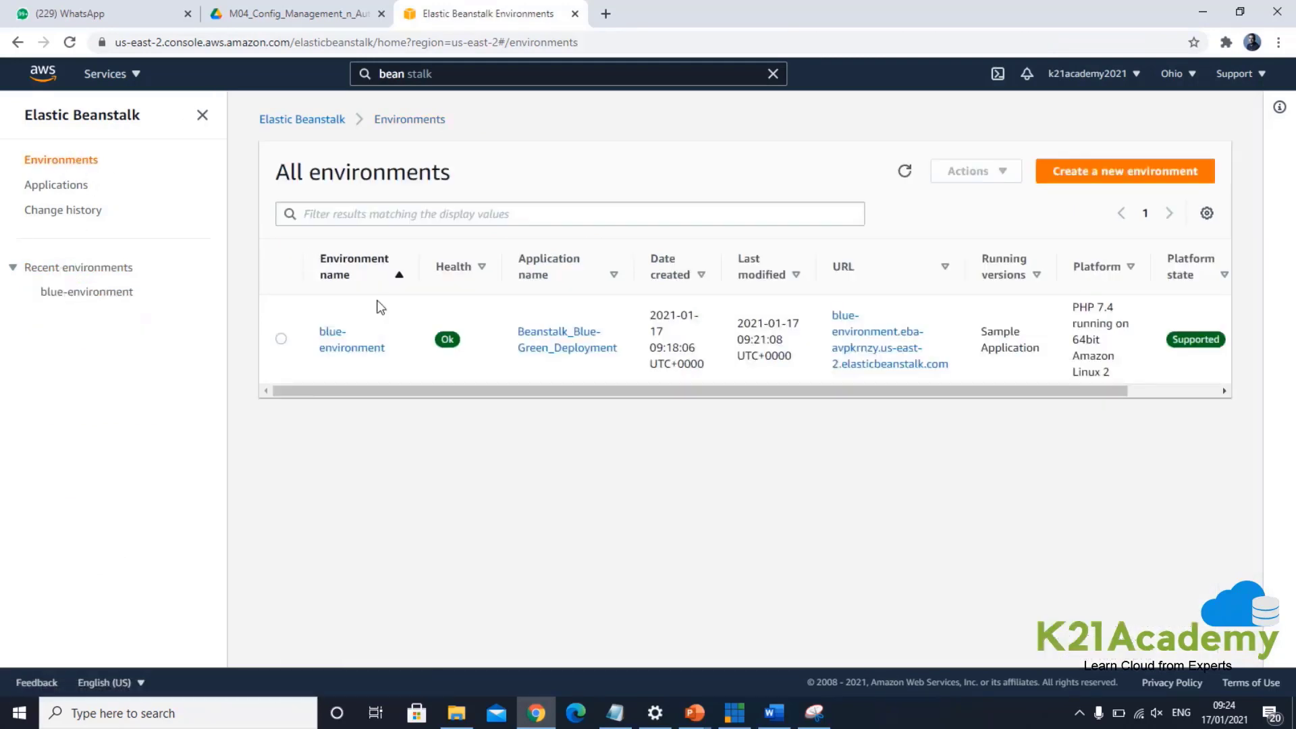
pyautogui.click(337, 352)
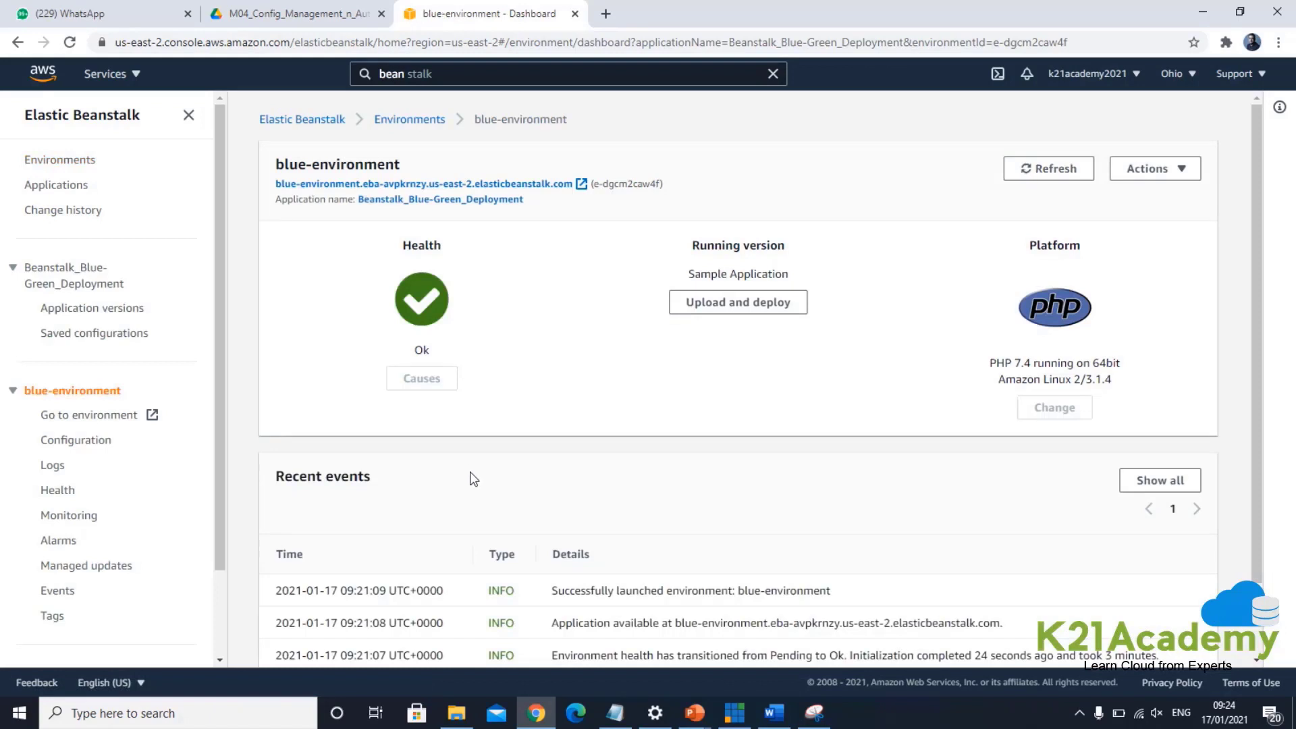
pyautogui.scroll(-1, 550, 422)
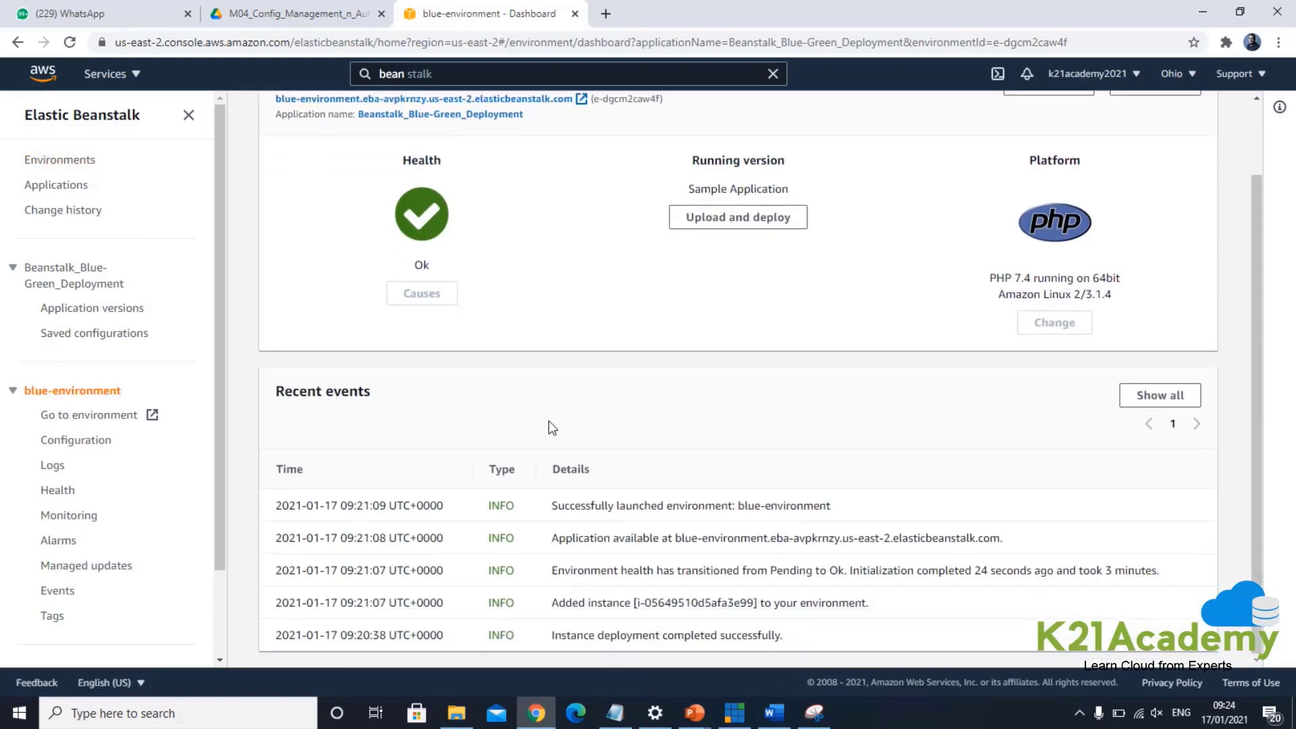
pyautogui.click(1160, 395)
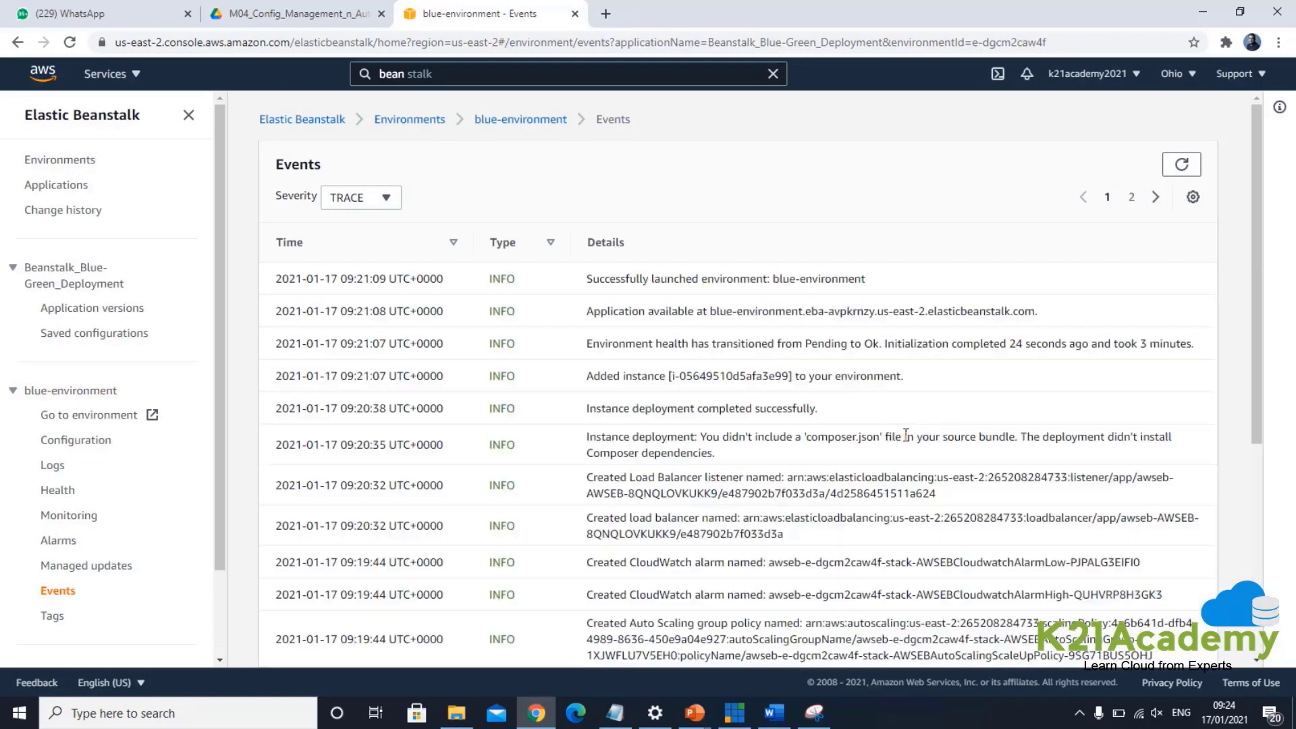
# Step: Examine the blue-environment events for the security group, EC2 instance launch, CloudWatch alarm and instance deployment entries
pyautogui.scroll(-5, 913, 430)
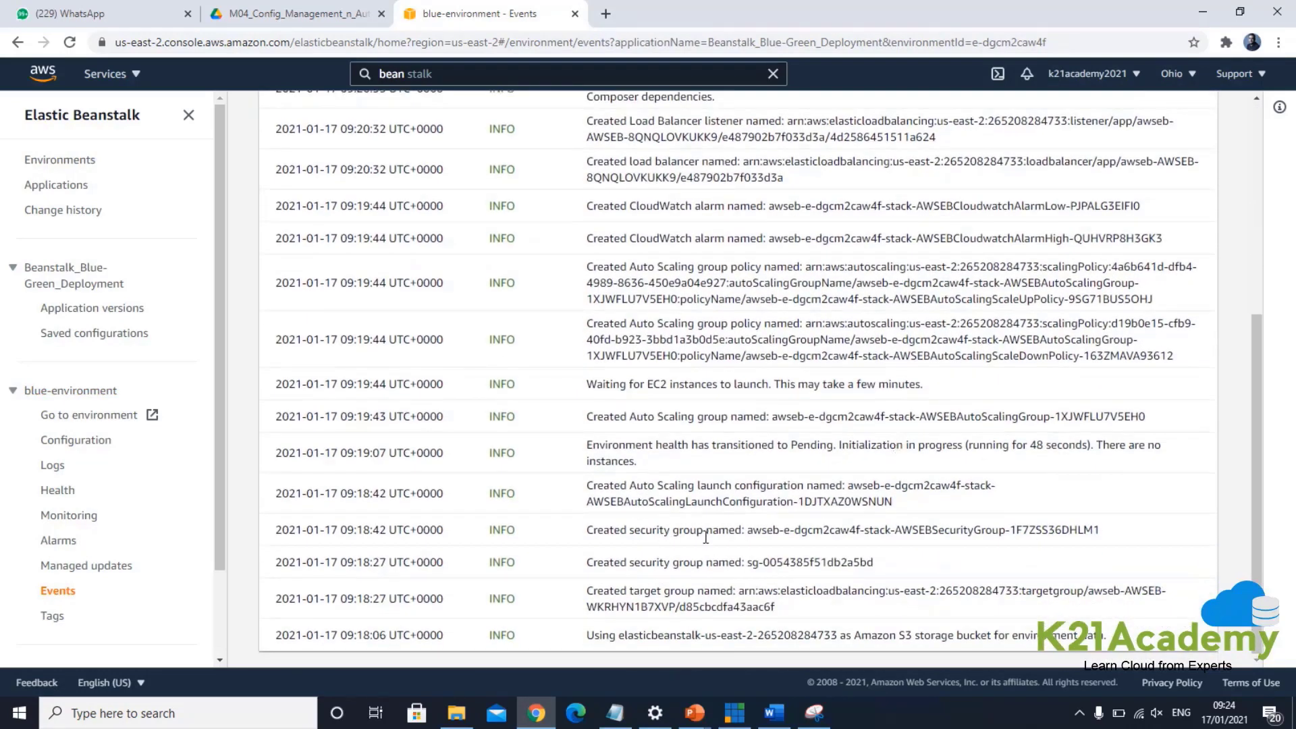
pyautogui.moveTo(703, 533); pyautogui.dragTo(826, 530)
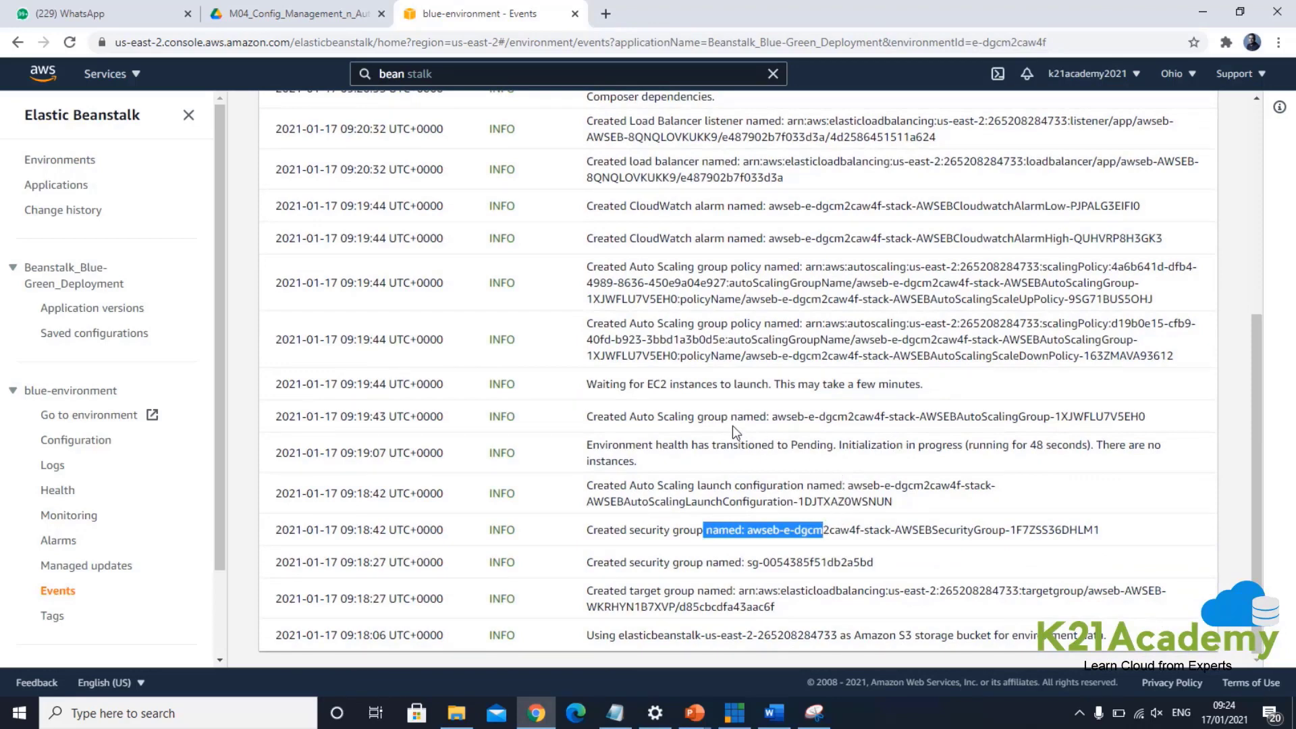
pyautogui.moveTo(660, 384); pyautogui.dragTo(834, 384)
pyautogui.scroll(2, 776, 398)
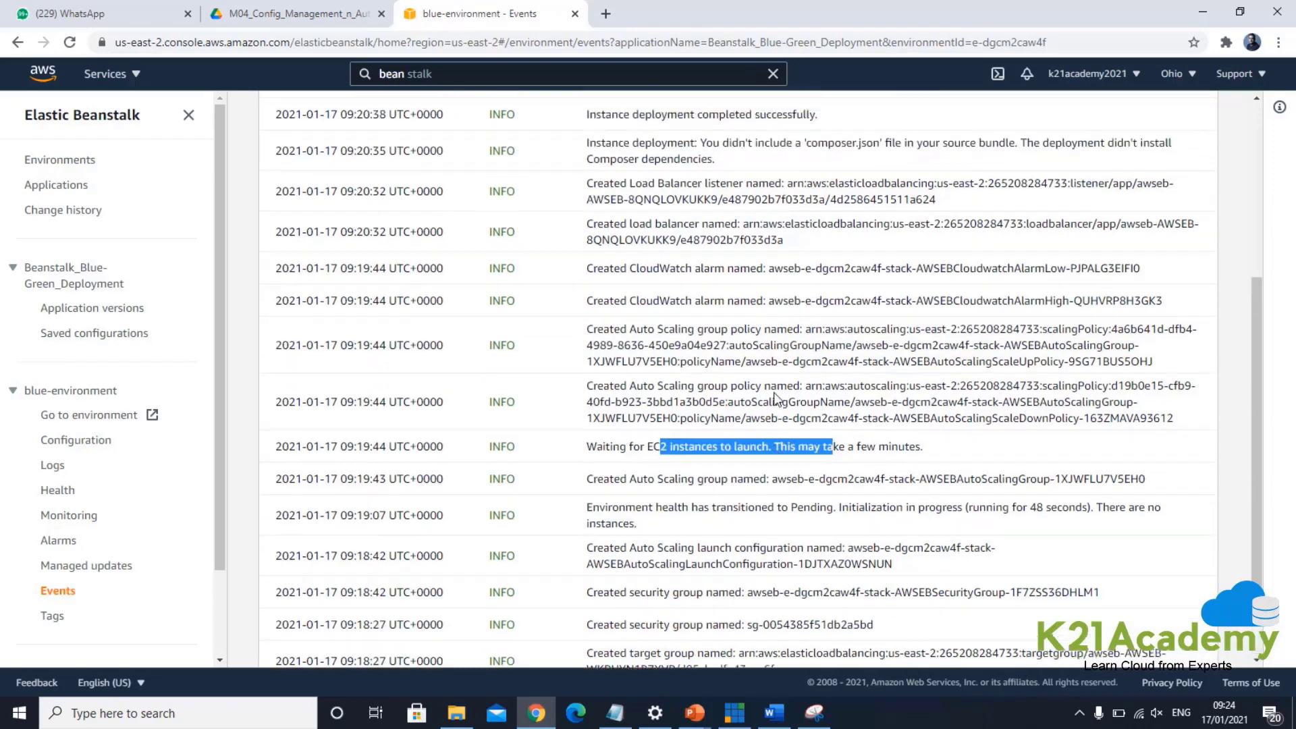
pyautogui.moveTo(649, 370); pyautogui.dragTo(783, 371)
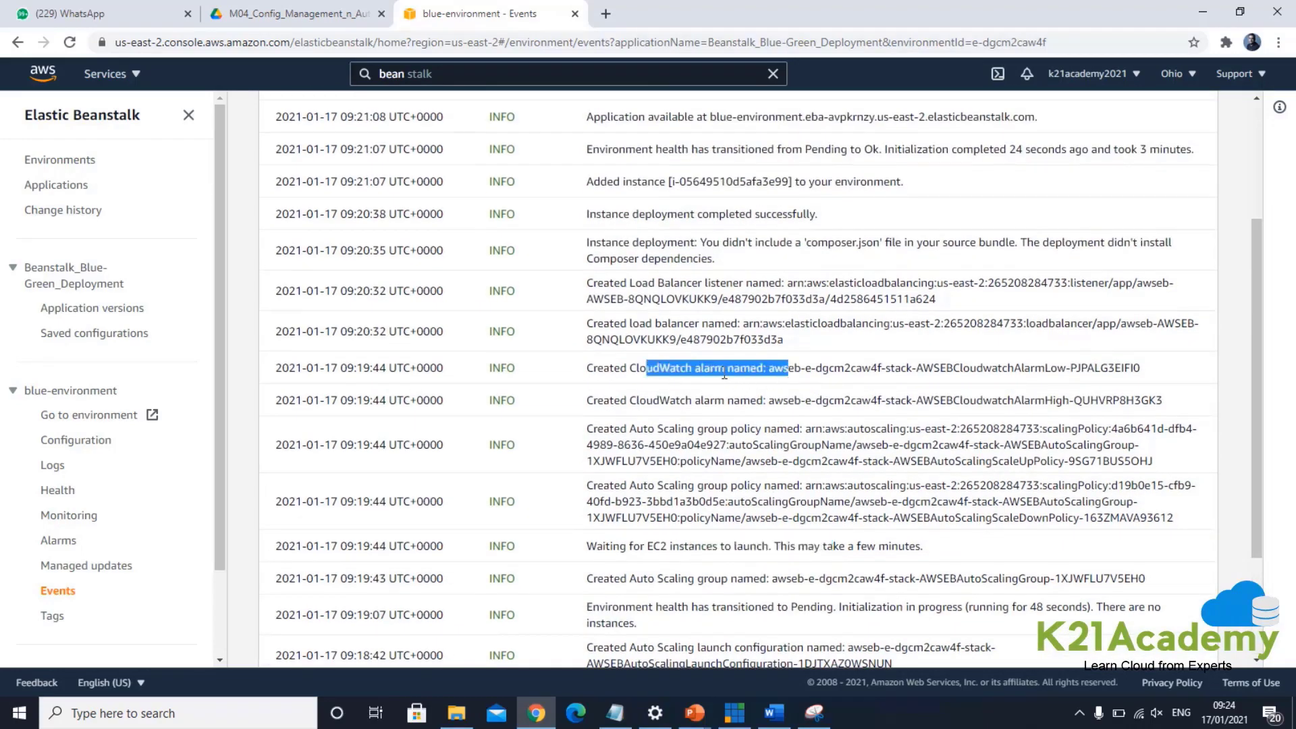
pyautogui.click(641, 371)
pyautogui.moveTo(629, 371); pyautogui.dragTo(764, 373)
pyautogui.scroll(2, 769, 388)
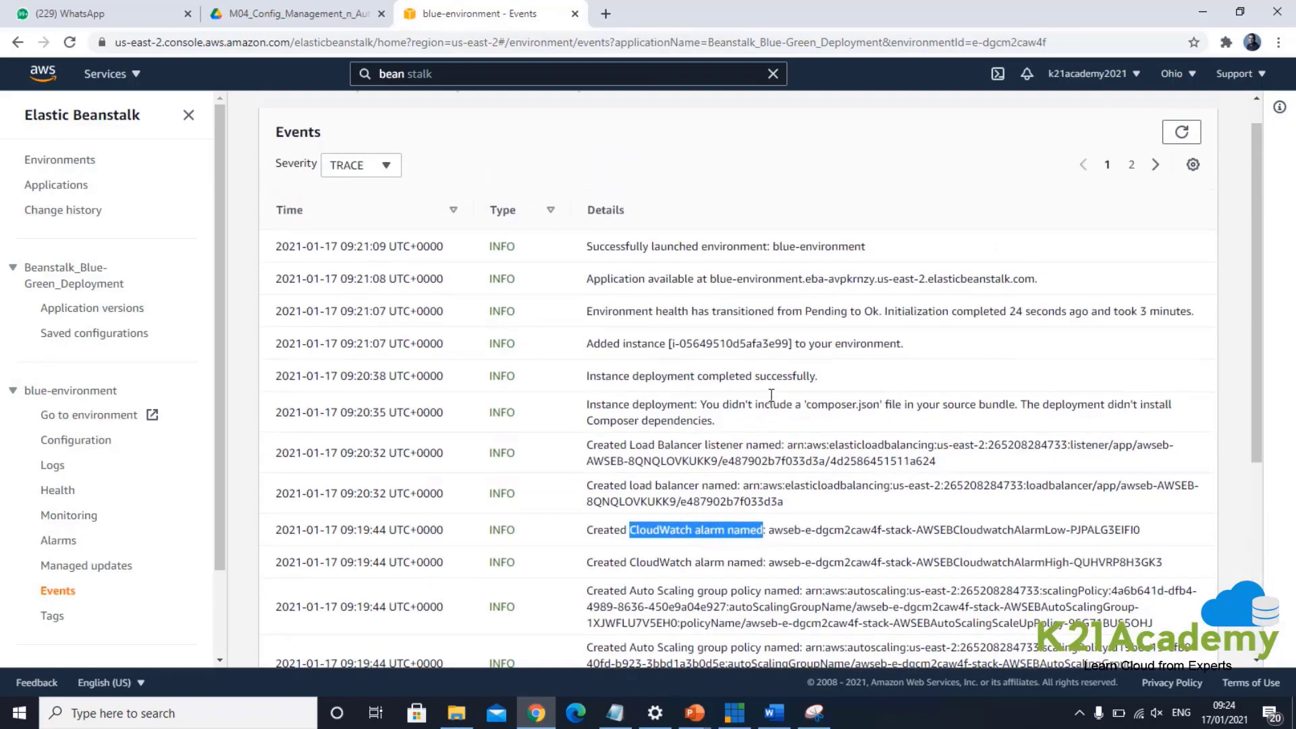
pyautogui.moveTo(632, 376); pyautogui.dragTo(785, 389)
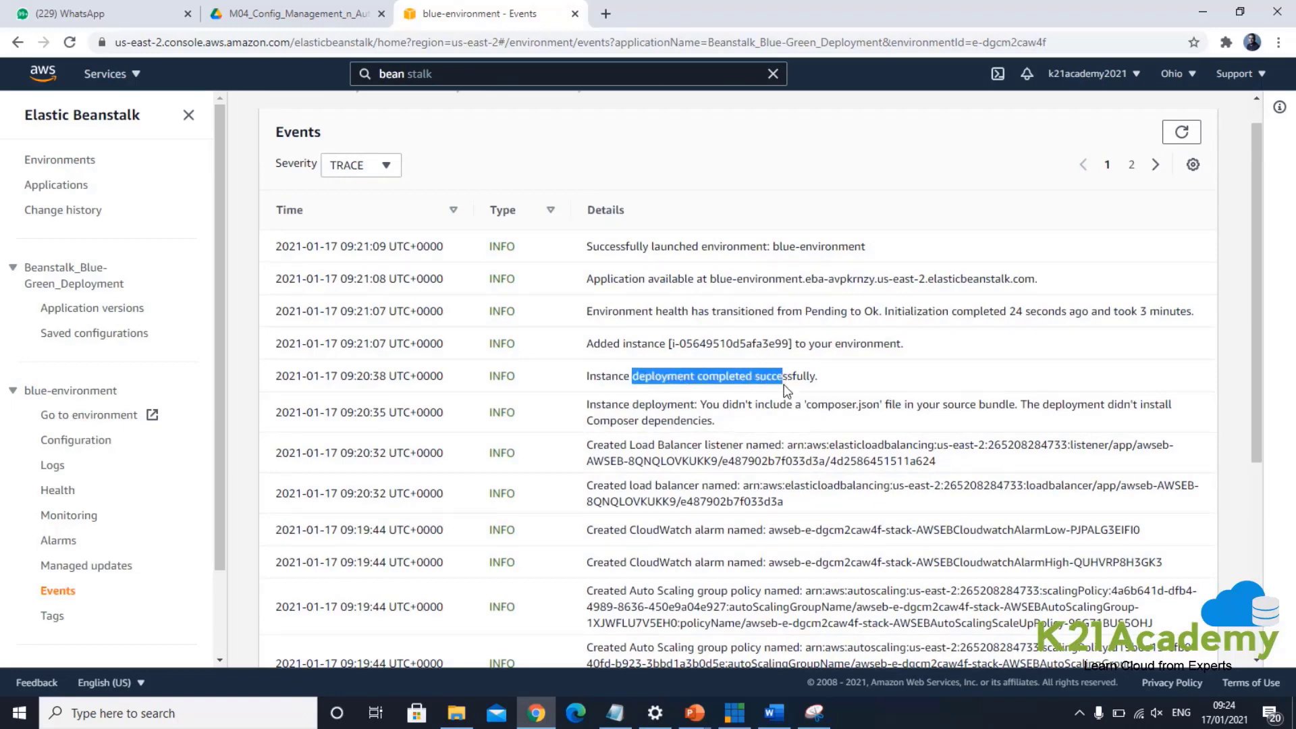
pyautogui.scroll(1, 743, 304)
# Step: Replace the AWS console search term with EC2
pyautogui.click(551, 75)
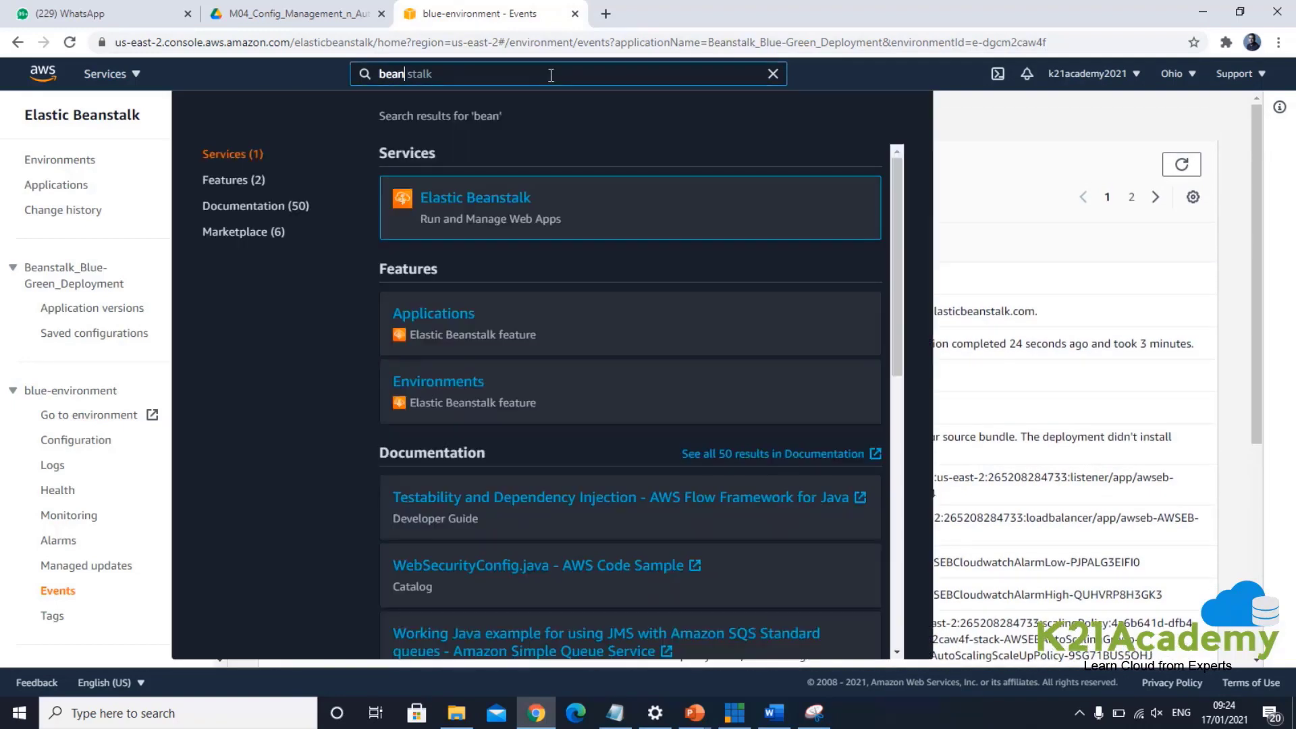
pyautogui.press('BackSpace')
pyautogui.press('BackSpace')
pyautogui.press('BackSpace')
pyautogui.press('BackSpace')
pyautogui.press('BackSpace')
pyautogui.press('BackSpace')
pyautogui.press('BackSpace')
pyautogui.press('BackSpace')
pyautogui.press('BackSpace')
pyautogui.press('BackSpace')
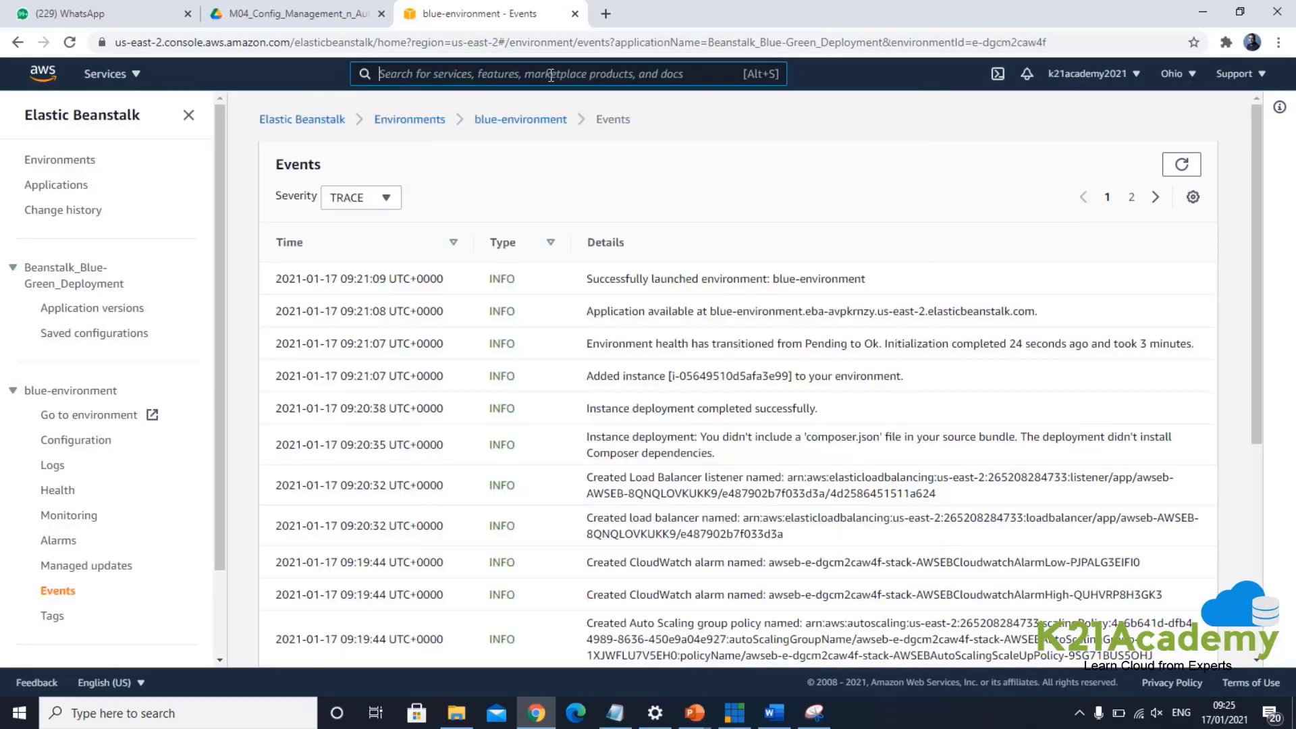
pyautogui.write('EC2')
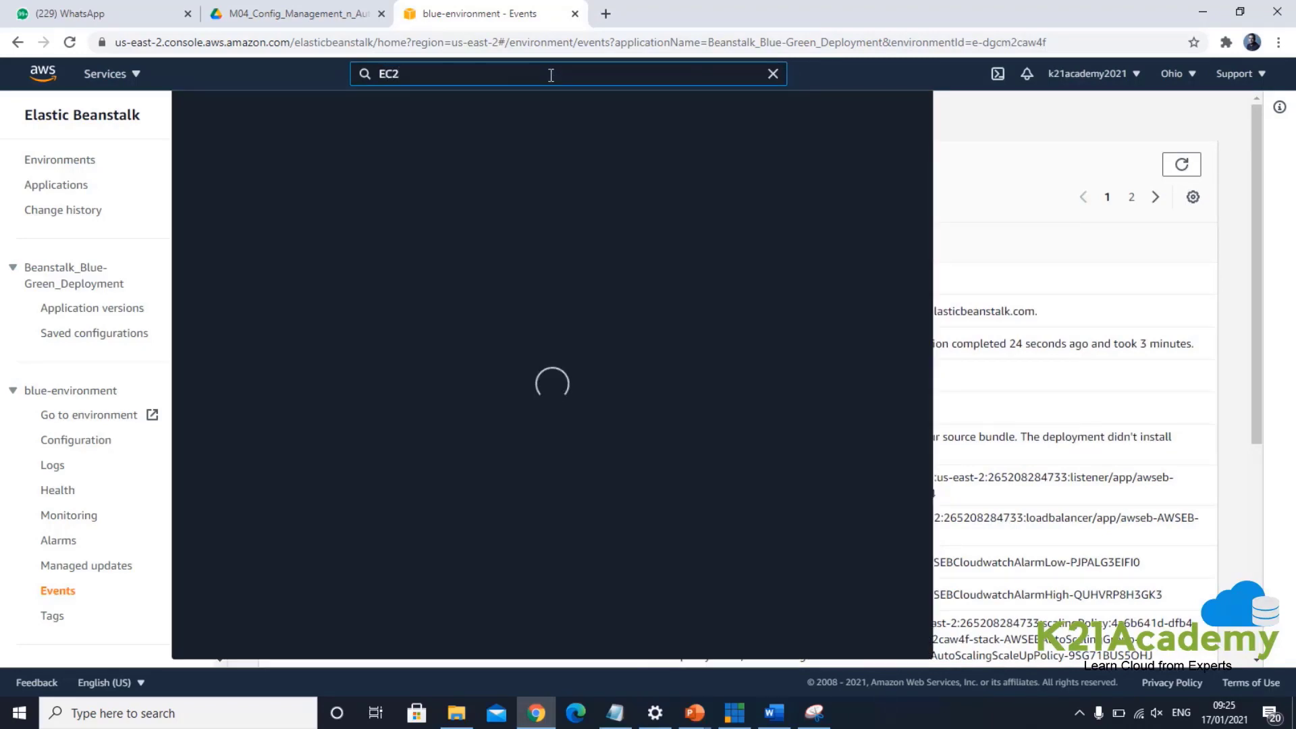
# Step: Open the EC2 service, list its instances and open the details of the blue-environment instance
pyautogui.click(436, 201)
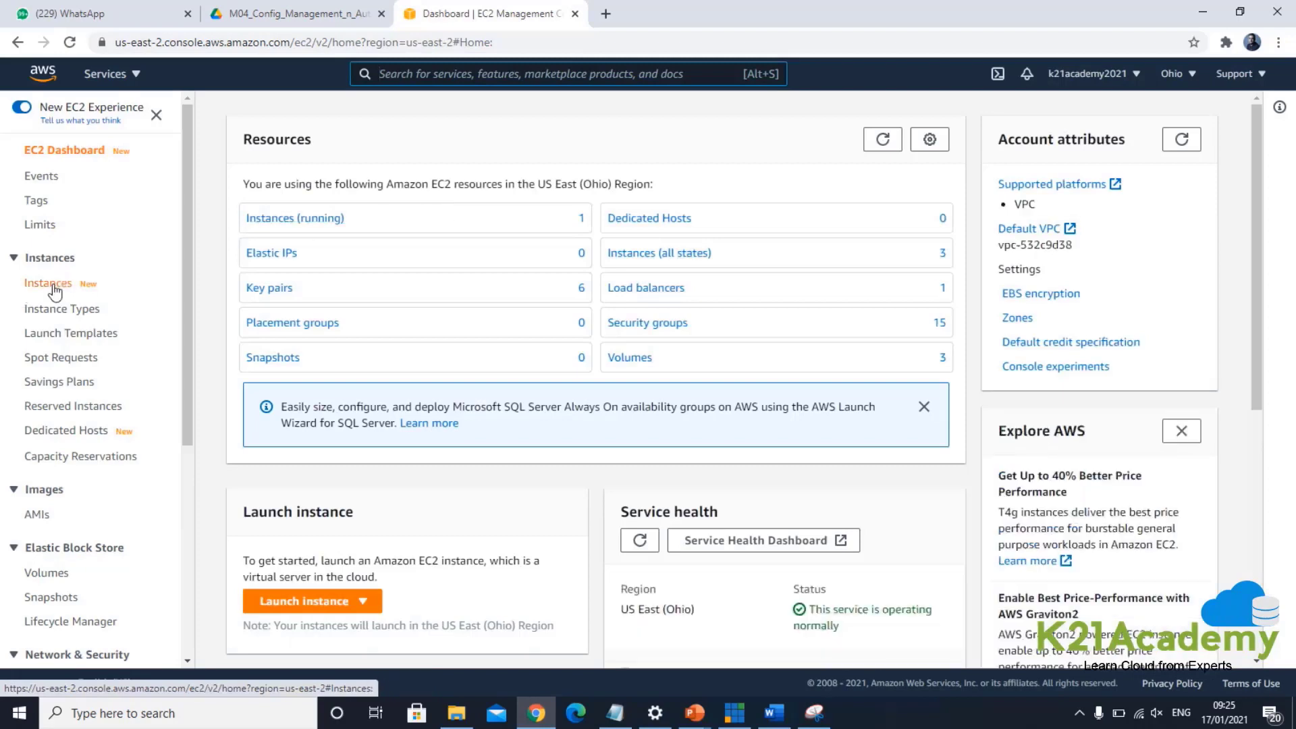
pyautogui.click(54, 287)
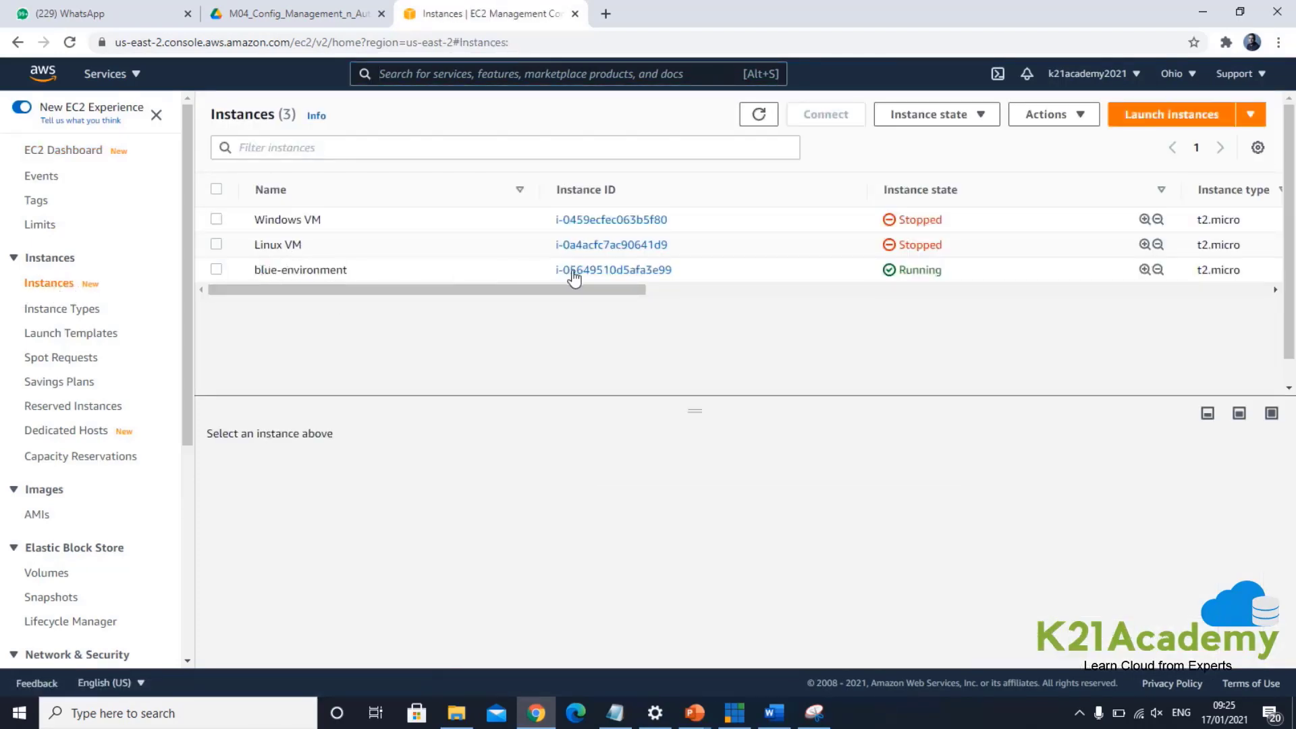
pyautogui.click(612, 271)
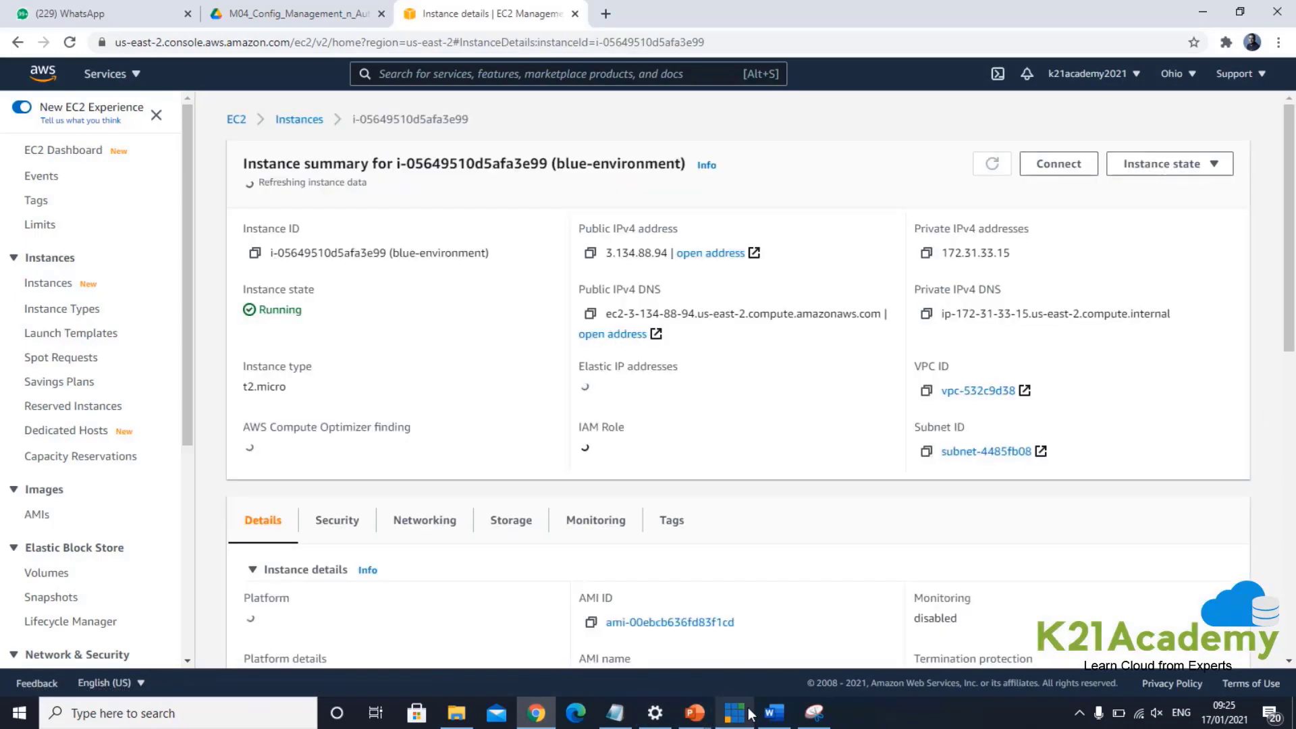
# Step: Read steps 9 to 11 of the lab guide in Word, and return to the EC2 instance page in Chrome
pyautogui.click(774, 713)
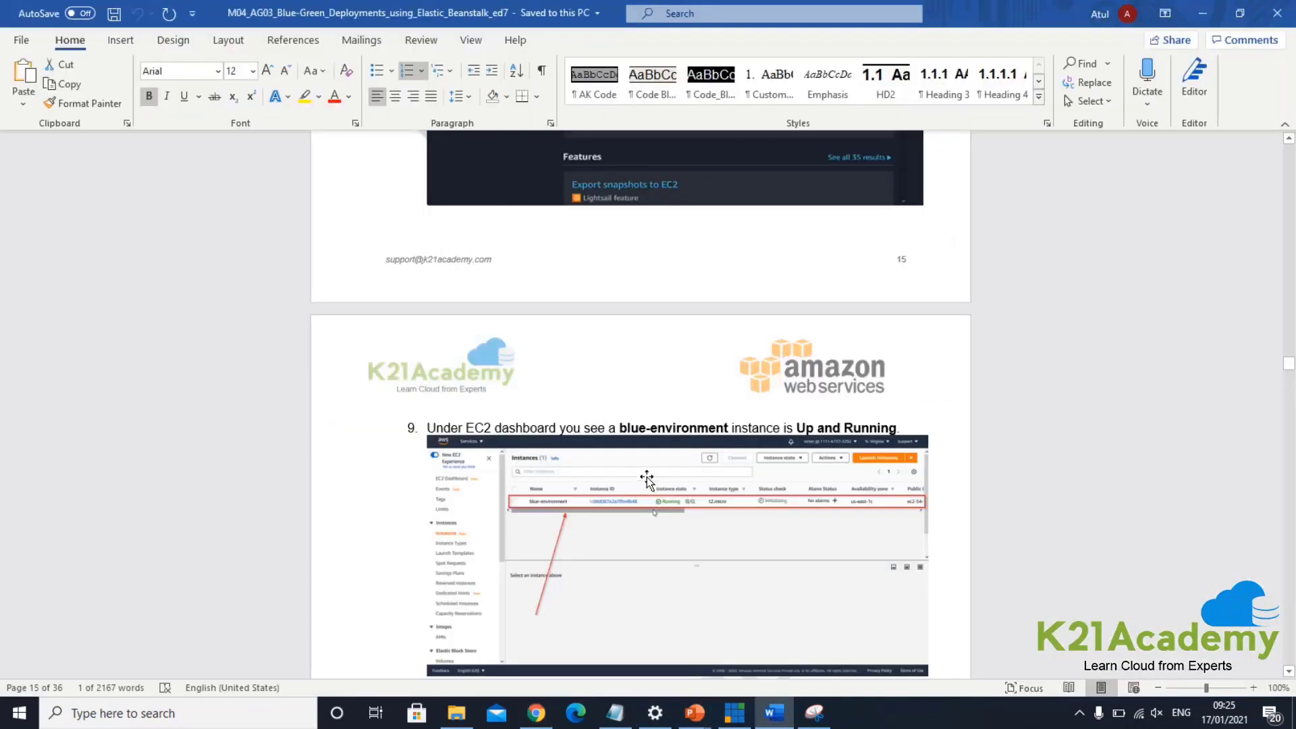
pyautogui.scroll(-5, 646, 477)
pyautogui.scroll(-3, 646, 477)
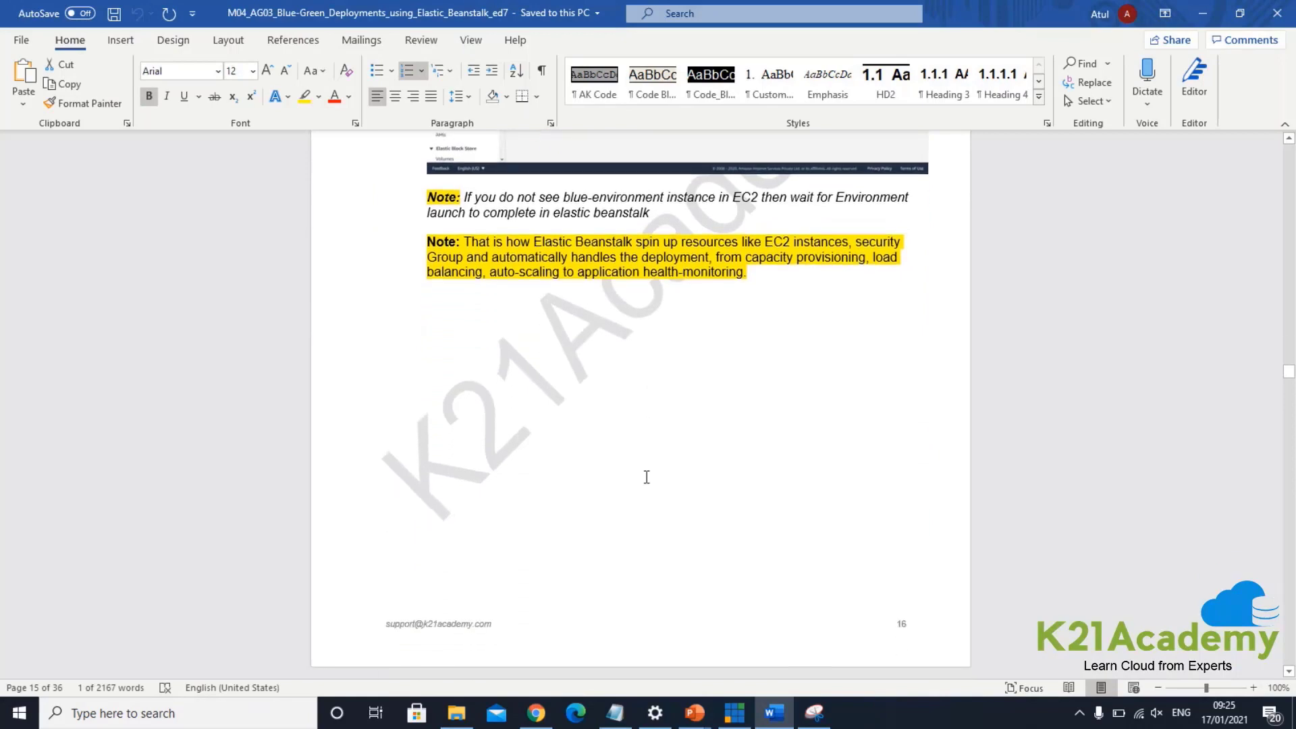
pyautogui.scroll(6, 647, 477)
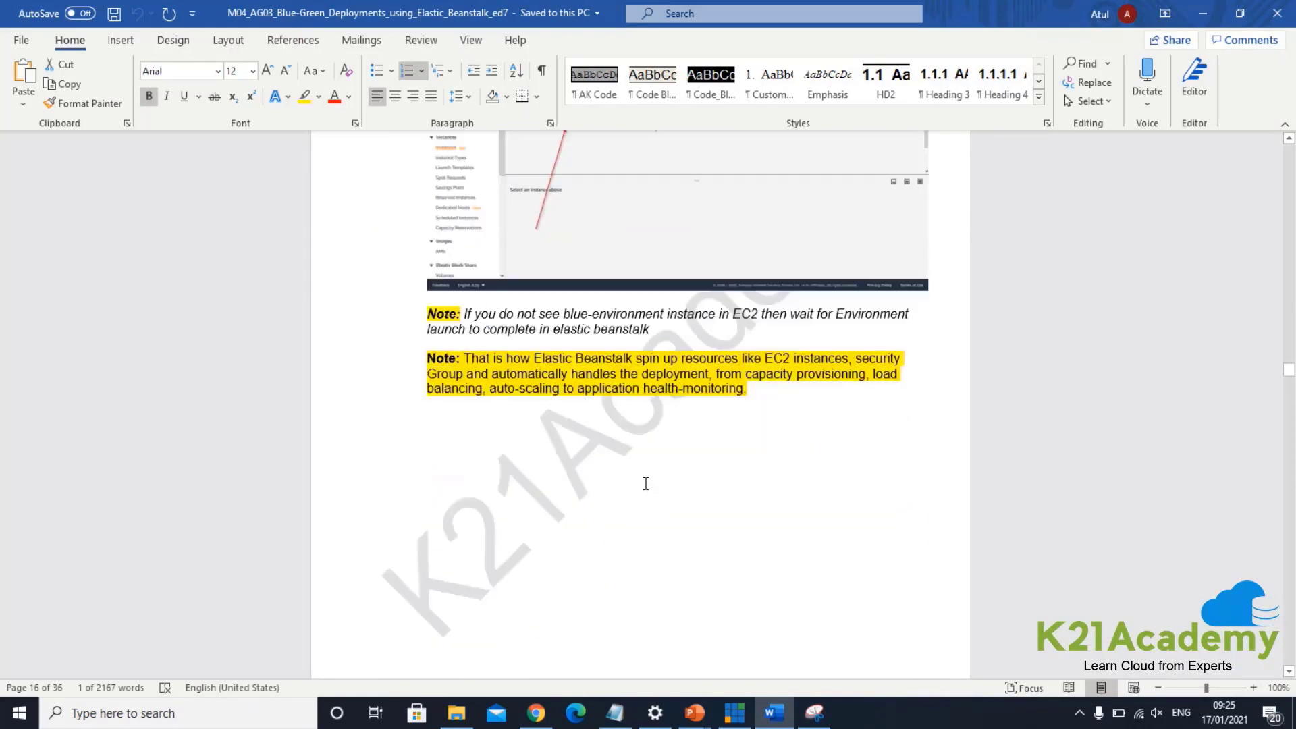
pyautogui.scroll(-14, 644, 483)
pyautogui.scroll(-4, 643, 489)
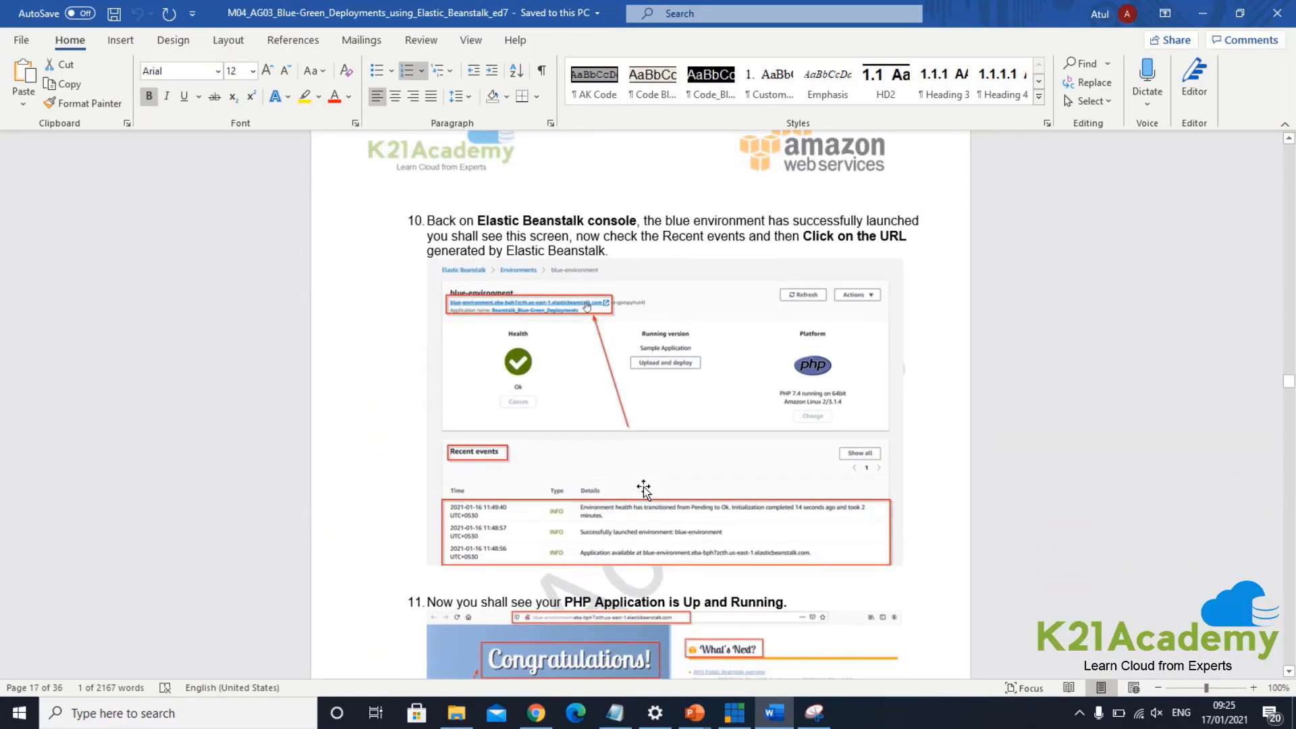
pyautogui.hotkey('alt', 'Tab')
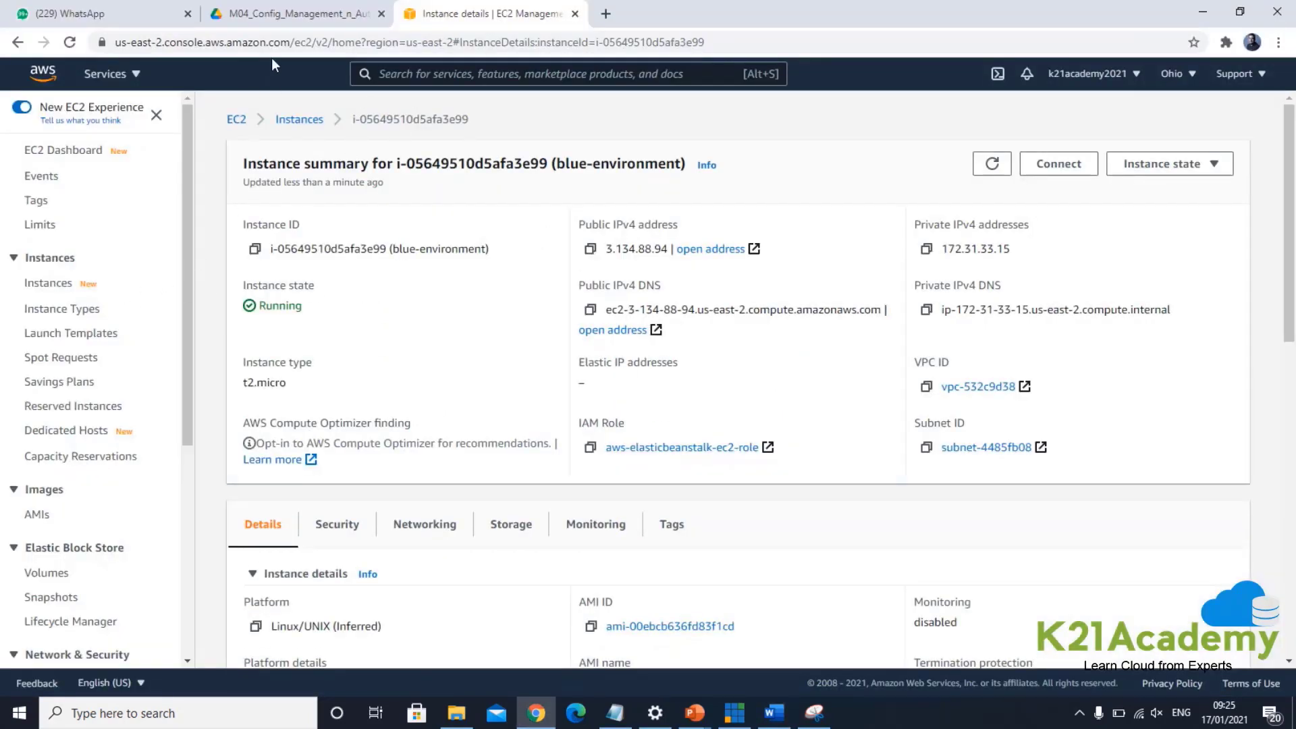
# Step: Return to Elastic Beanstalk, open the blue-environment dashboard and launch the environment's URL
pyautogui.click(392, 72)
pyautogui.write('be')
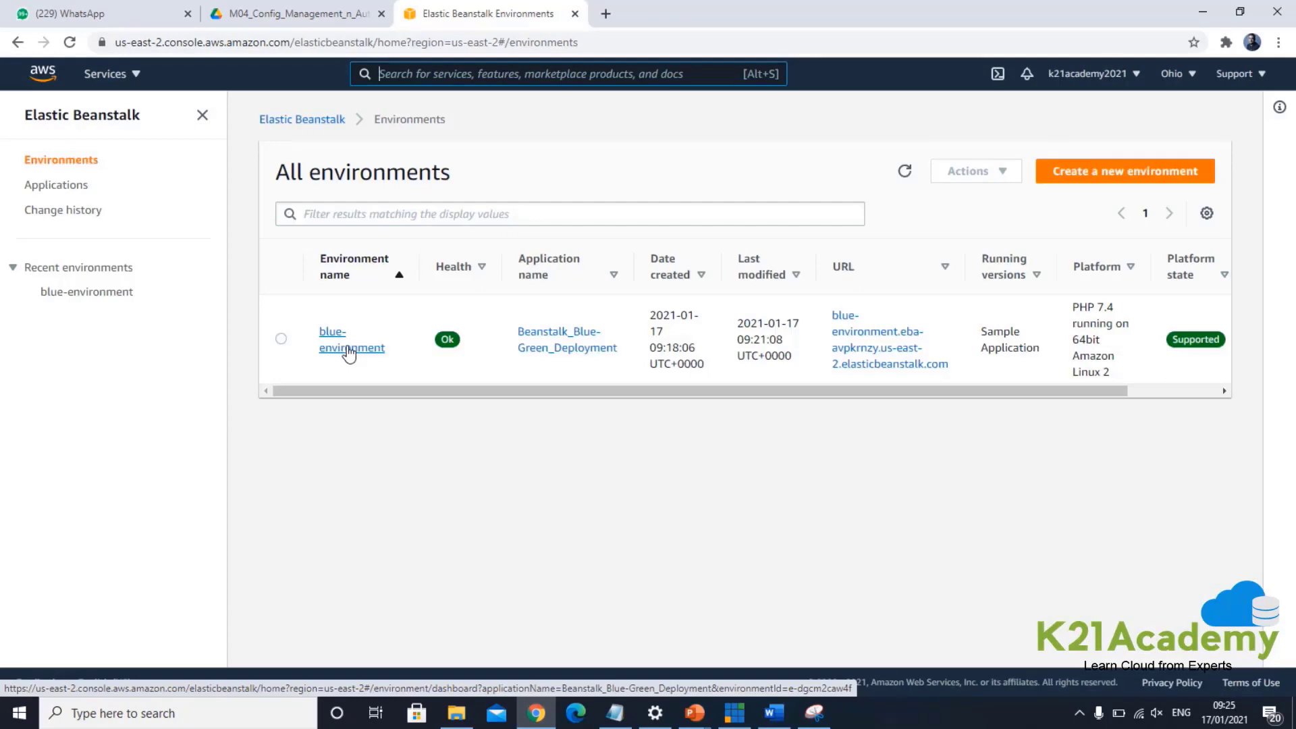
pyautogui.click(349, 348)
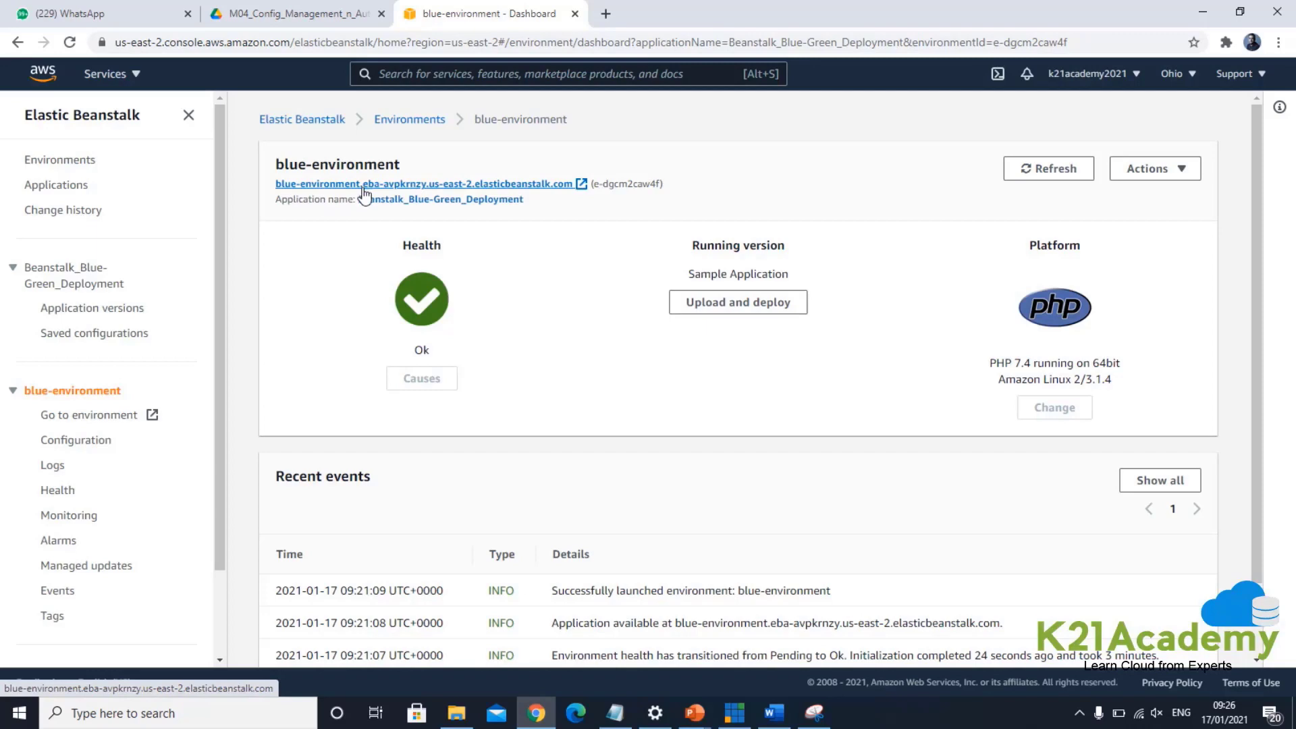
pyautogui.click(566, 193)
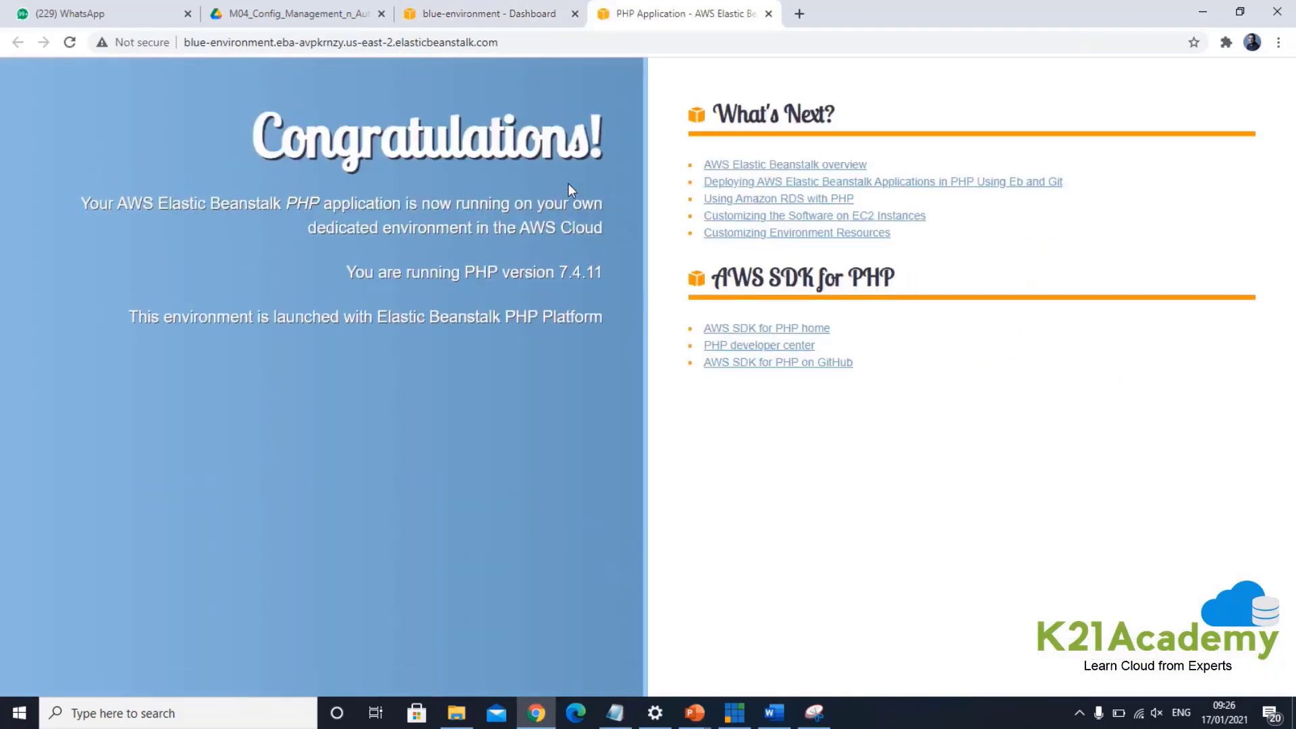
# Step: Examine the congratulations message and web address of the running PHP application, and return to the blue-environment dashboard
pyautogui.moveTo(250, 130); pyautogui.dragTo(542, 138)
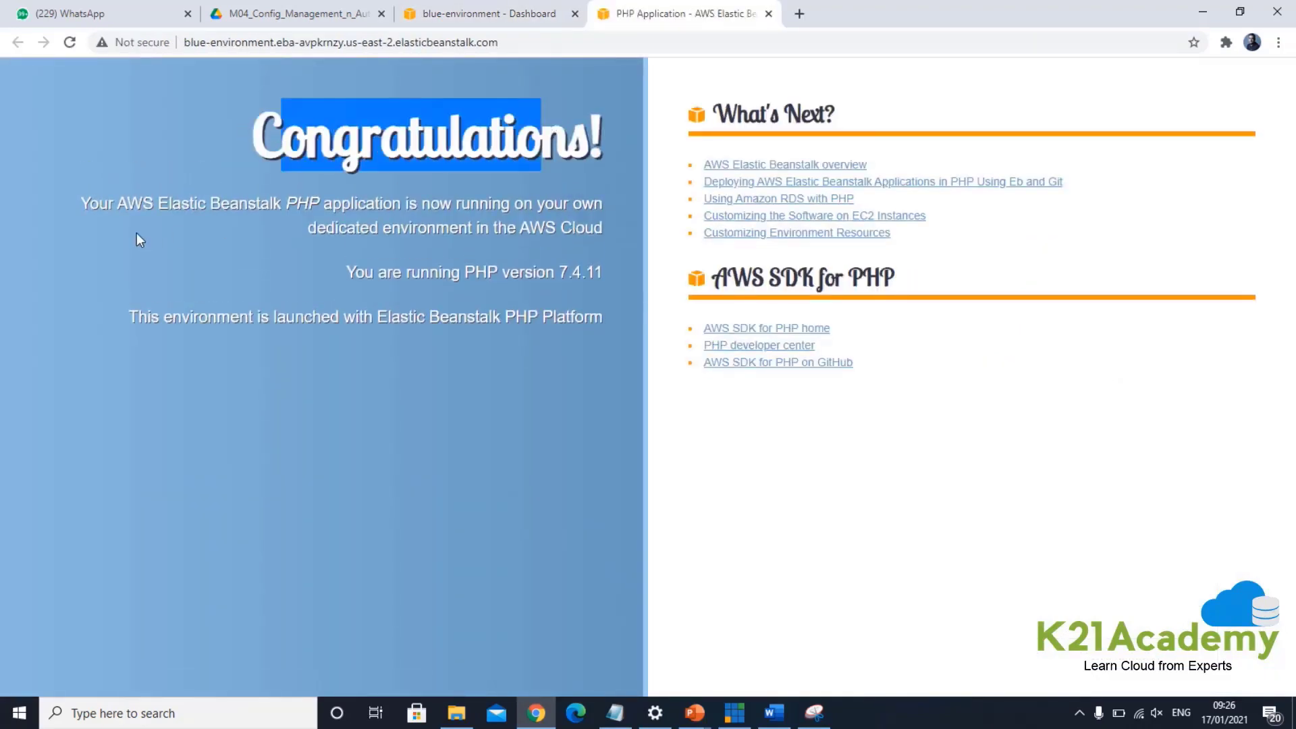
pyautogui.moveTo(117, 203); pyautogui.dragTo(566, 214)
pyautogui.click(214, 47)
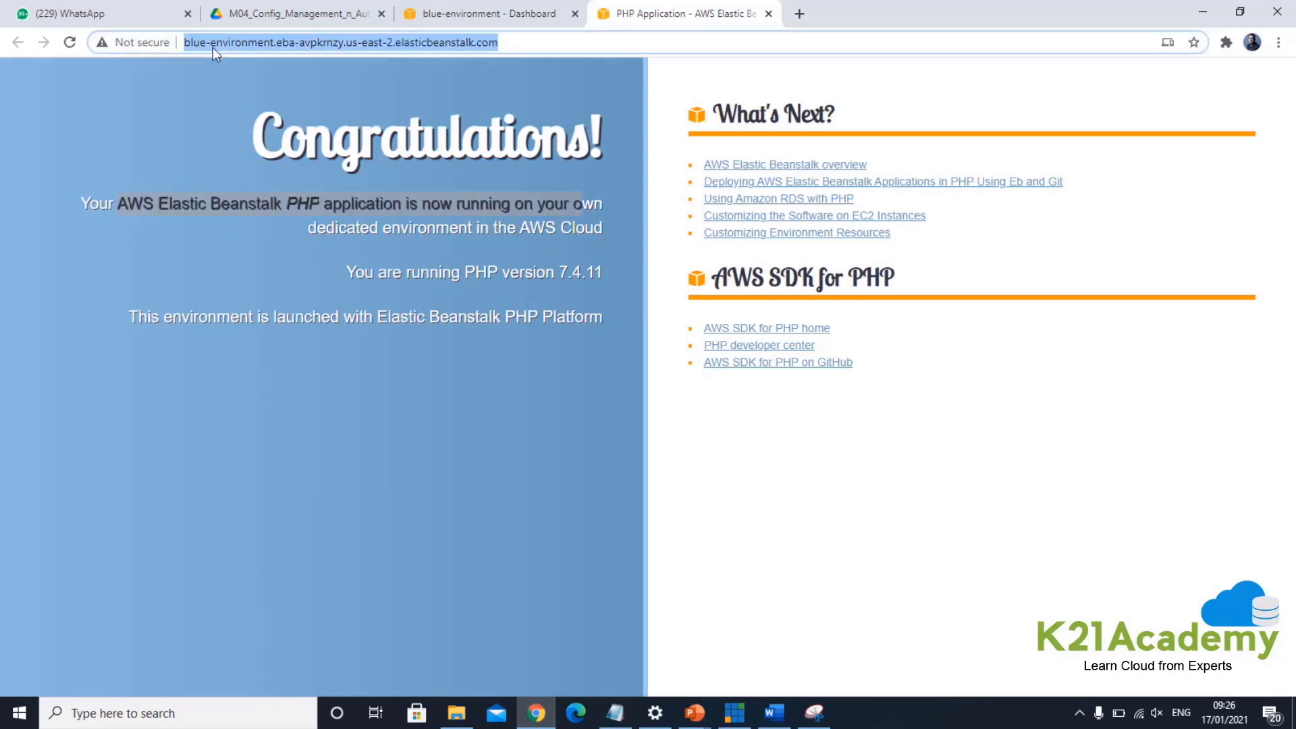
pyautogui.click(191, 42)
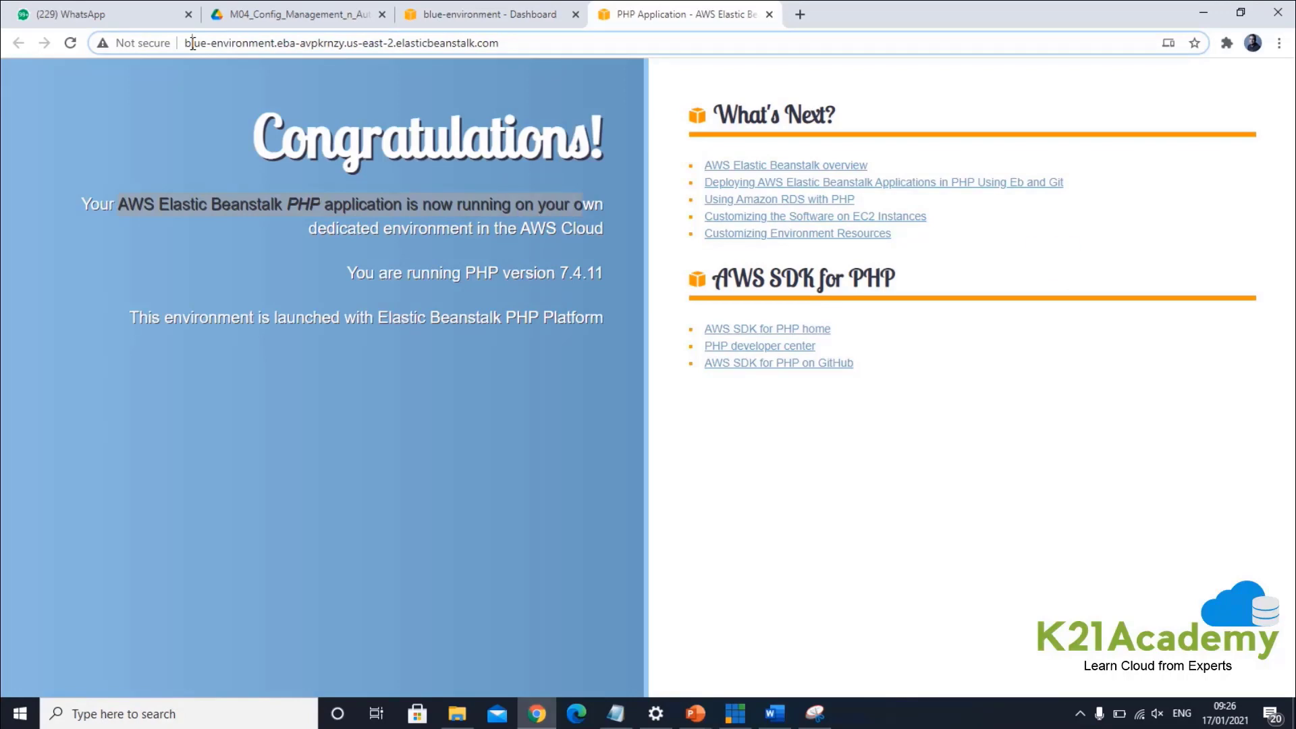
pyautogui.hotkey('ctrl', 'shift', 'Tab')
# Step: Switch to the lab guide in Word, read the start of section 4.3 and copy the php-v2.zip download link
pyautogui.click(774, 712)
pyautogui.scroll(-1, 719, 538)
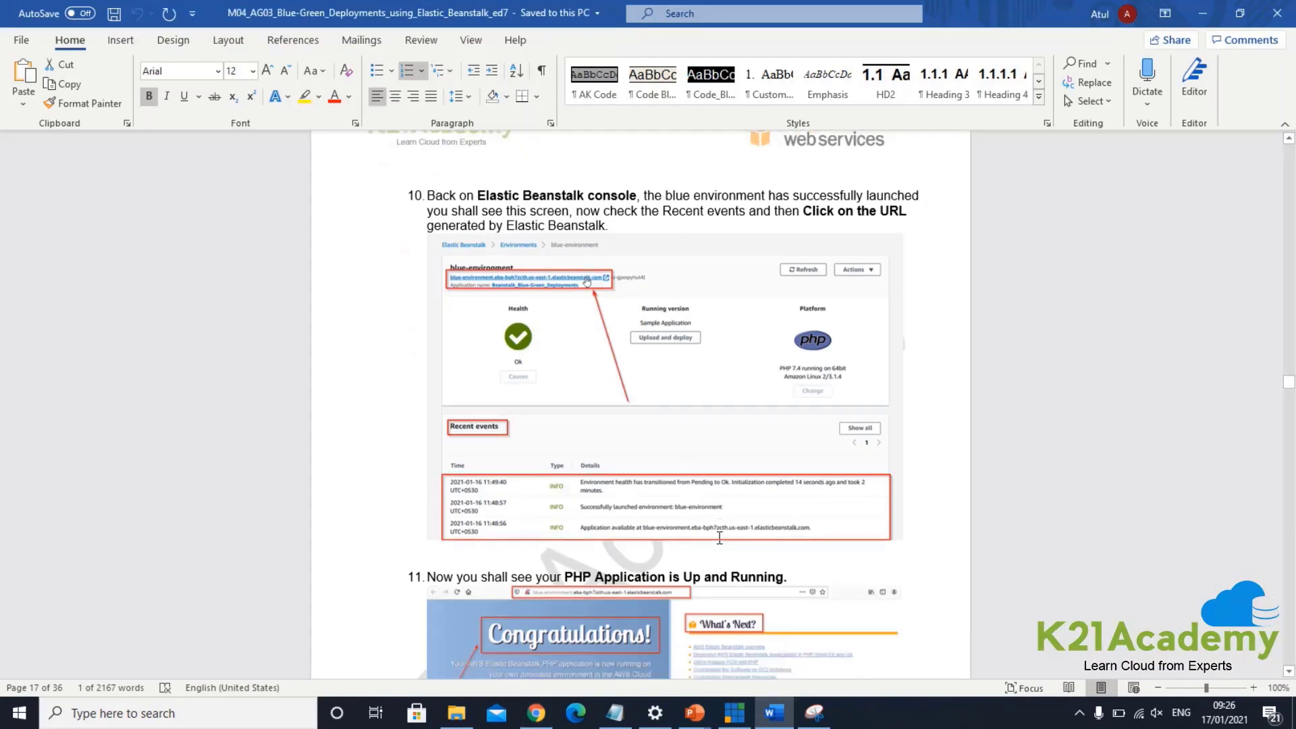
pyautogui.scroll(-10, 719, 538)
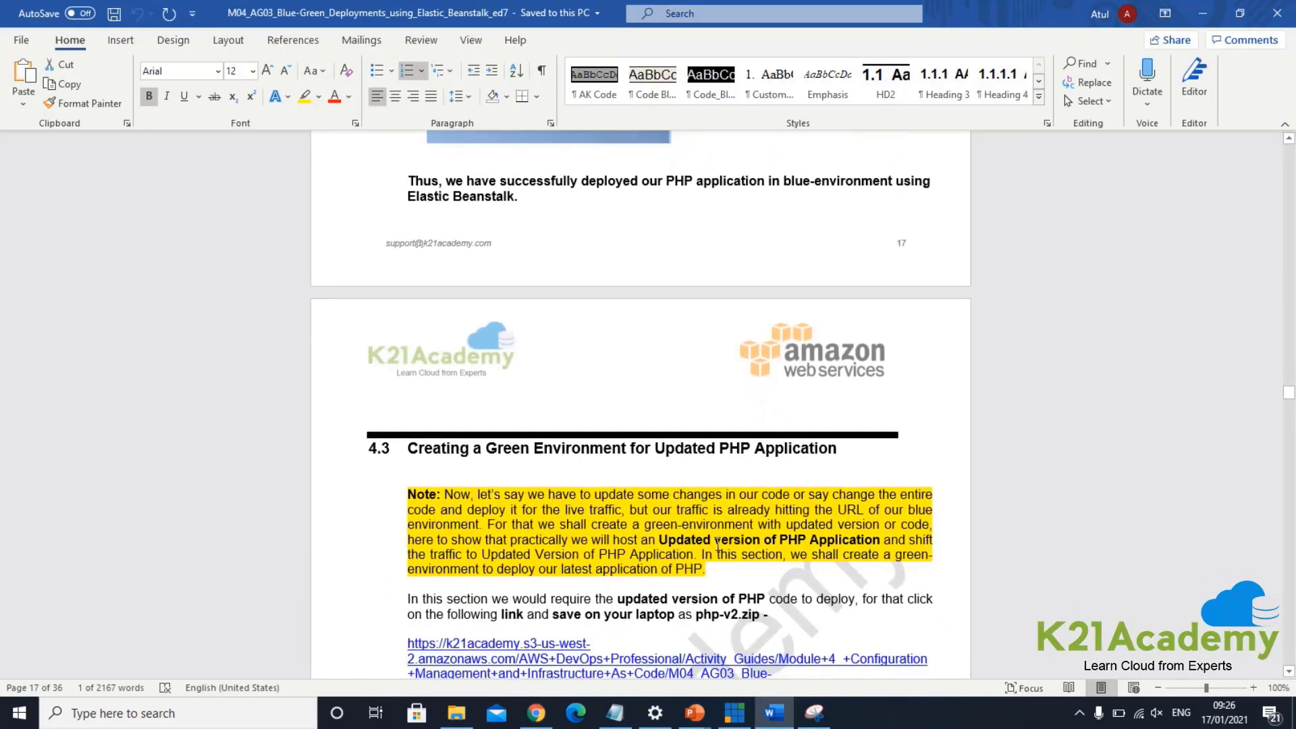
pyautogui.scroll(-1, 717, 544)
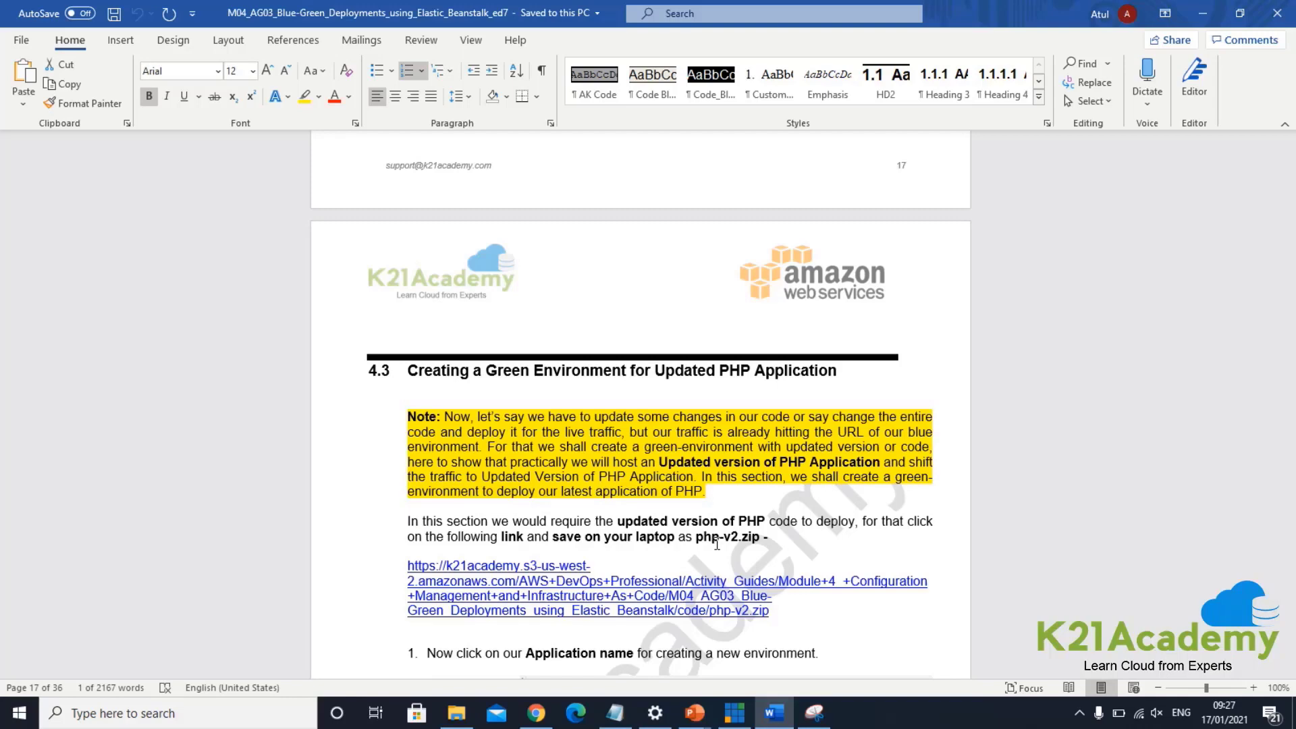
pyautogui.moveTo(697, 536); pyautogui.dragTo(763, 536)
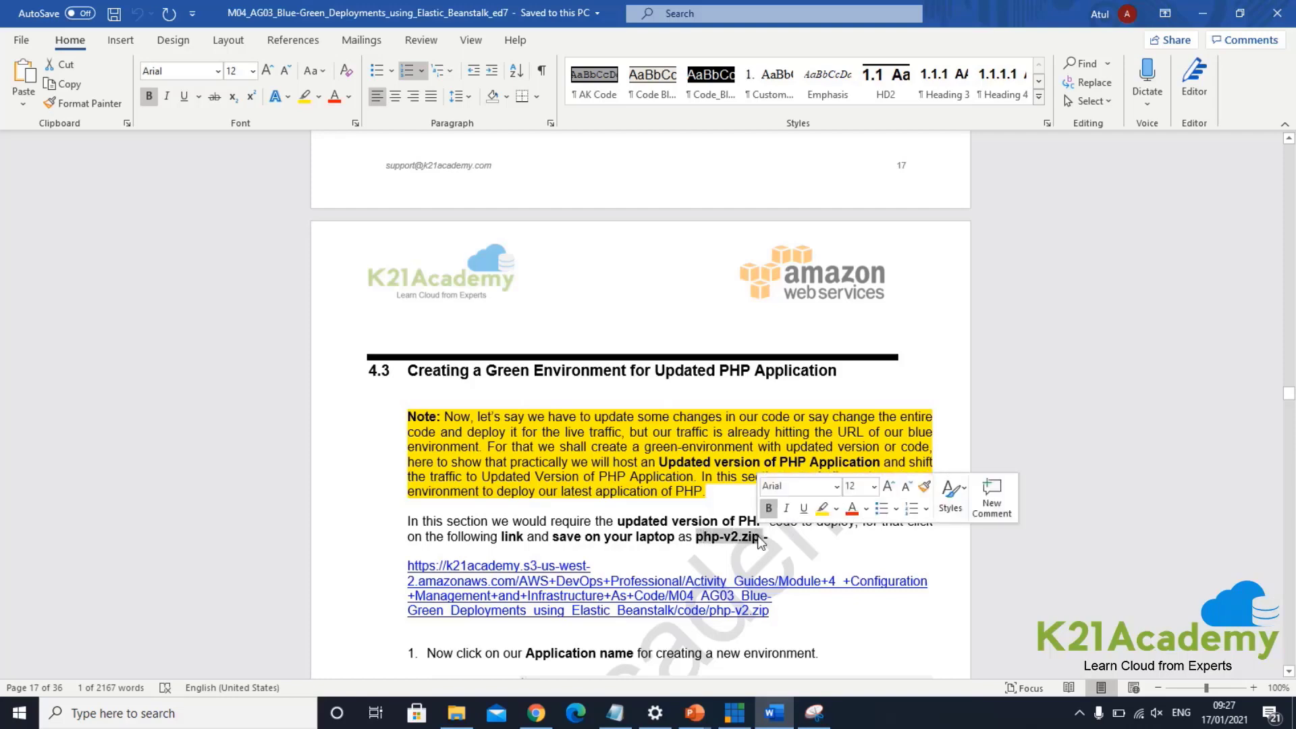
pyautogui.tripleClick(613, 595)
pyautogui.hotkey('ctrl', 'c')
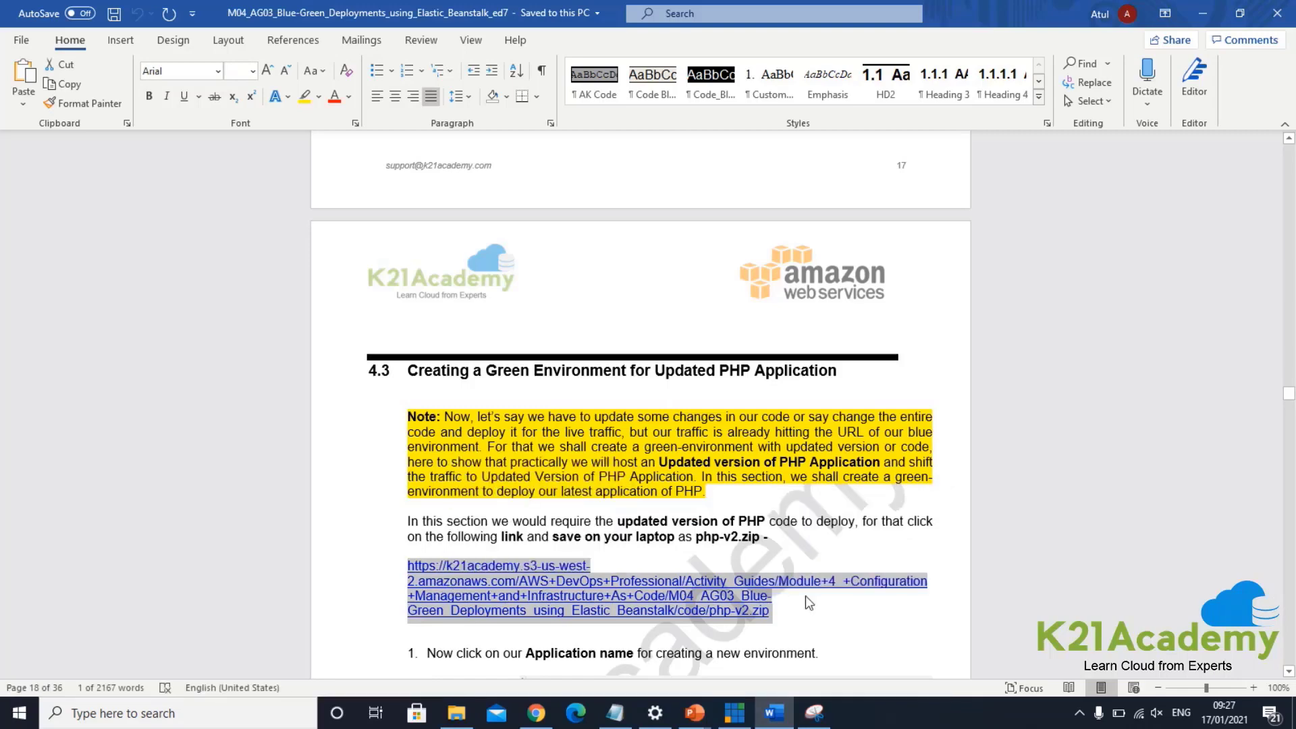
# Step: Switch to Chrome and open the copied php-v2.zip link in a new browser tab
pyautogui.click(527, 719)
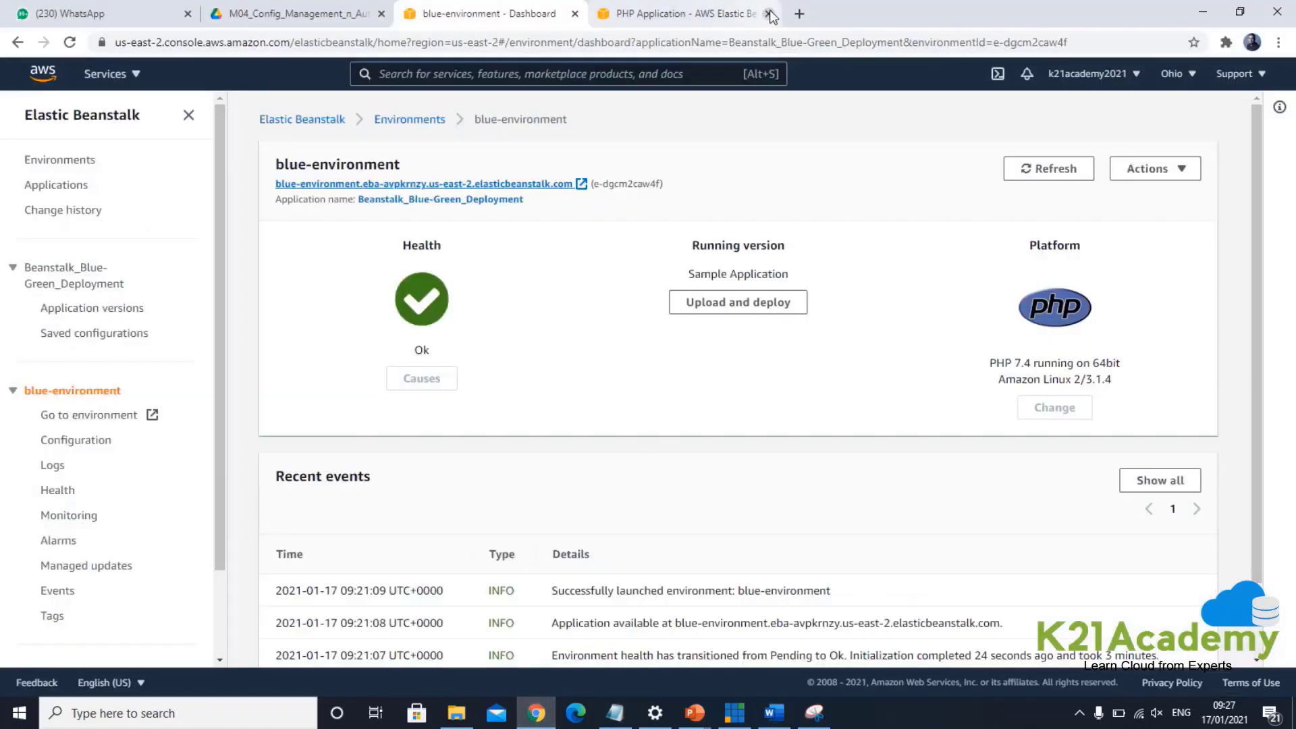
pyautogui.click(799, 14)
pyautogui.hotkey('ctrl', 'v')
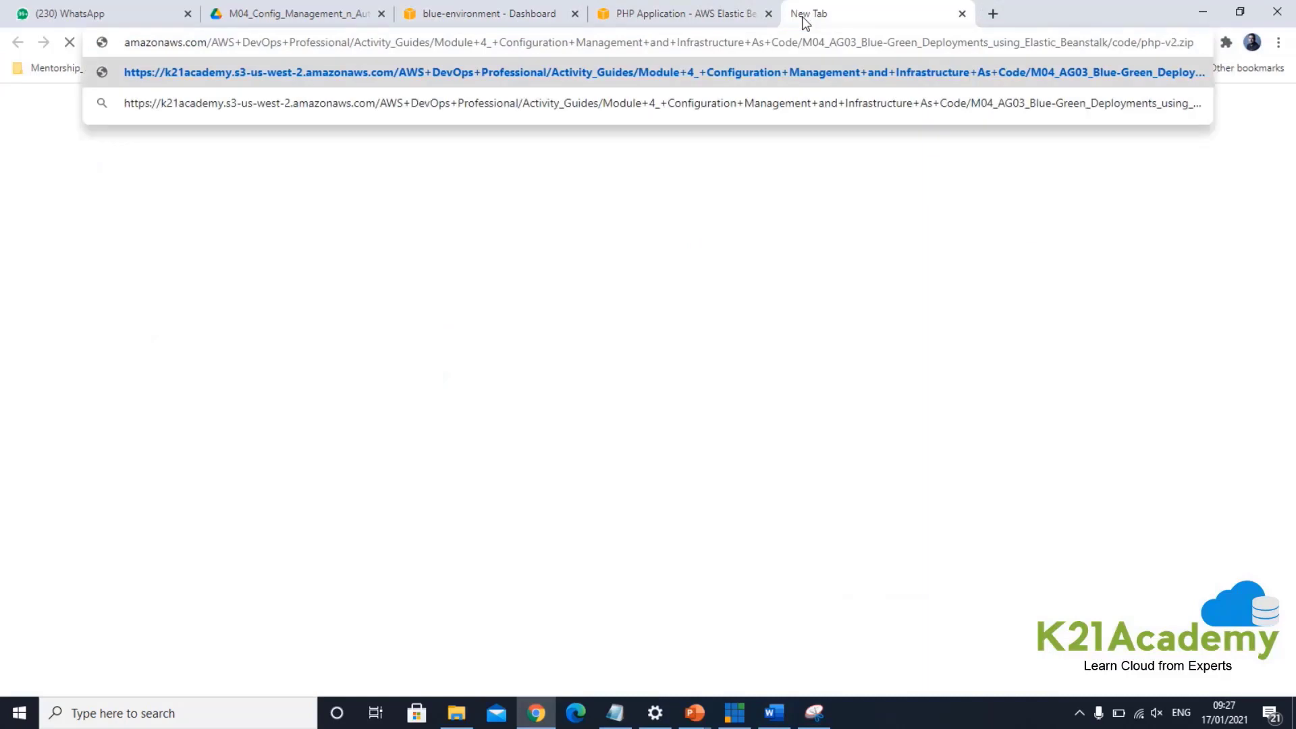
pyautogui.press('Return')
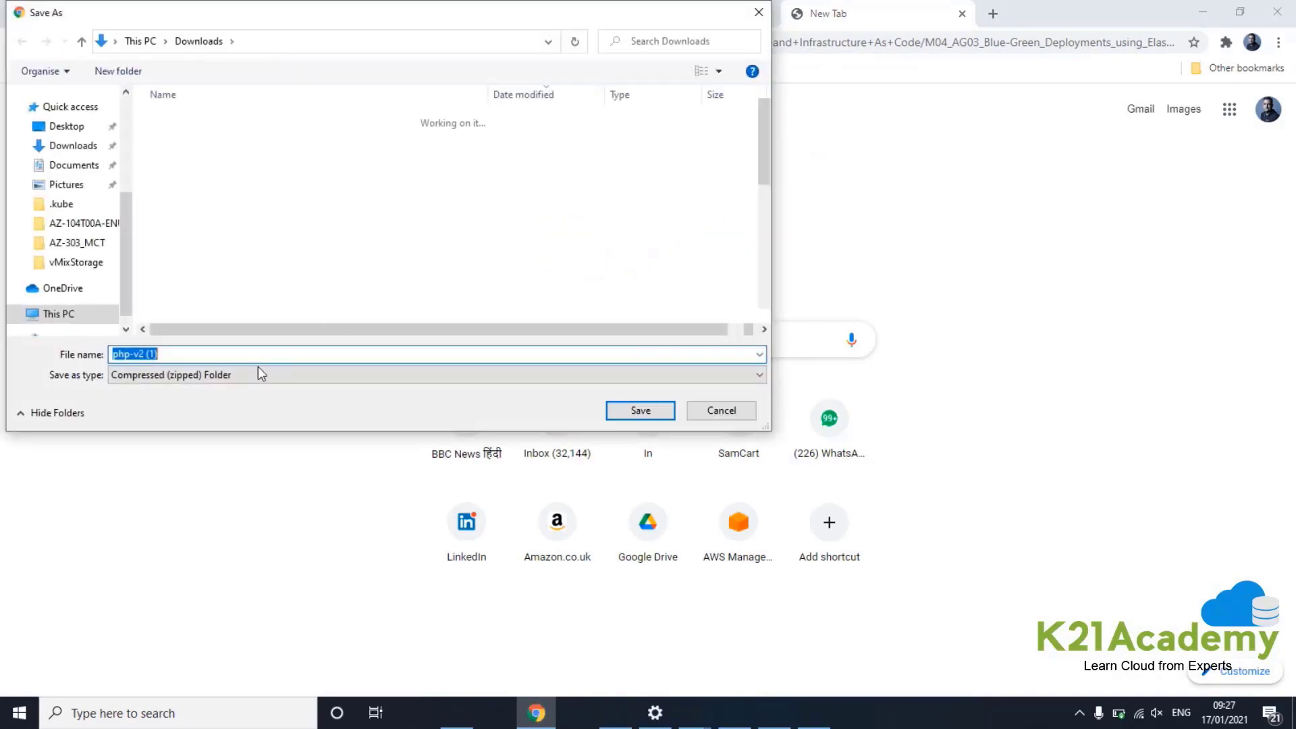
# Step: Save the download in the Downloads folder as php-v2, replacing the existing file
pyautogui.click(179, 352)
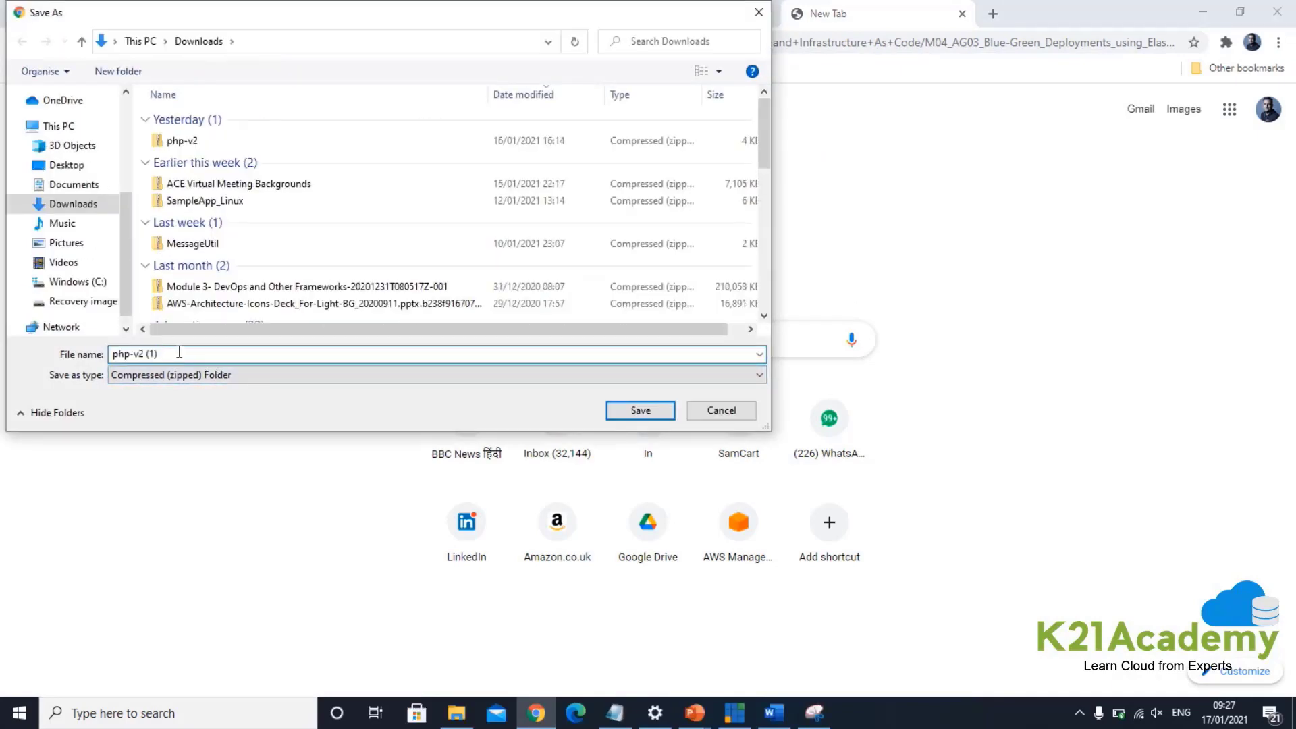
pyautogui.press('BackSpace')
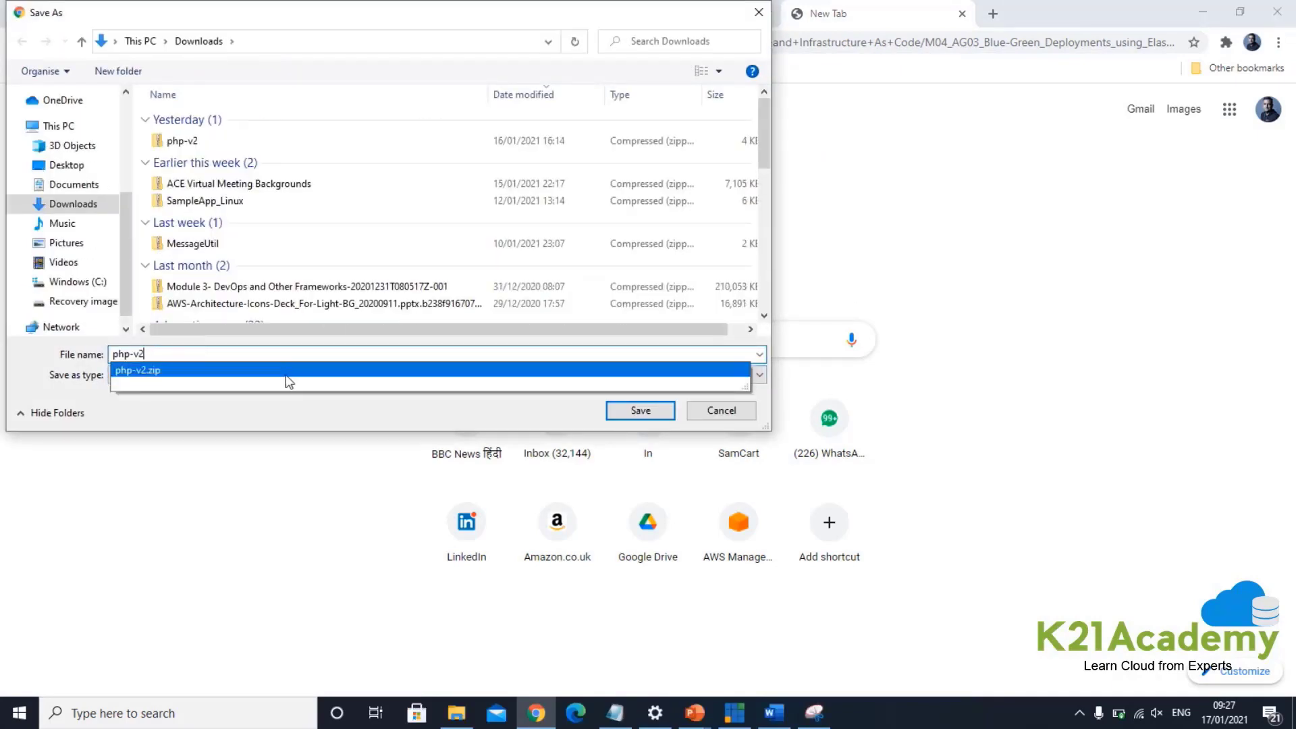
pyautogui.press('BackSpace')
pyautogui.click(526, 417)
pyautogui.click(640, 411)
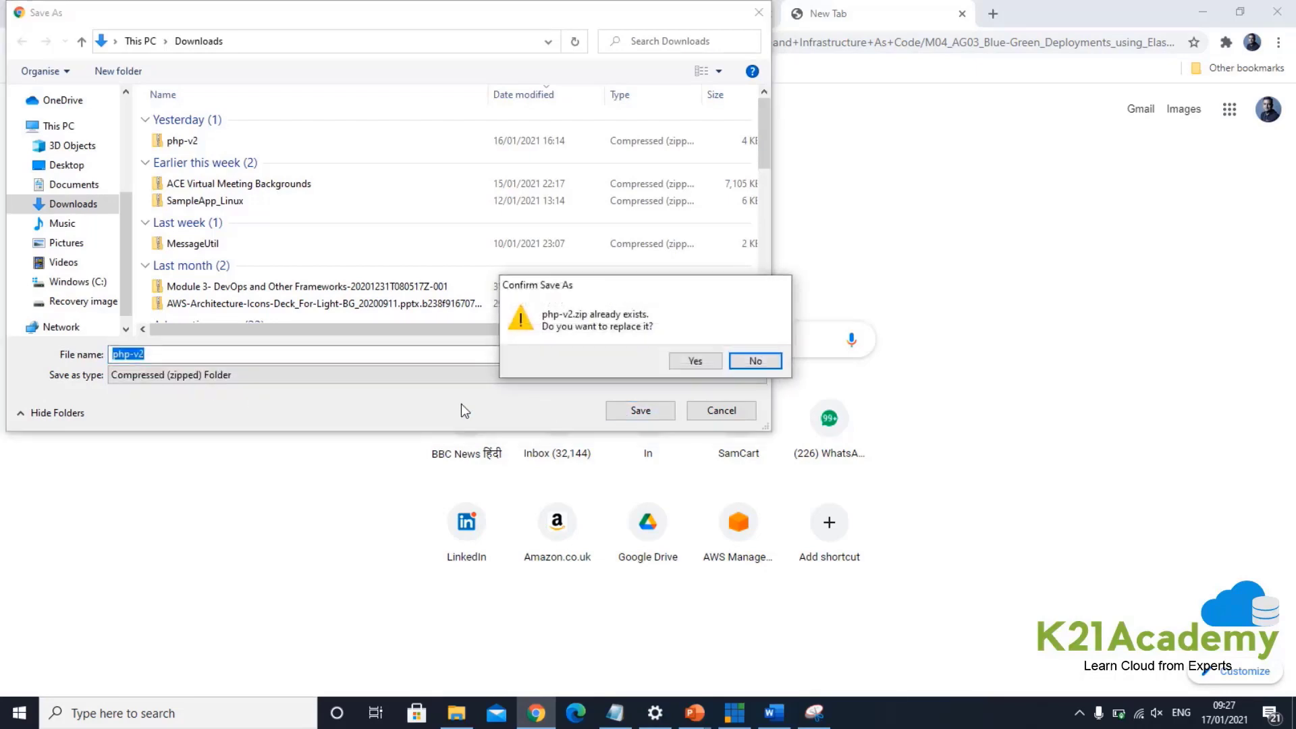
pyautogui.click(694, 362)
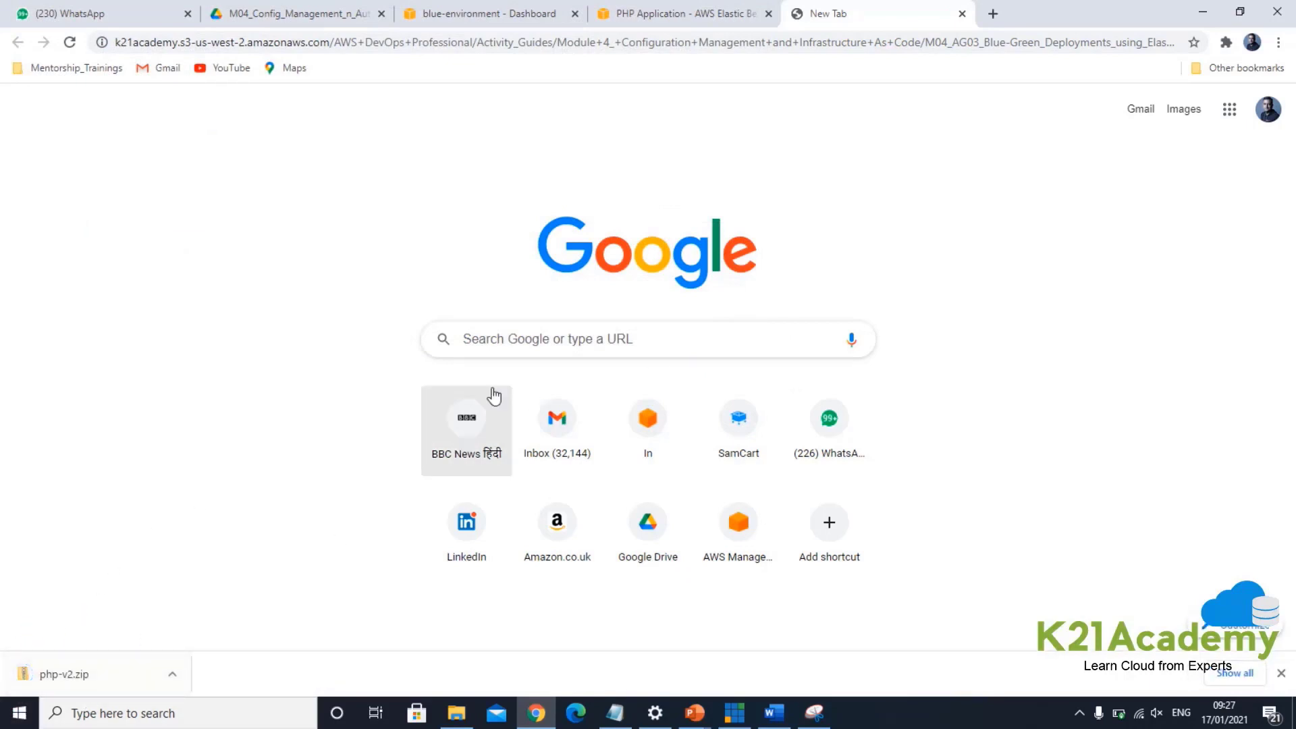
# Step: Review the text of the blue environment's PHP application page again and go back to the blue-environment dashboard
pyautogui.click(664, 18)
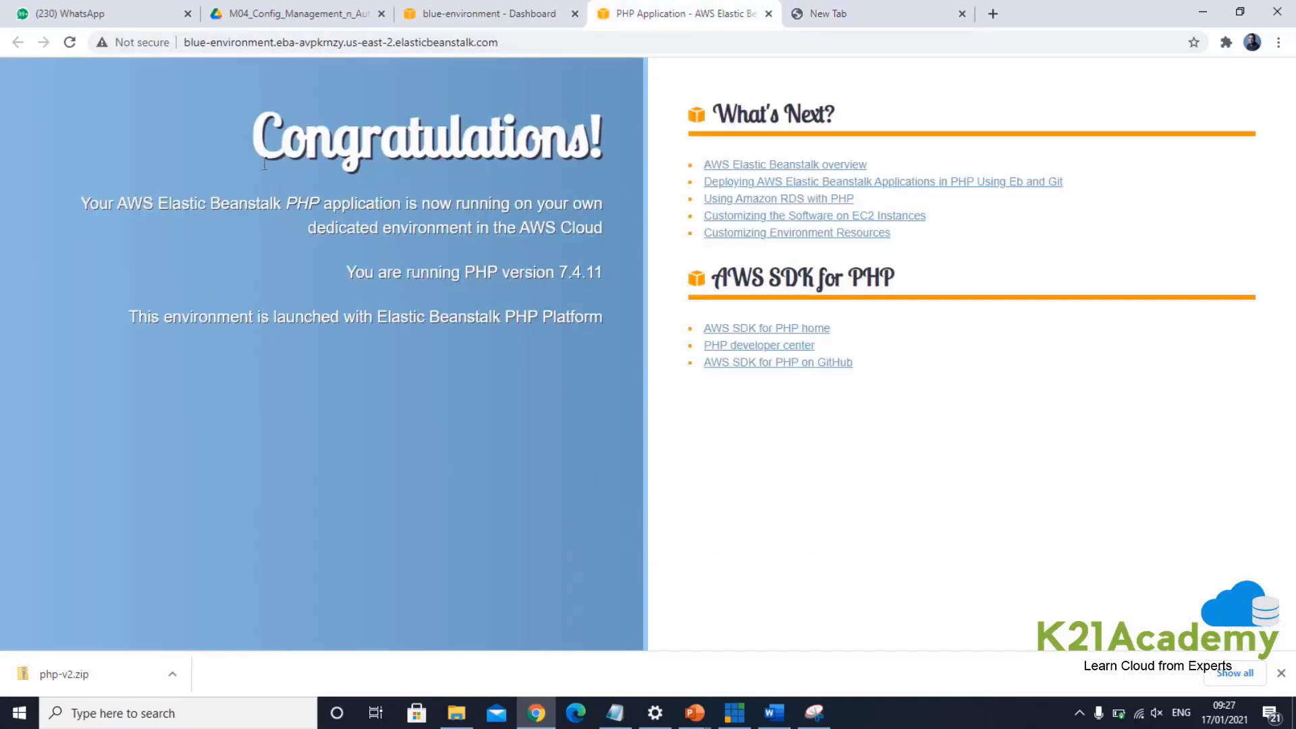
pyautogui.moveTo(279, 135); pyautogui.dragTo(591, 135)
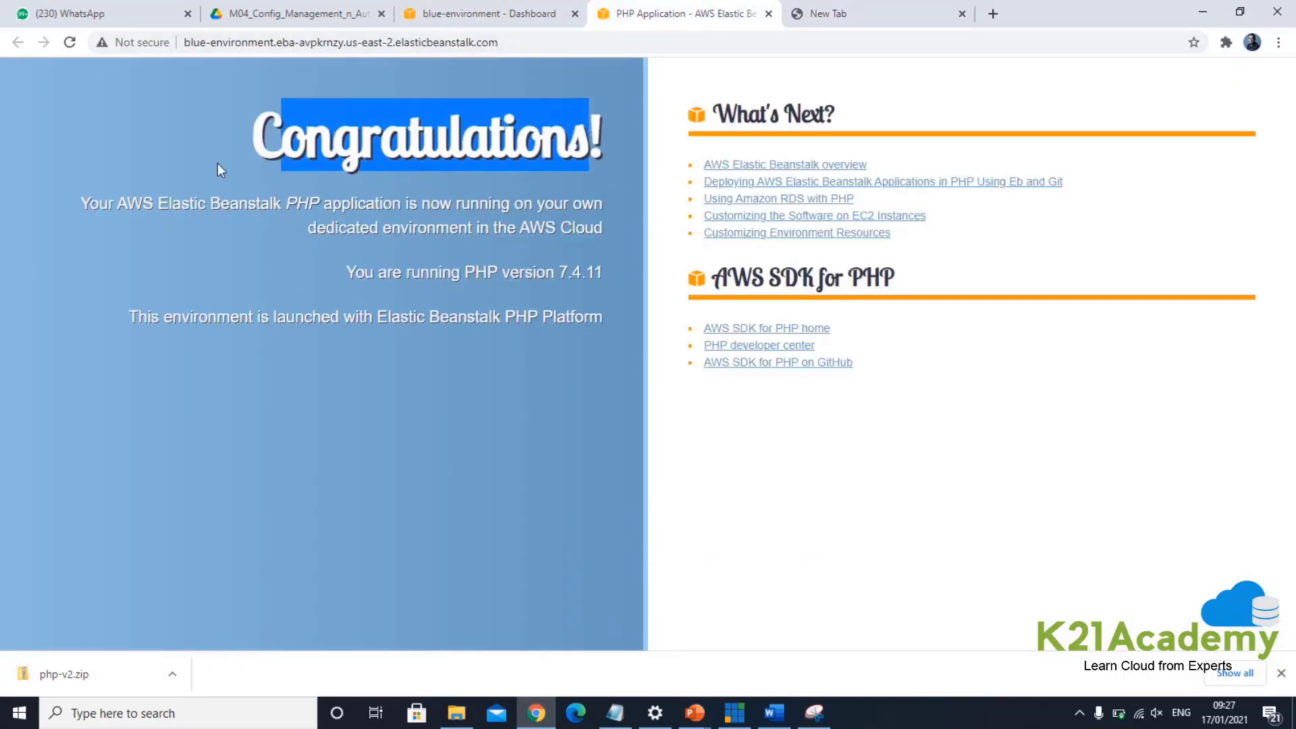
pyautogui.moveTo(122, 202); pyautogui.dragTo(485, 203)
pyautogui.moveTo(280, 135); pyautogui.dragTo(490, 135)
pyautogui.click(466, 13)
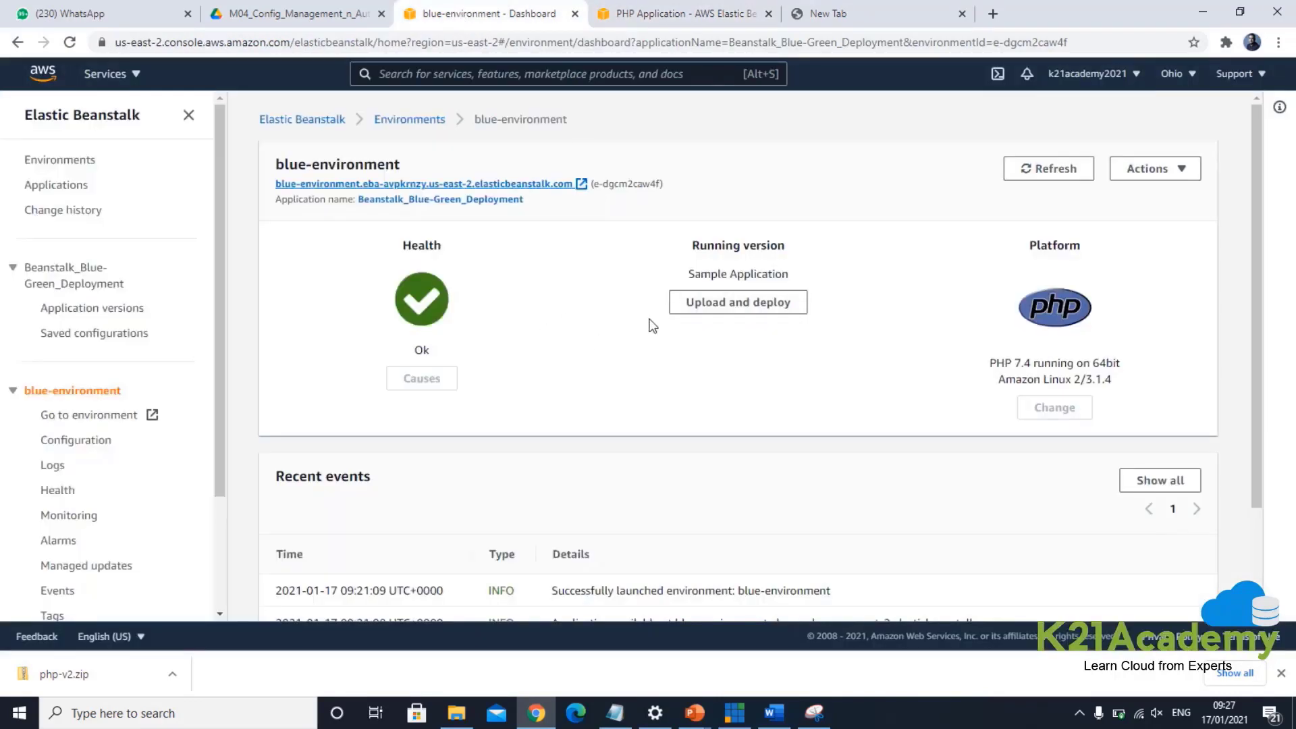
# Step: Read step 1 of section 4.3 in the Word lab guide and return to Chrome
pyautogui.click(771, 710)
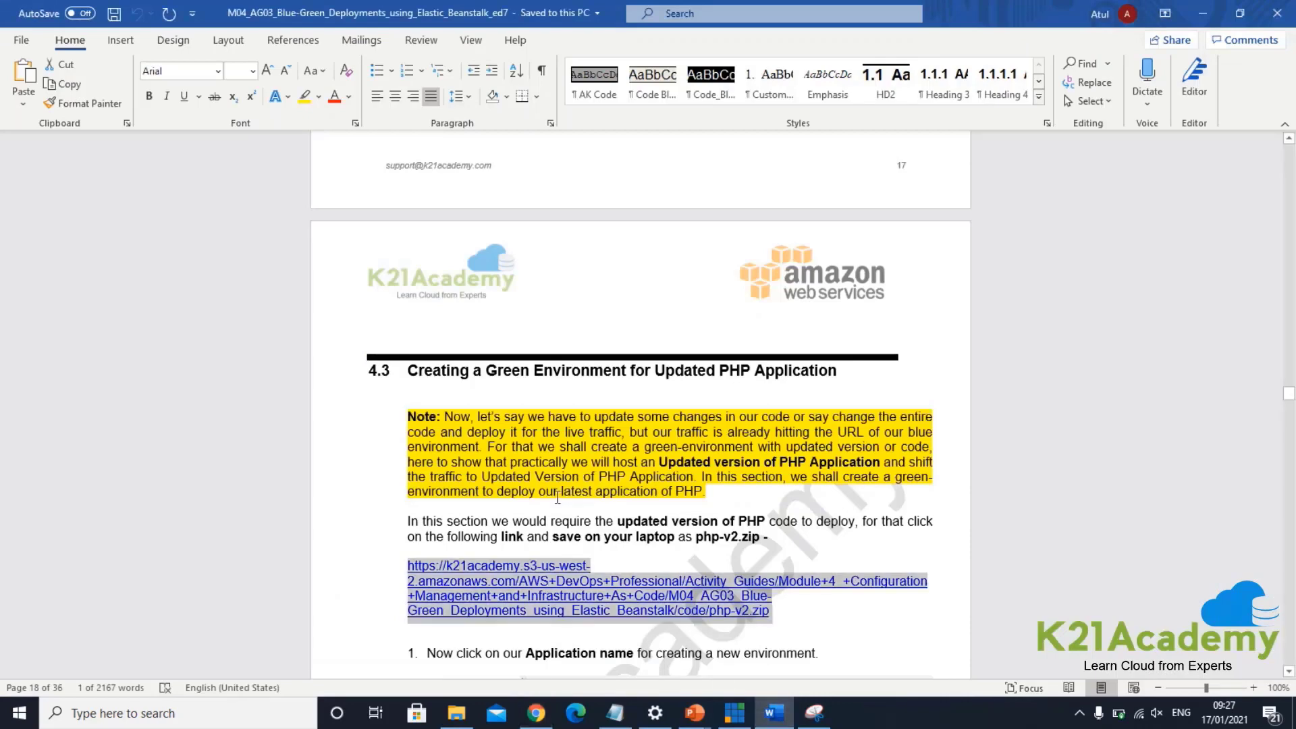
pyautogui.scroll(-5, 543, 351)
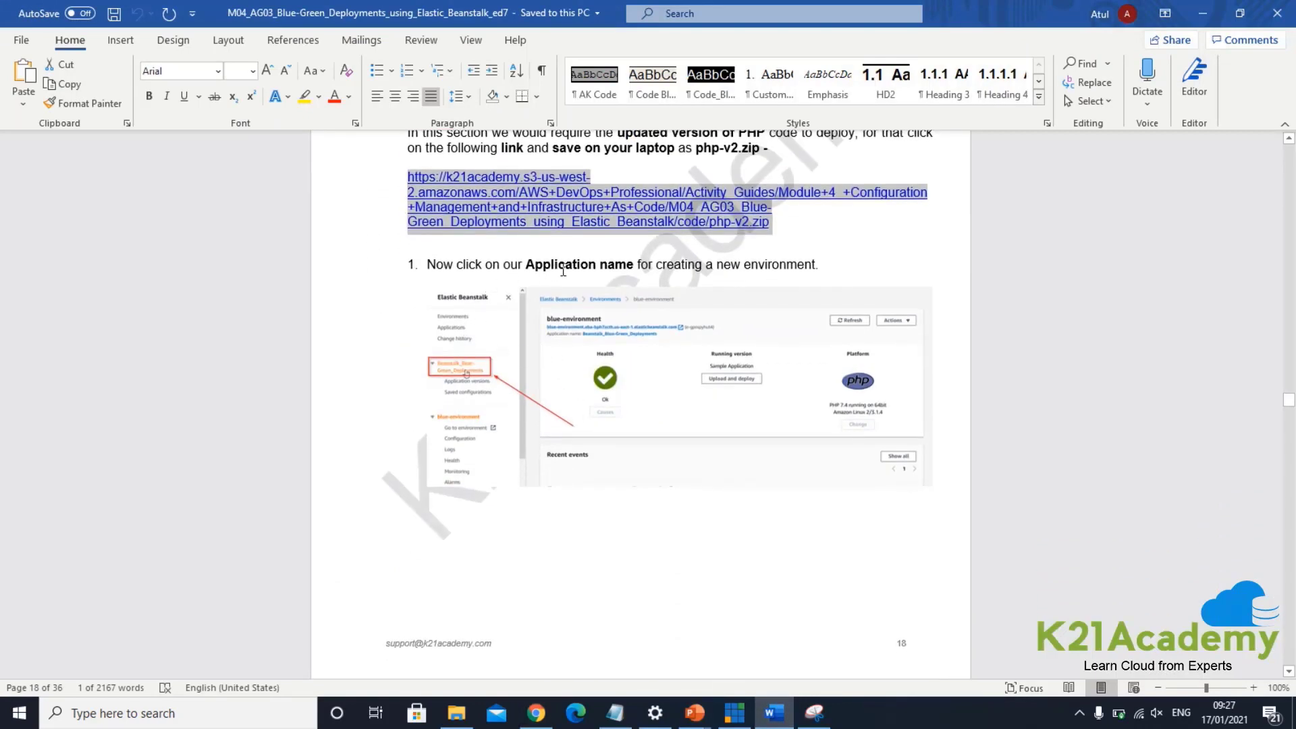
pyautogui.hotkey('alt', 'Tab')
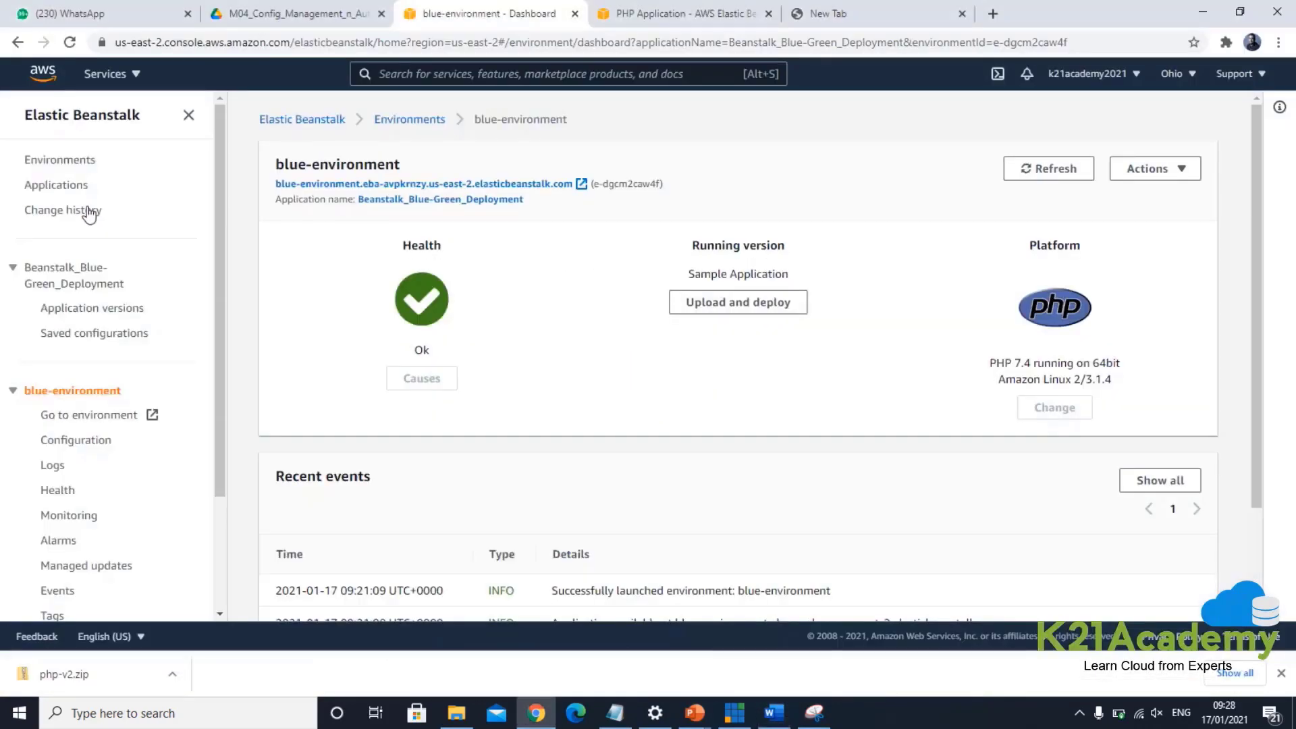
# Step: Open the Beanstalk_Blue-Green_Deployment application and start creating a new environment with the Web server environment tier
pyautogui.click(59, 190)
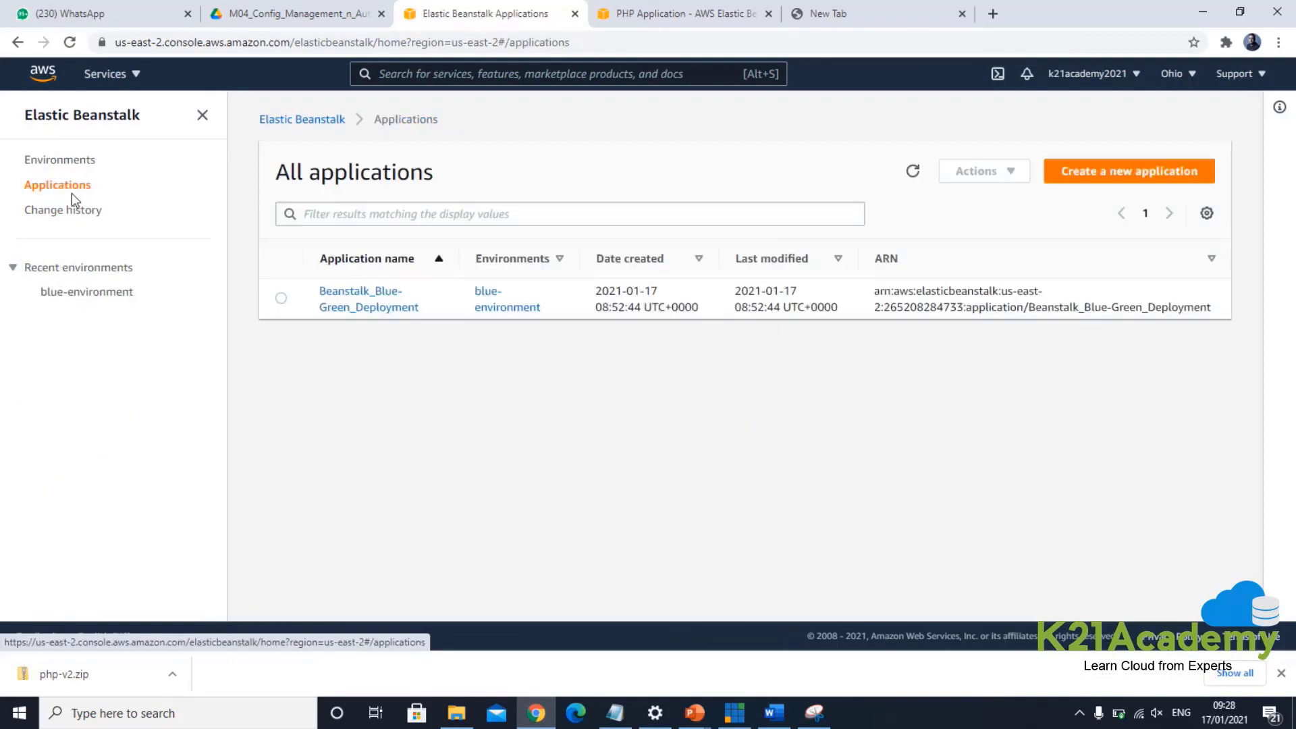
pyautogui.click(375, 308)
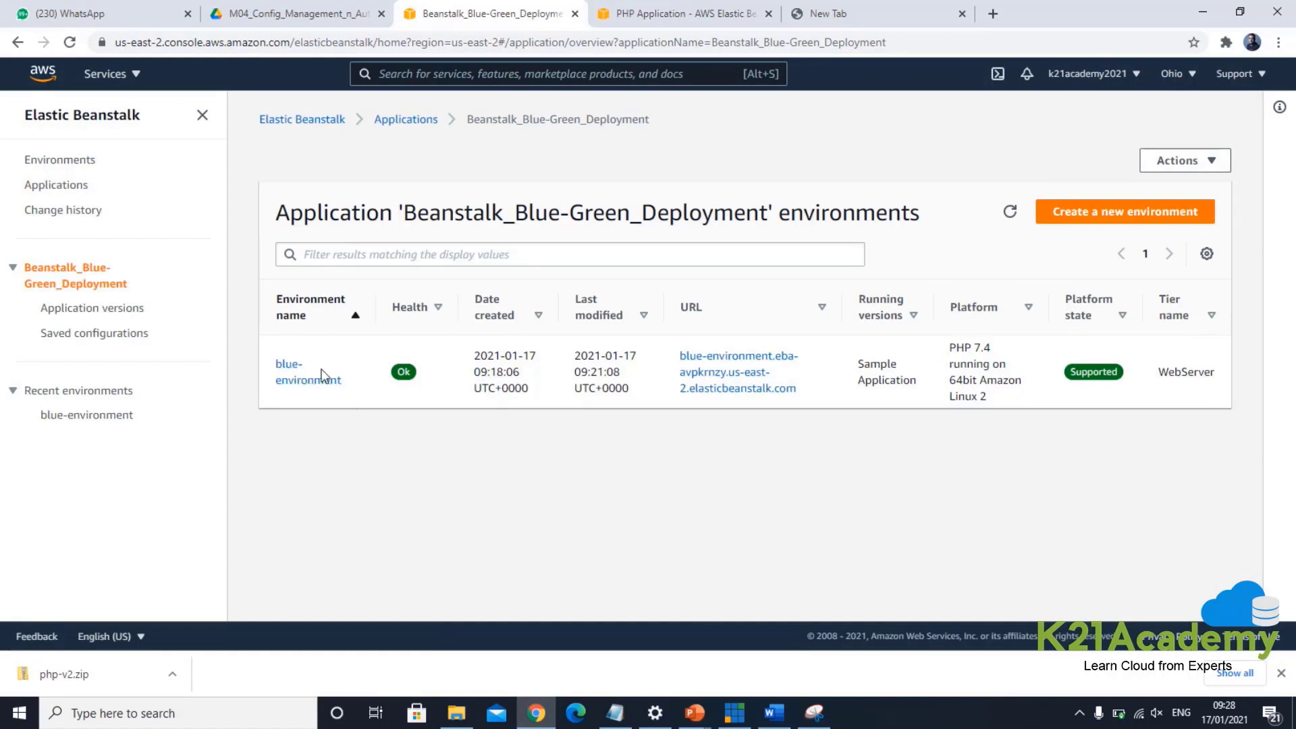
pyautogui.click(1104, 215)
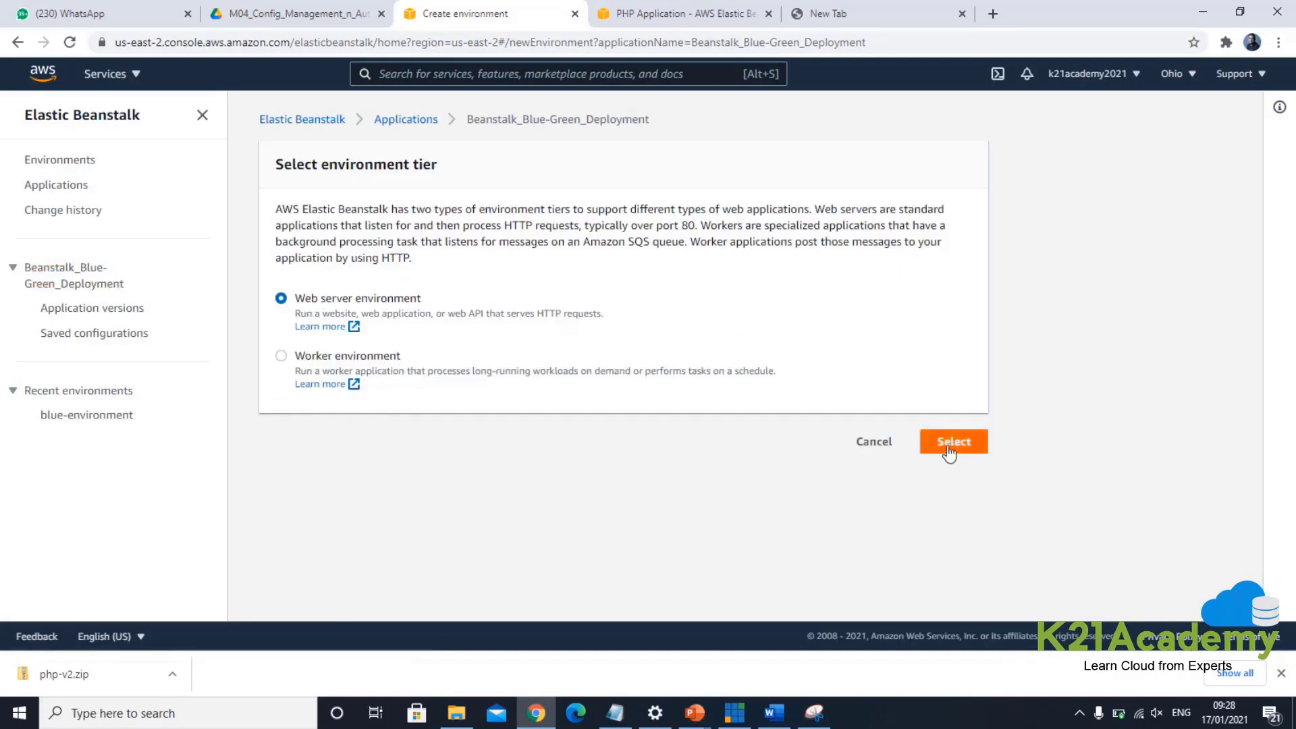
pyautogui.click(923, 445)
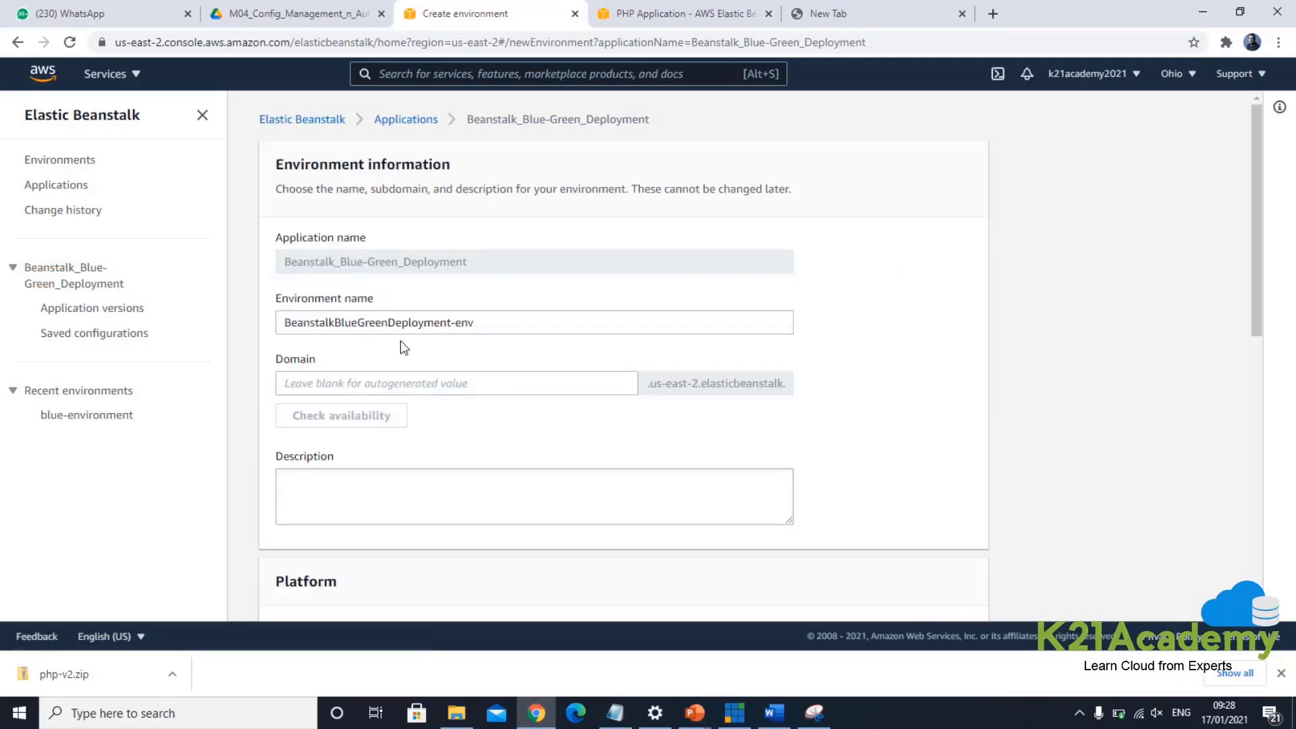
# Step: Copy the name green-environment from step 4 of the Word lab guide and set it as the environment name in Chrome
pyautogui.click(774, 712)
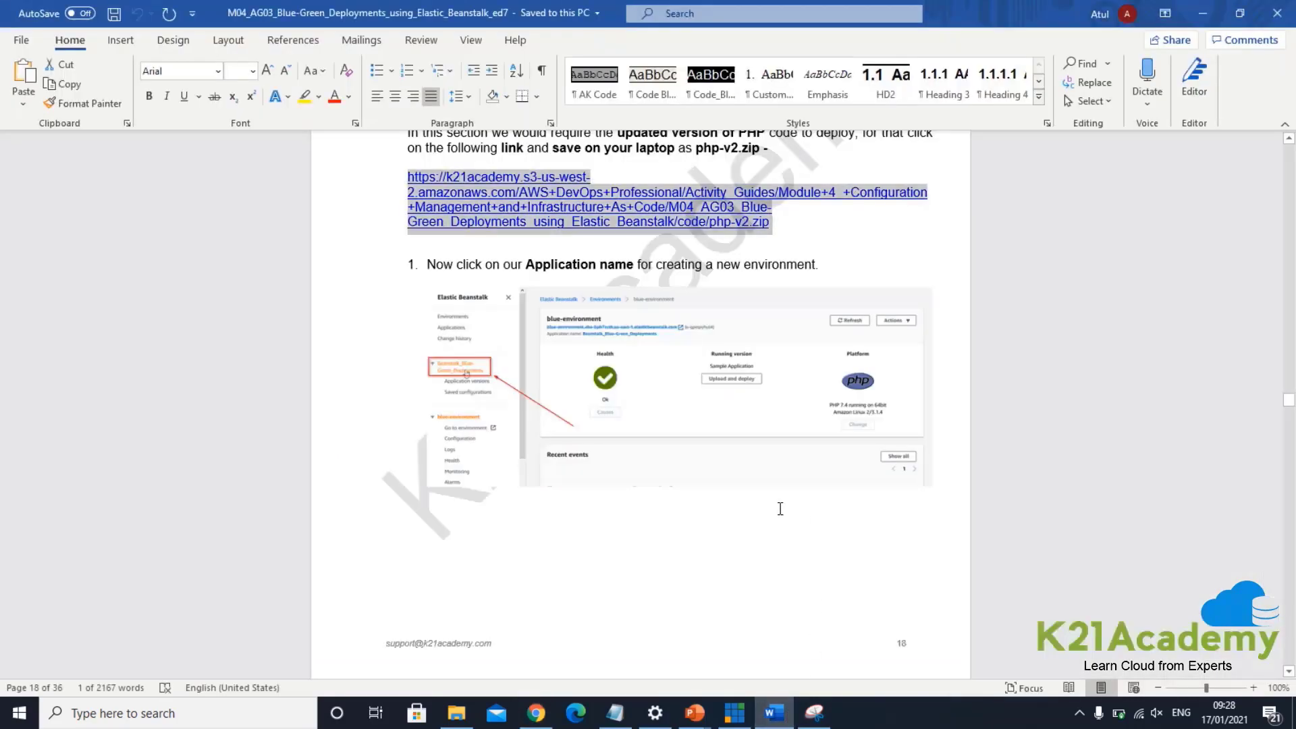
pyautogui.scroll(-10, 776, 509)
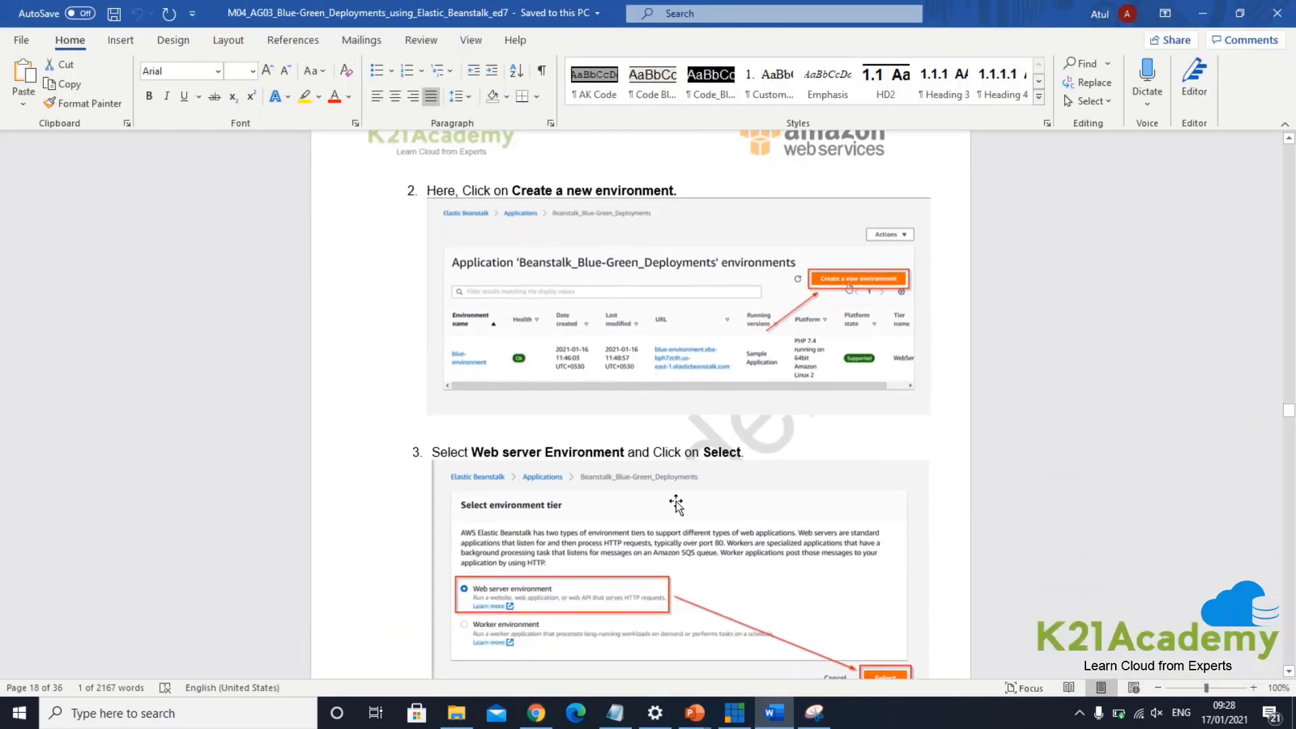
pyautogui.scroll(-10, 676, 503)
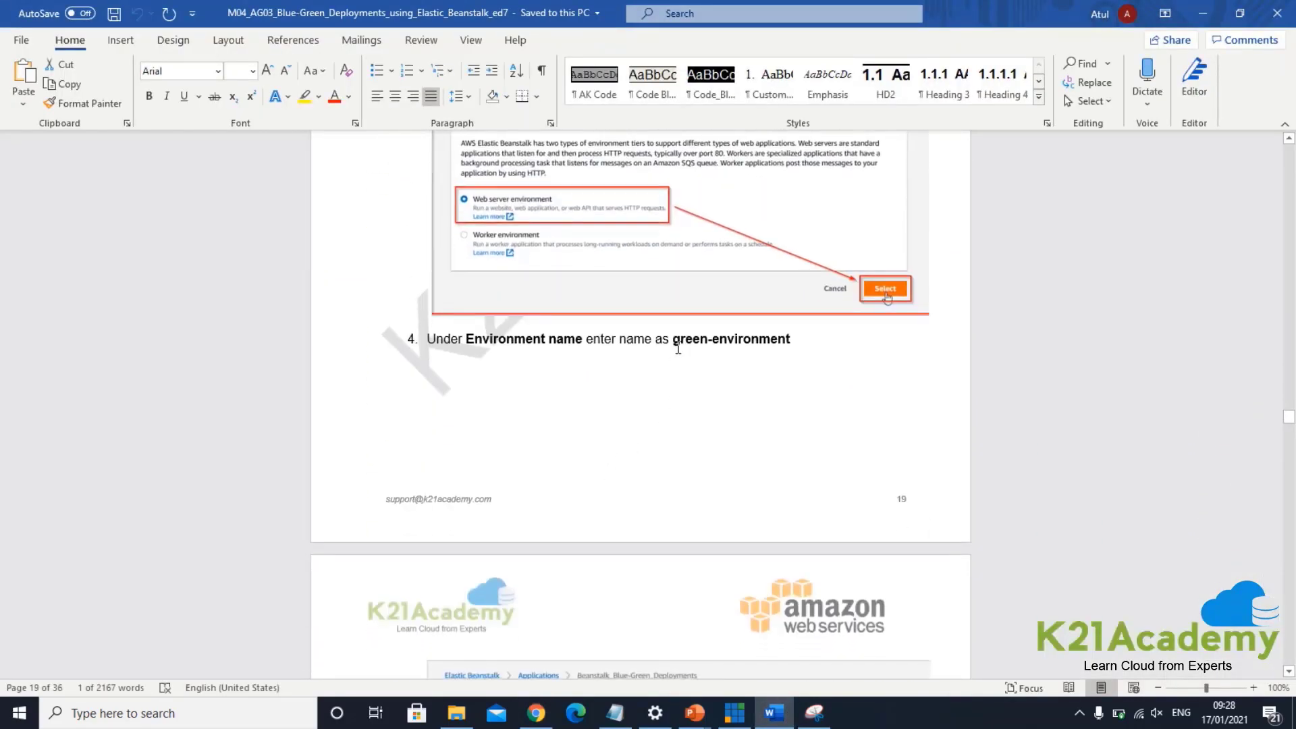
pyautogui.moveTo(677, 337); pyautogui.dragTo(788, 339)
pyautogui.hotkey('ctrl', 'c')
pyautogui.hotkey('alt', 'Tab')
pyautogui.hotkey('ctrl', 'v')
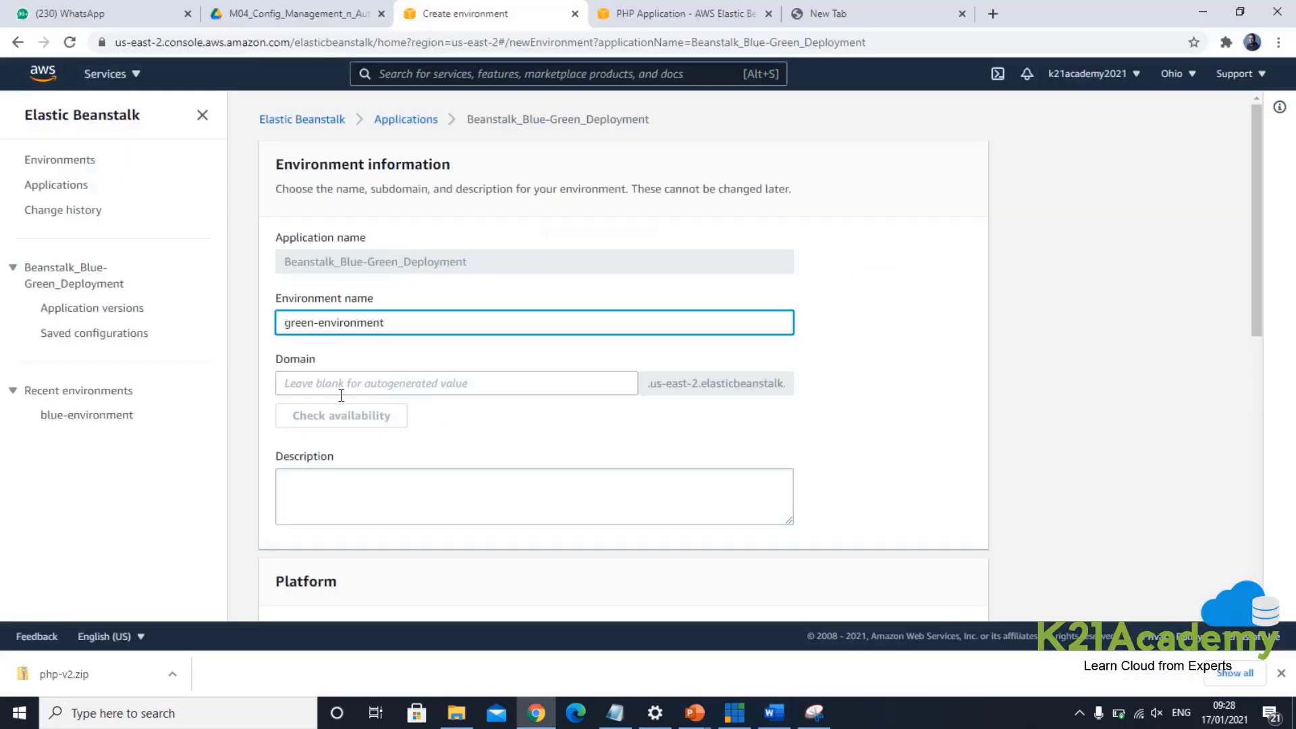
# Step: Choose PHP as the managed platform for the new environment
pyautogui.scroll(-6, 424, 428)
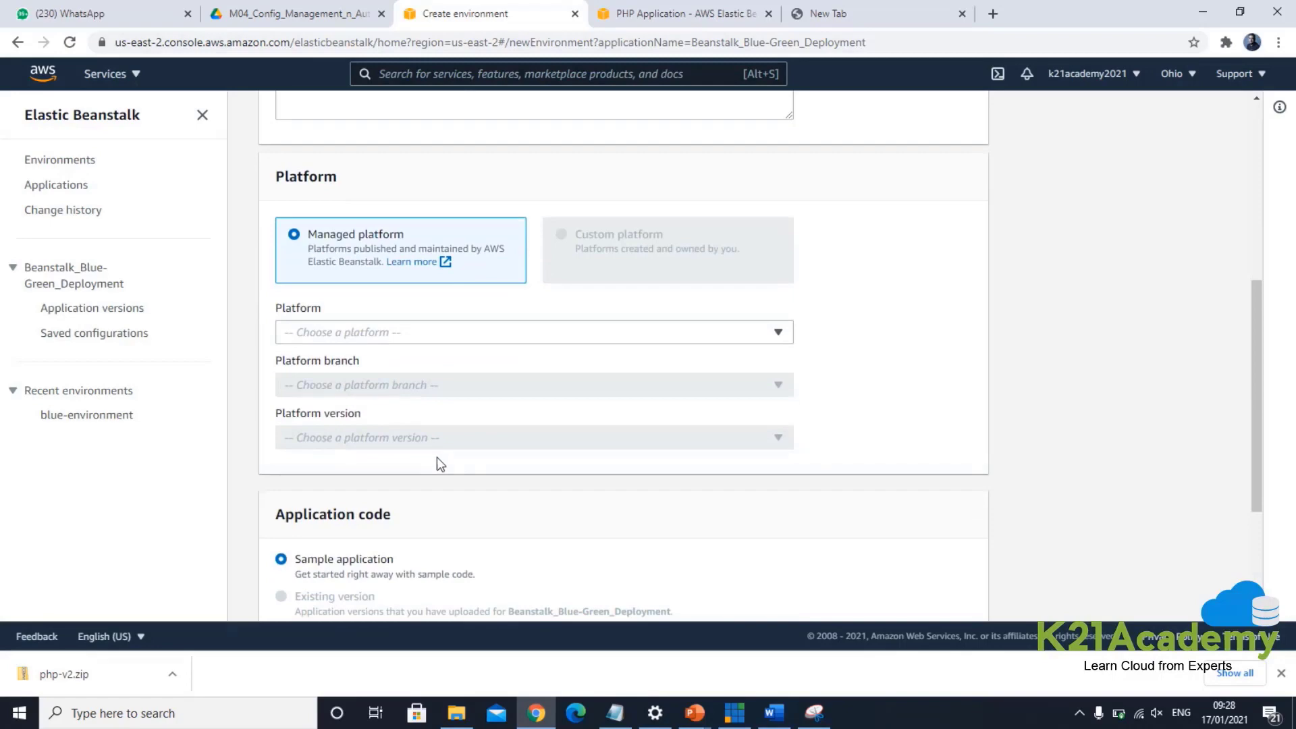
pyautogui.scroll(-1, 436, 456)
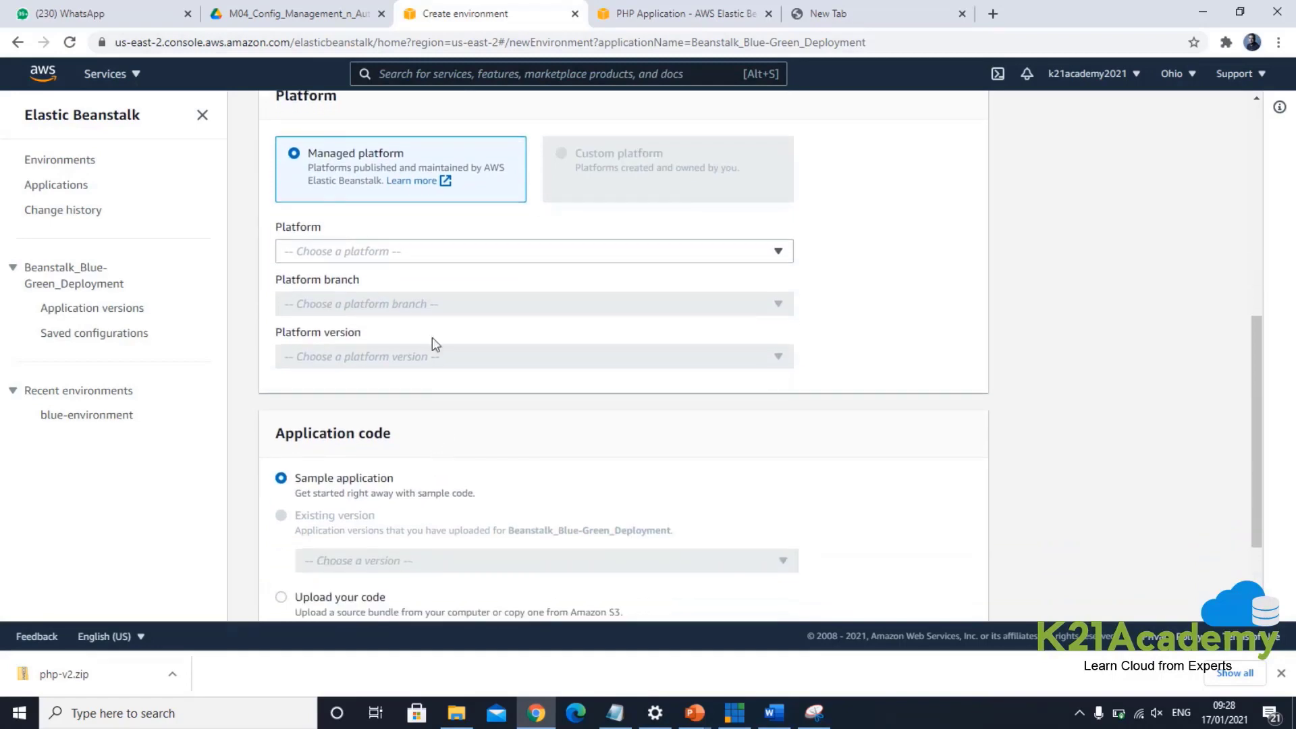
pyautogui.click(450, 255)
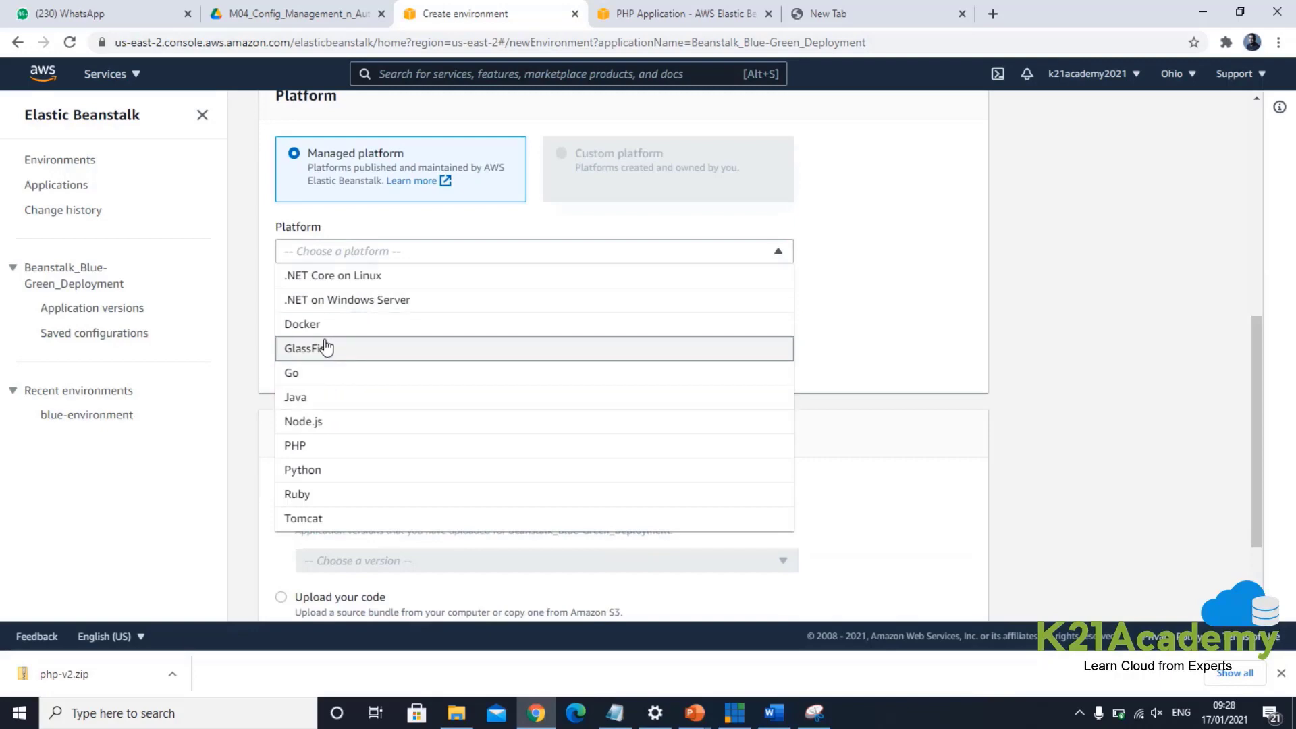
pyautogui.click(314, 470)
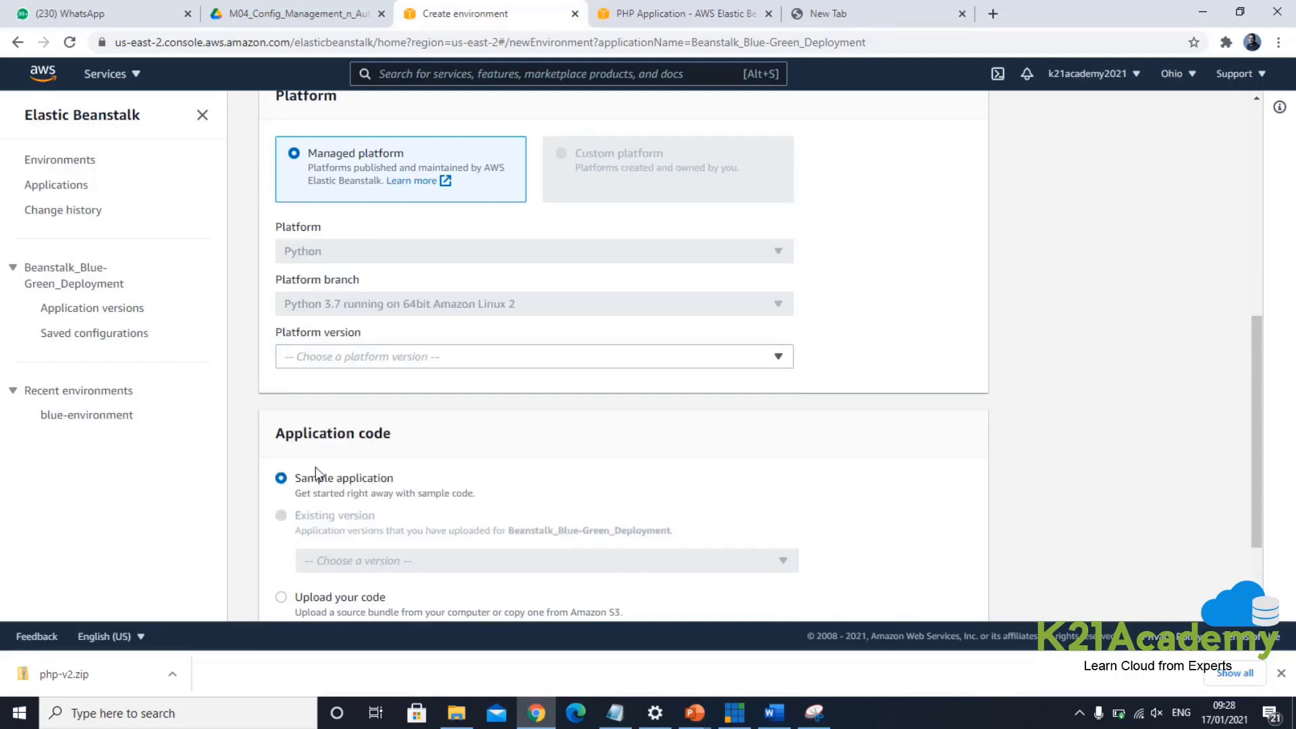
pyautogui.click(351, 254)
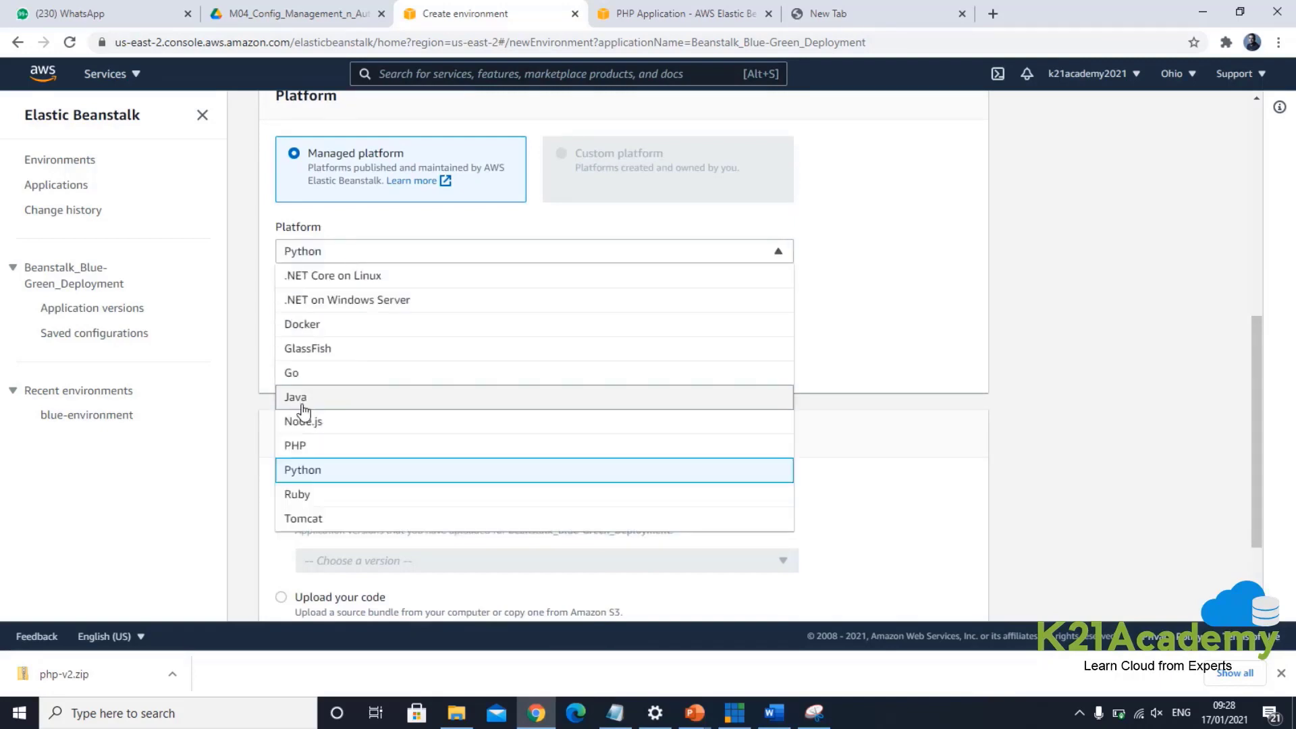
pyautogui.click(311, 448)
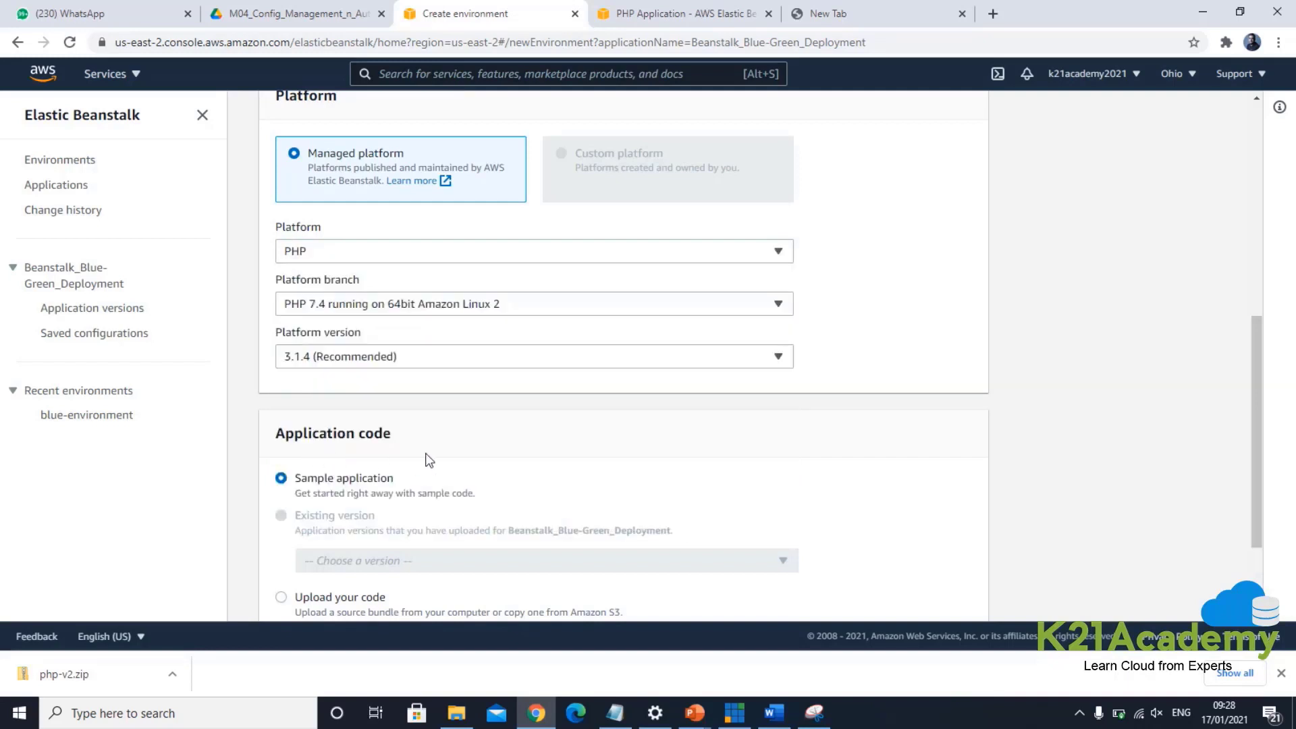
# Step: Upload the local file php-v2 from Downloads as the application code and create the environment
pyautogui.scroll(-2, 445, 467)
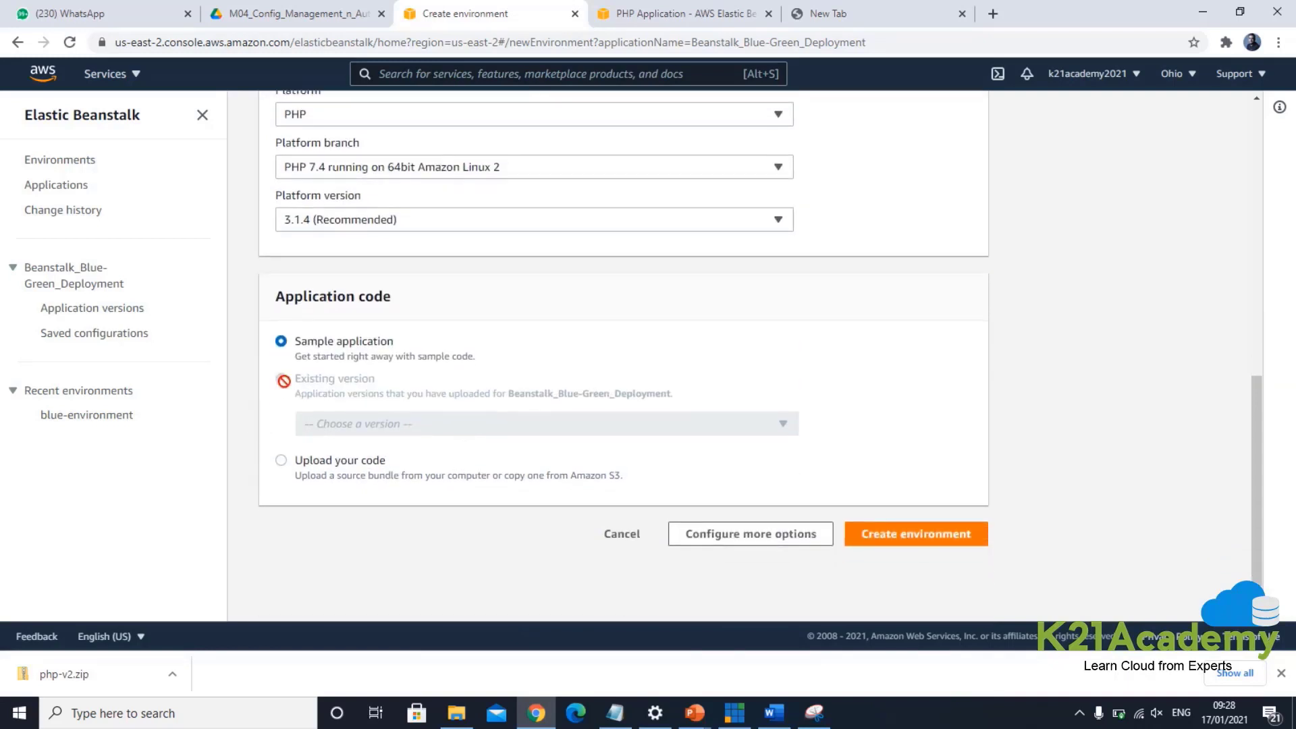
pyautogui.click(286, 464)
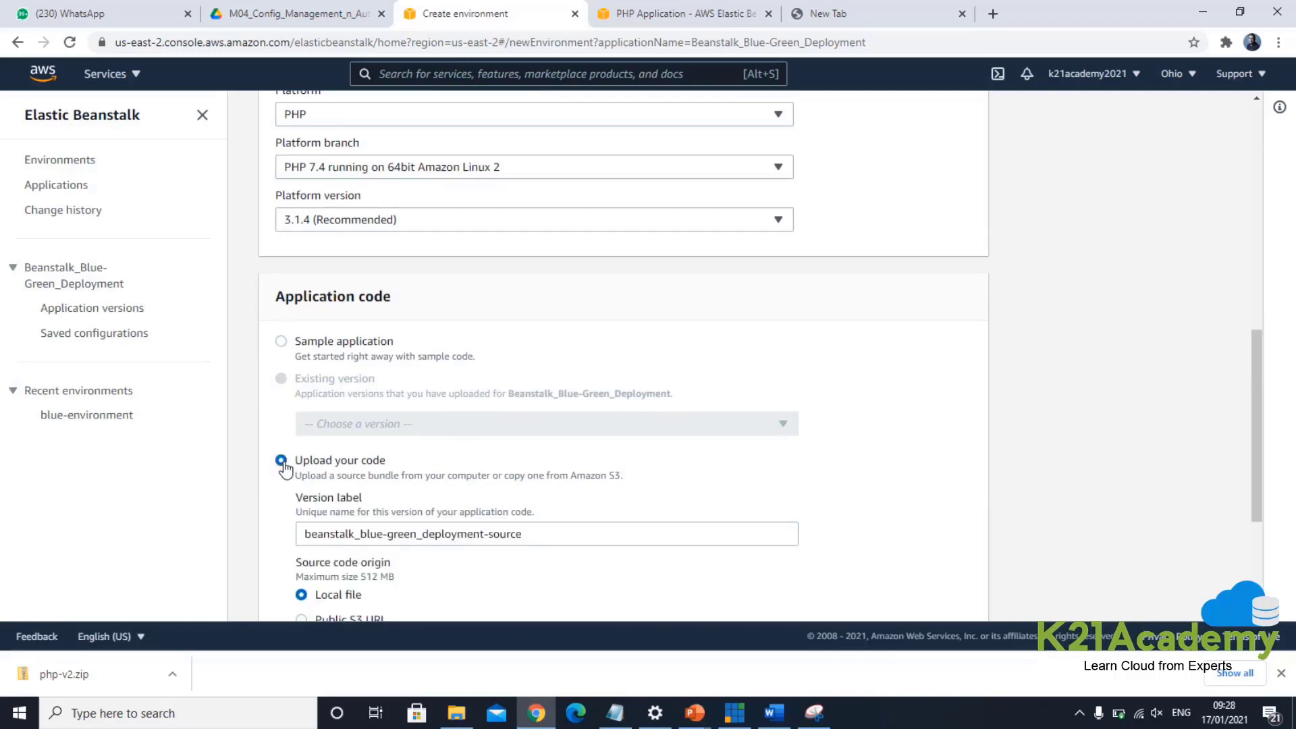
pyautogui.scroll(-1, 489, 534)
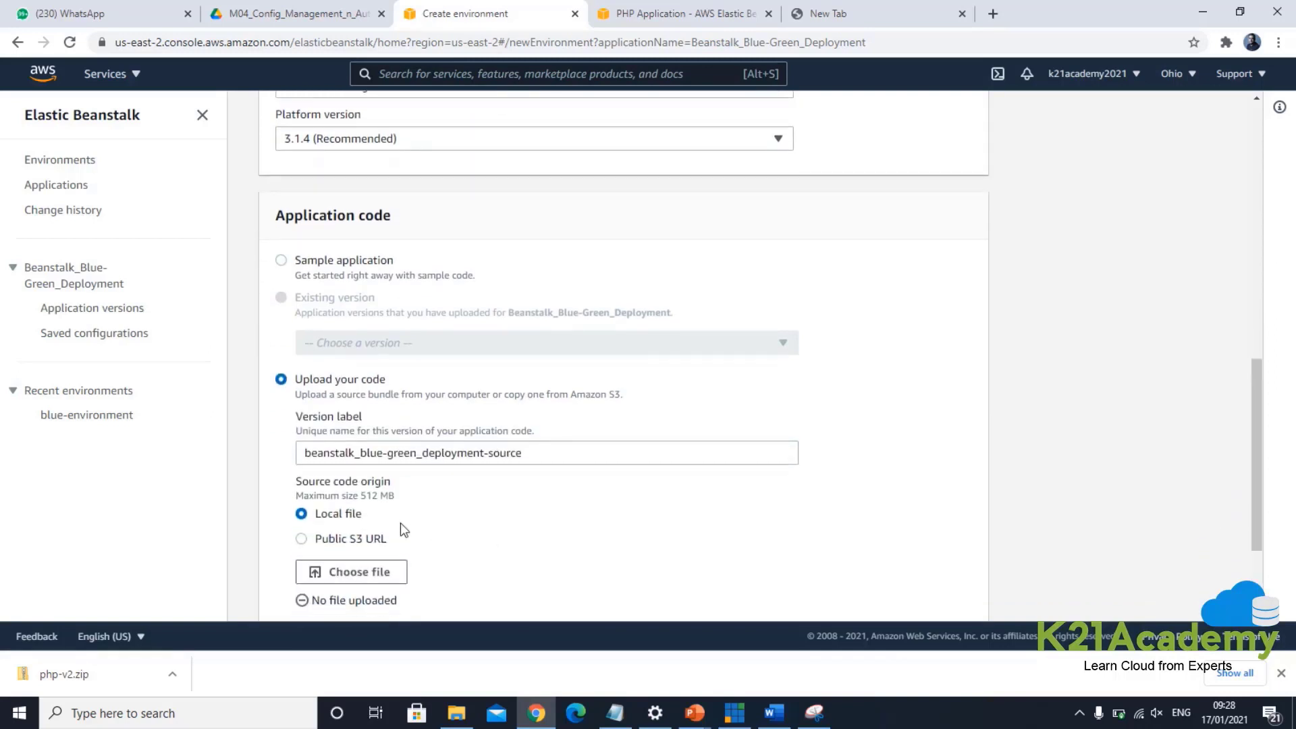
pyautogui.scroll(-1, 342, 520)
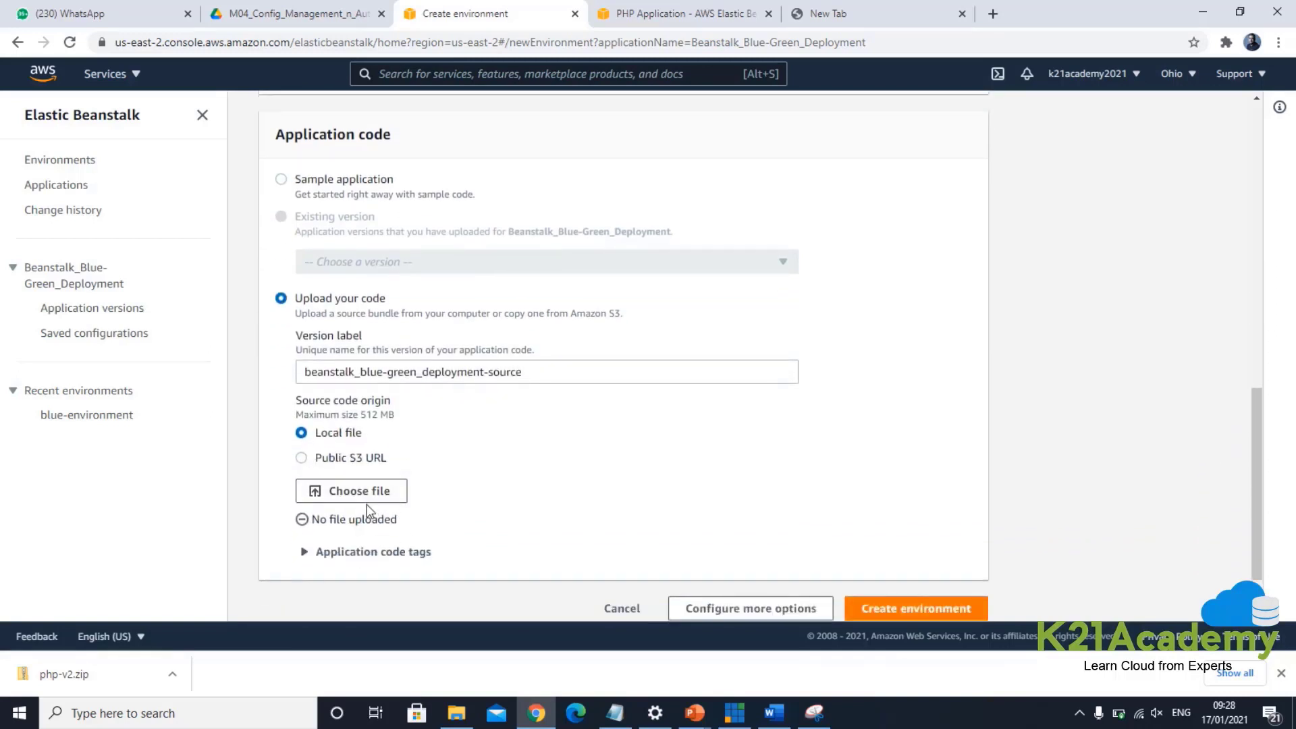
pyautogui.click(367, 500)
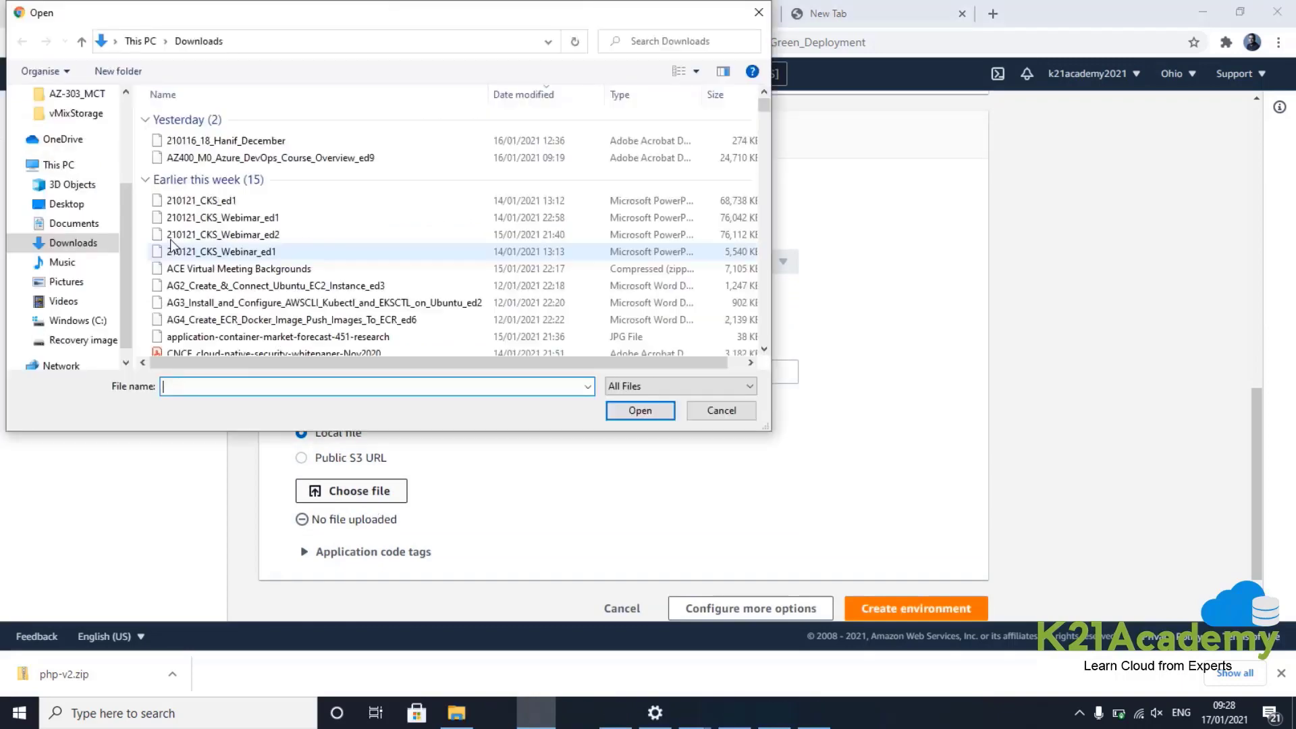
pyautogui.click(199, 140)
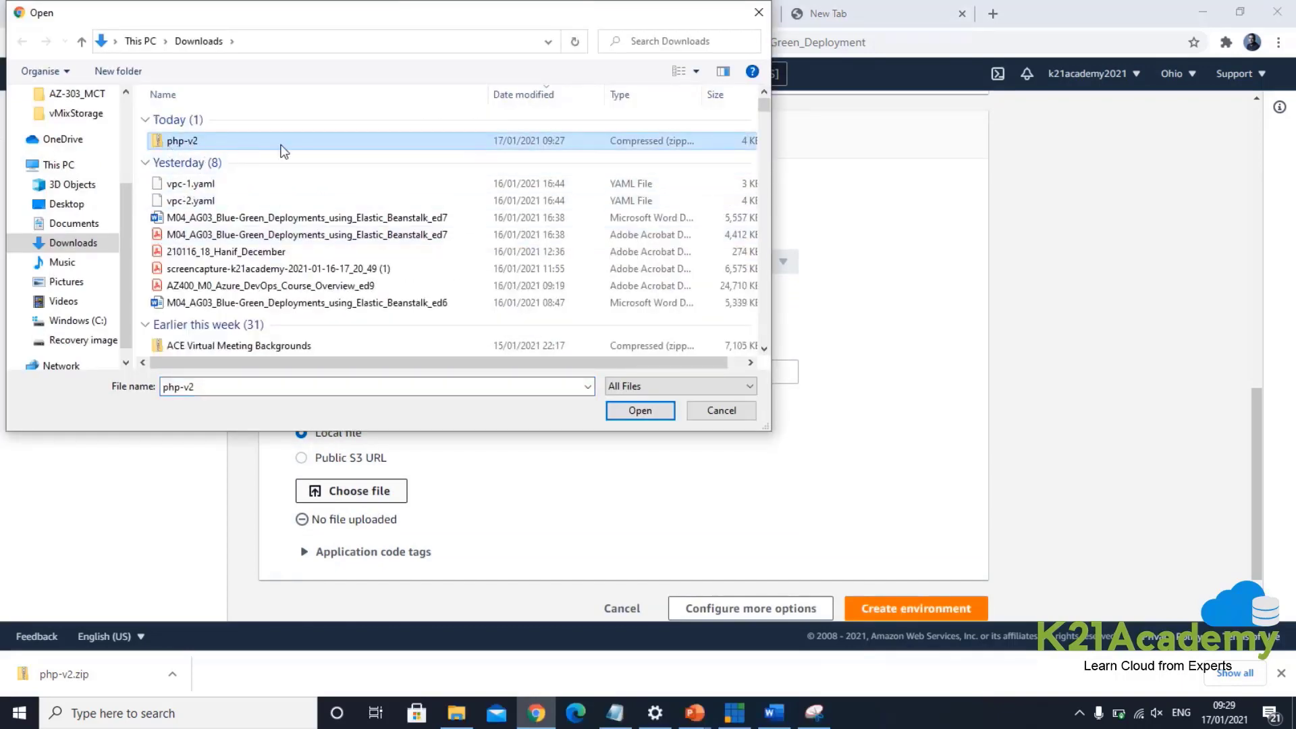
pyautogui.click(629, 410)
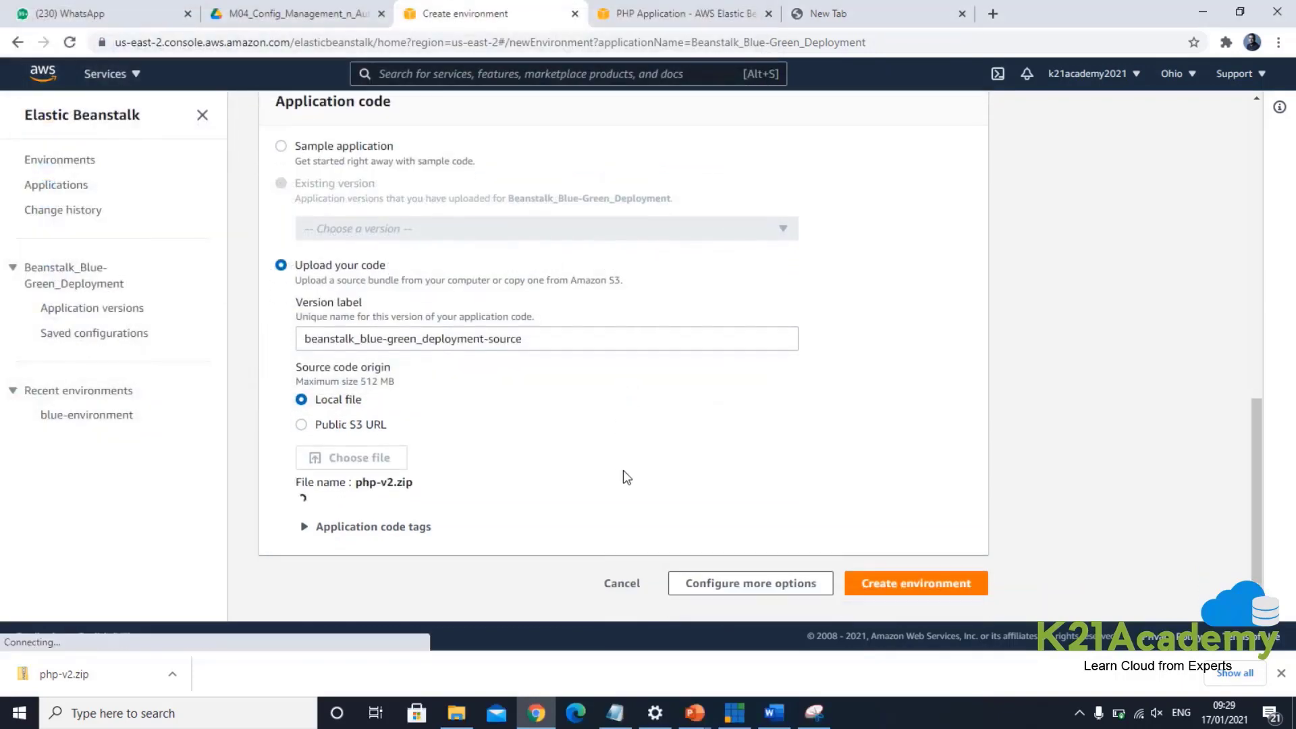
pyautogui.scroll(-1, 622, 469)
pyautogui.click(884, 543)
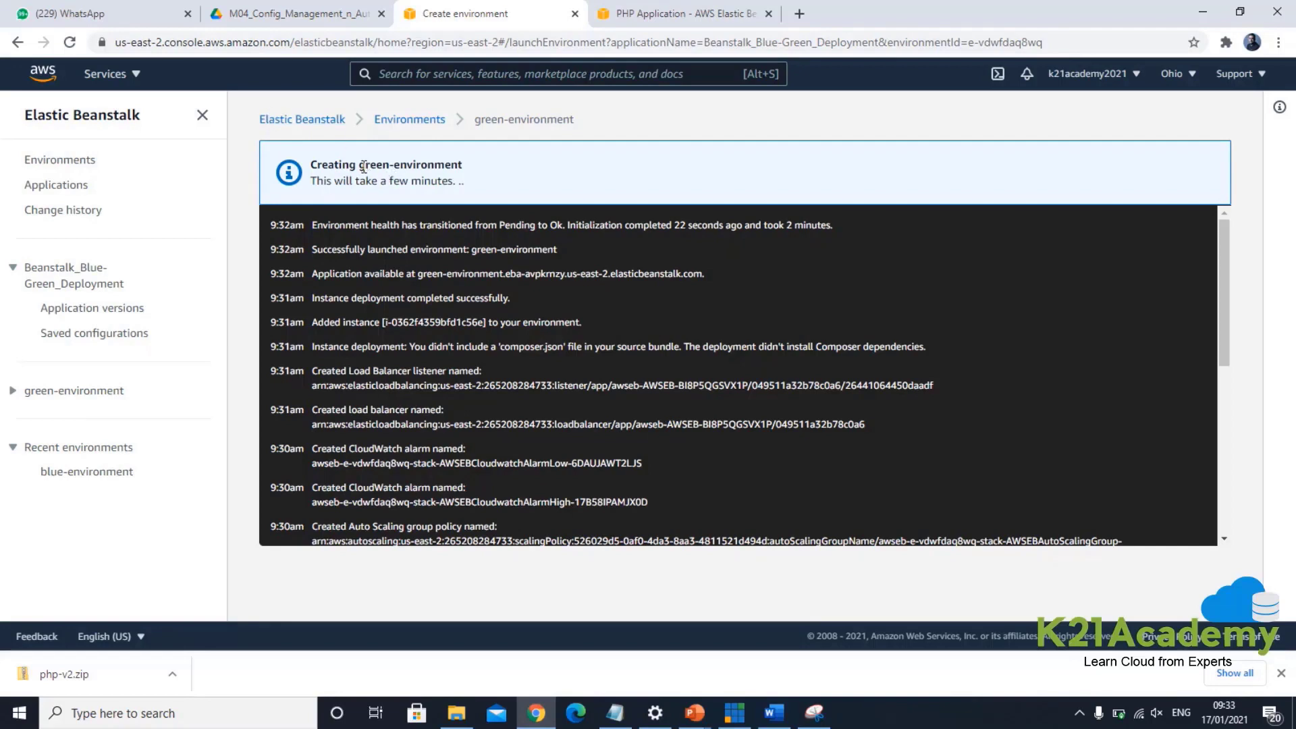
# Step: Review the green-environment creation events, then find the EC2 service and view its instances list
pyautogui.moveTo(361, 166); pyautogui.dragTo(443, 165)
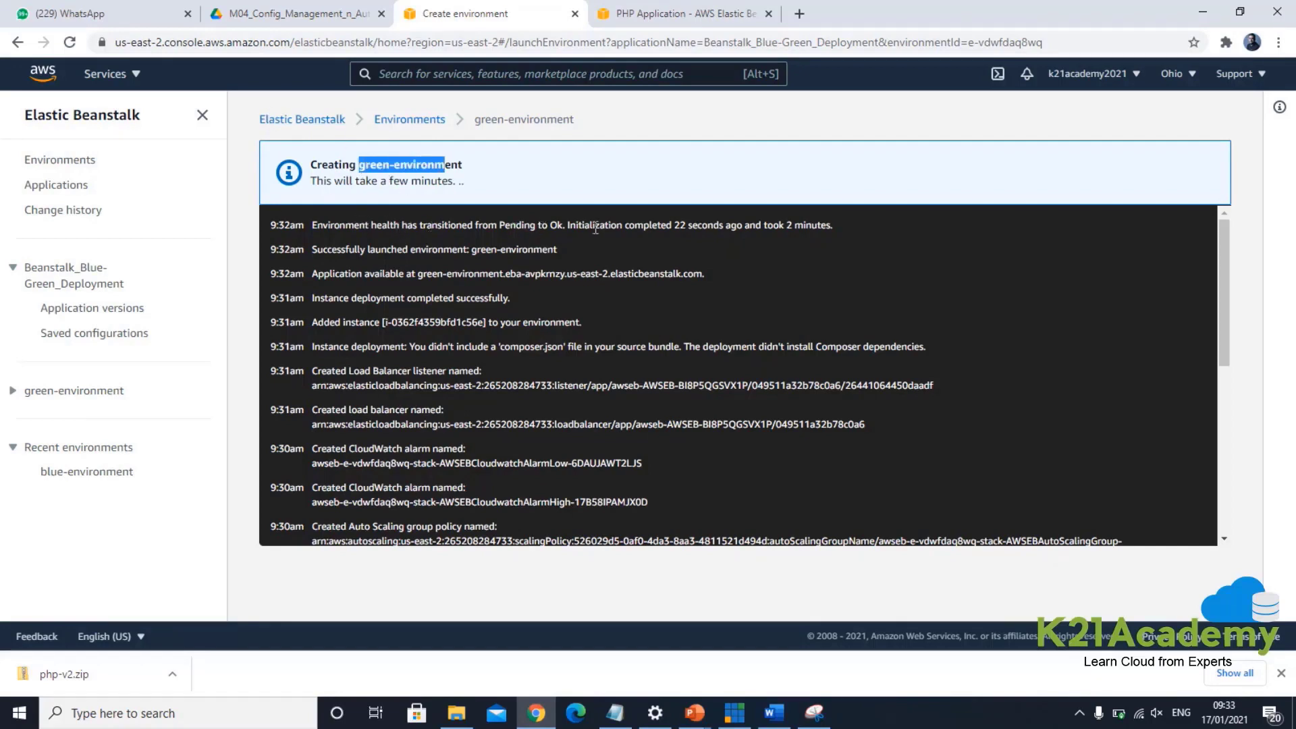
pyautogui.moveTo(355, 249); pyautogui.dragTo(525, 249)
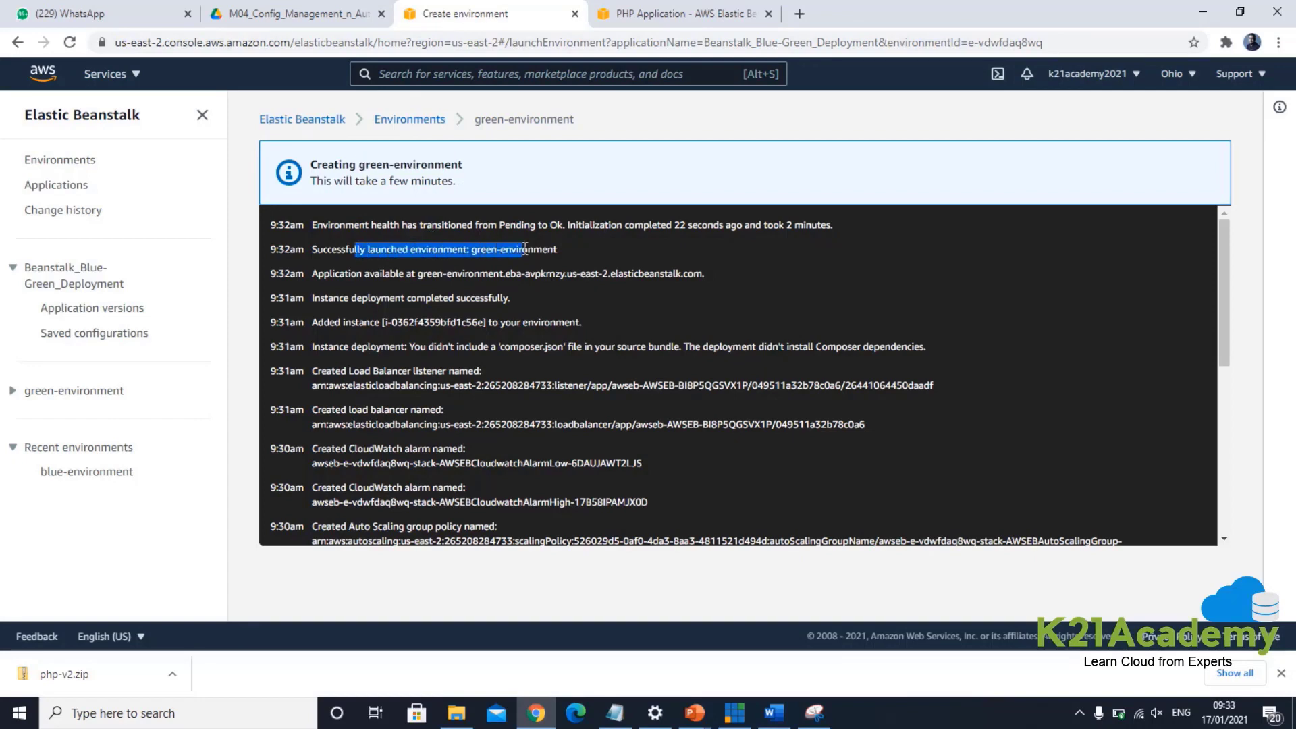
pyautogui.click(474, 74)
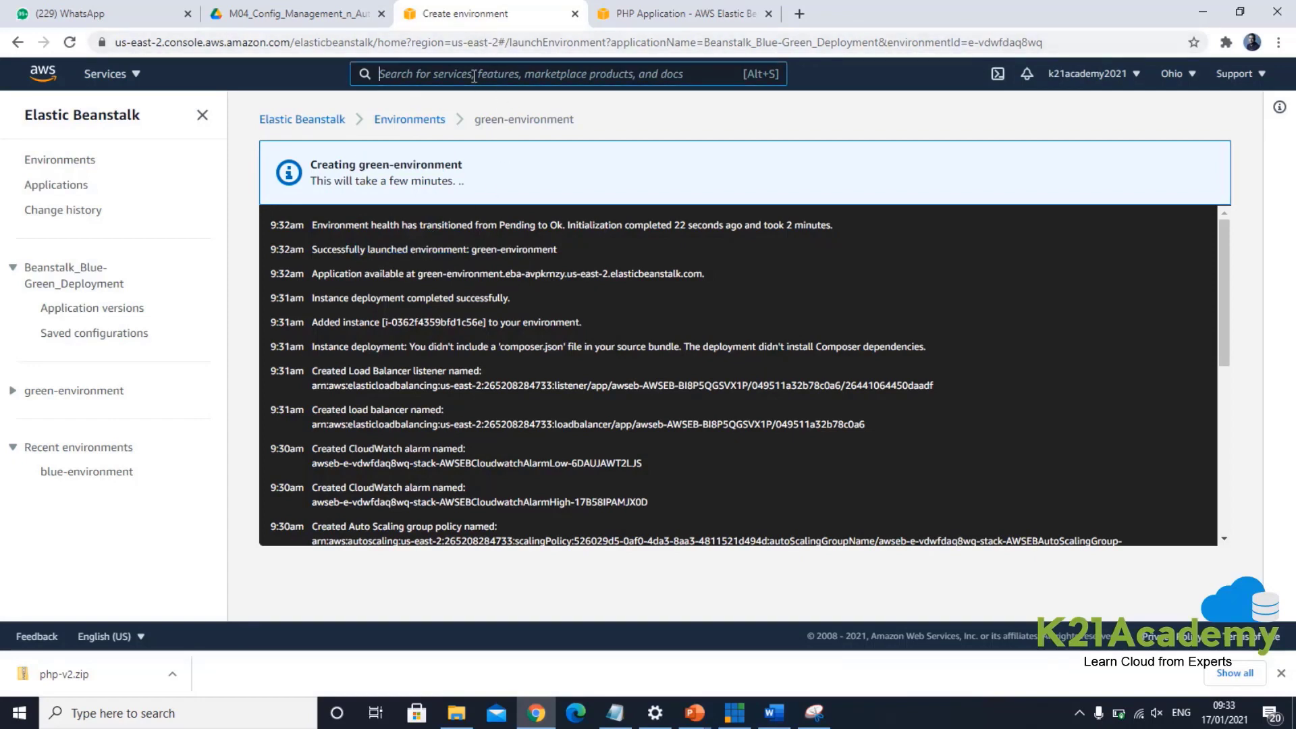
pyautogui.write('EC2')
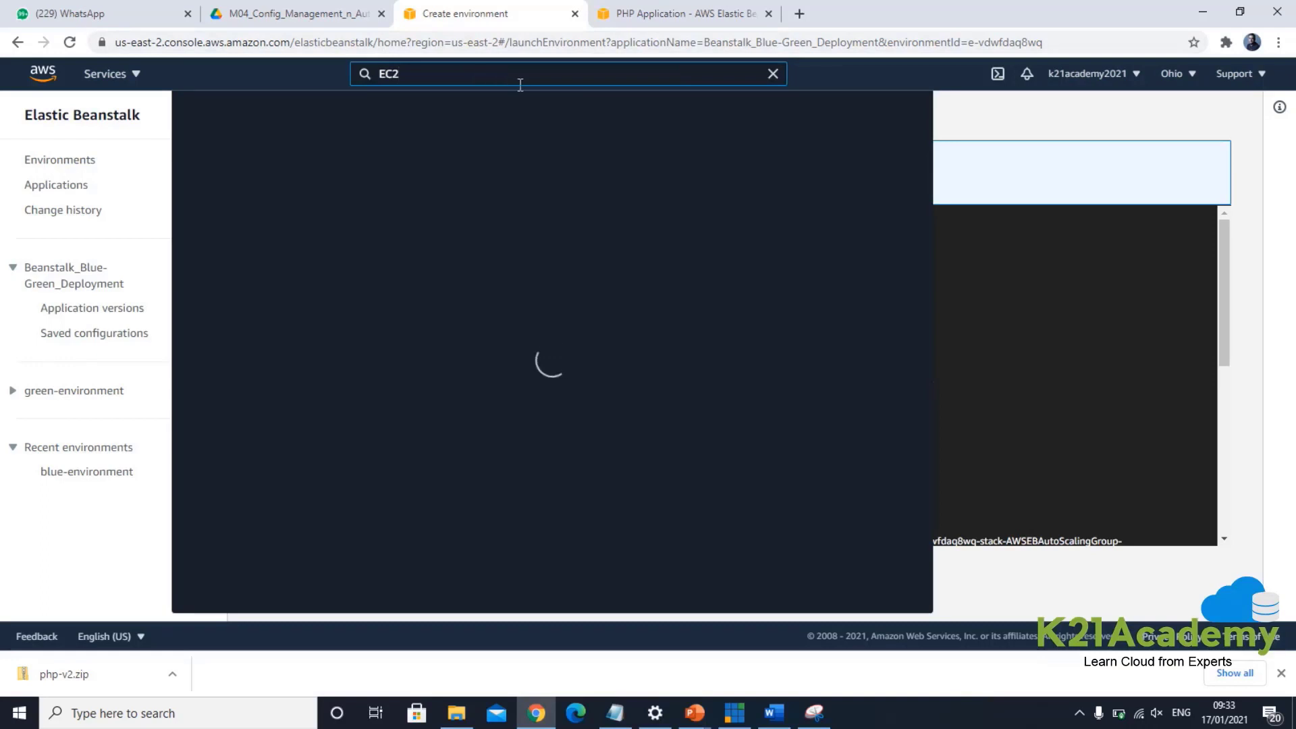
pyautogui.click(435, 203)
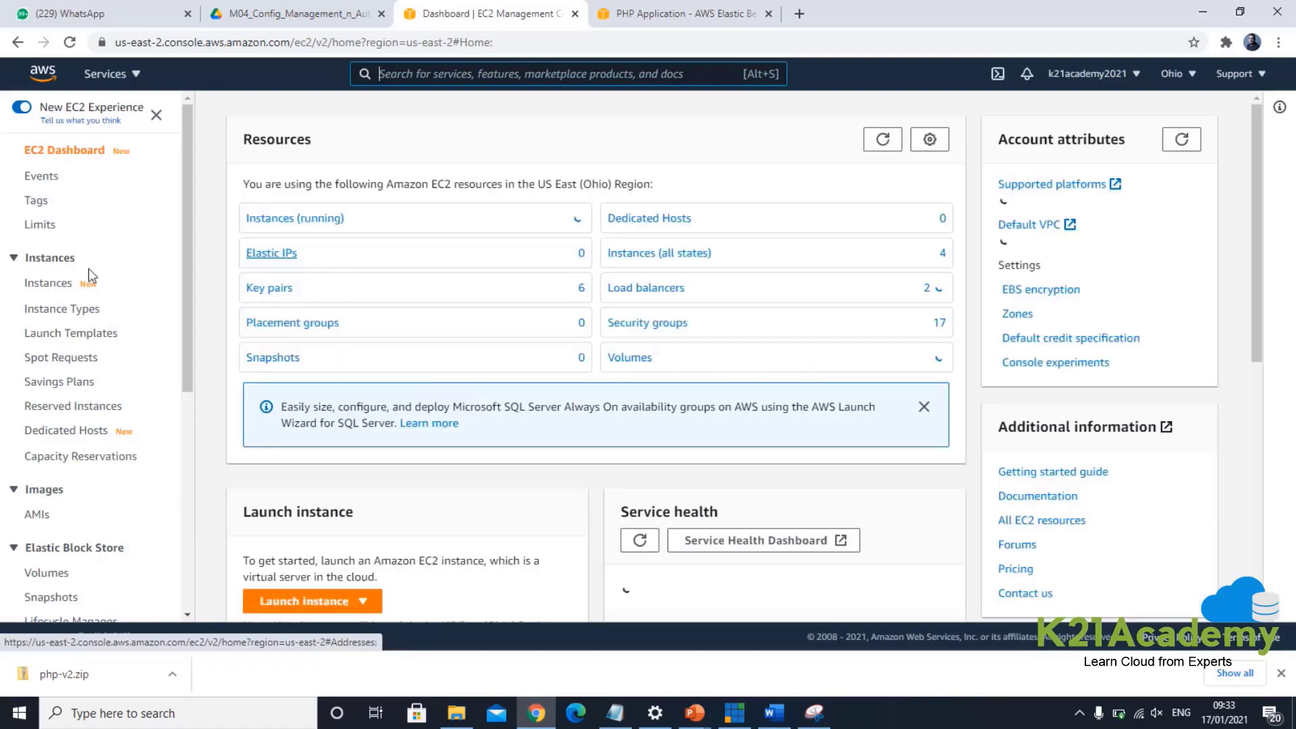
pyautogui.click(78, 281)
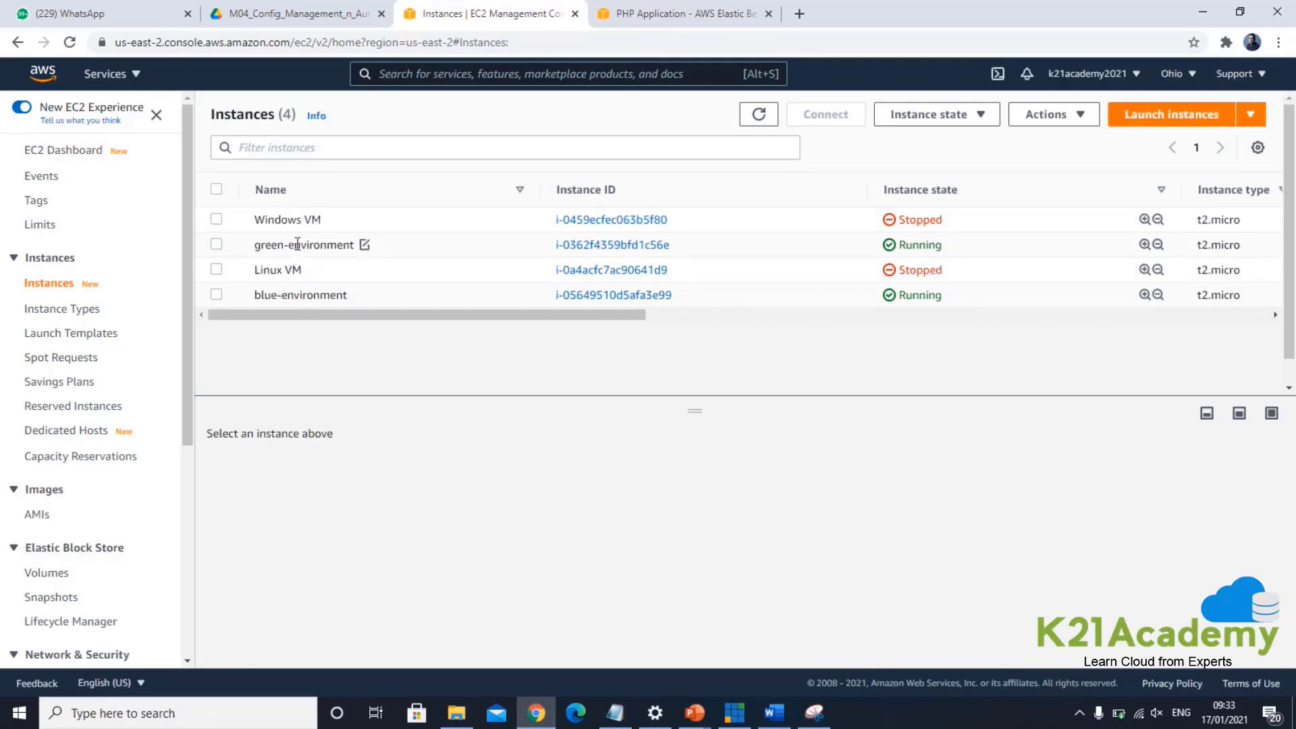
# Step: Consult the green-environment creation steps in the Word lab guide and return to Chrome
pyautogui.click(774, 711)
pyautogui.scroll(-8, 676, 505)
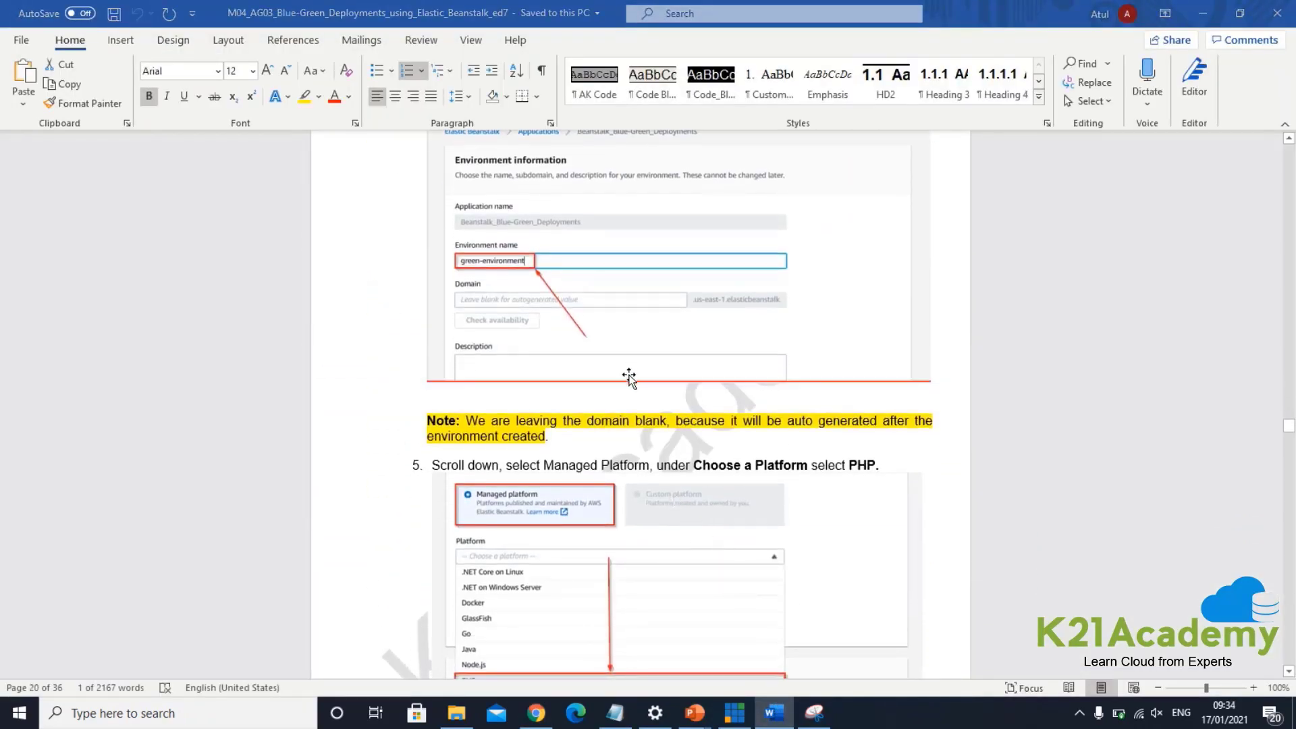
pyautogui.hotkey('alt', 'Tab')
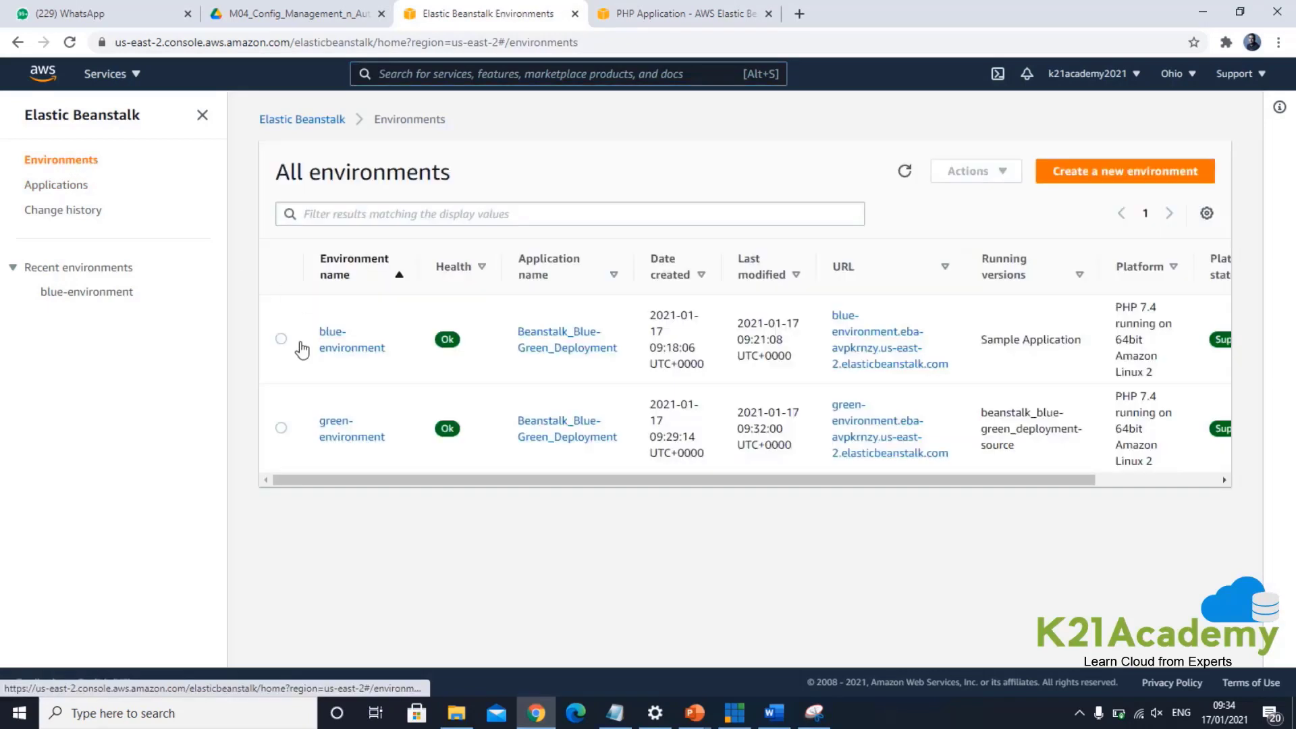
# Step: Open green-environment from the Elastic Beanstalk environments list, visit its URL and compare its page heading with the blue environment's page
pyautogui.click(343, 431)
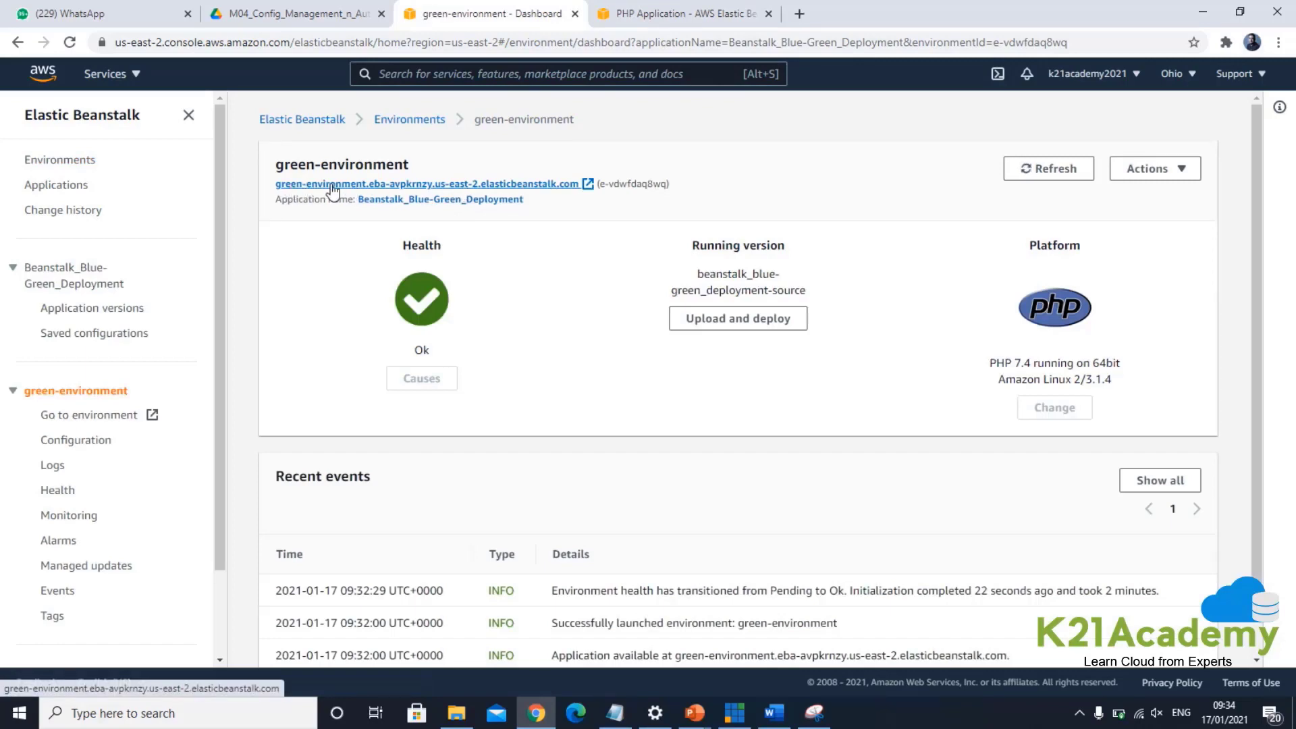
pyautogui.click(570, 187)
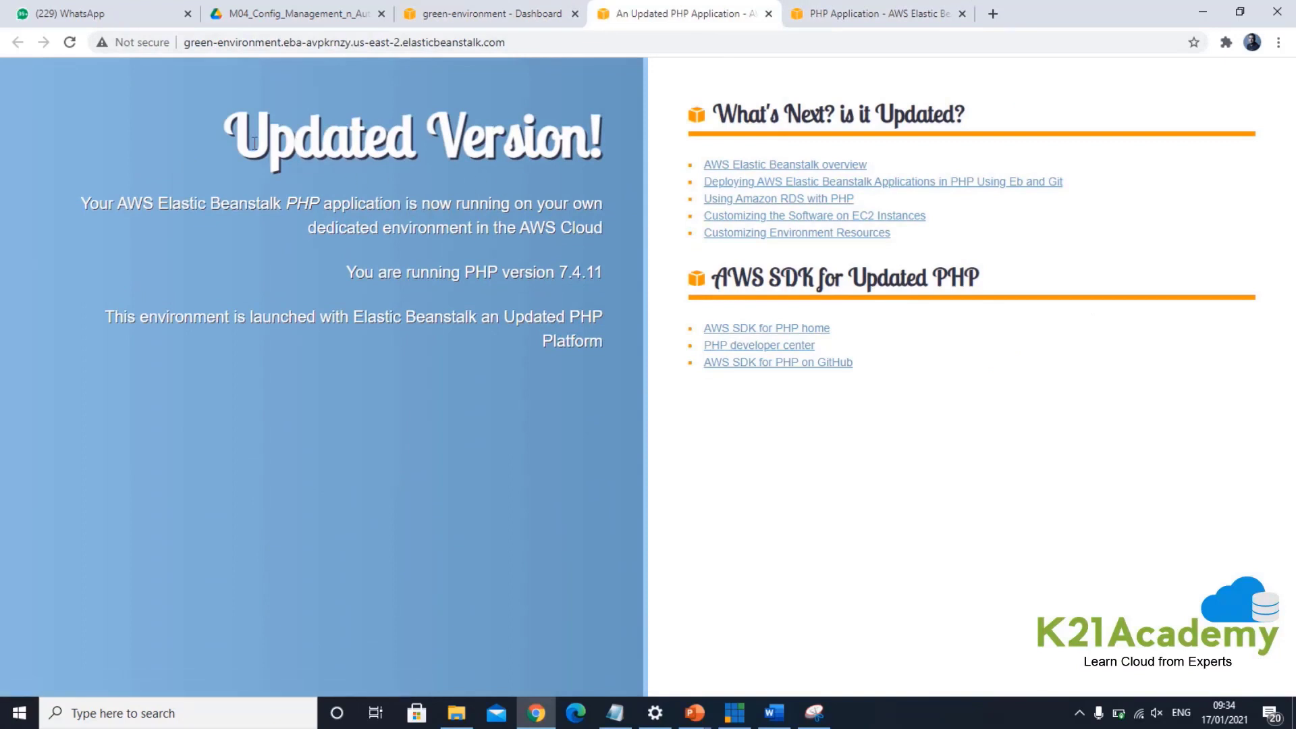
pyautogui.moveTo(254, 141); pyautogui.dragTo(568, 142)
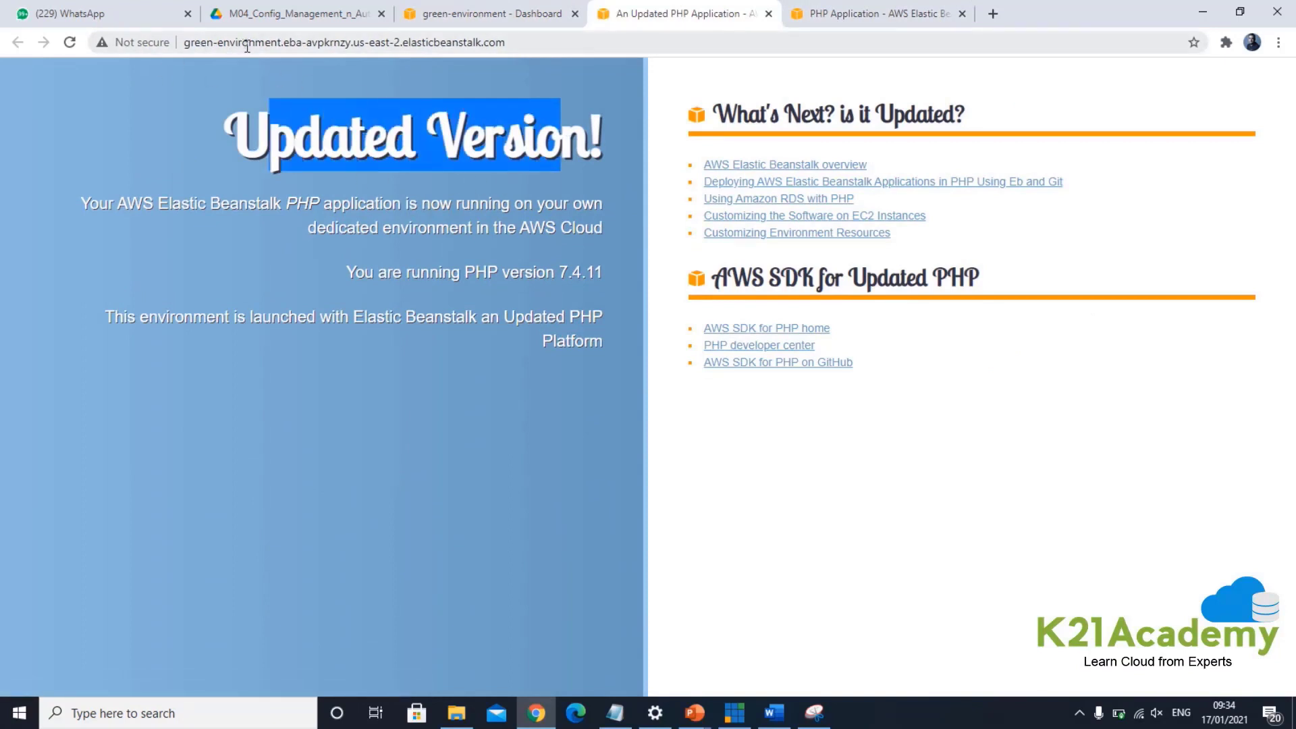
pyautogui.click(883, 13)
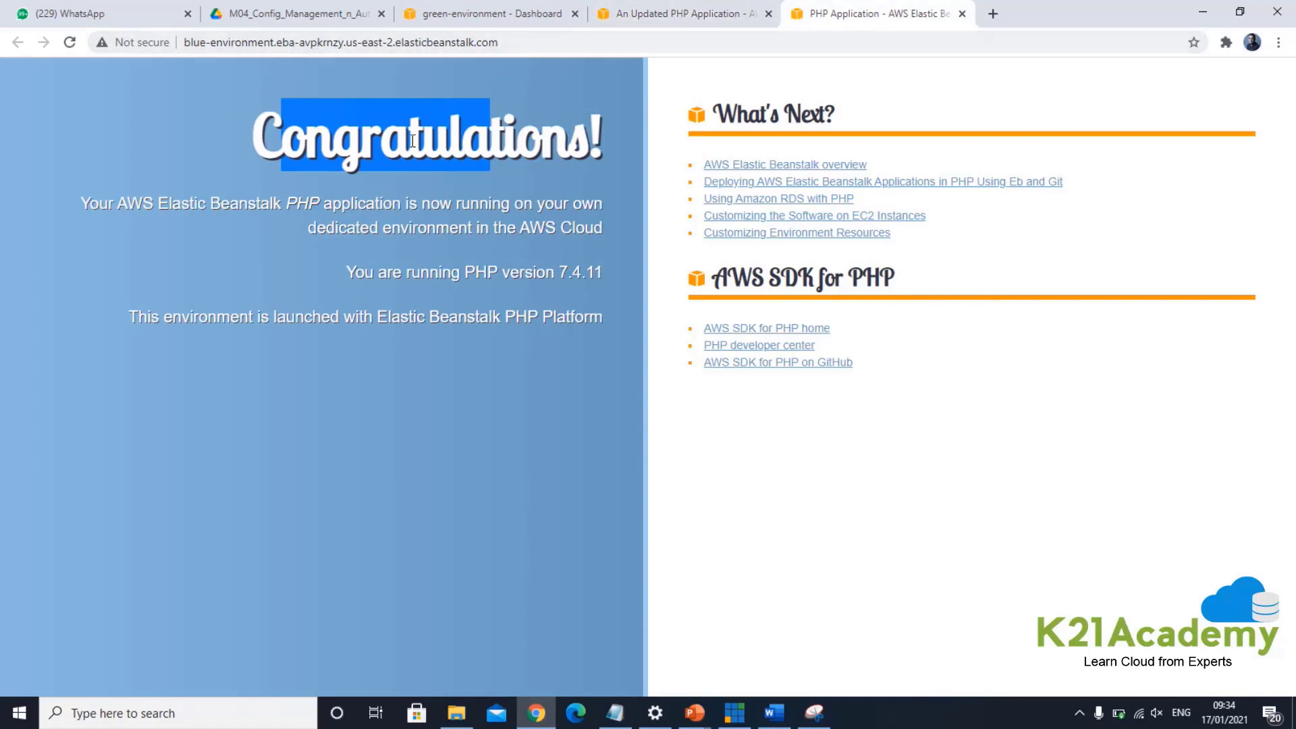
pyautogui.moveTo(282, 139); pyautogui.dragTo(500, 138)
pyautogui.click(682, 13)
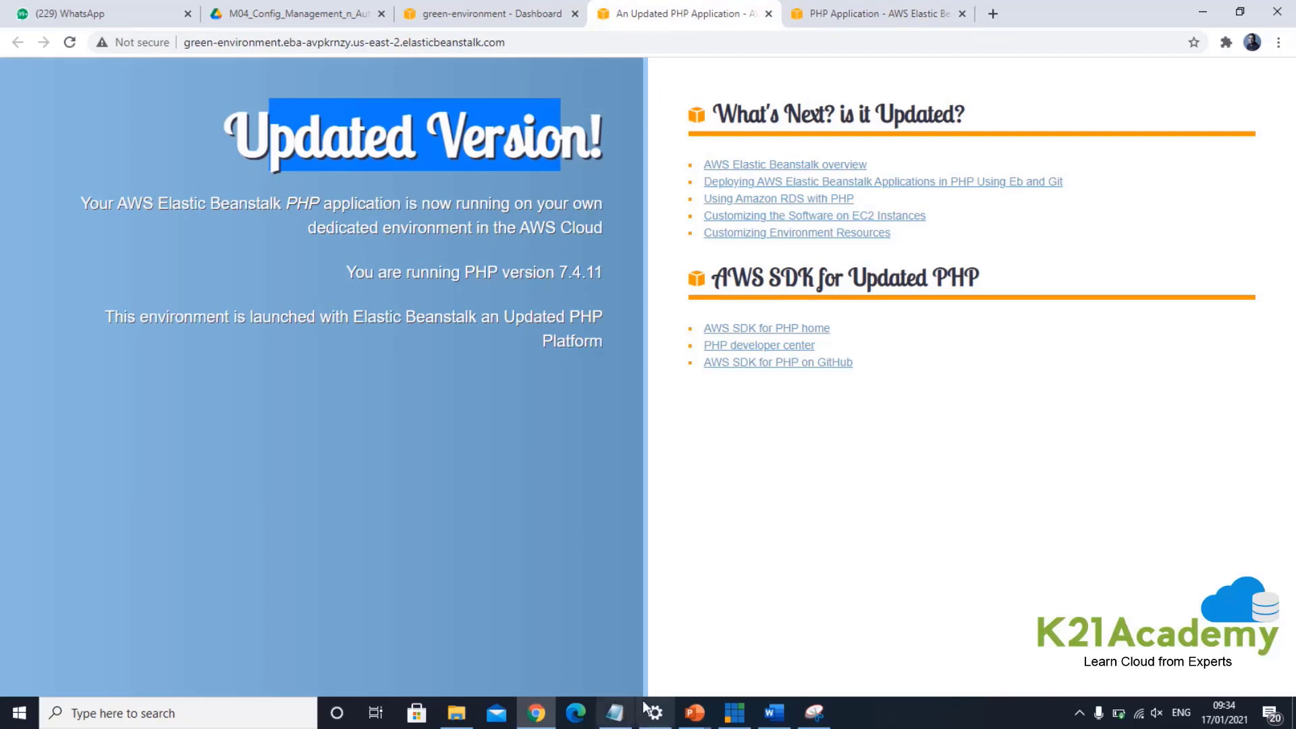
# Step: Read the Word lab guide through steps 1 and 2 of section 4.4 on swapping the URLs, and return to Chrome
pyautogui.click(774, 712)
pyautogui.scroll(-20, 582, 533)
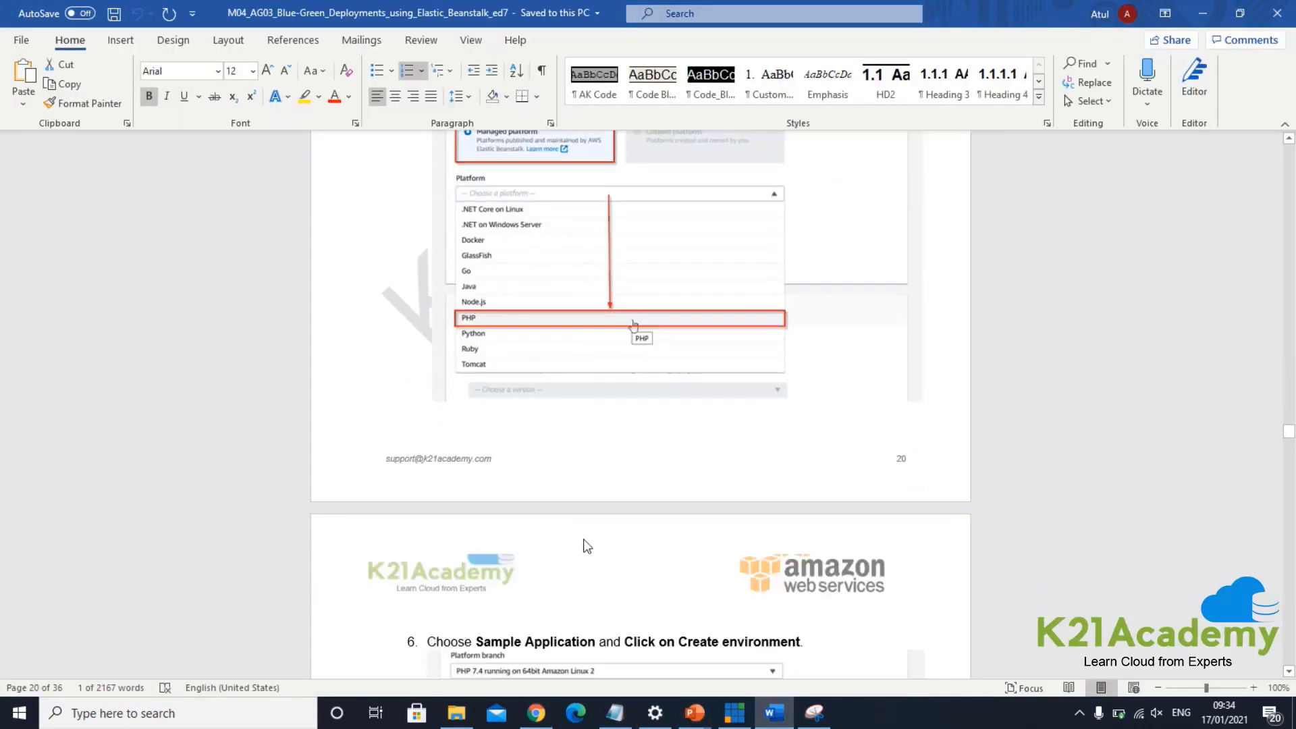
pyautogui.scroll(-20, 582, 540)
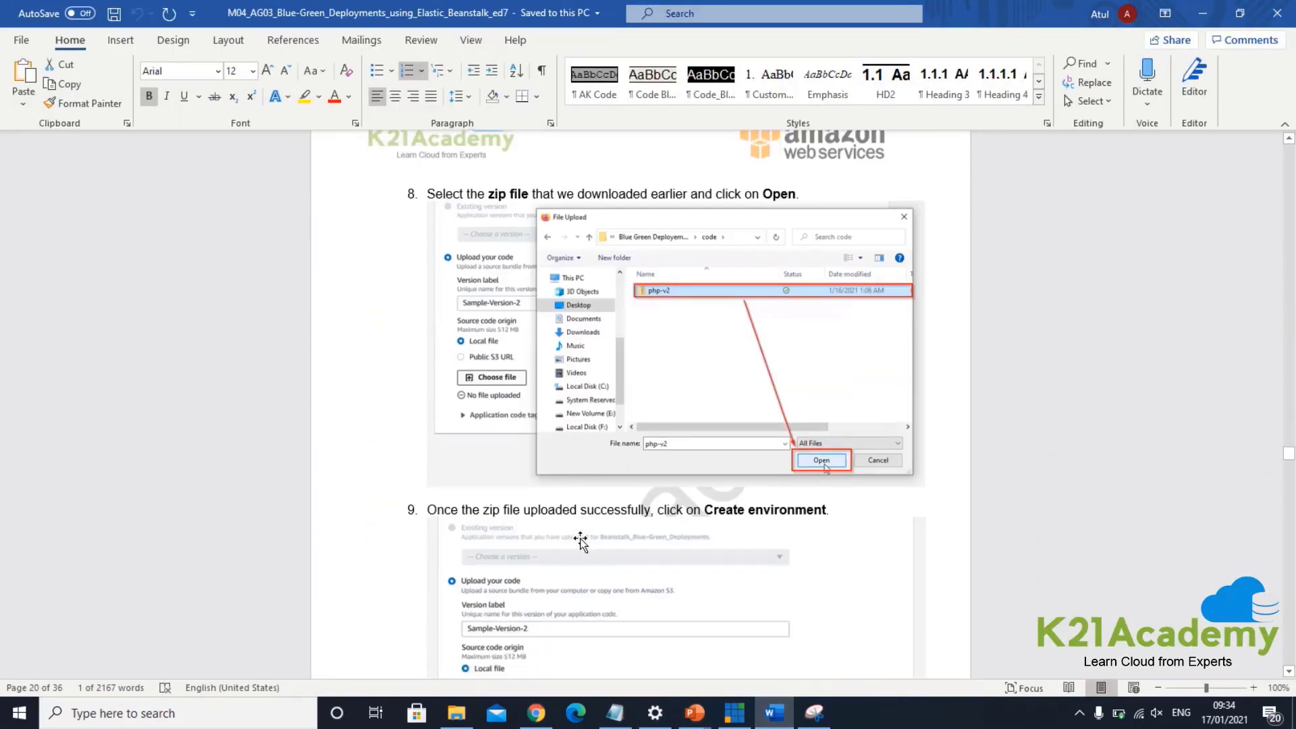
pyautogui.scroll(-3, 574, 542)
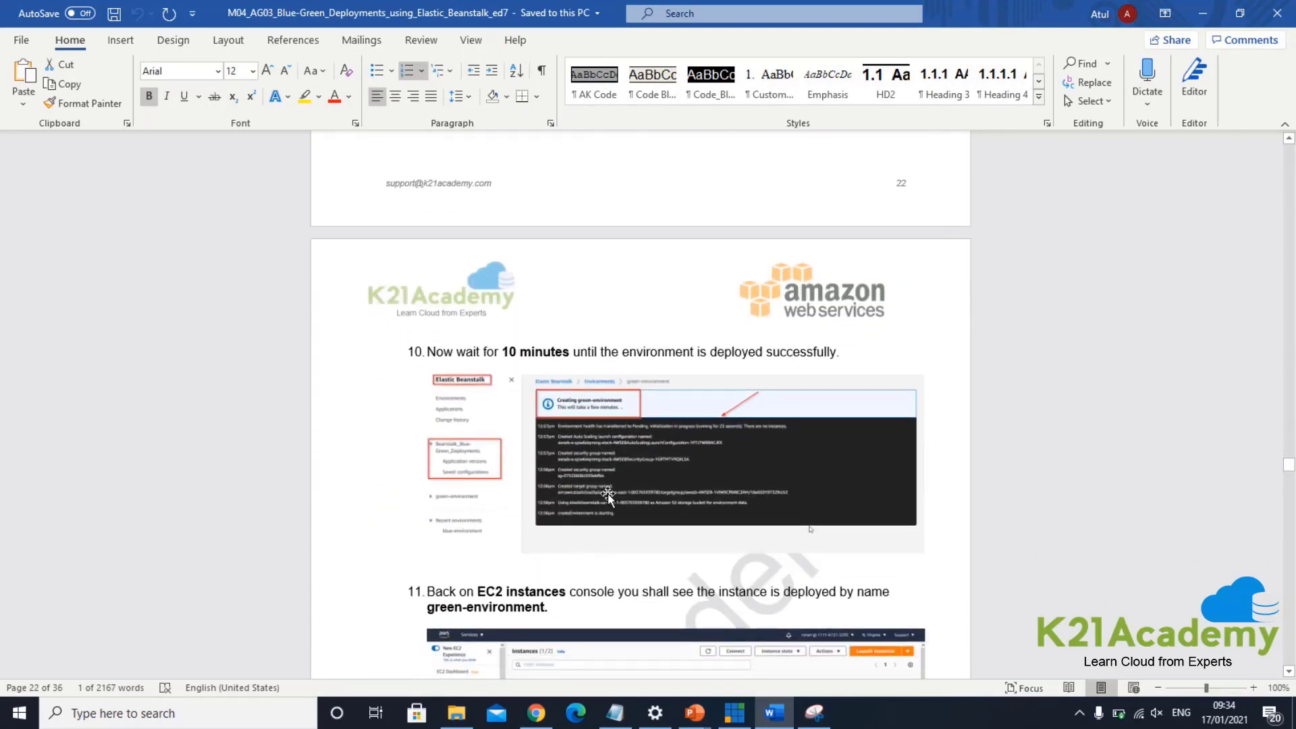
pyautogui.scroll(-17, 607, 496)
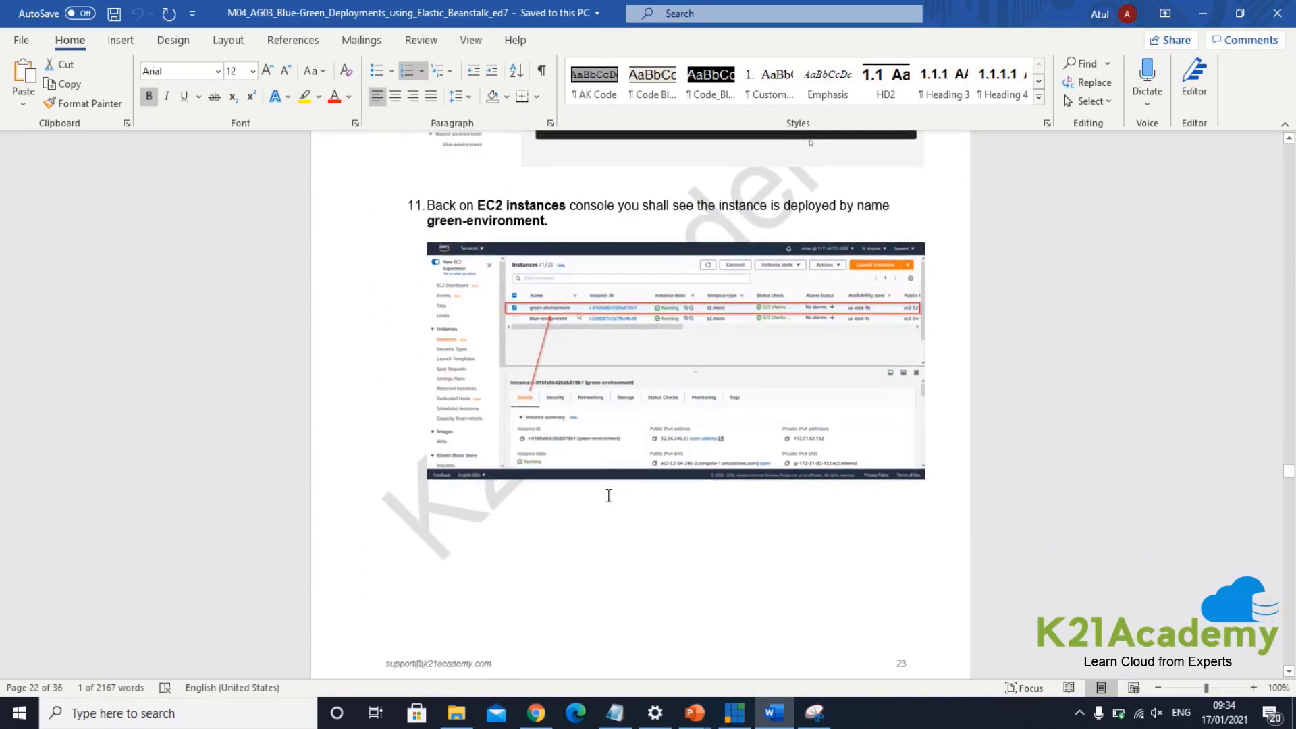
pyautogui.scroll(-19, 605, 501)
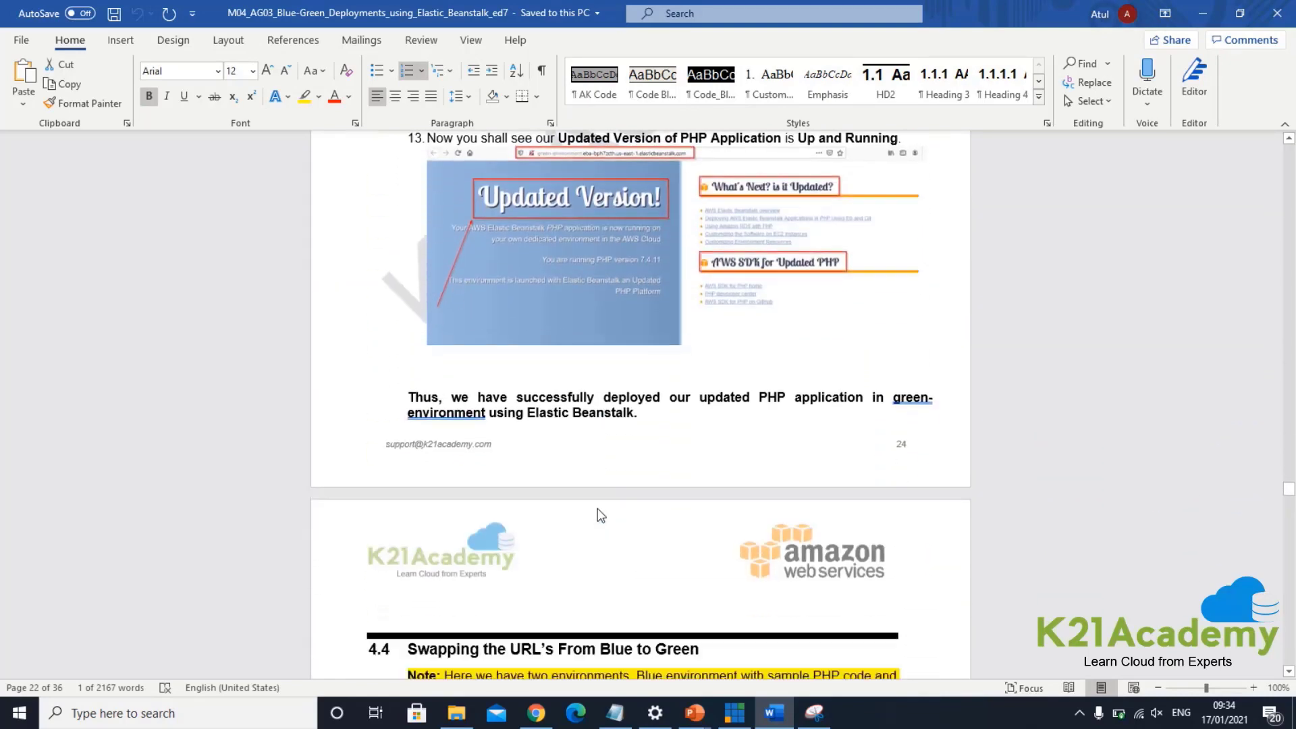
pyautogui.scroll(-2, 513, 427)
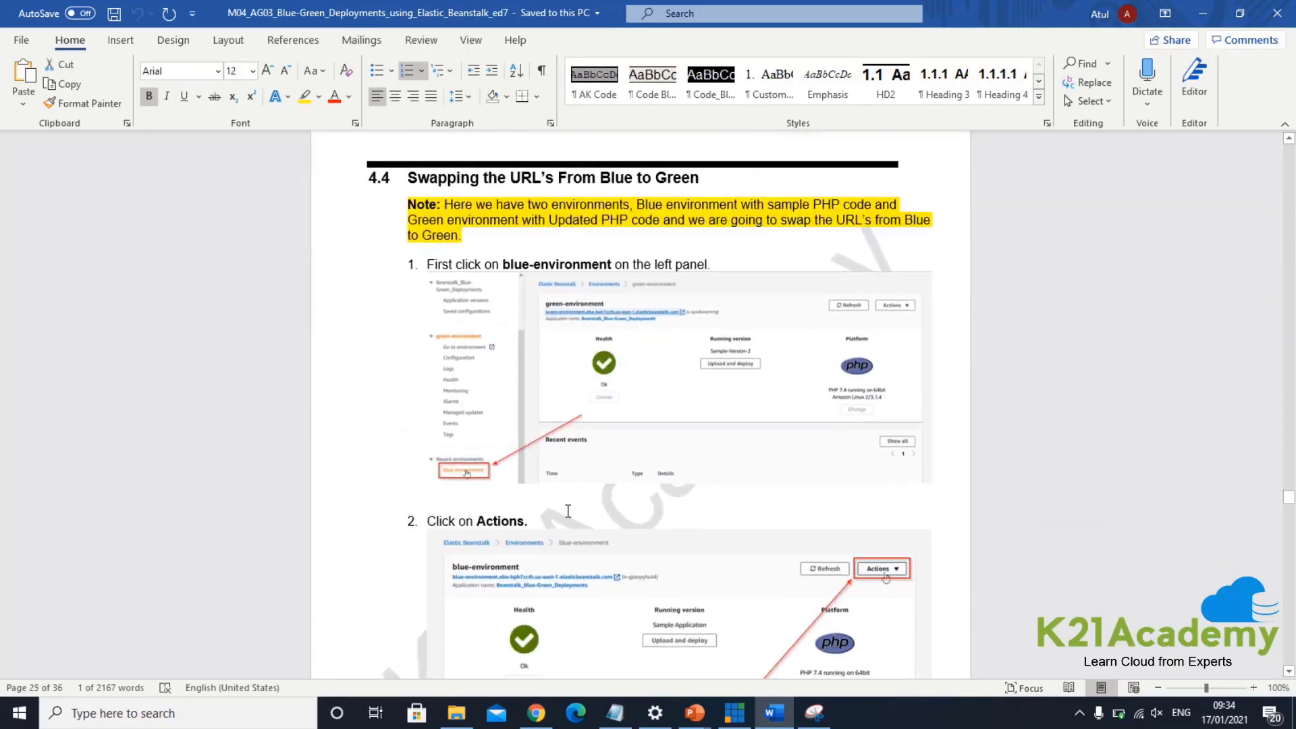
pyautogui.scroll(-1, 533, 486)
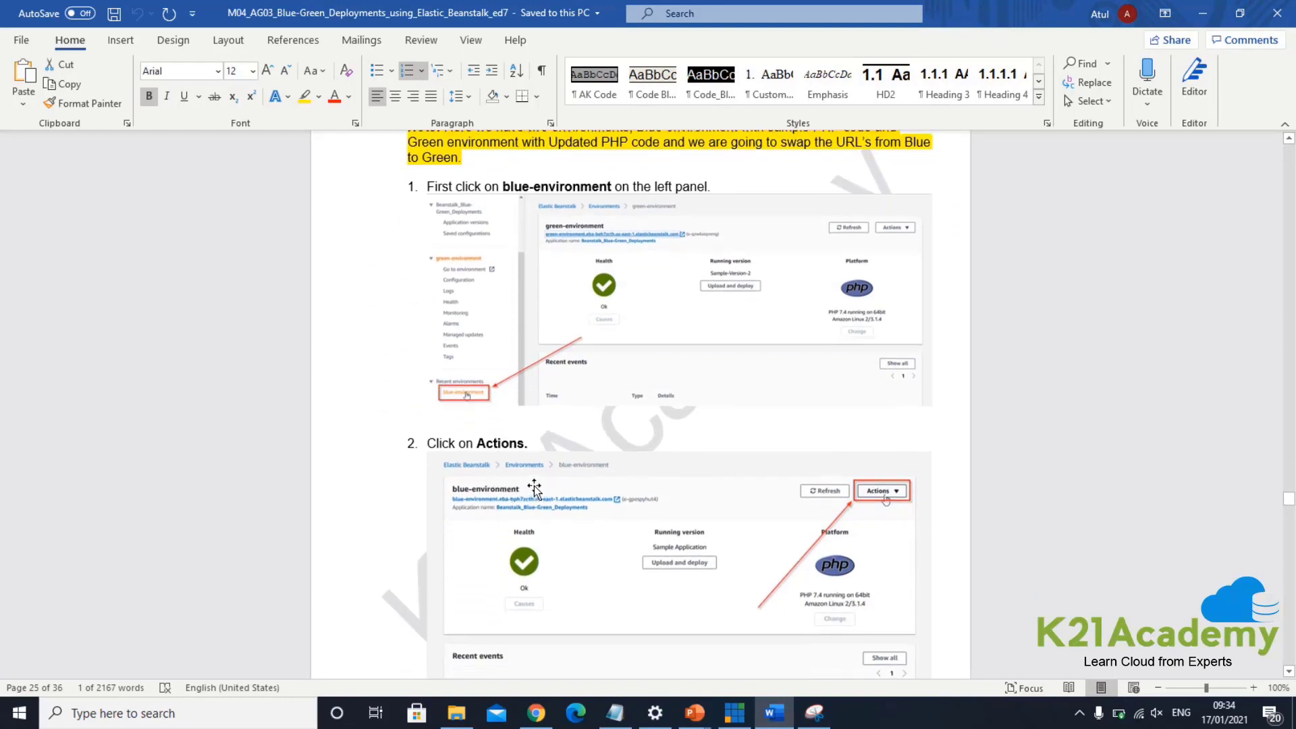
pyautogui.hotkey('alt', 'Tab')
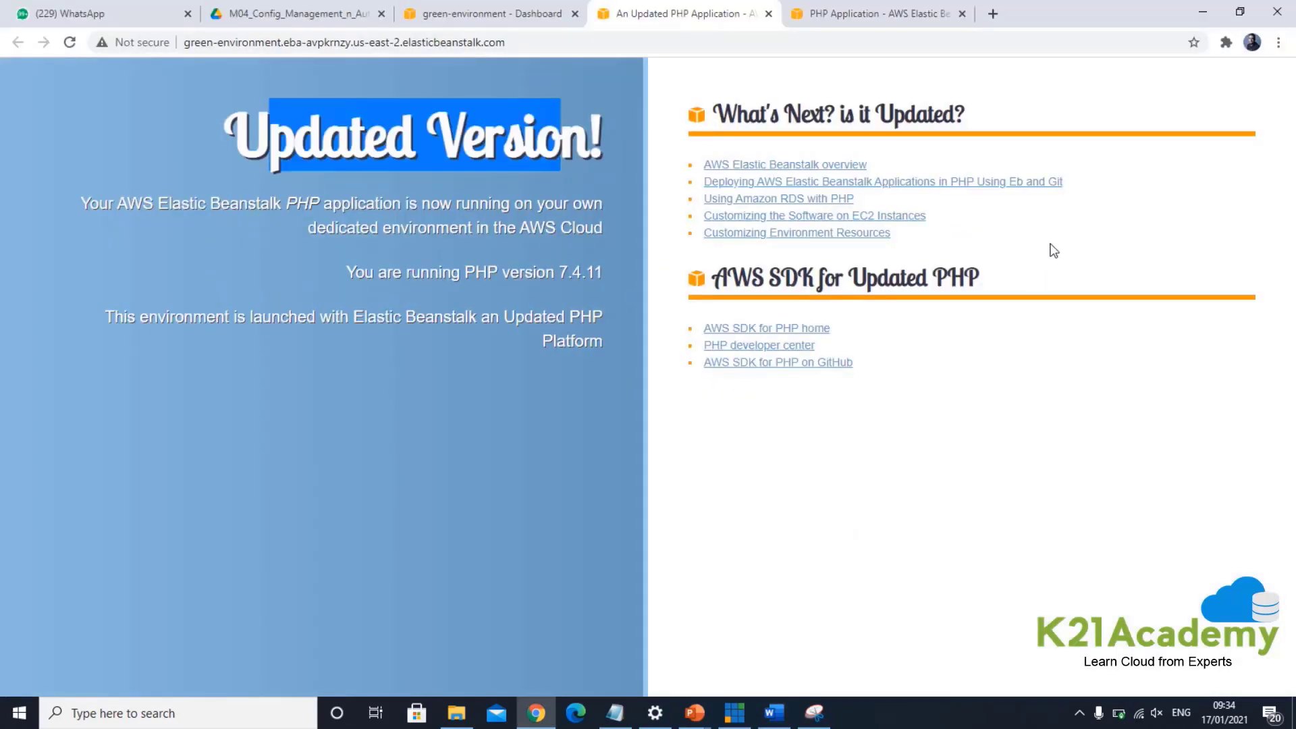
# Step: Swap the environment URLs of green-environment with blue-environment from the green-environment dashboard
pyautogui.click(473, 13)
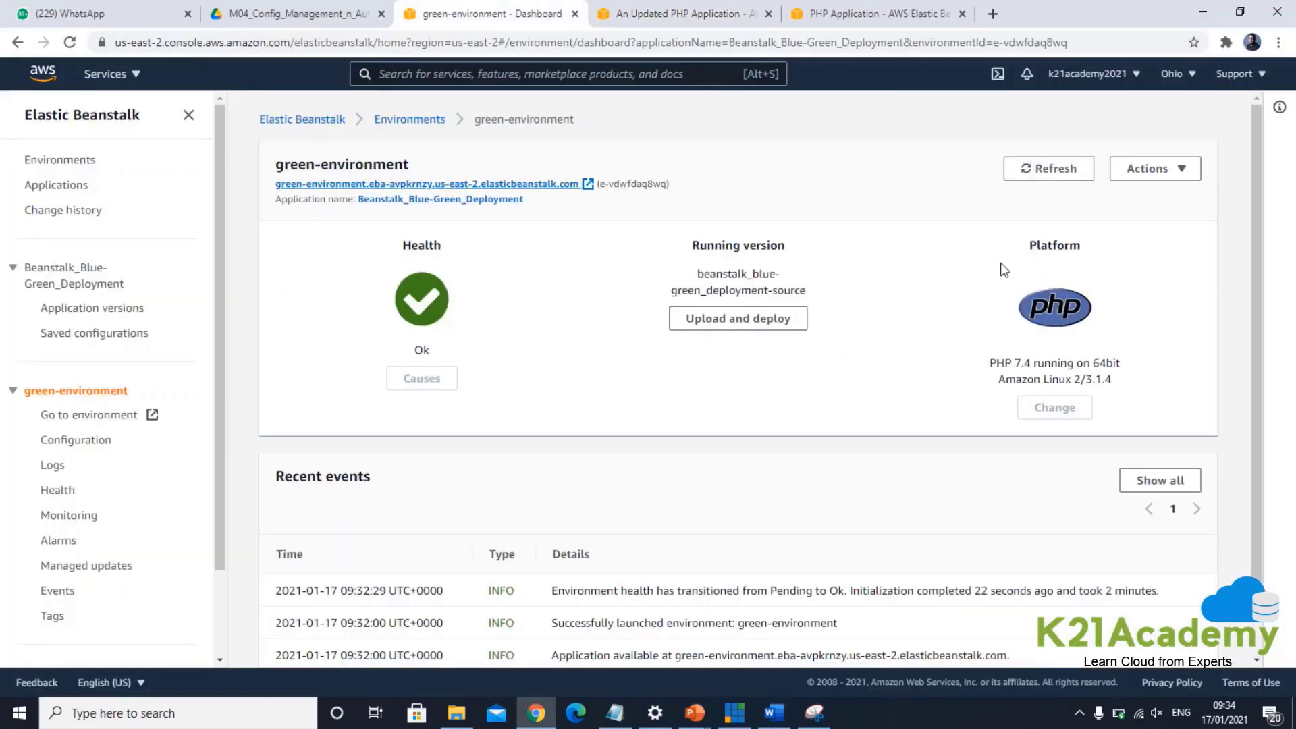
pyautogui.click(1181, 172)
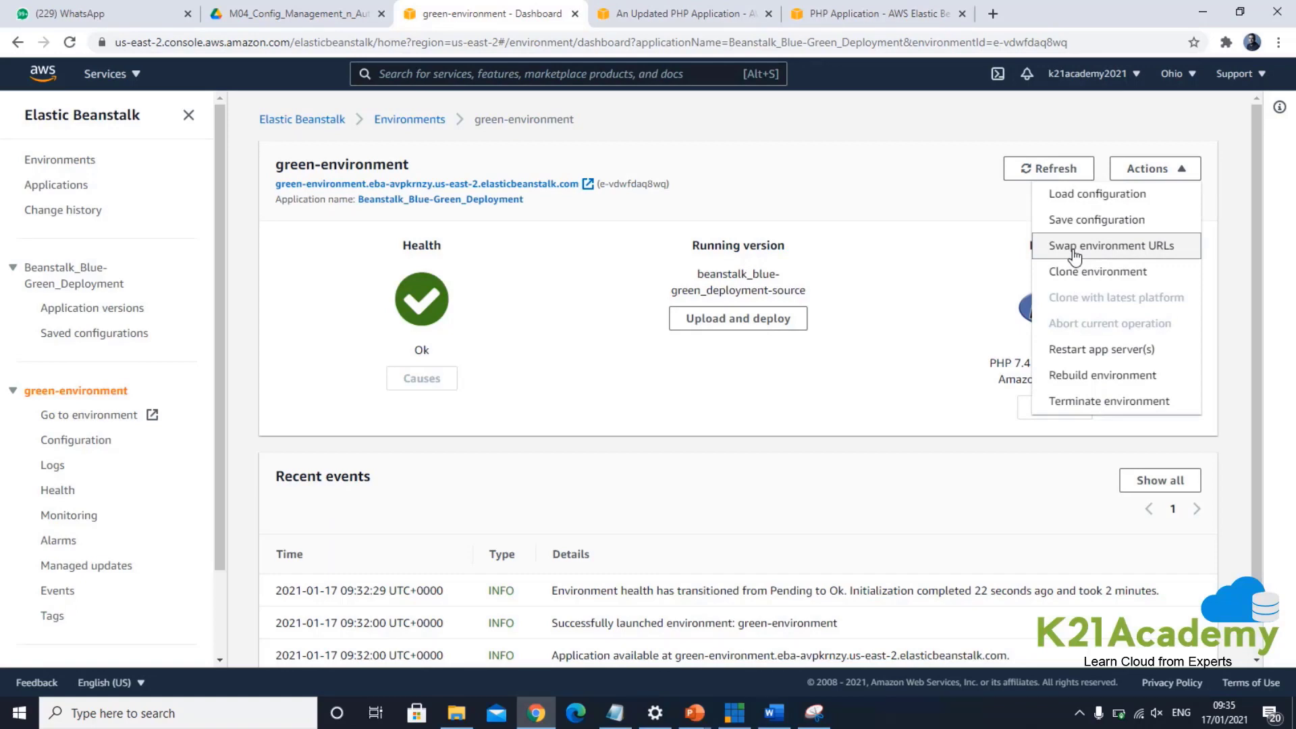
pyautogui.click(1074, 250)
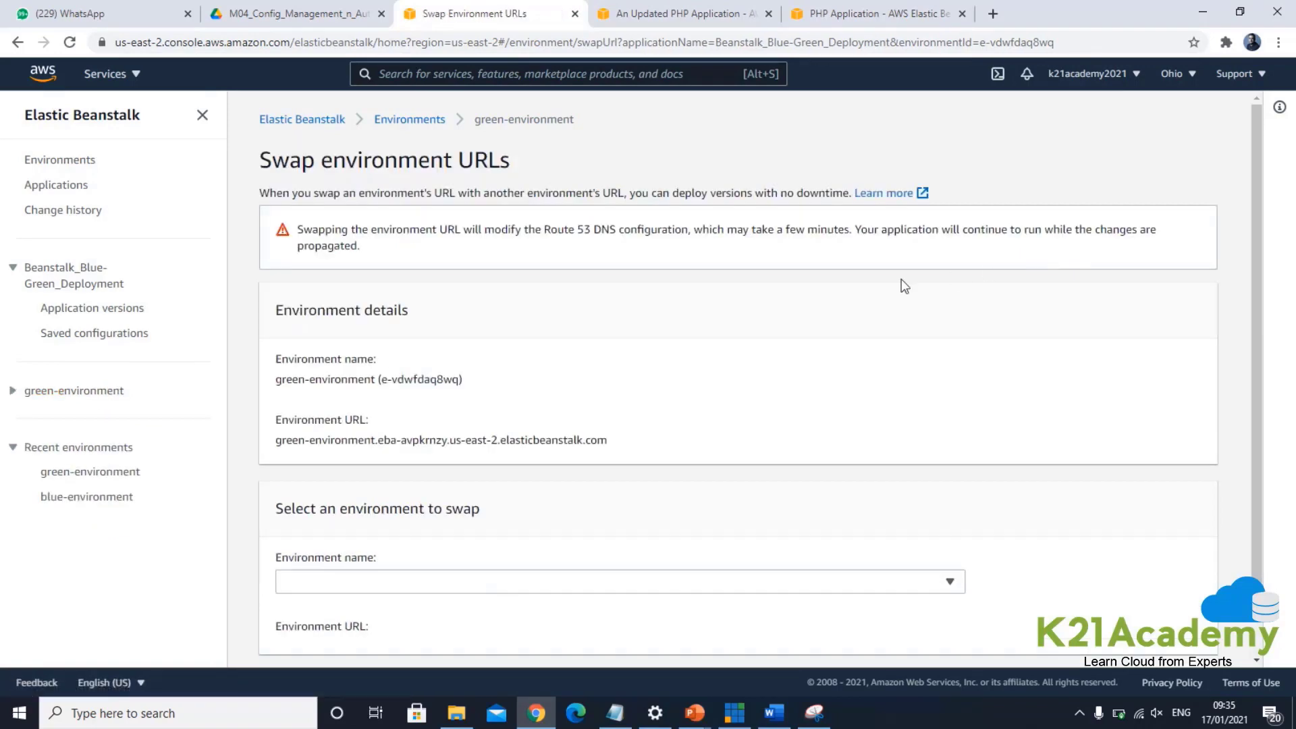
pyautogui.scroll(-1, 565, 322)
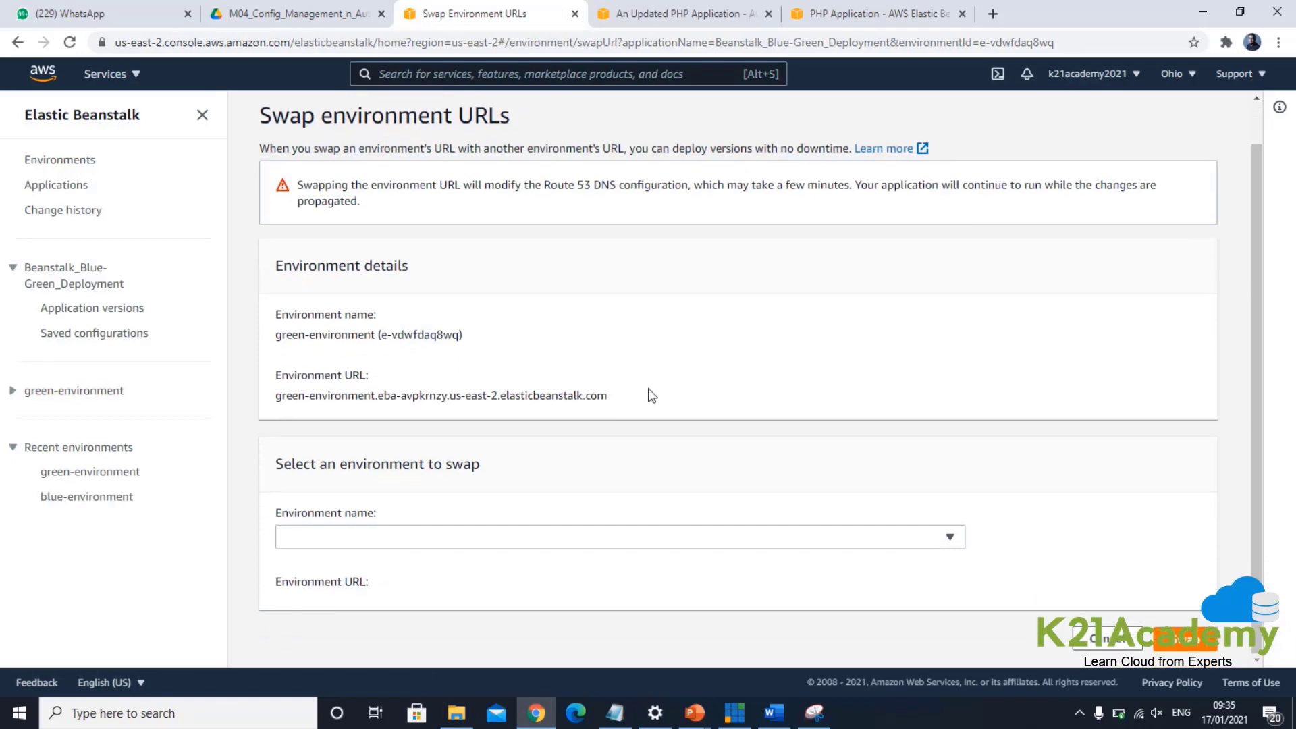
pyautogui.scroll(1, 653, 375)
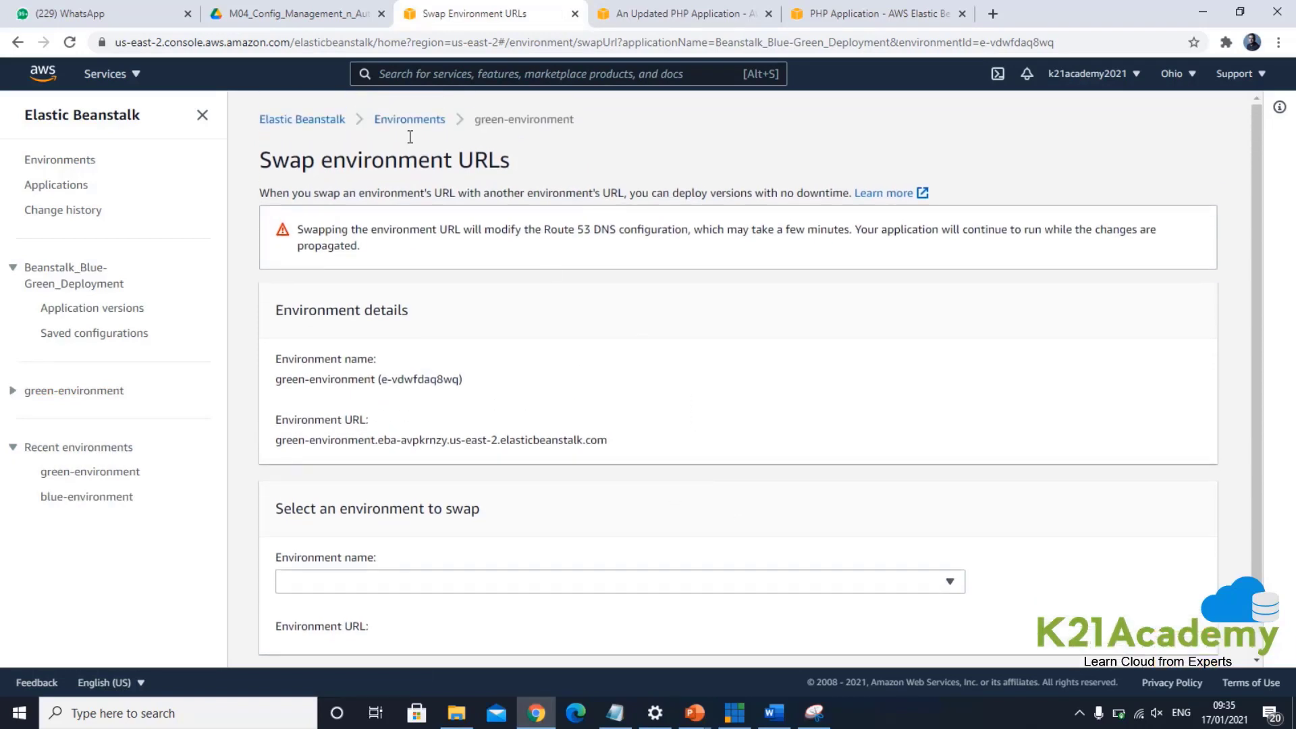
pyautogui.click(941, 583)
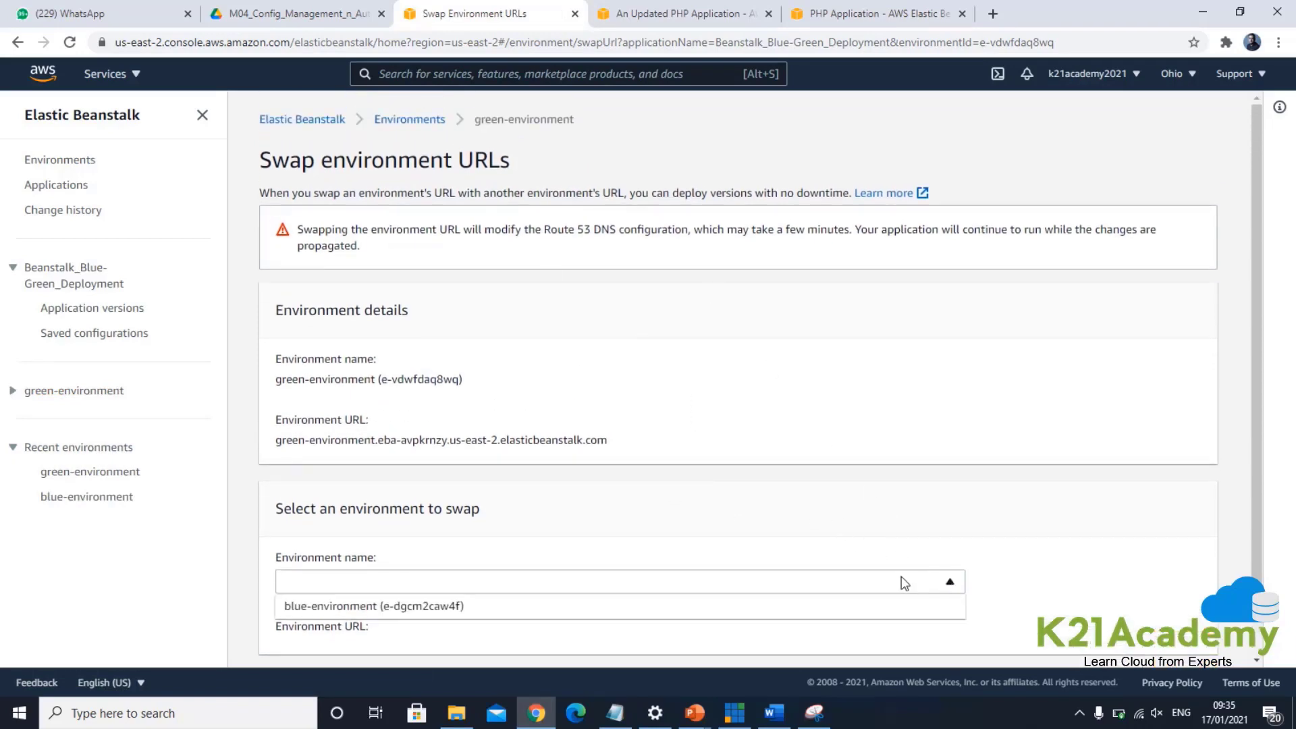
pyautogui.click(442, 607)
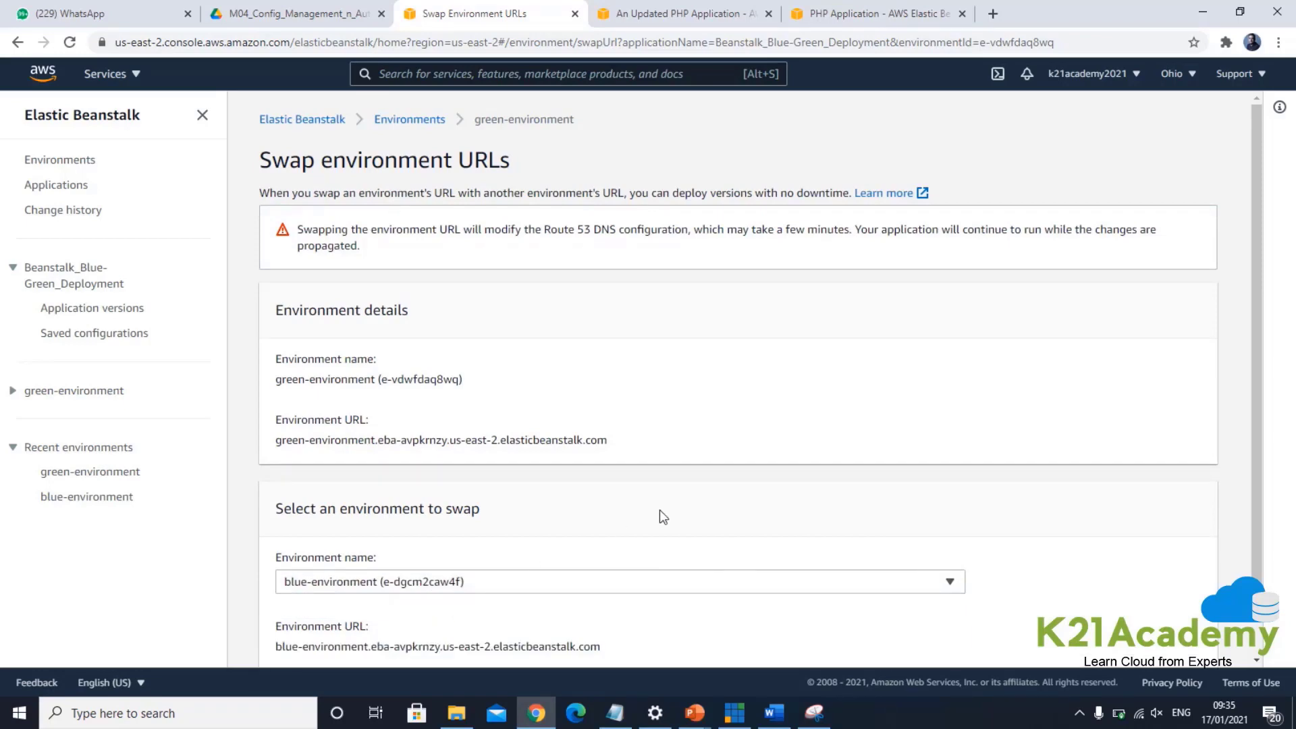
pyautogui.scroll(-1, 659, 511)
pyautogui.click(1196, 647)
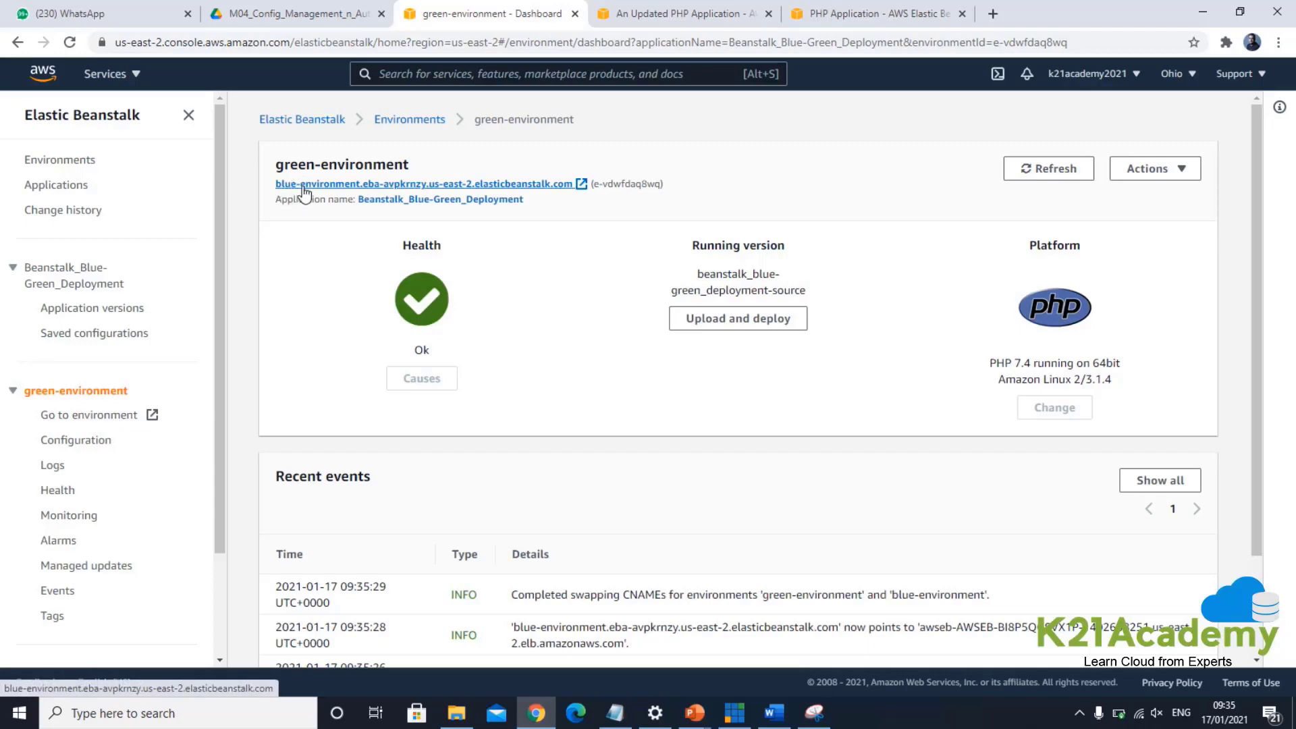
# Step: Reload the blue-environment and green-environment URLs in their open pages and compare the page headings after the swap
pyautogui.click(664, 12)
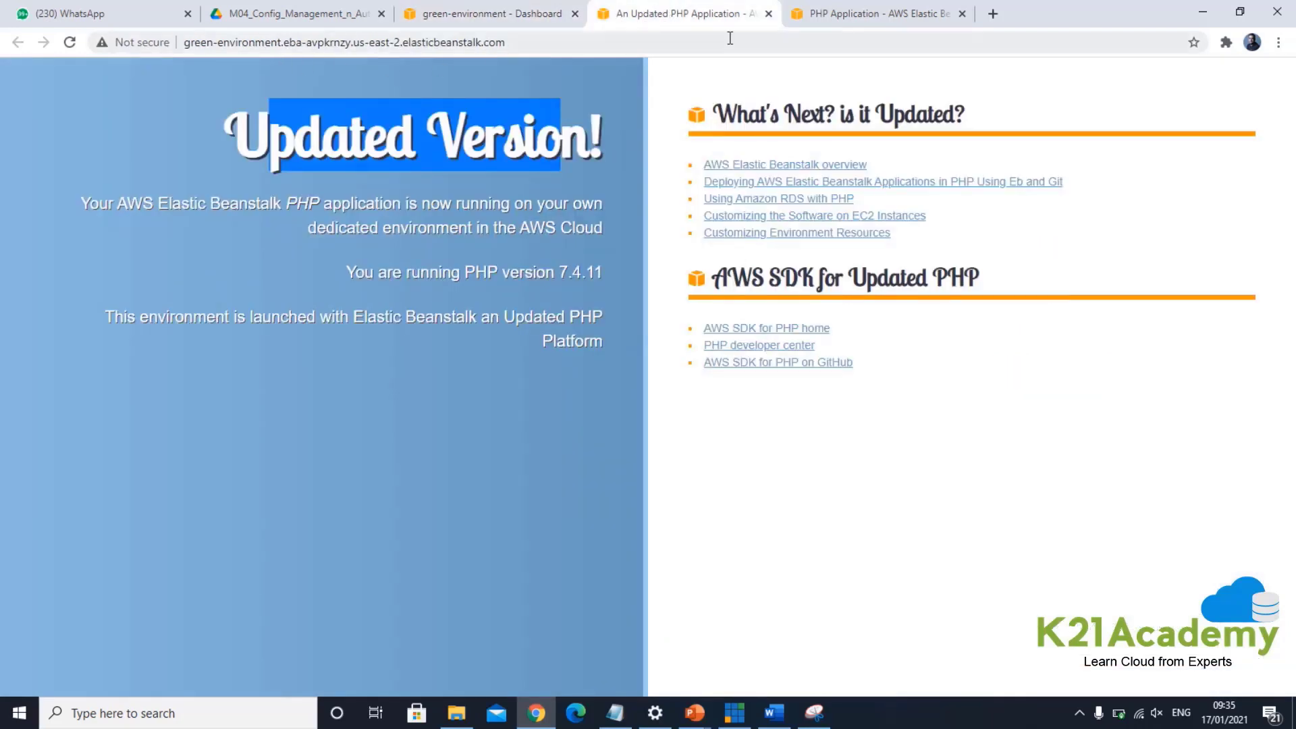
pyautogui.click(849, 6)
pyautogui.click(360, 47)
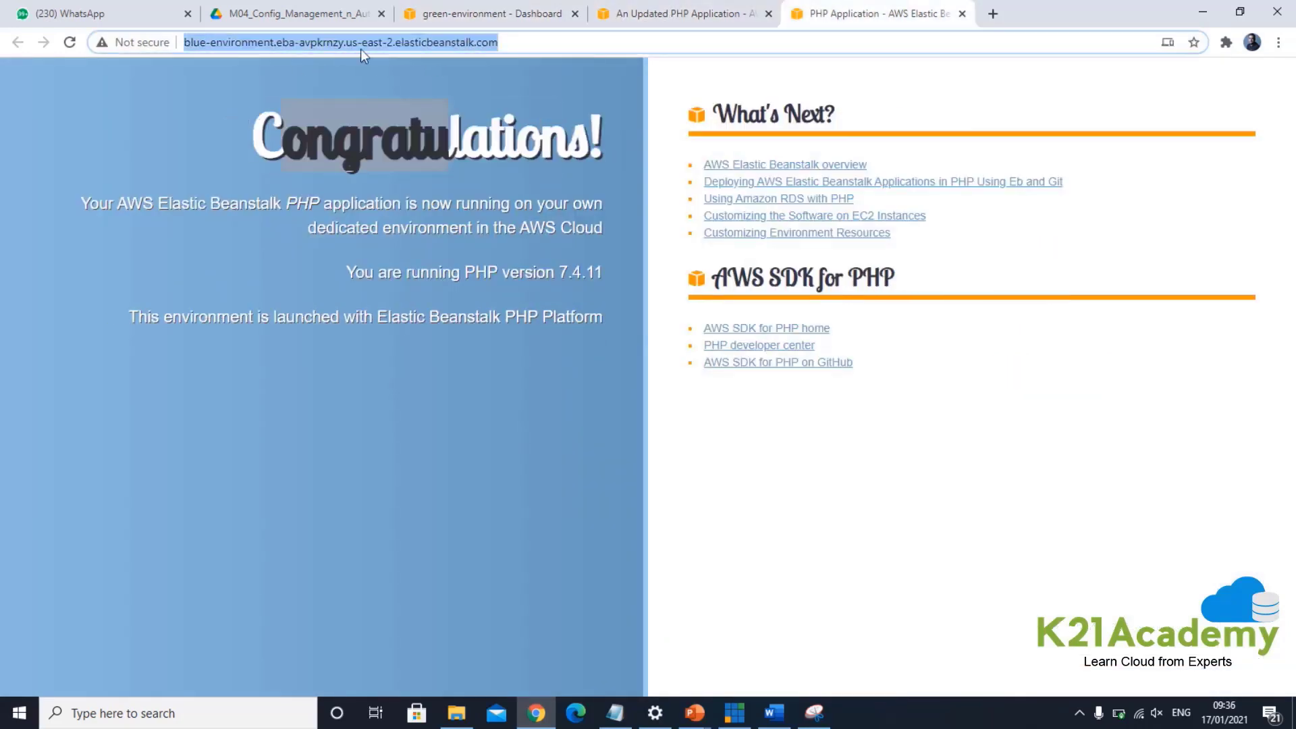
pyautogui.press('Return')
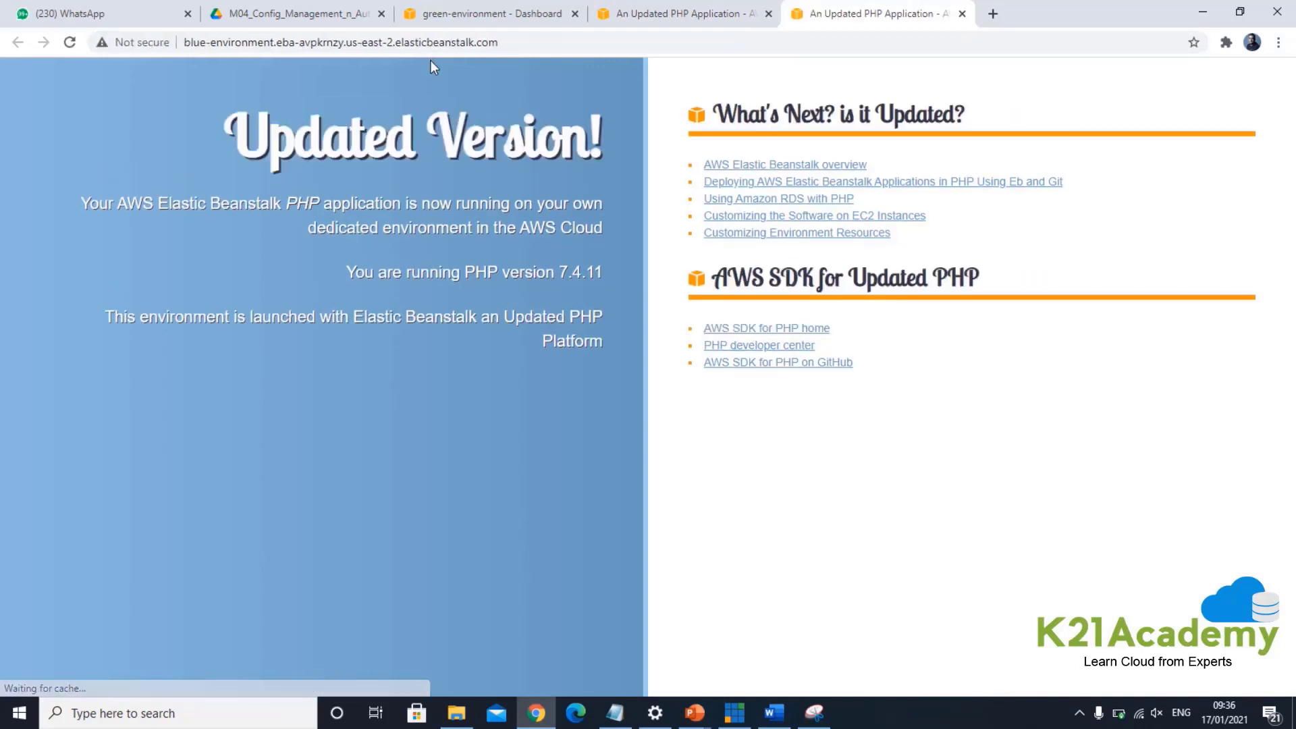
pyautogui.doubleClick(243, 132)
pyautogui.click(675, 17)
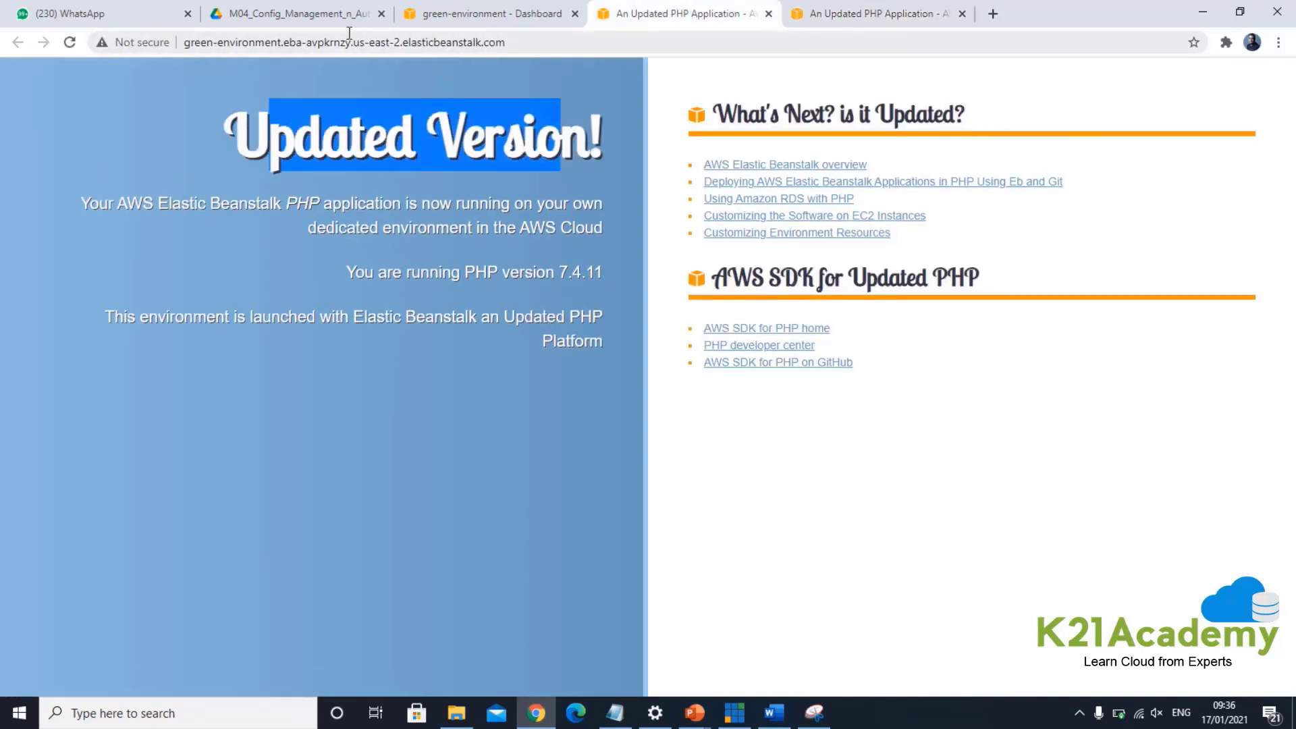
pyautogui.click(348, 41)
pyautogui.press('Return')
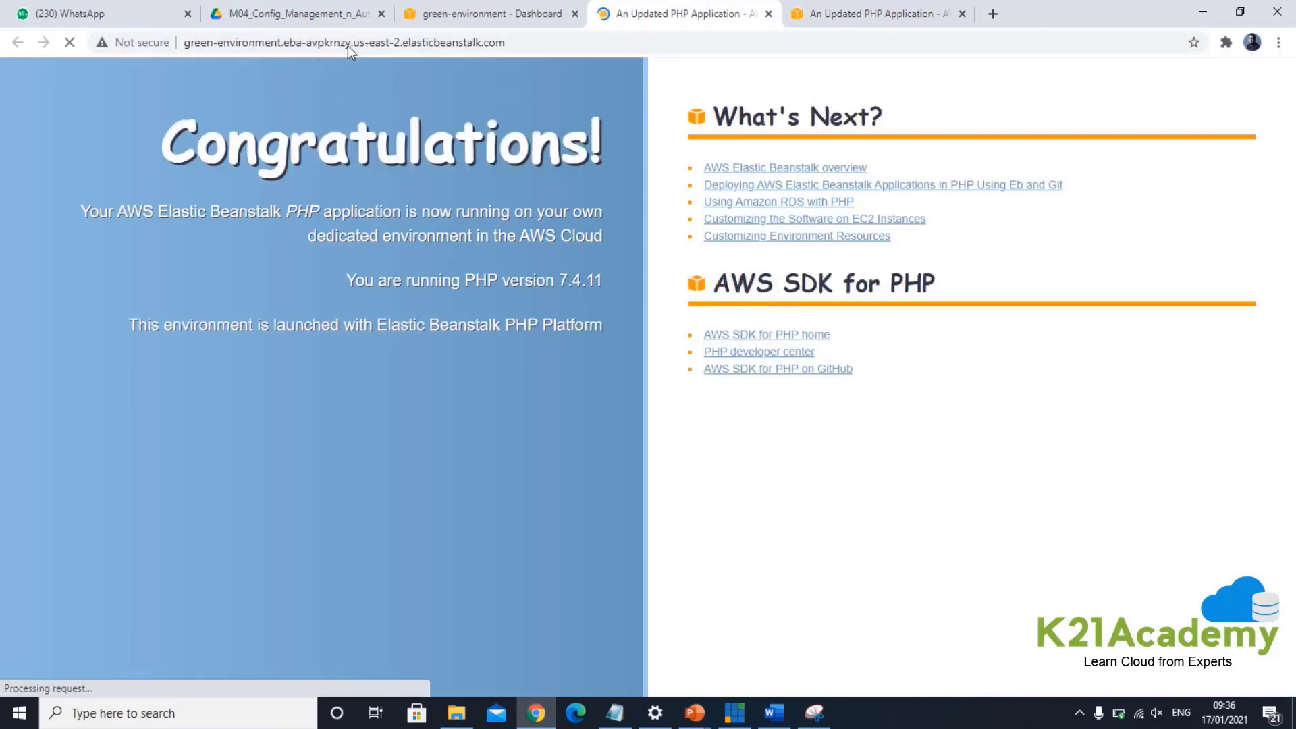
pyautogui.moveTo(281, 145); pyautogui.dragTo(387, 145)
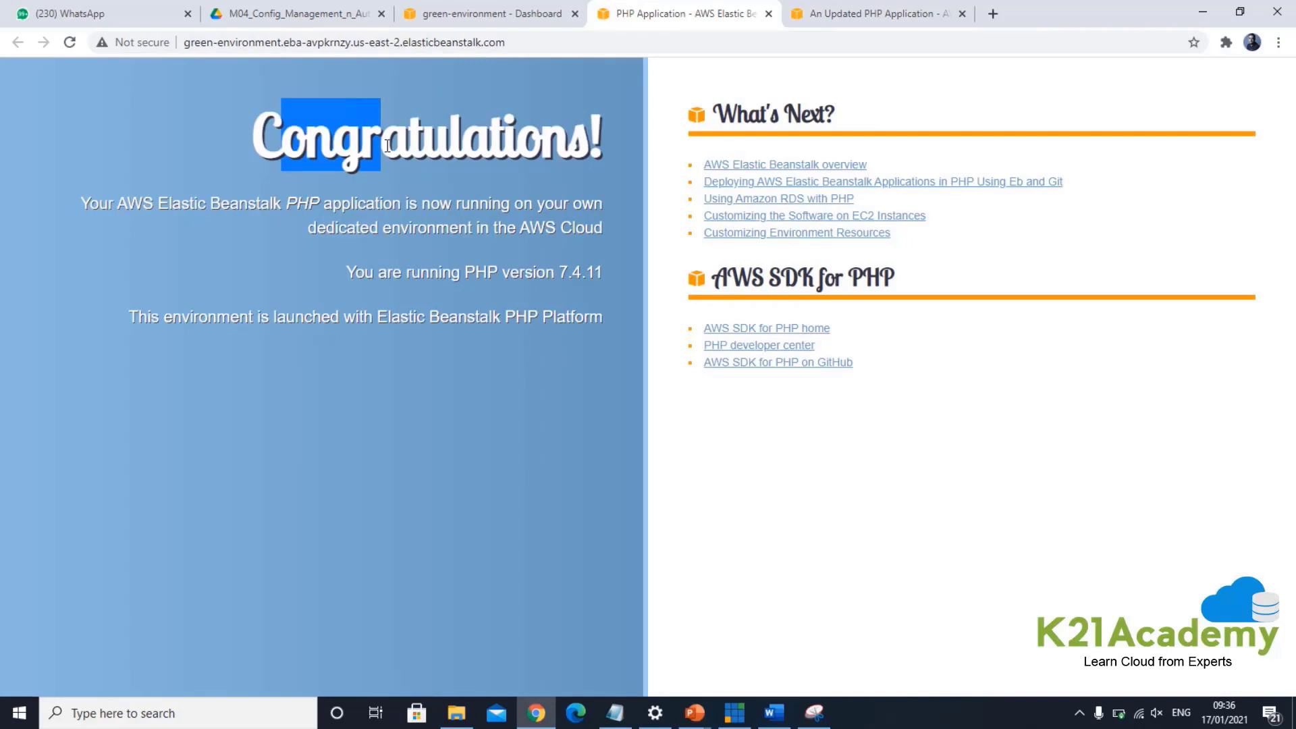
pyautogui.click(856, 13)
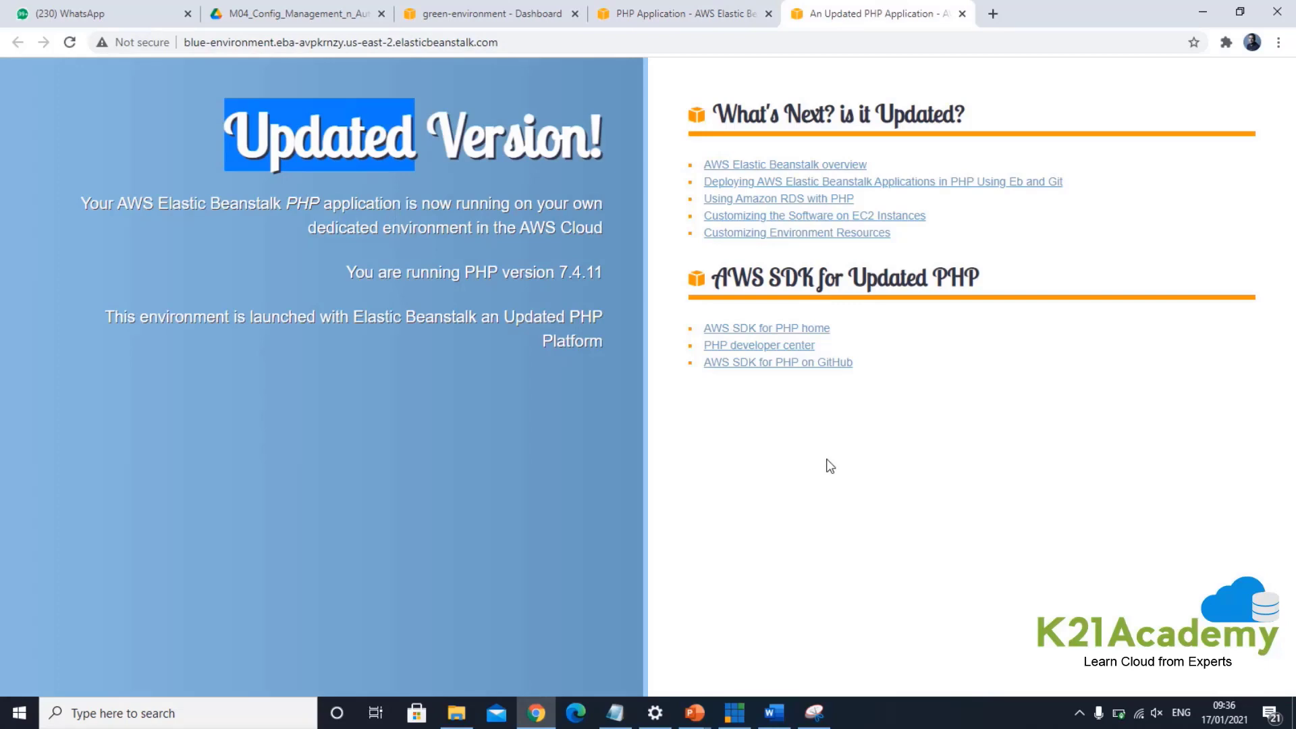
# Step: Read the Word lab guide from the swapped-URL note through section 5 on deleting both environments, and return to Chrome
pyautogui.hotkey('alt', 'Tab')
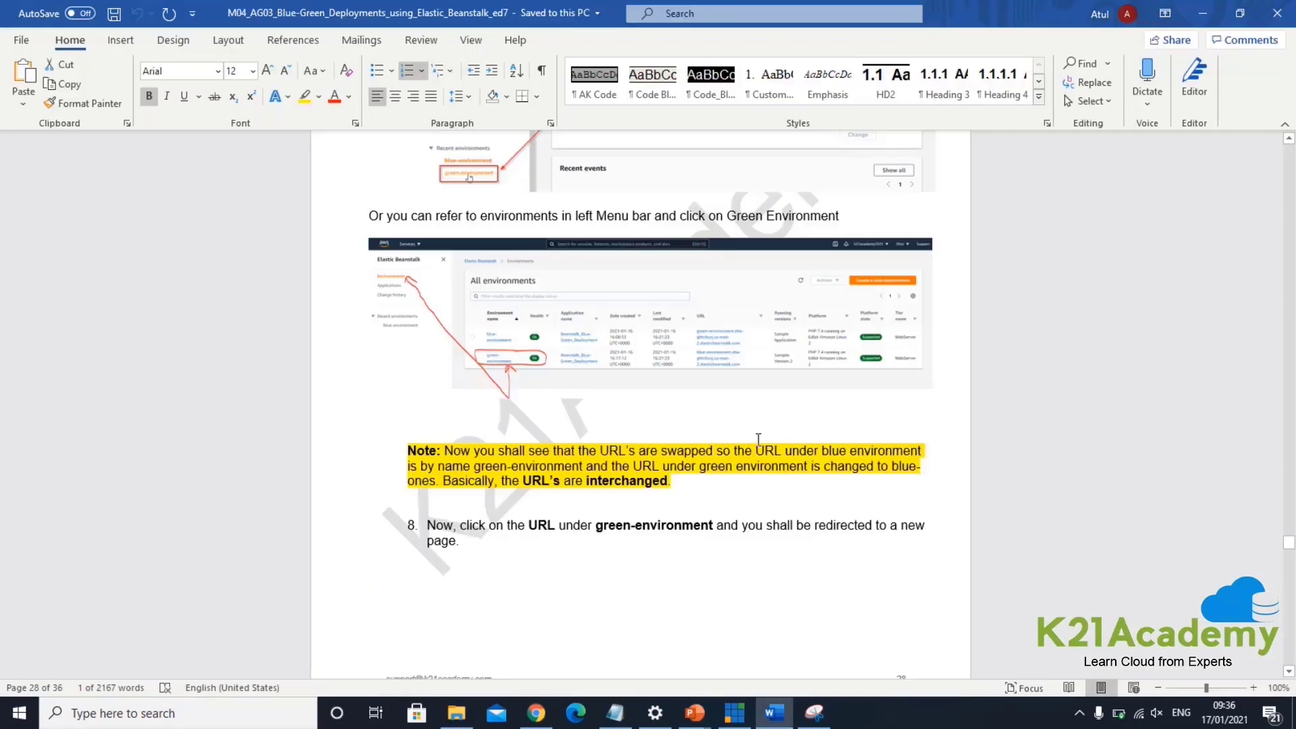
pyautogui.scroll(-10, 736, 445)
pyautogui.scroll(-12, 733, 459)
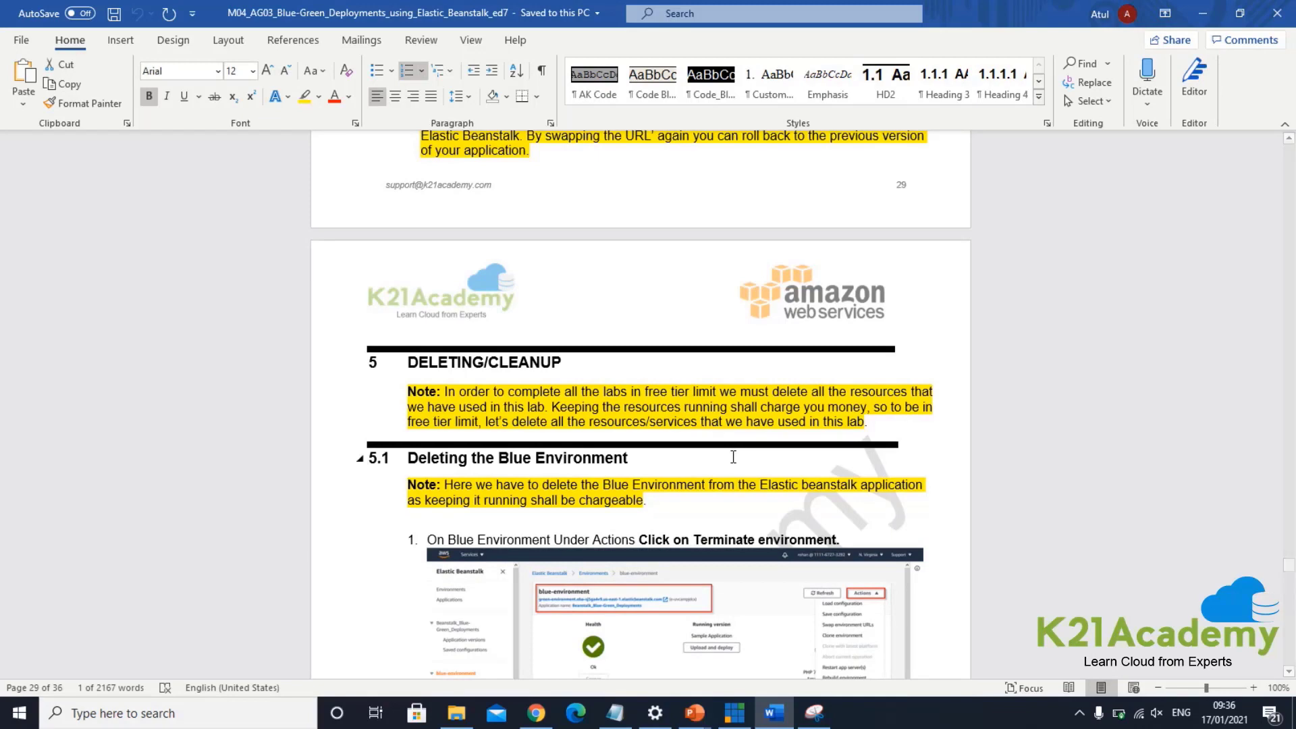
pyautogui.scroll(-5, 733, 457)
pyautogui.scroll(-15, 729, 460)
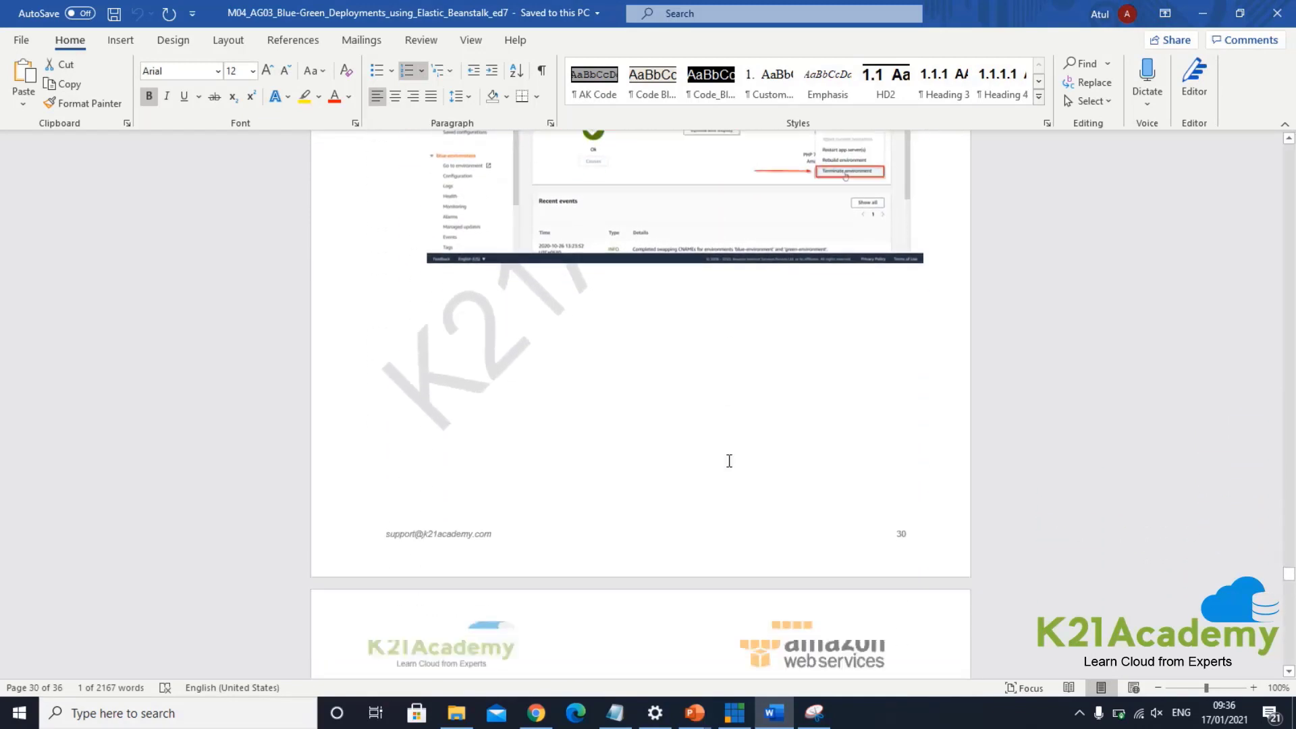
pyautogui.scroll(-15, 726, 490)
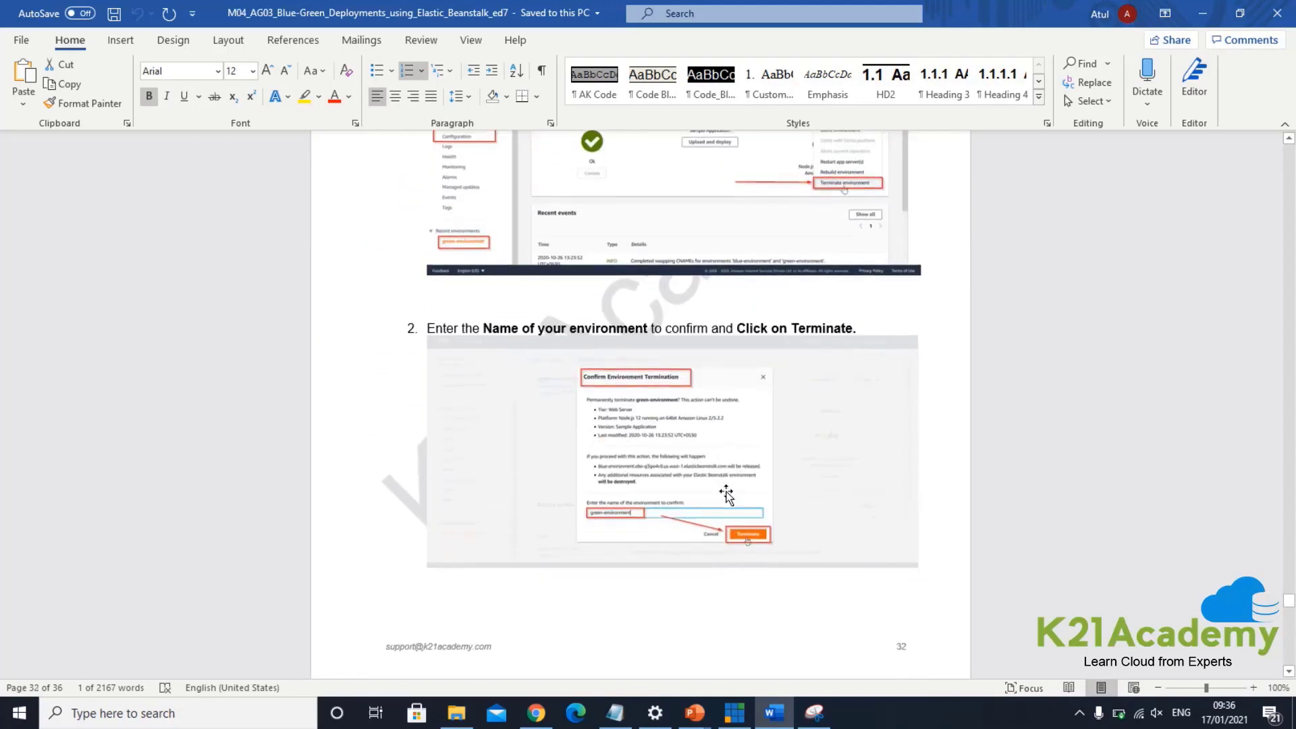
pyautogui.hotkey('alt', 'Tab')
# Step: Terminate blue-environment from the Elastic Beanstalk environments list, entering its name blue-environment to confirm
pyautogui.click(512, 15)
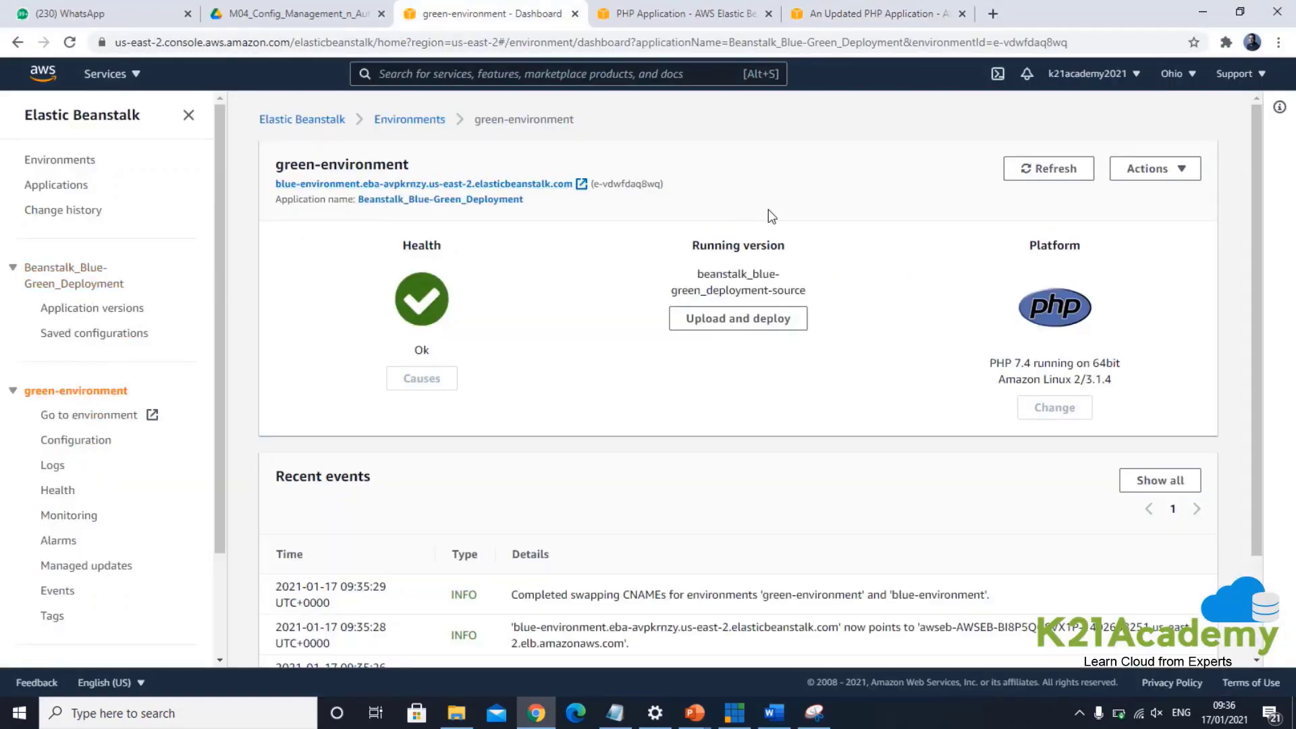
pyautogui.click(61, 160)
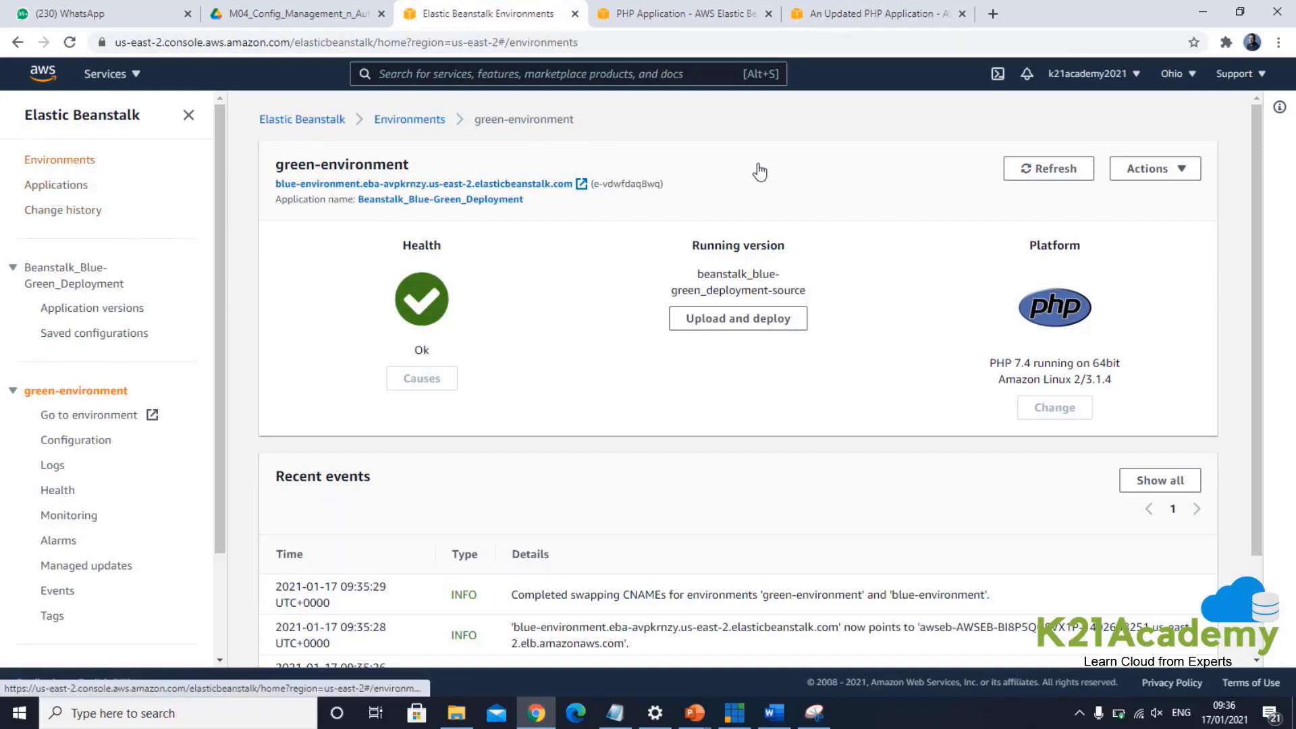
pyautogui.click(282, 340)
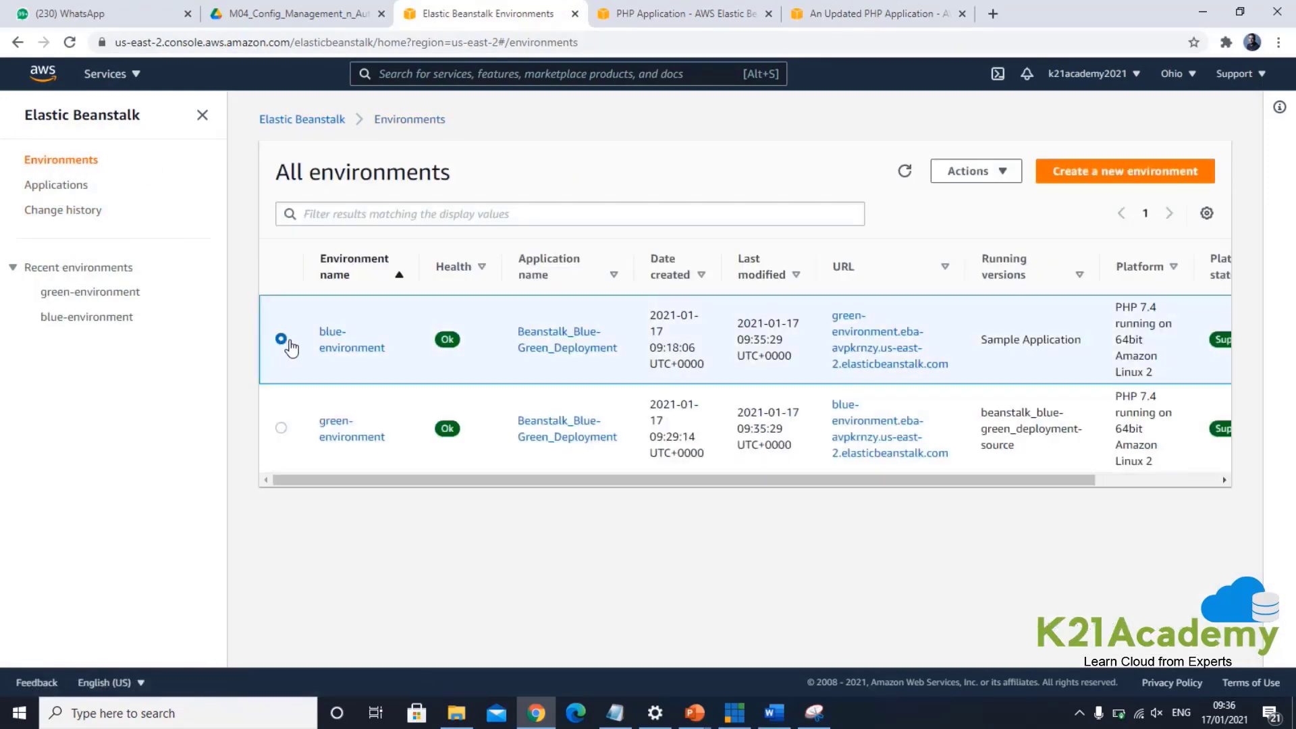
pyautogui.click(1014, 173)
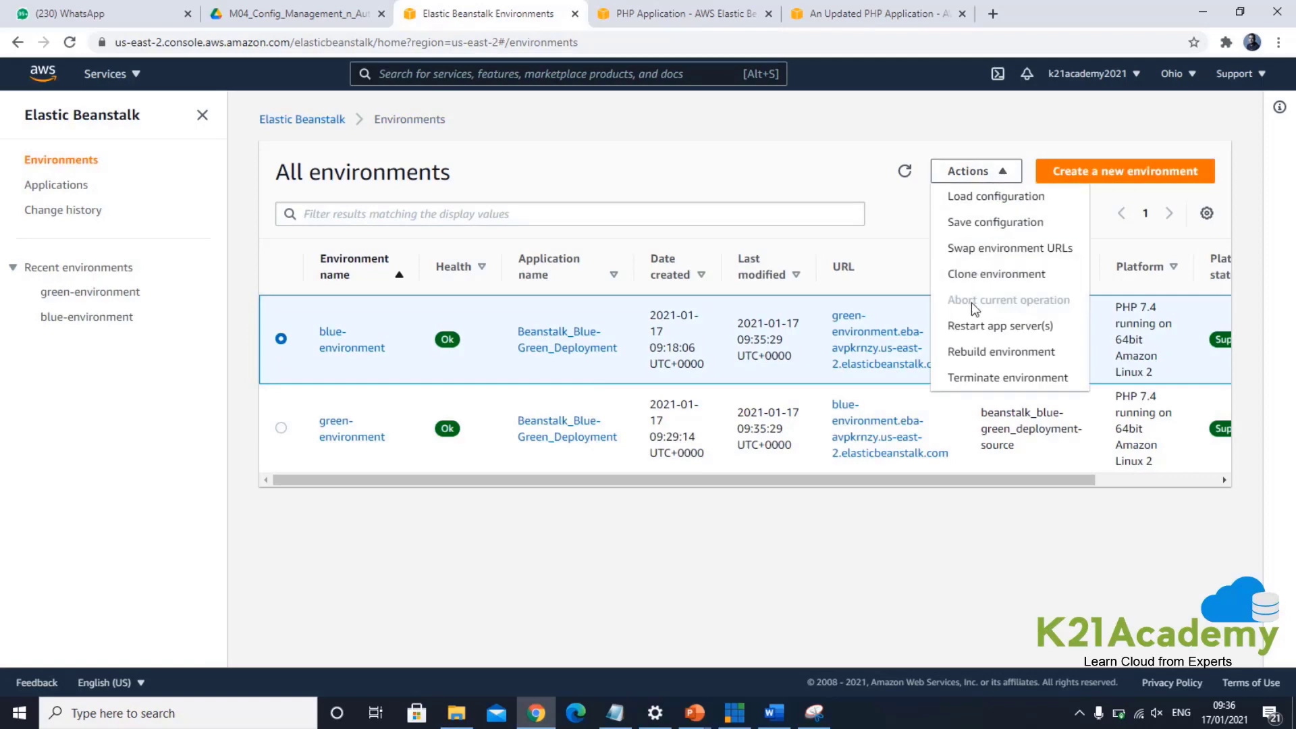
pyautogui.click(969, 379)
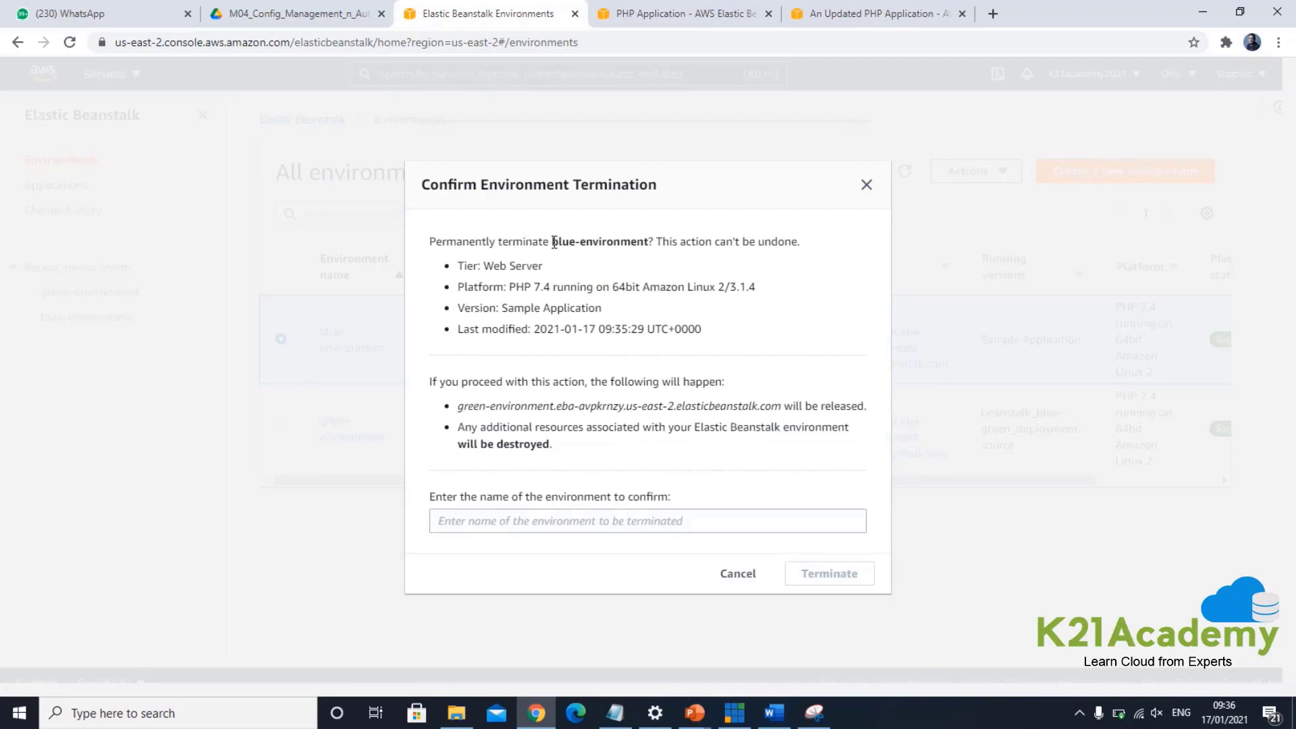
pyautogui.moveTo(552, 241); pyautogui.dragTo(649, 238)
pyautogui.hotkey('ctrl', 'c')
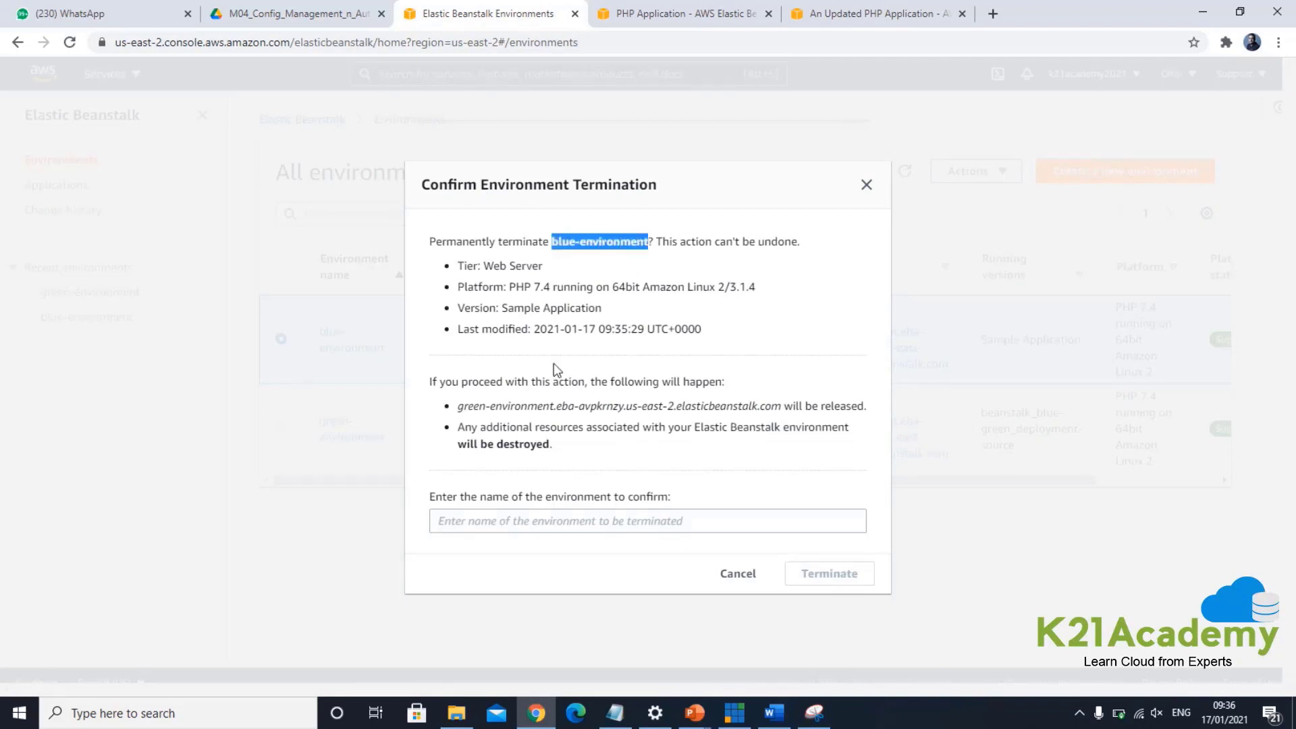
pyautogui.click(517, 518)
pyautogui.hotkey('ctrl', 'v')
pyautogui.click(826, 572)
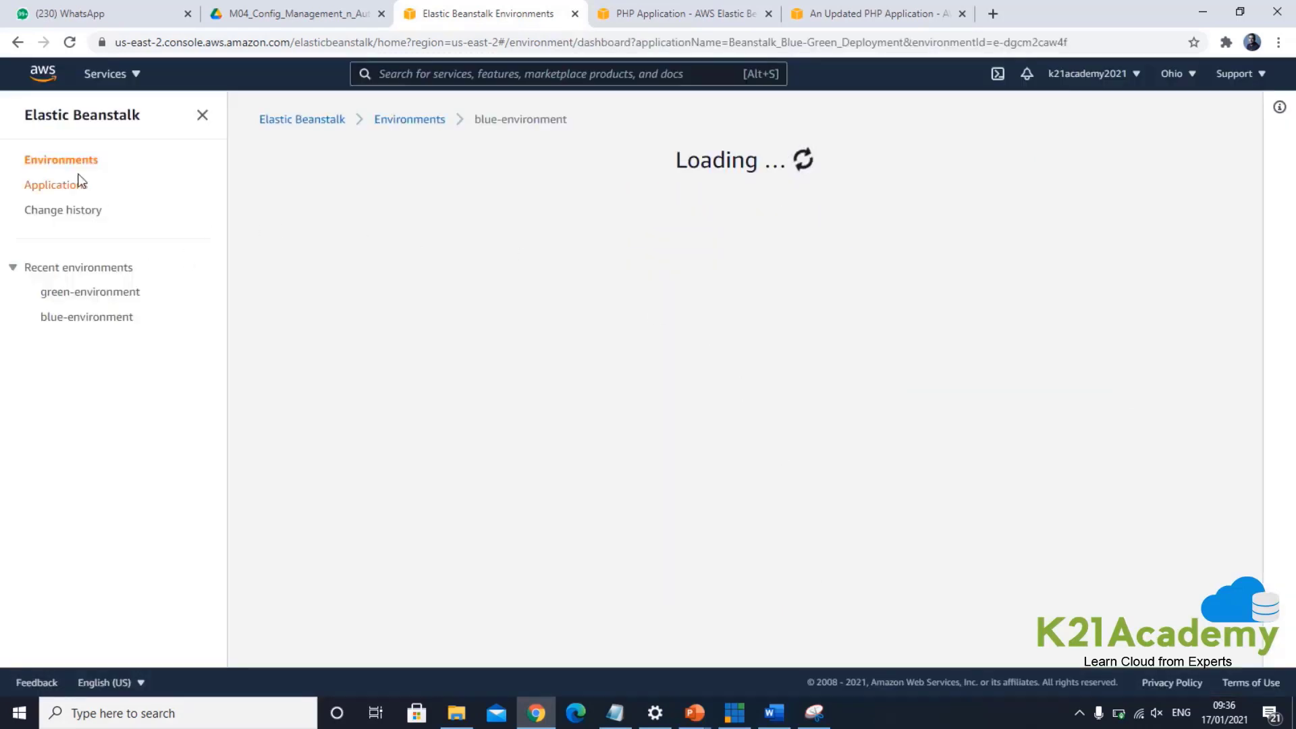
# Step: Open green-environment from the environments list and terminate it, entering its name green-environment to confirm
pyautogui.click(67, 161)
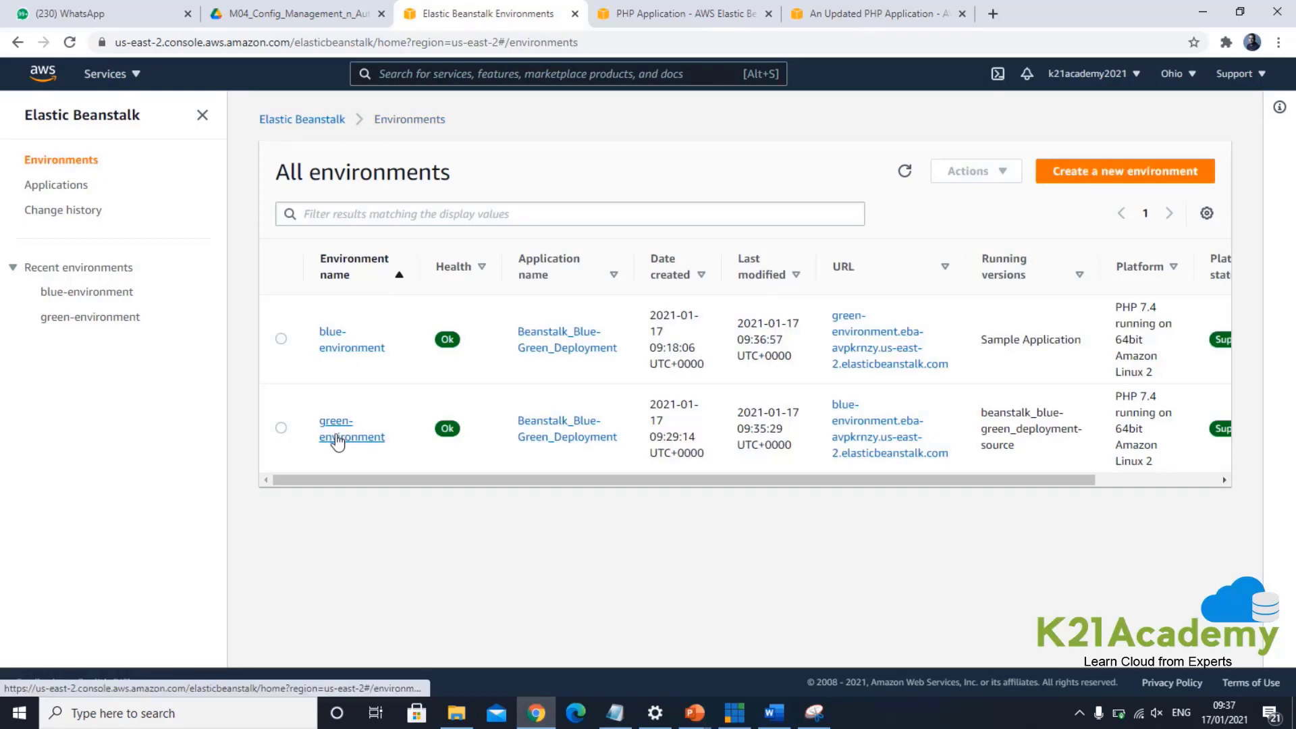
pyautogui.click(338, 439)
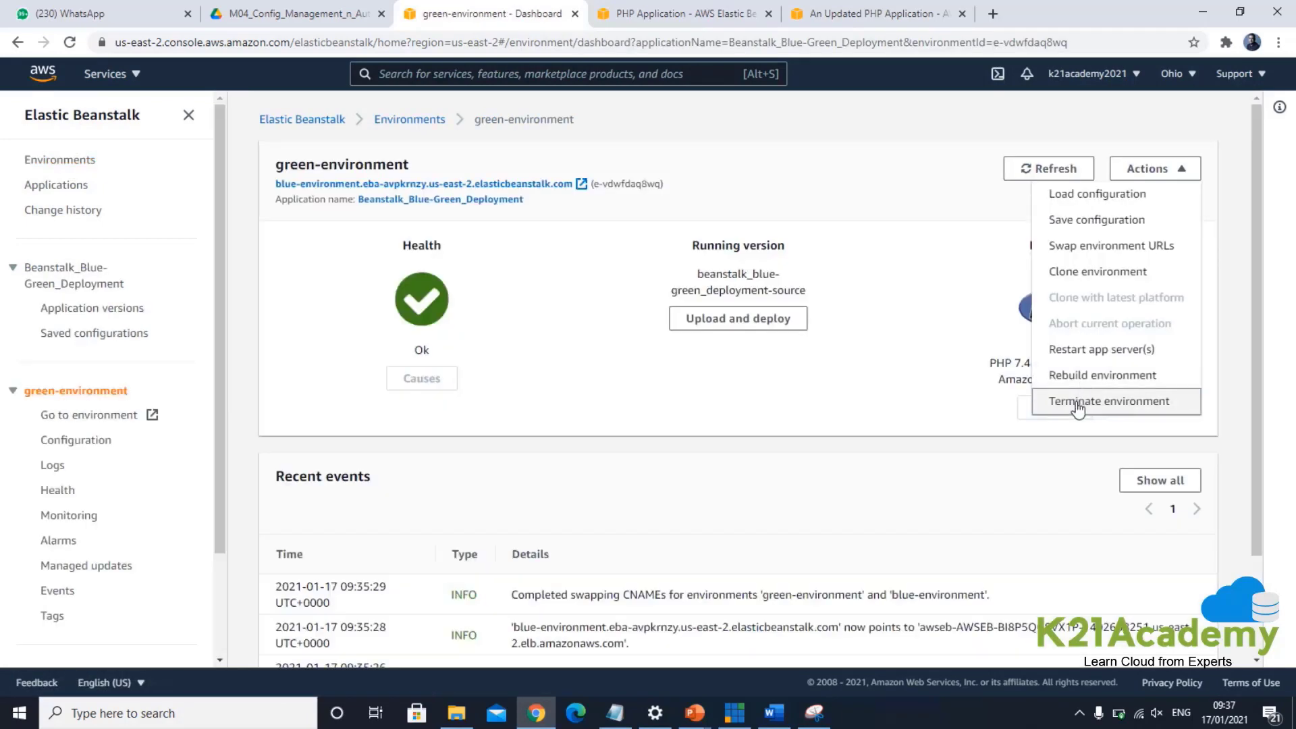
pyautogui.click(1077, 399)
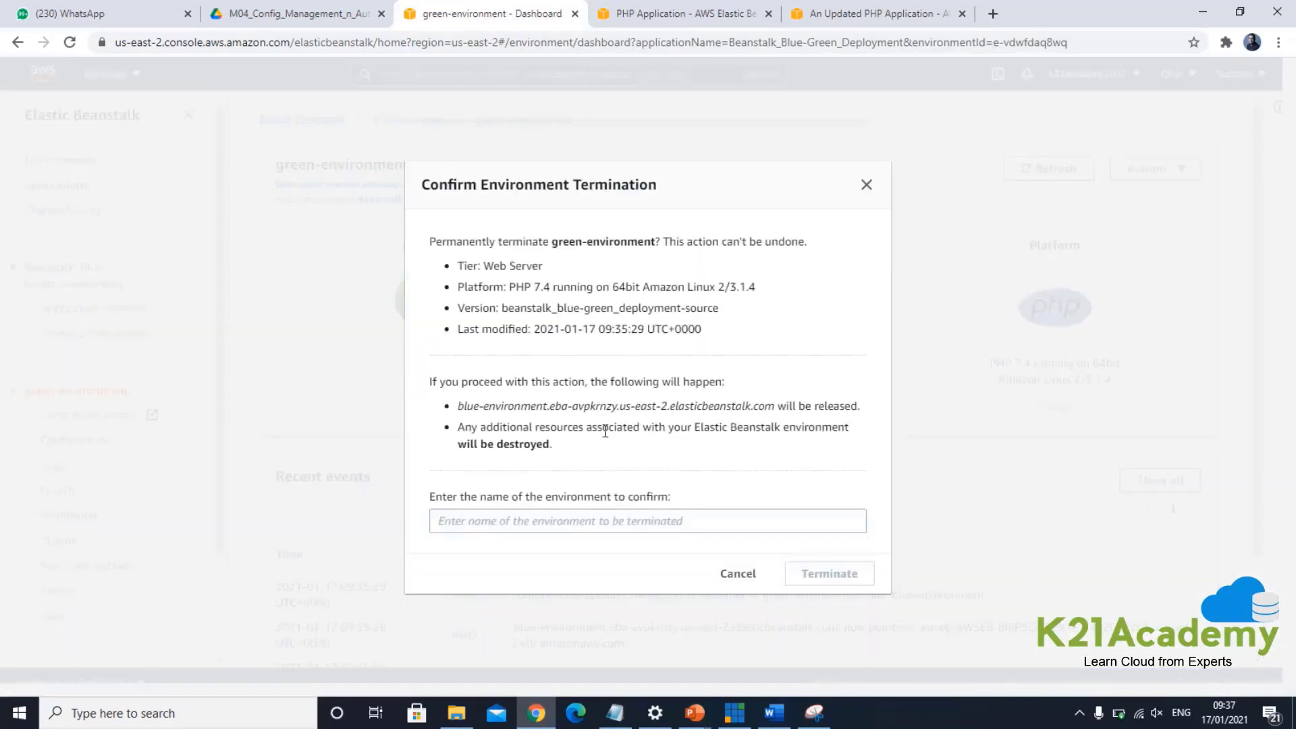
pyautogui.moveTo(551, 243); pyautogui.dragTo(657, 241)
pyautogui.hotkey('ctrl', 'c')
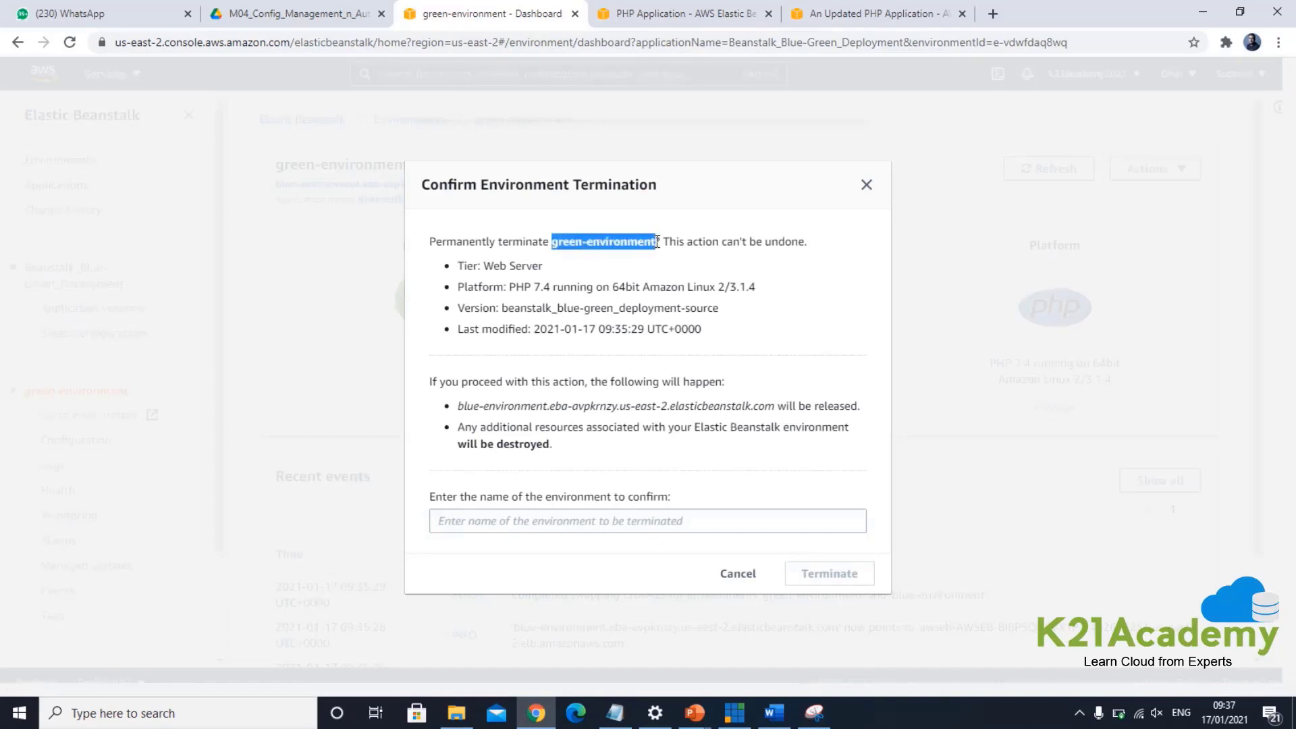
pyautogui.click(528, 520)
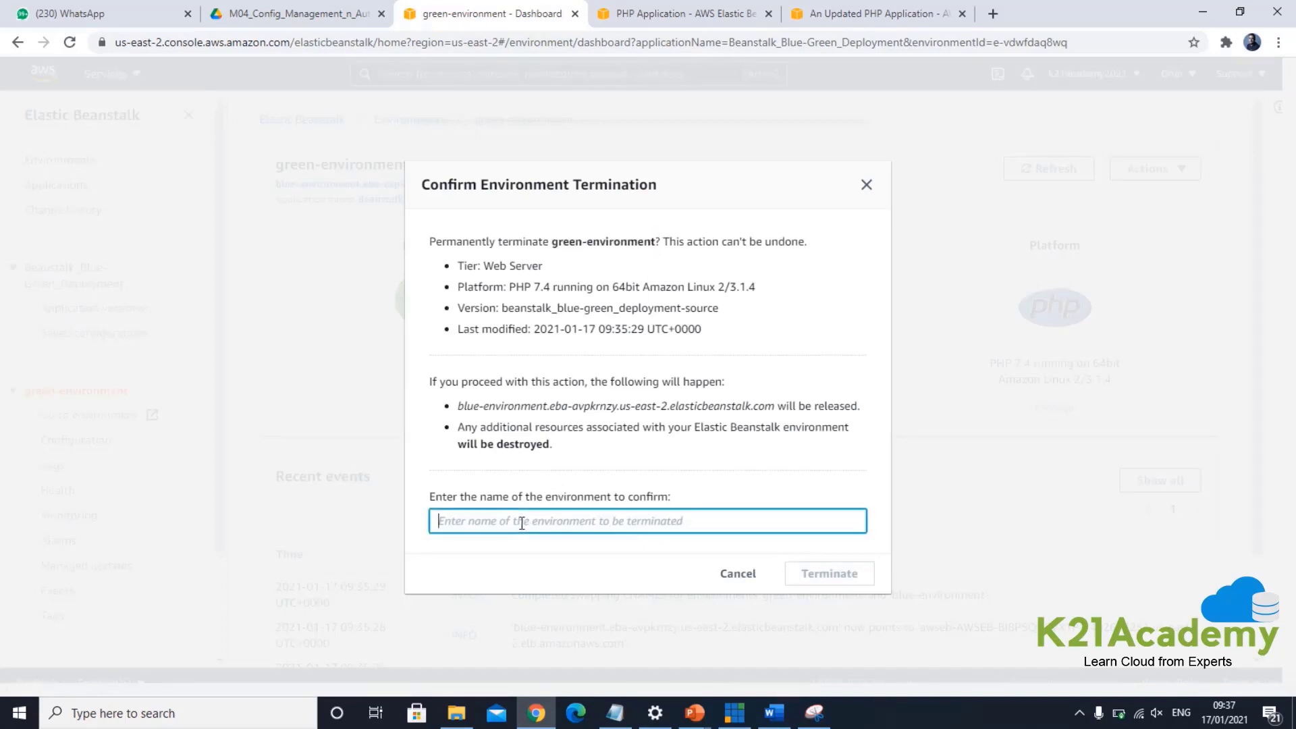
pyautogui.hotkey('ctrl', 'v')
pyautogui.click(822, 573)
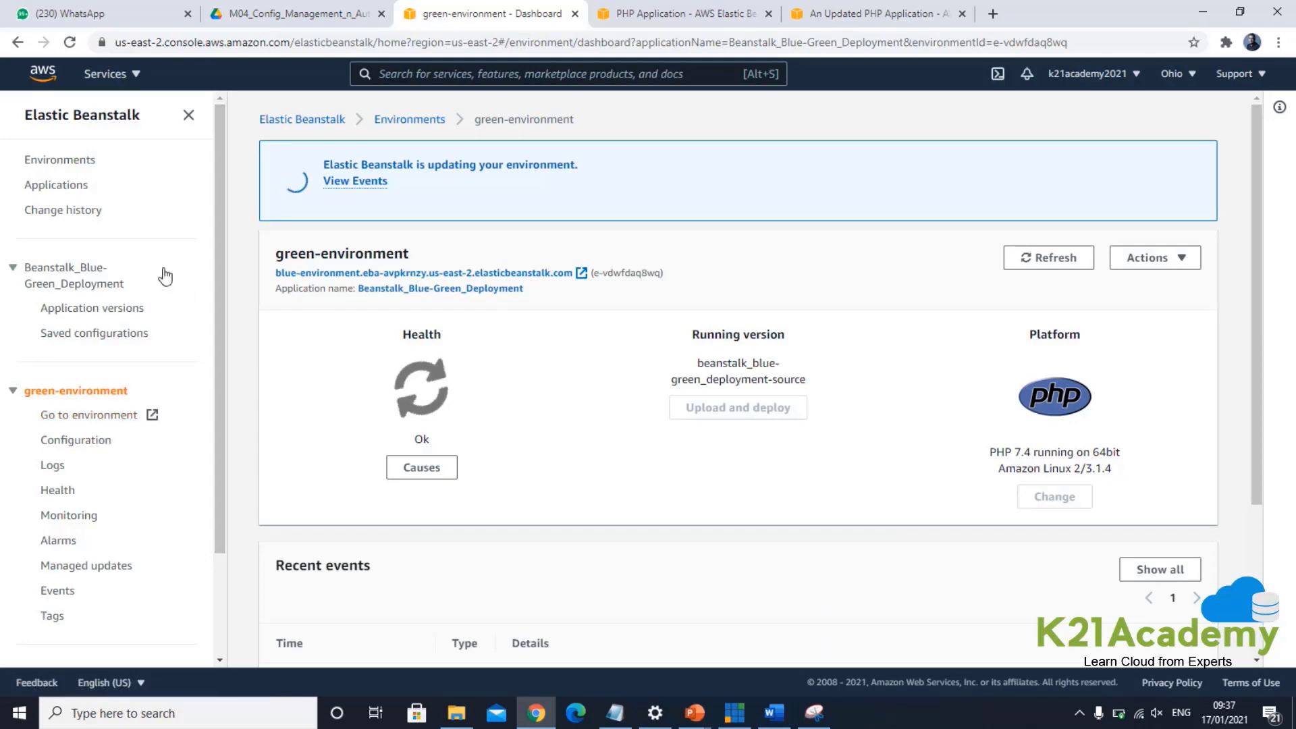
# Step: Delete the Beanstalk_Blue-Green_Deployment application from the Elastic Beanstalk applications list, entering its name Beanstalk_Blue-Green_Deployment to confirm
pyautogui.click(57, 183)
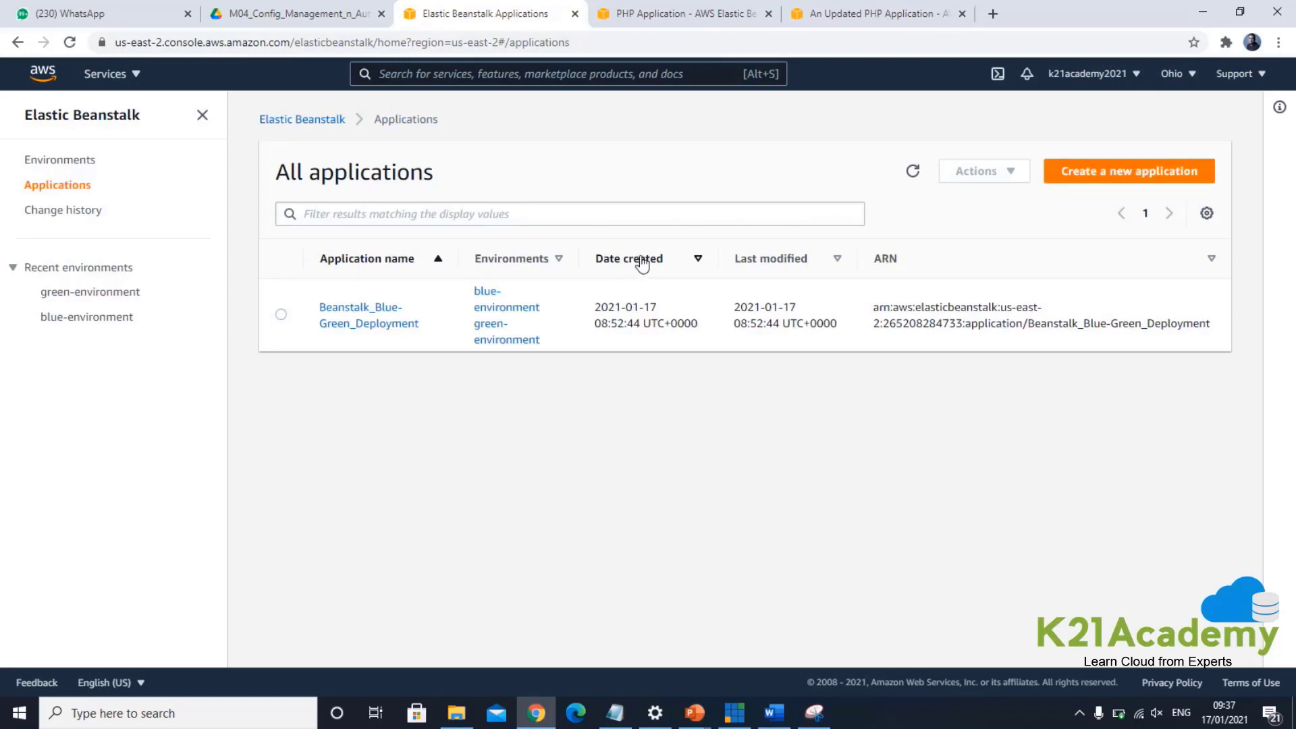
pyautogui.click(281, 317)
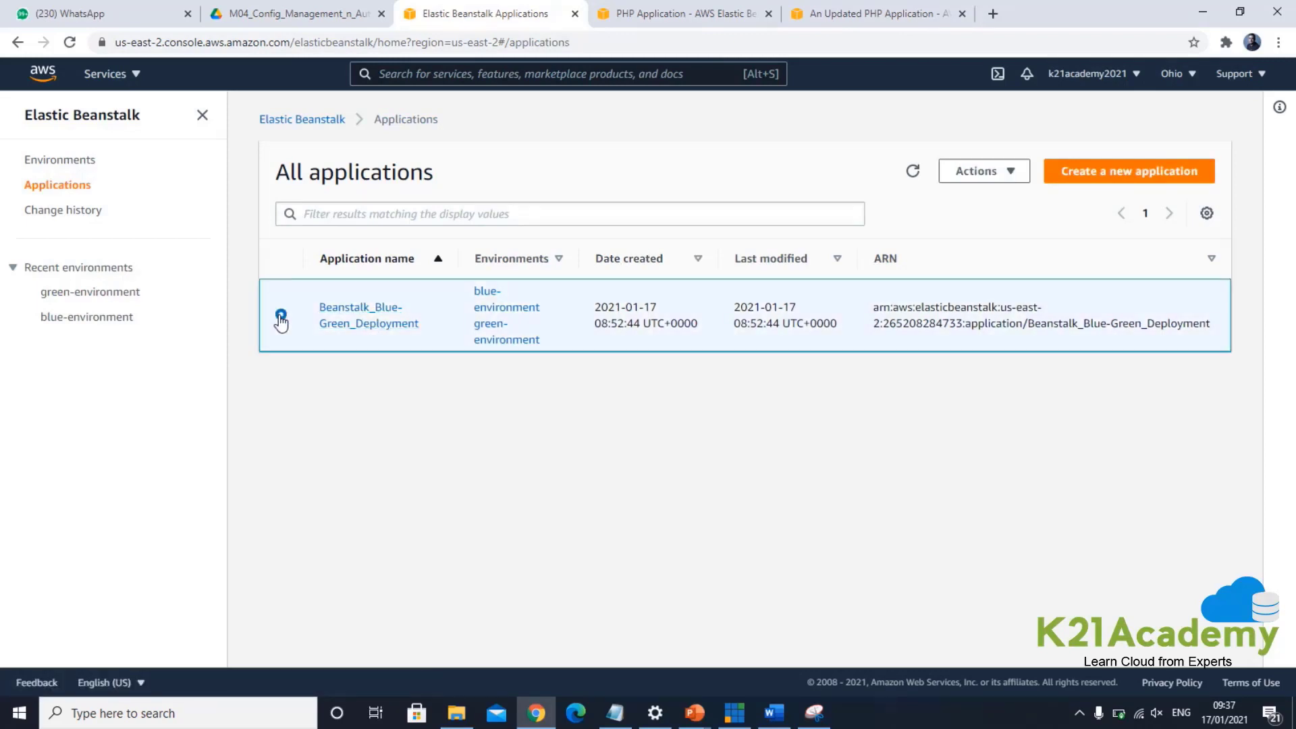
pyautogui.click(1002, 172)
pyautogui.click(987, 225)
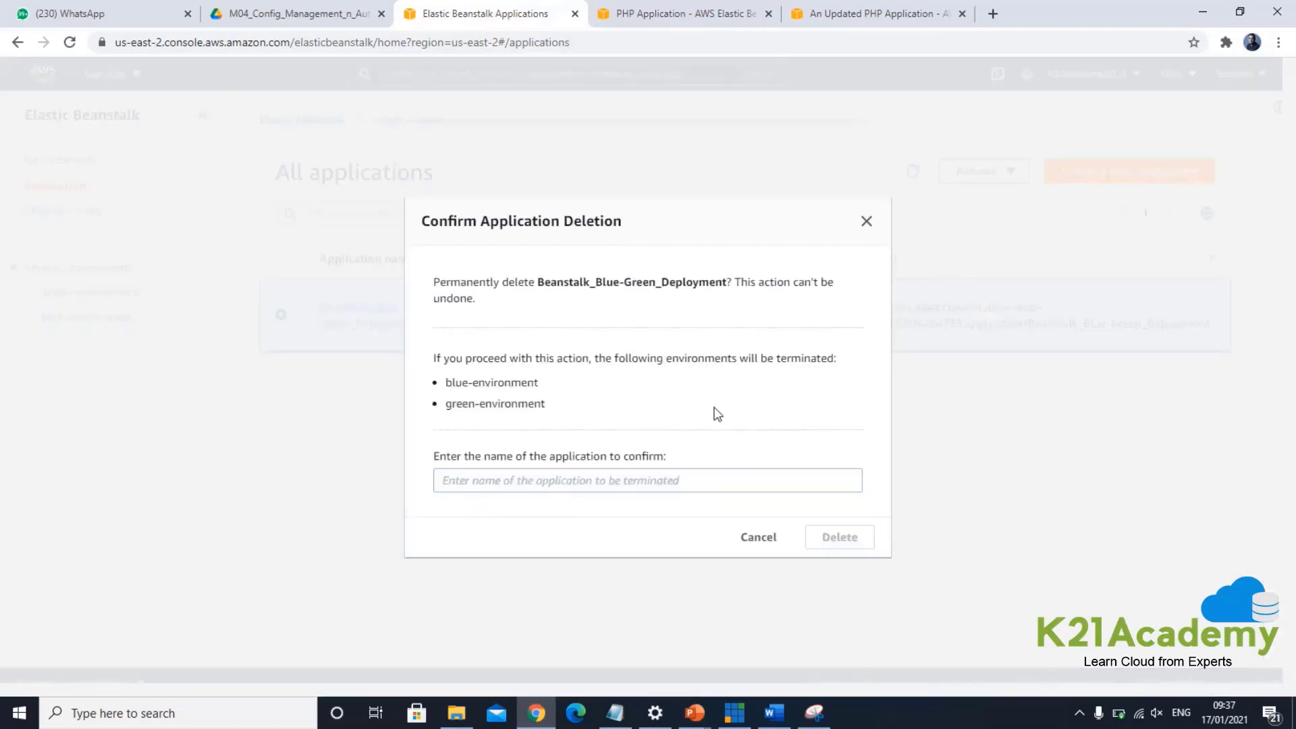
pyautogui.moveTo(541, 282); pyautogui.dragTo(726, 282)
pyautogui.click(587, 491)
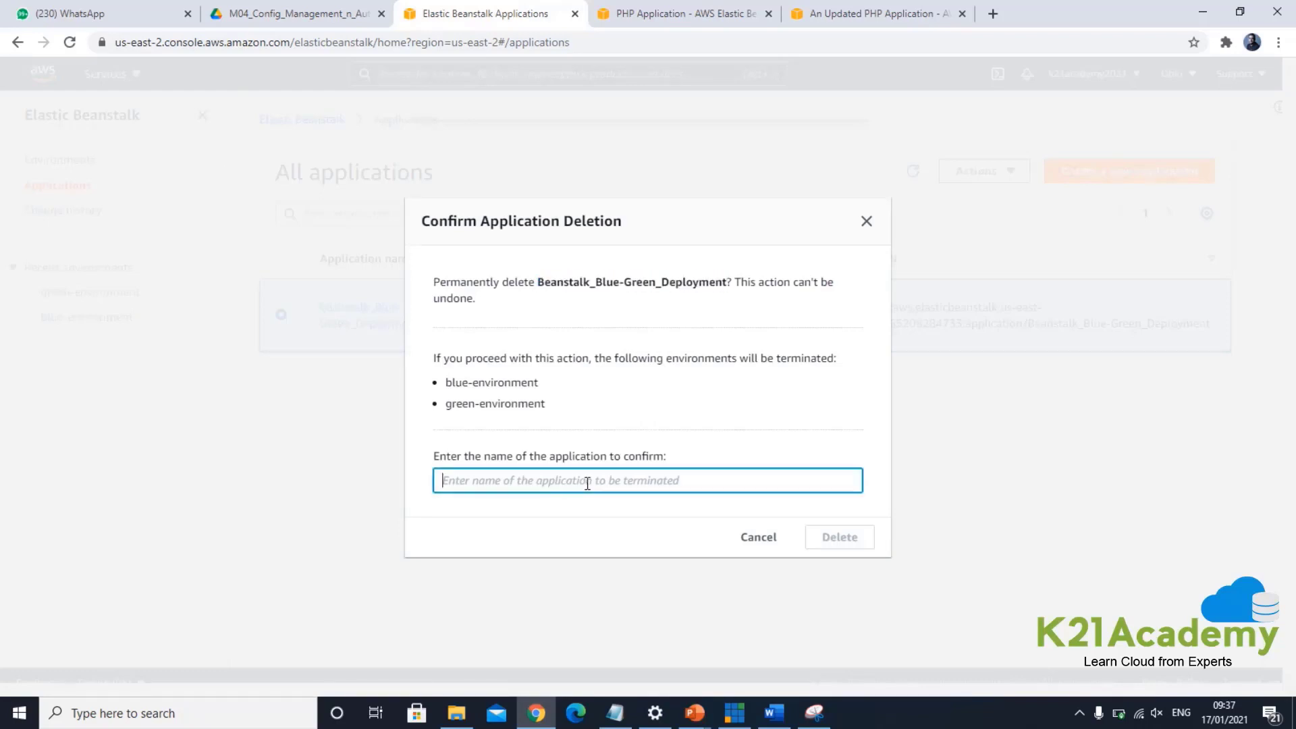
pyautogui.write('Beanstalk_Blue-Green_Deployment')
pyautogui.click(840, 537)
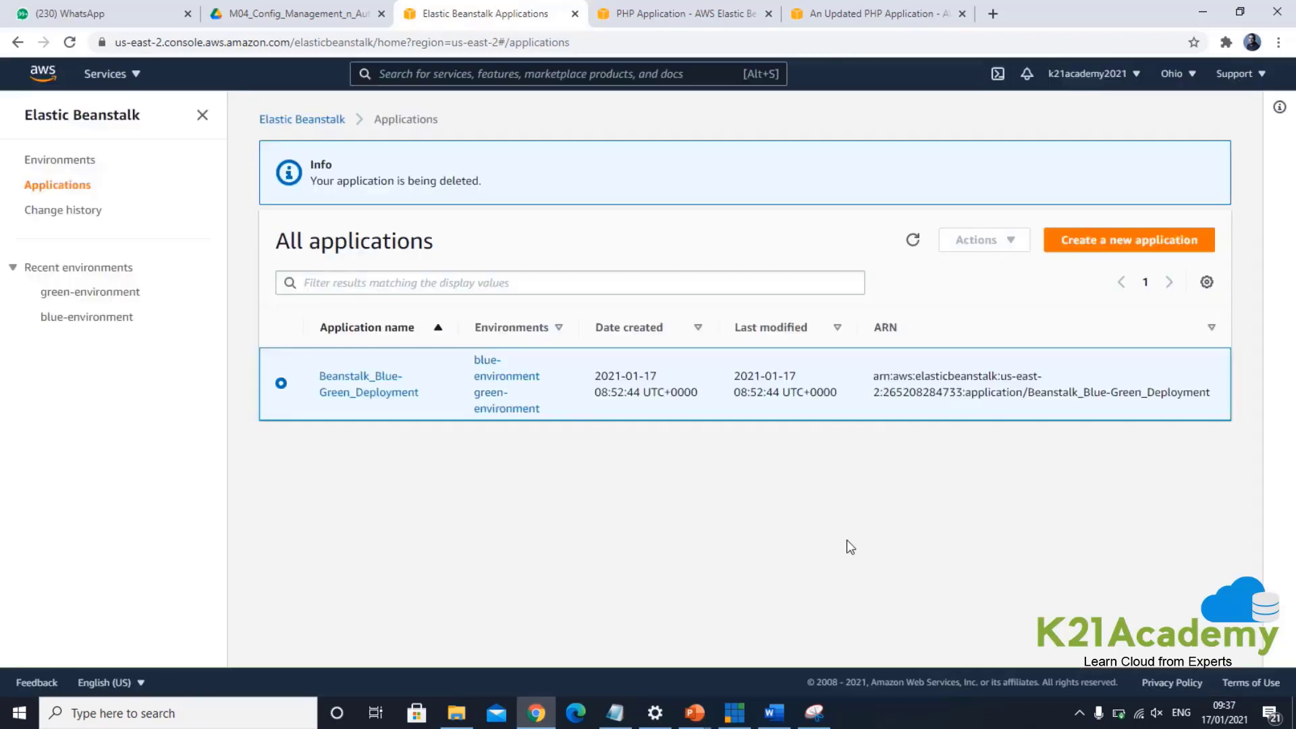
# Step: Find the EC2 service, open its instances list and refresh it to check the states of the green-environment and blue-environment instances
pyautogui.click(434, 70)
pyautogui.write('EC2')
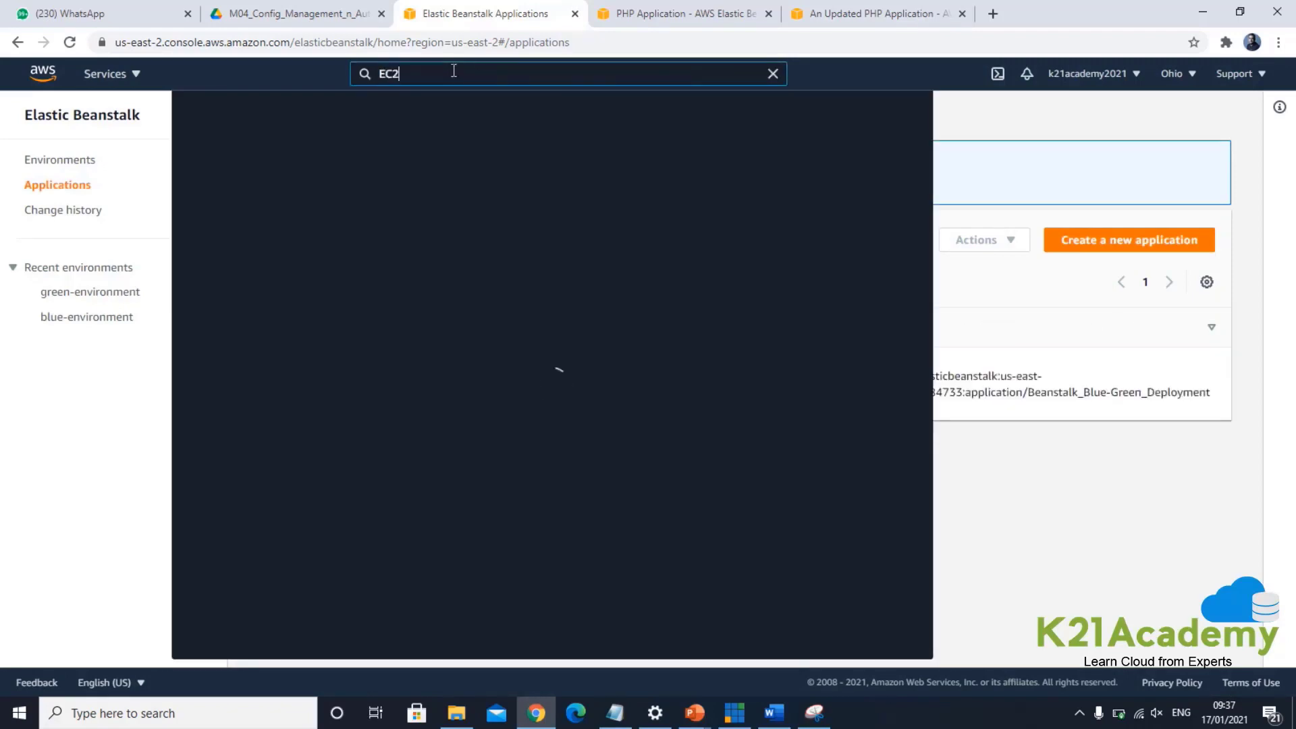
pyautogui.click(432, 197)
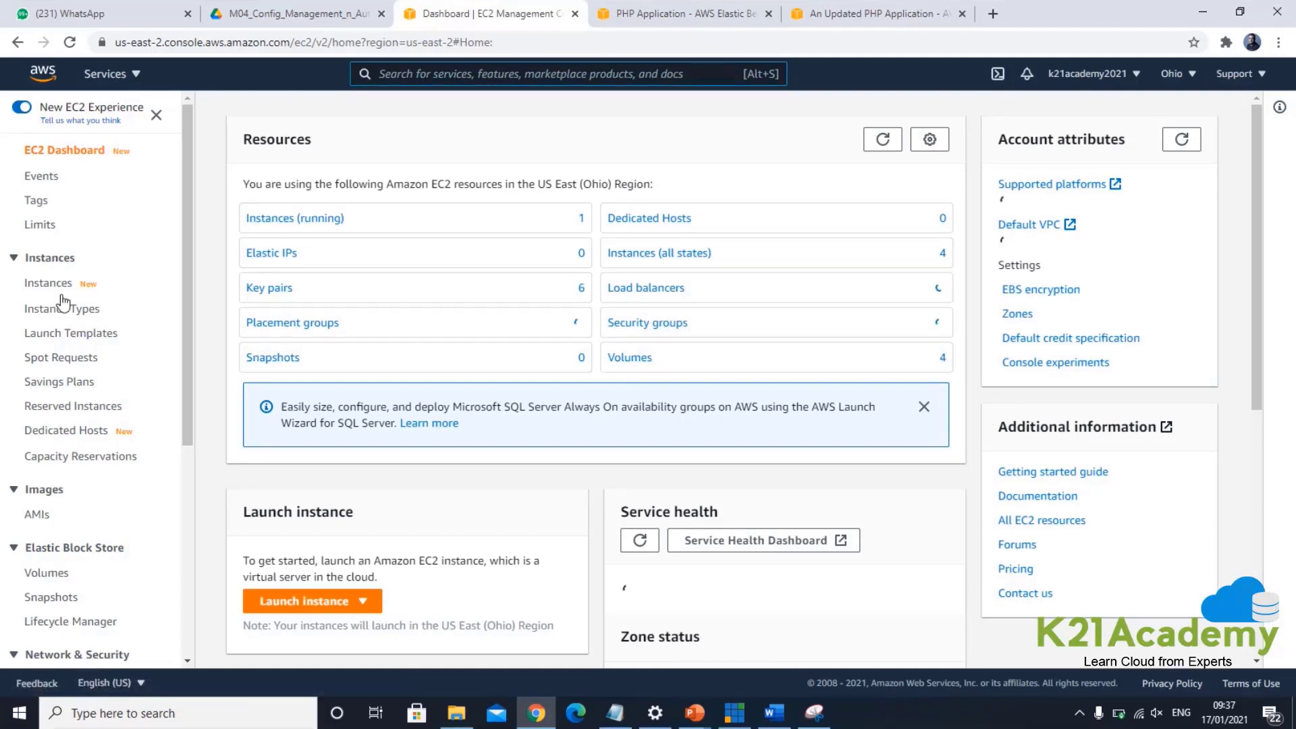
pyautogui.click(57, 284)
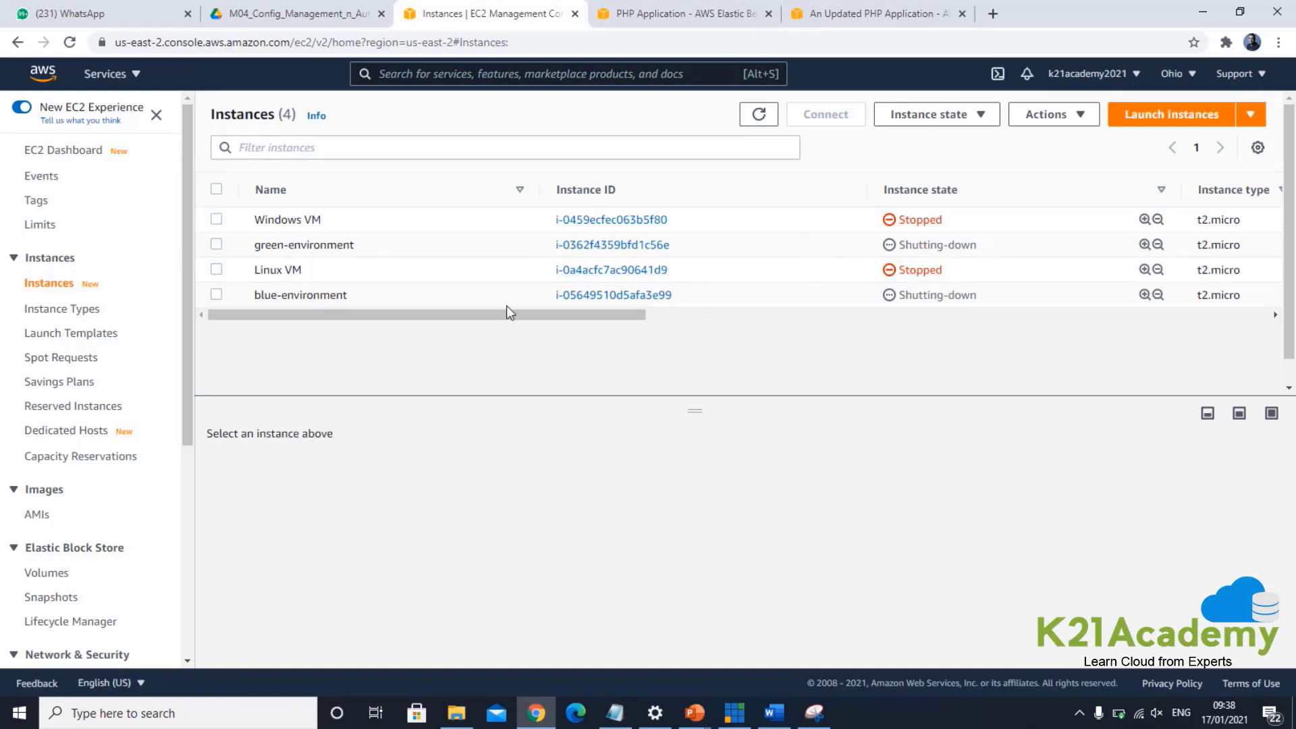
pyautogui.click(758, 117)
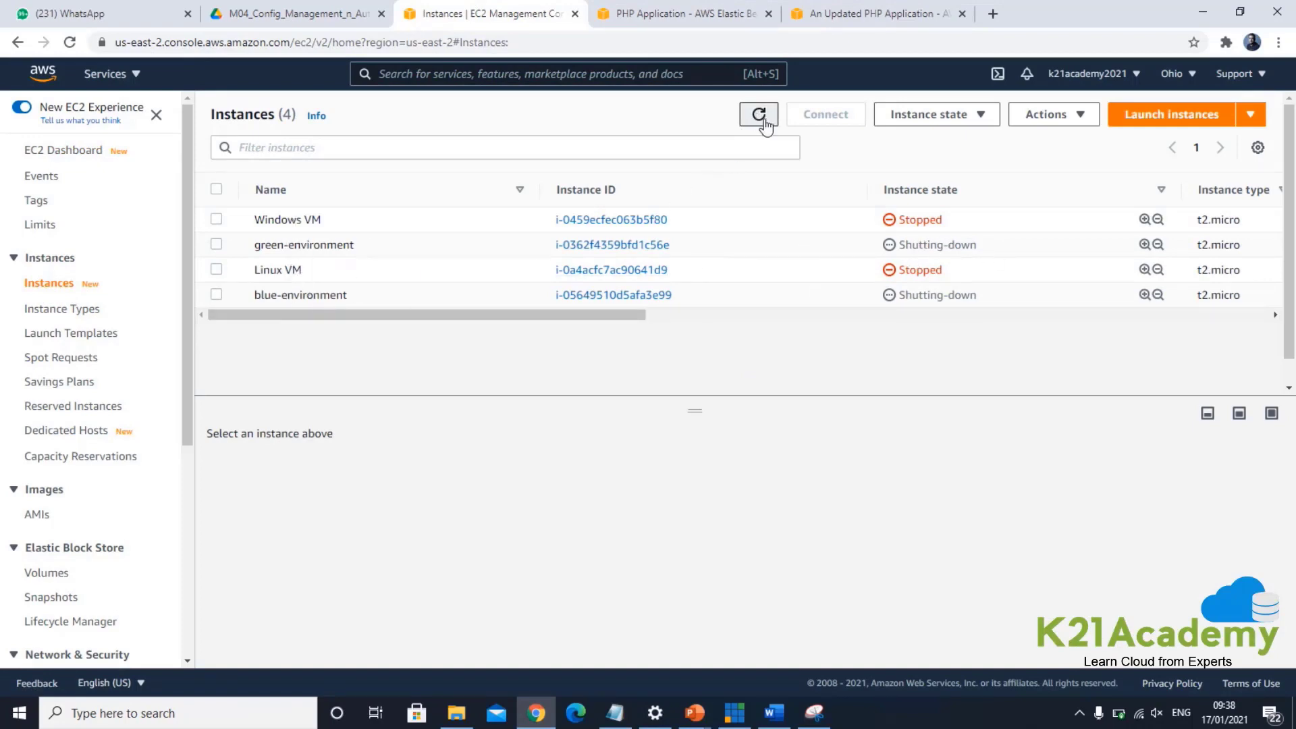